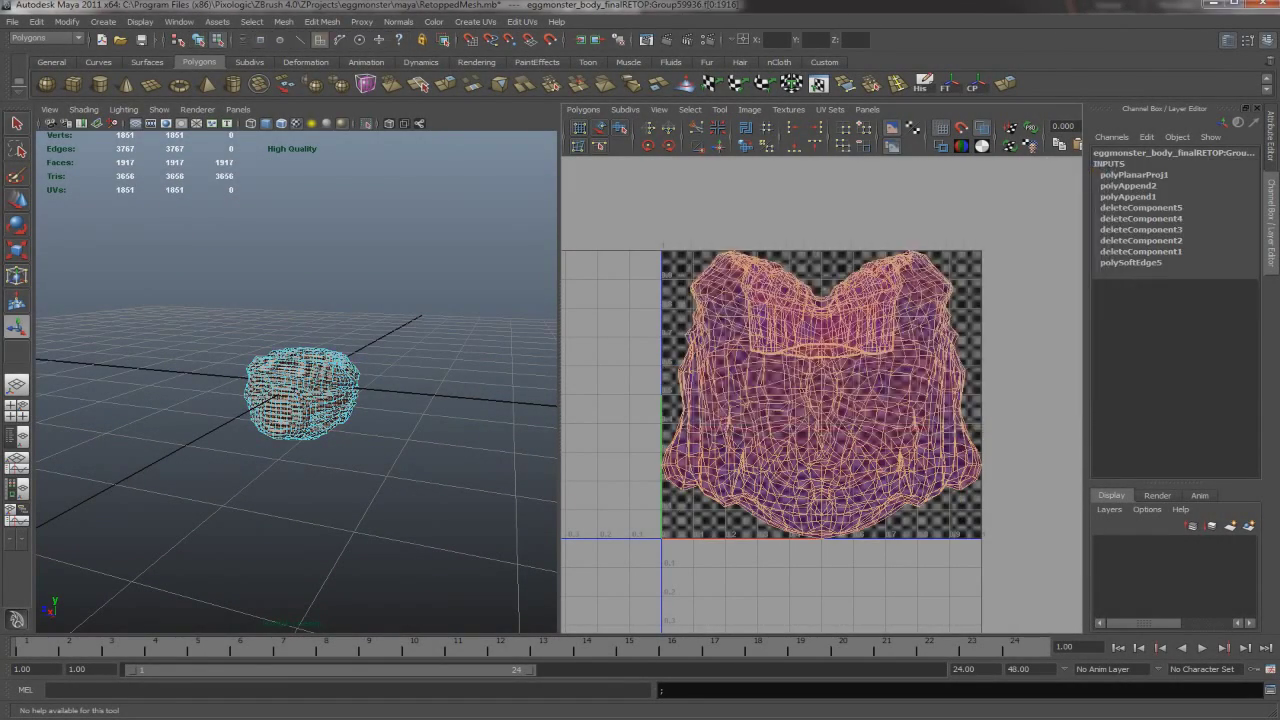
Split a face across the body mesh's central crease
alt+drag(300, 380, 240, 480)
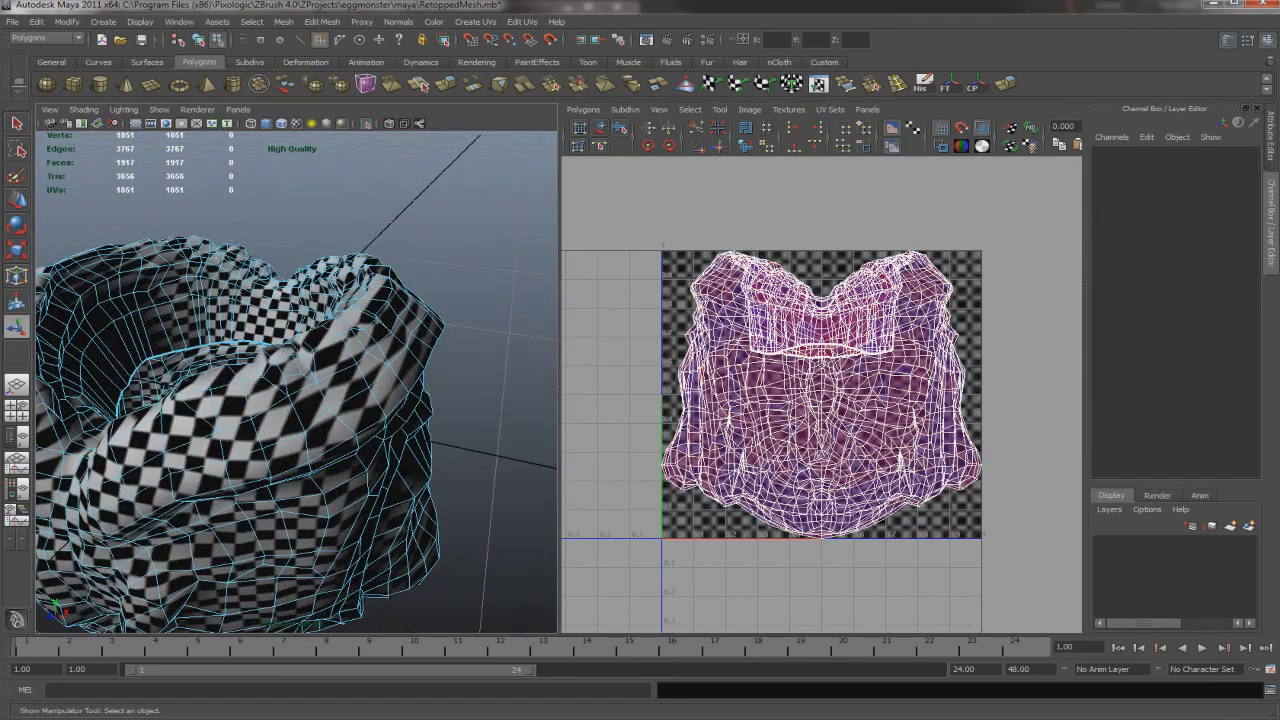
alt+drag(300, 380, 330, 385)
alt+right_drag(330, 385, 420, 410)
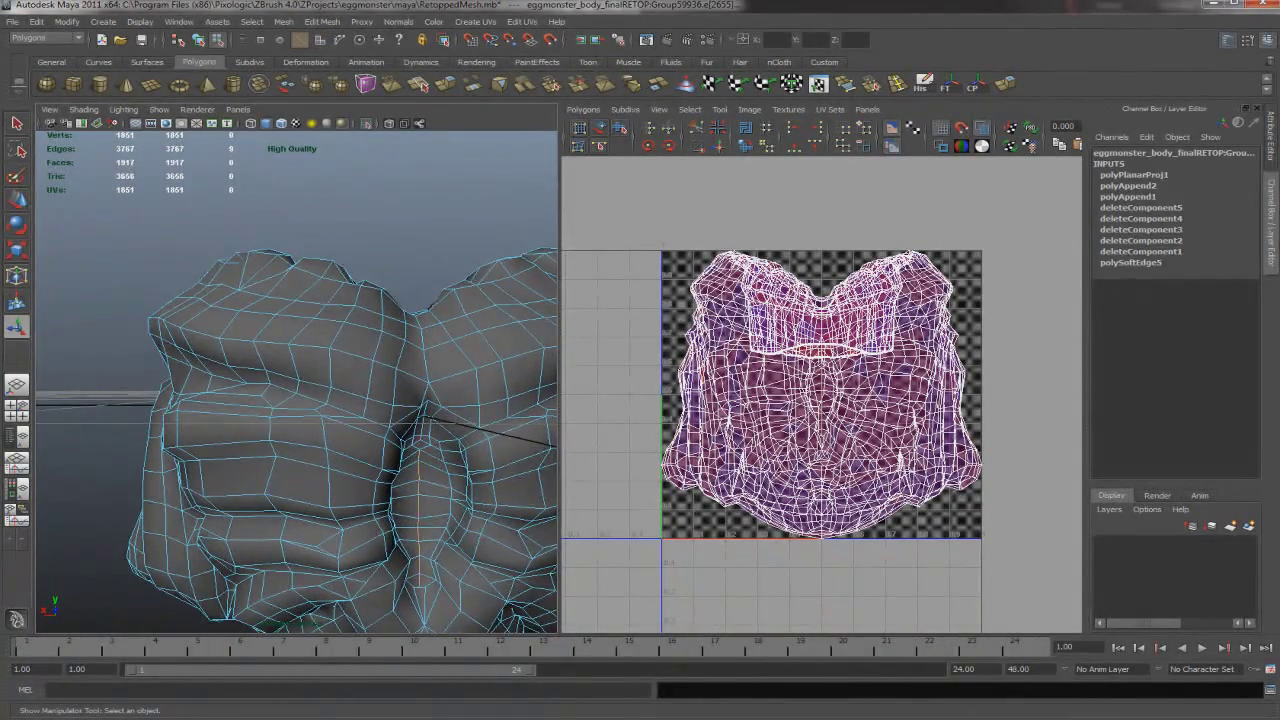
alt+drag(416, 400, 410, 398)
key(g)
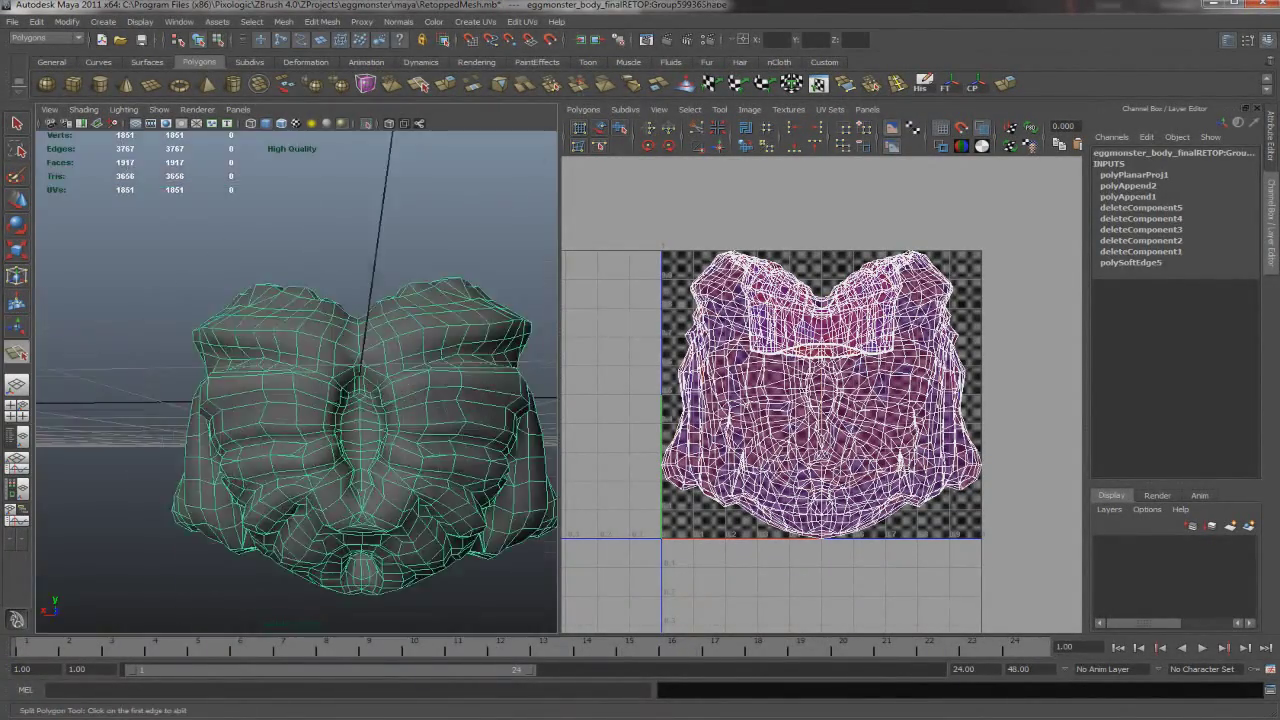
click(405, 402)
key(q)
alt+drag(405, 402, 340, 375)
Add second and third polygon splits along the central crease
key(g)
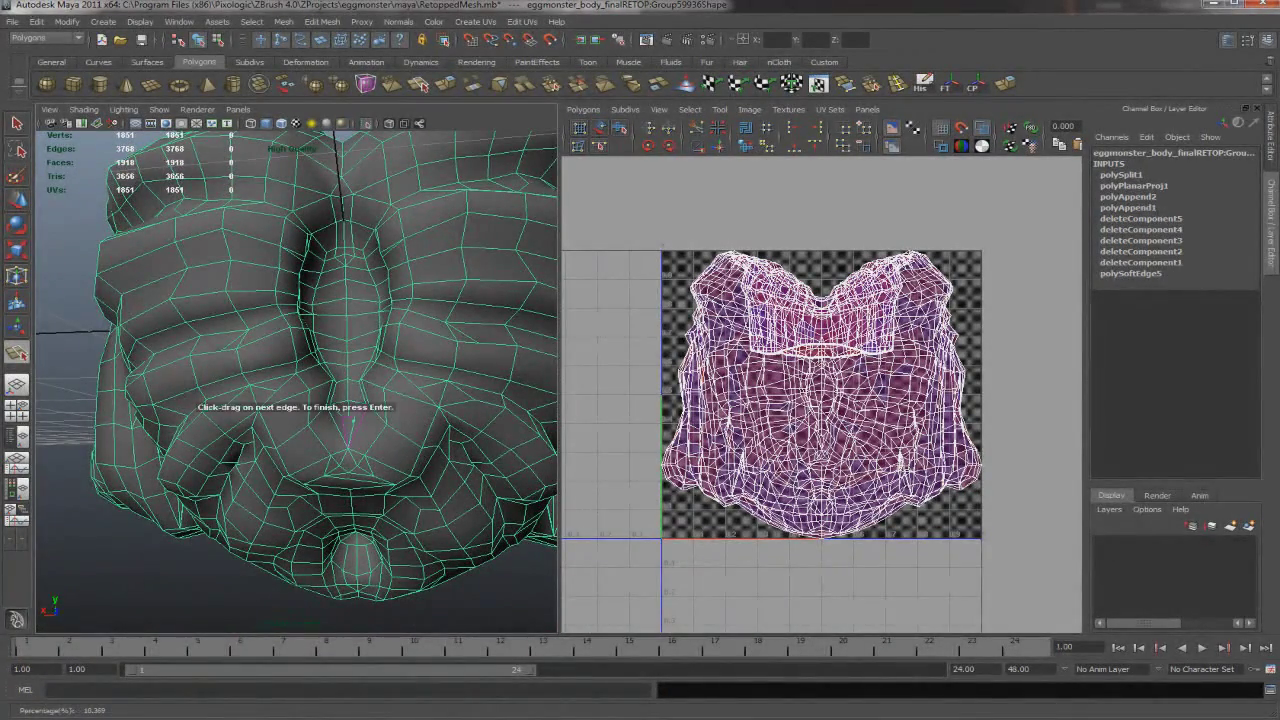
scroll(300, 380, up, 3)
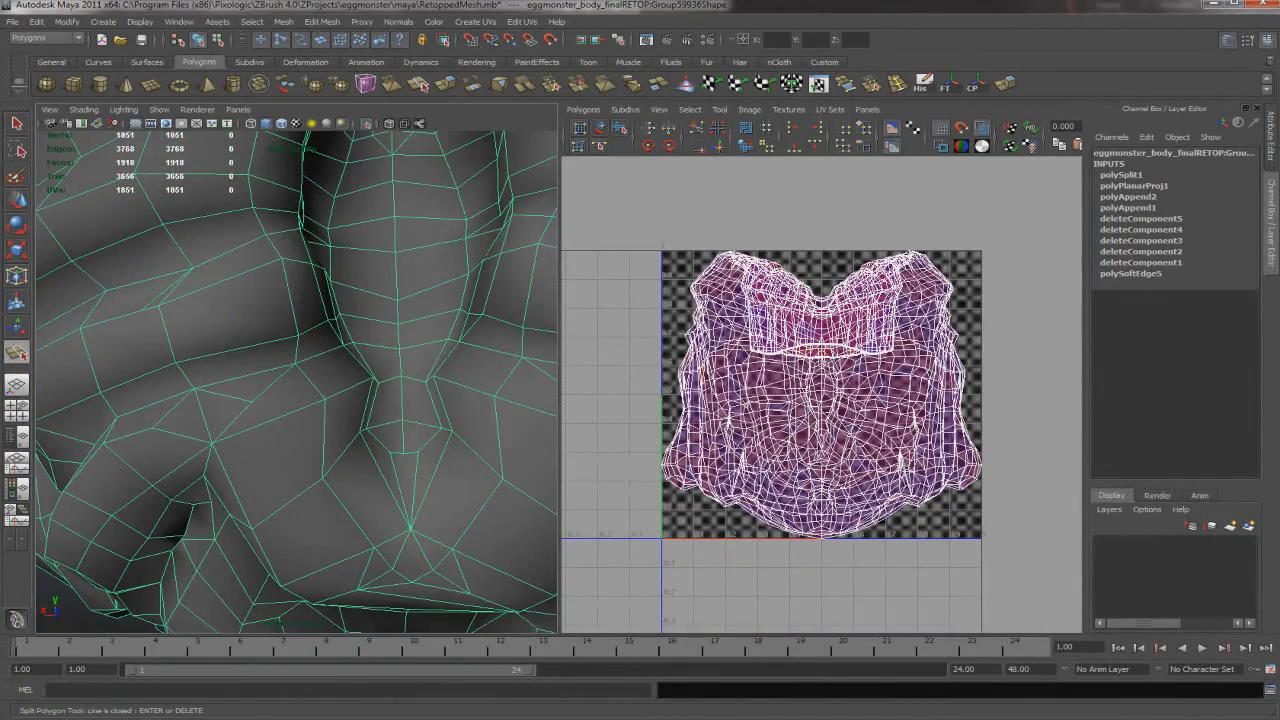
key(z)
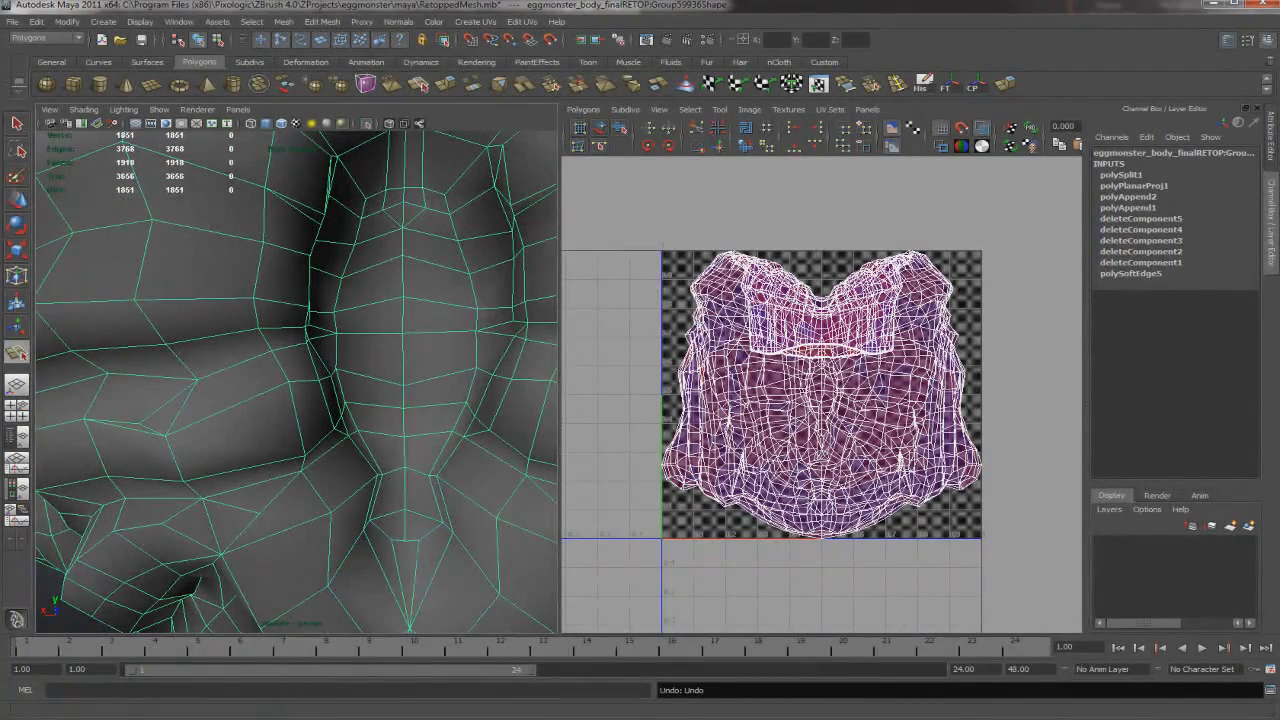
key(Return)
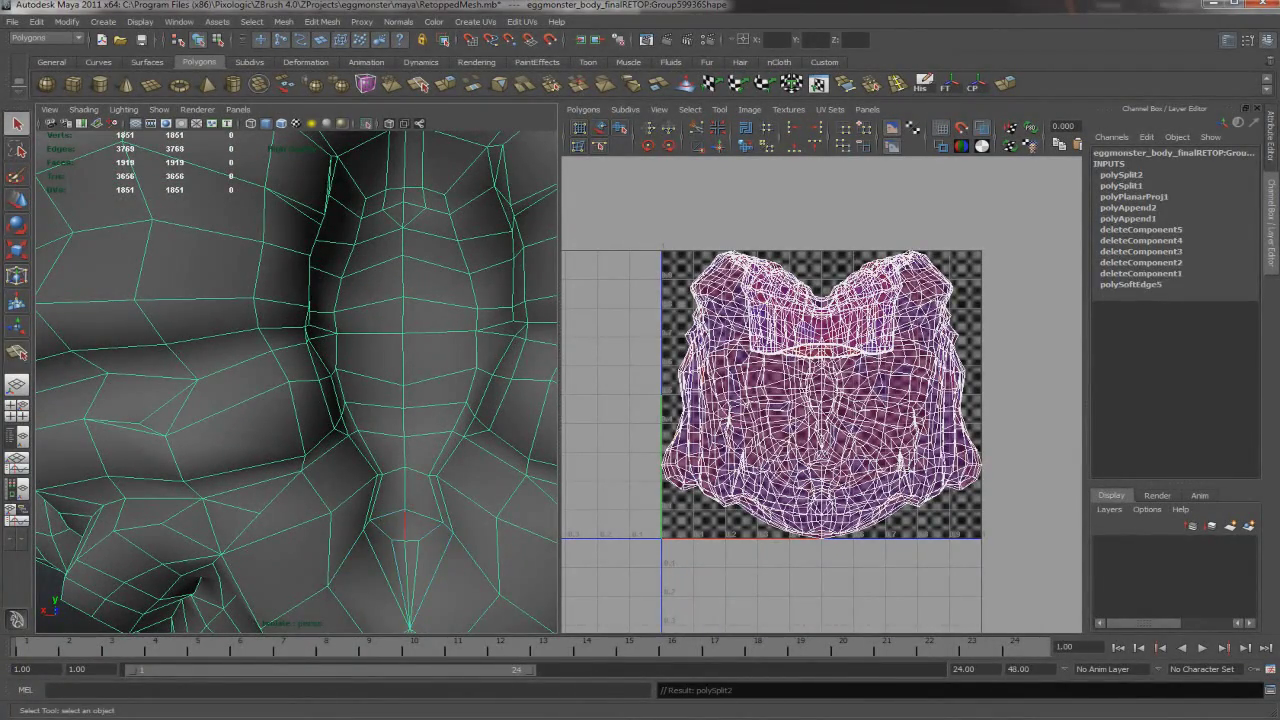
key(z)
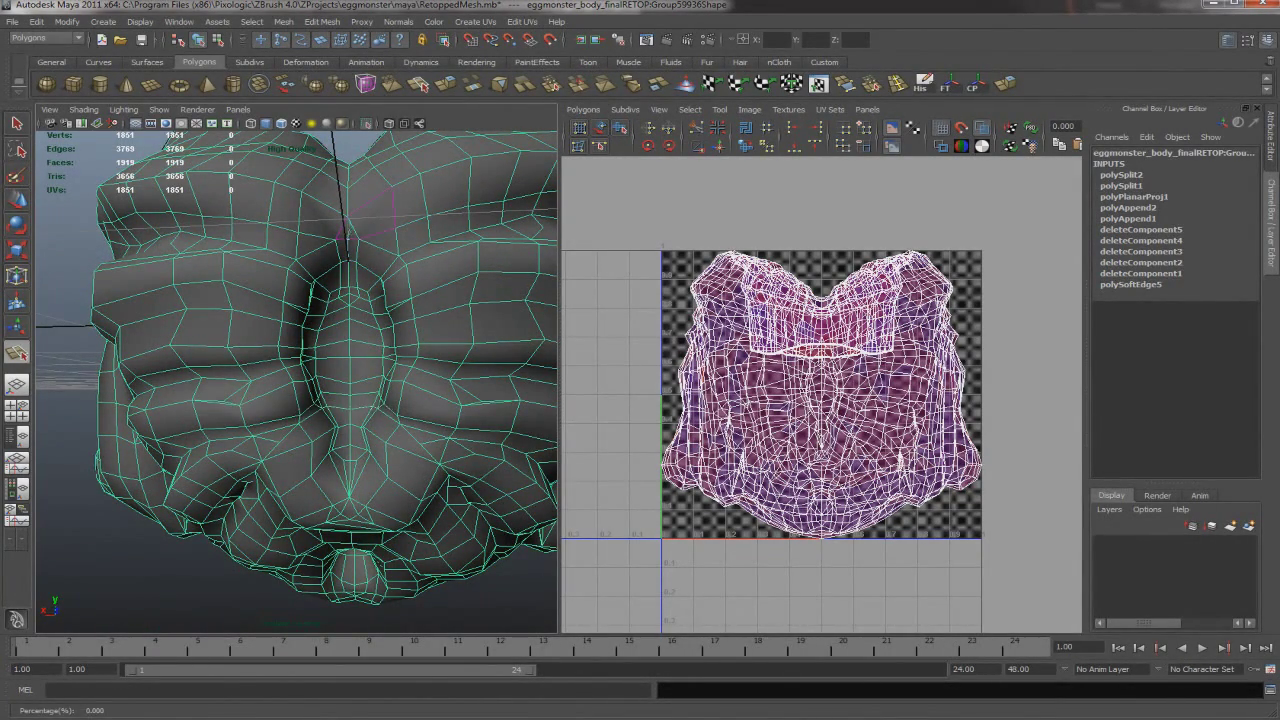
key(Return)
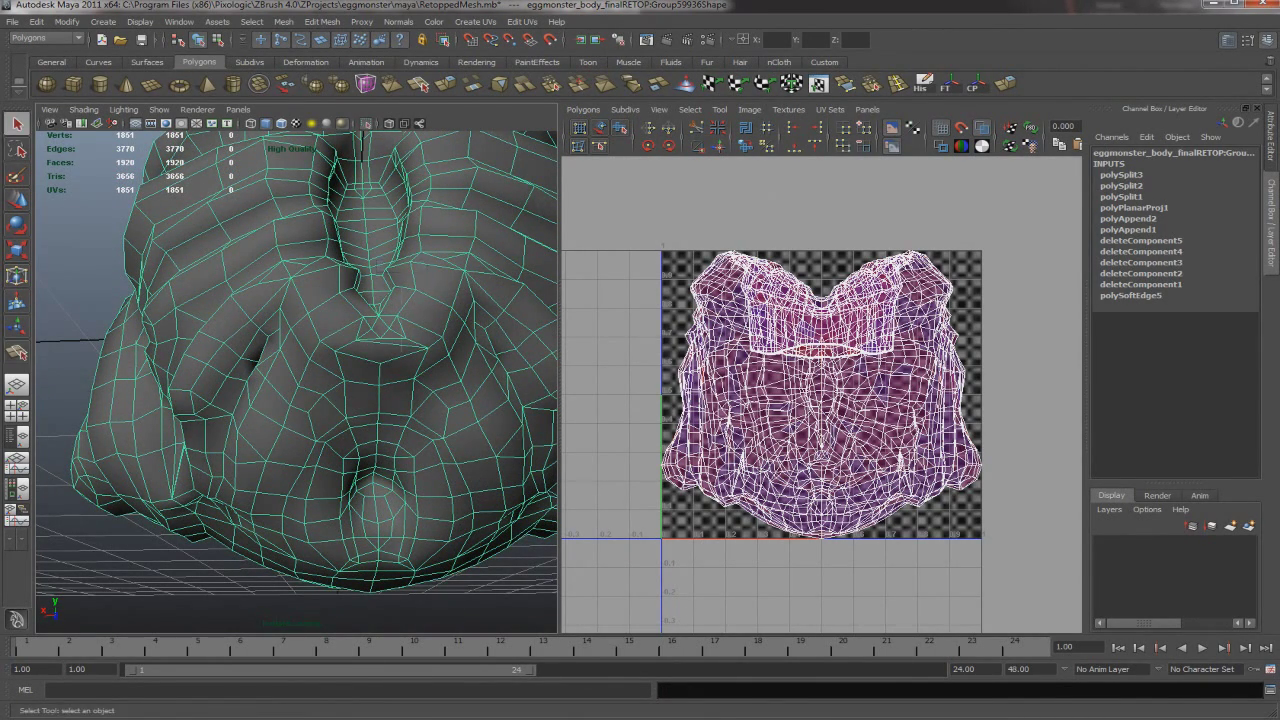
Delete the stray edge and commit a fourth split along the crease
key(Delete)
key(y)
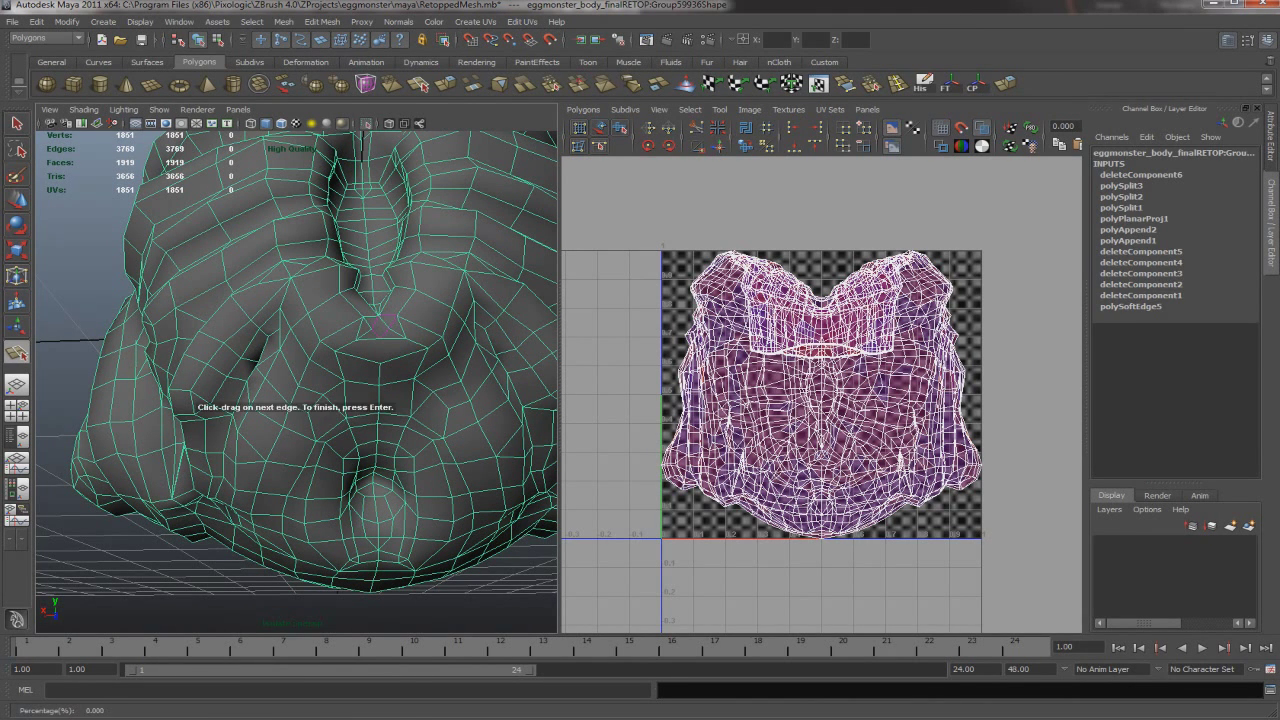
key(Return)
key(Return)
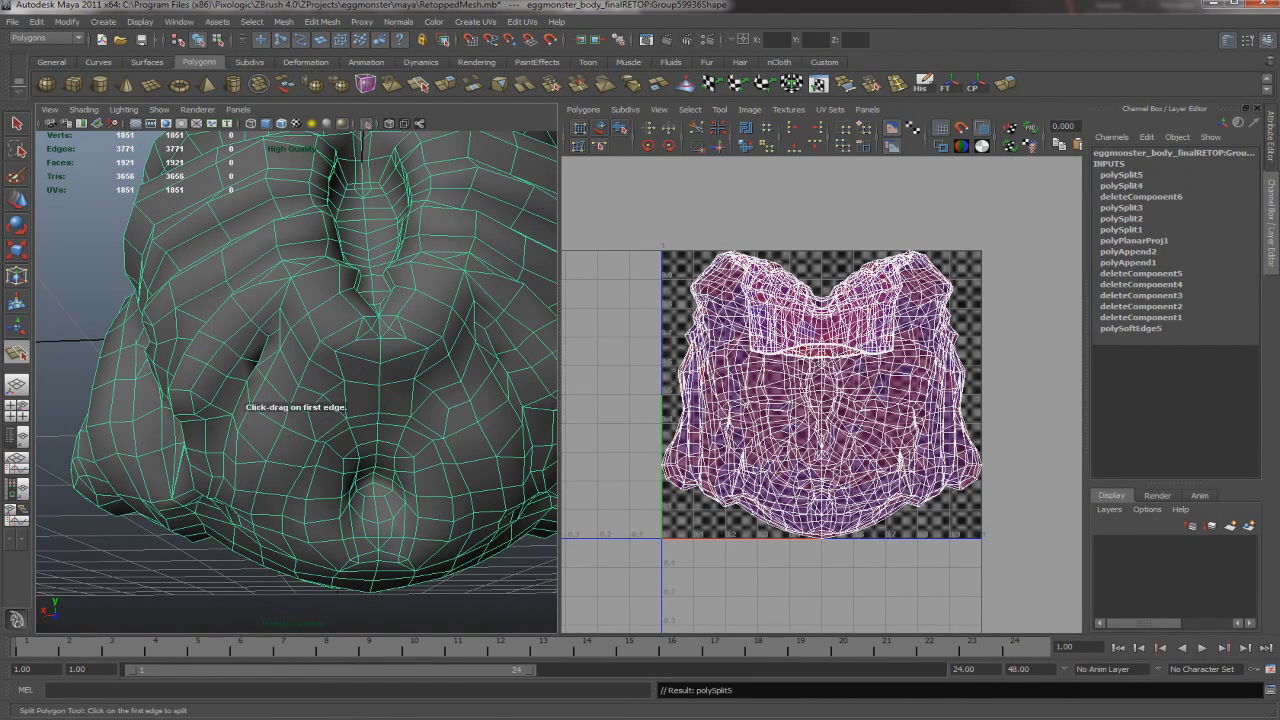
Select the edges around the mouth hole
alt+drag(300, 380, 300, 330)
key(F10)
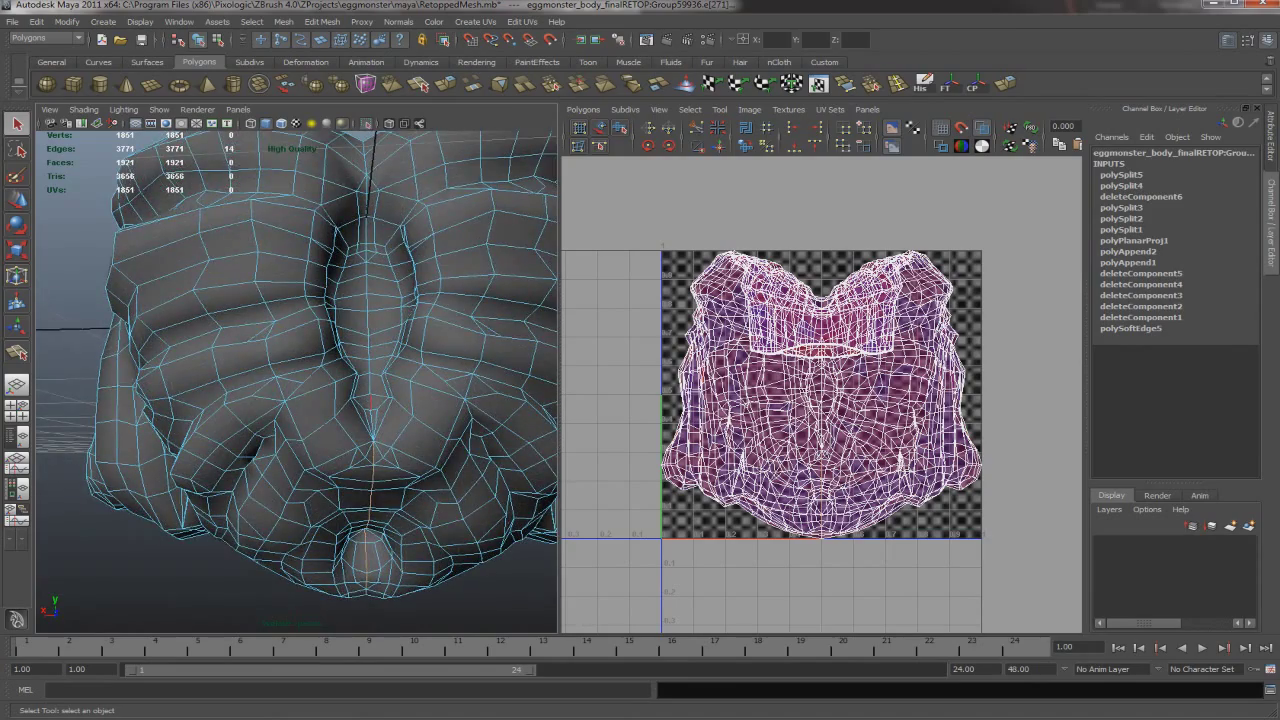
alt+drag(300, 380, 300, 300)
Cut a UV seam along the selected edges around the mouth hole
key(f)
click(745, 128)
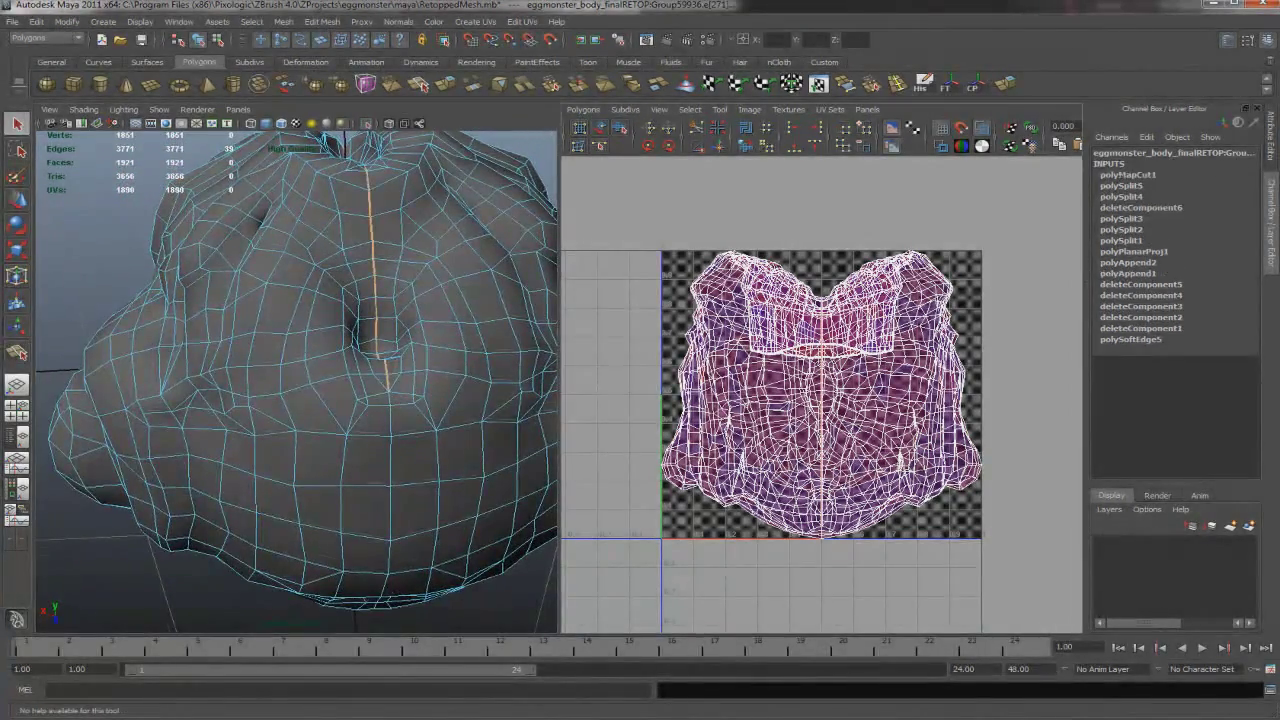
alt+drag(300, 380, 300, 425)
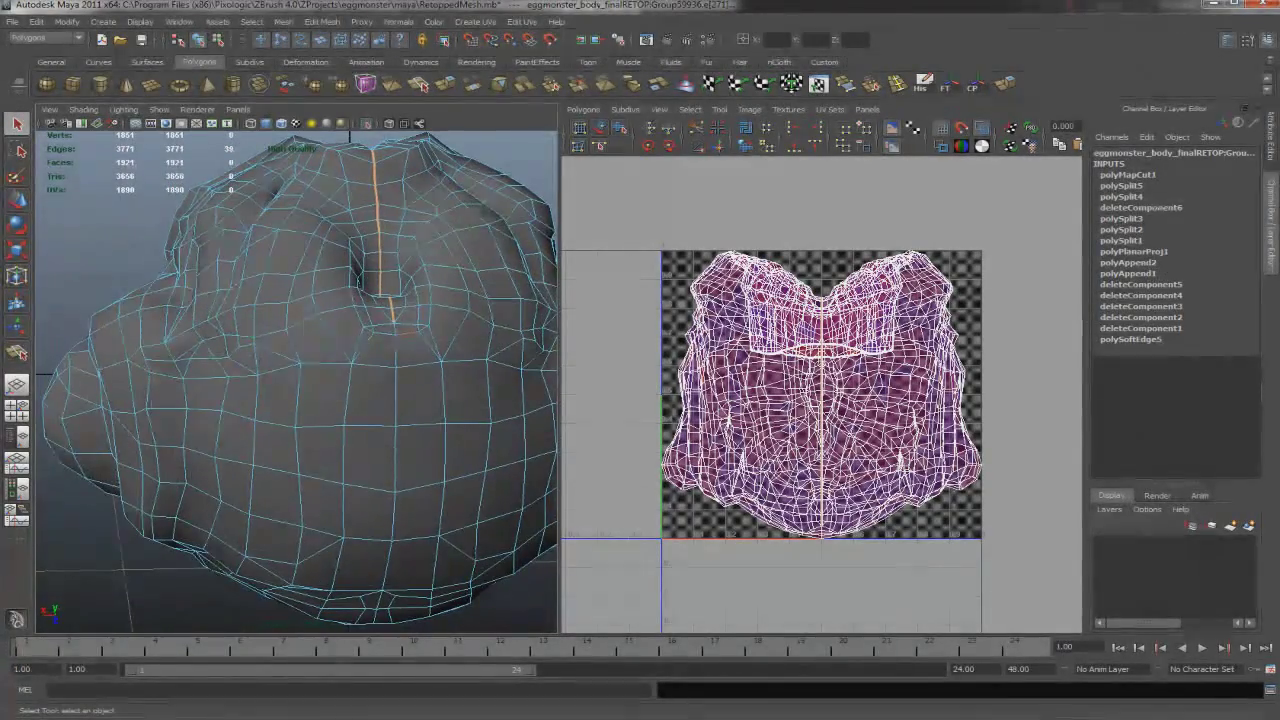
alt+drag(214, 214, 214, 245)
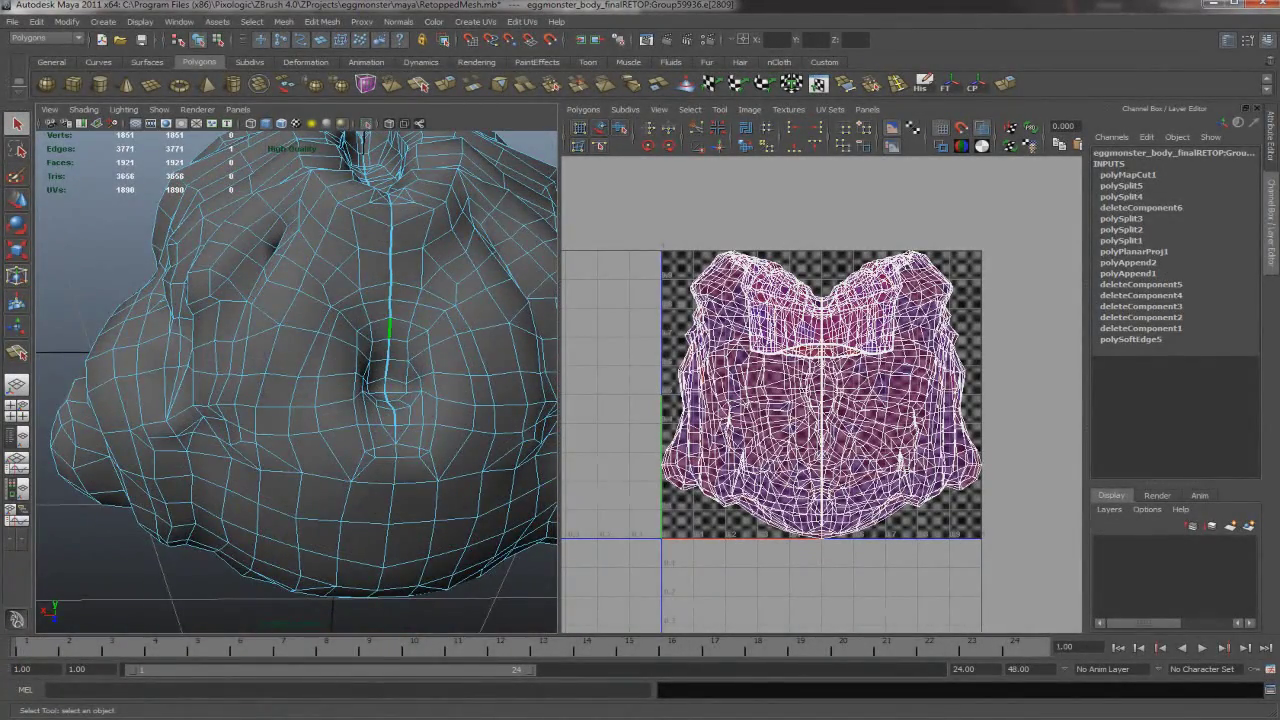
alt+drag(300, 300, 300, 355)
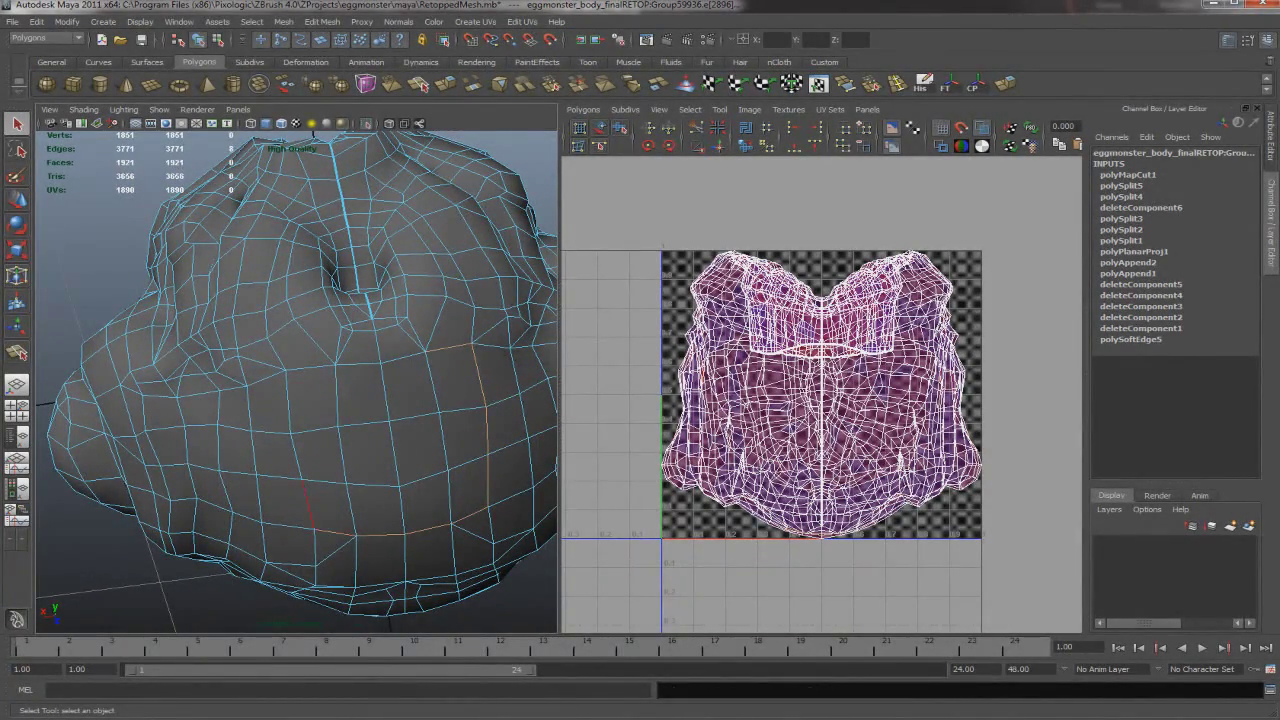
Cut a UV seam along the rectangular edge loop on the body's front
key(ctrl+z)
key(4)
click(312, 125)
key(g)
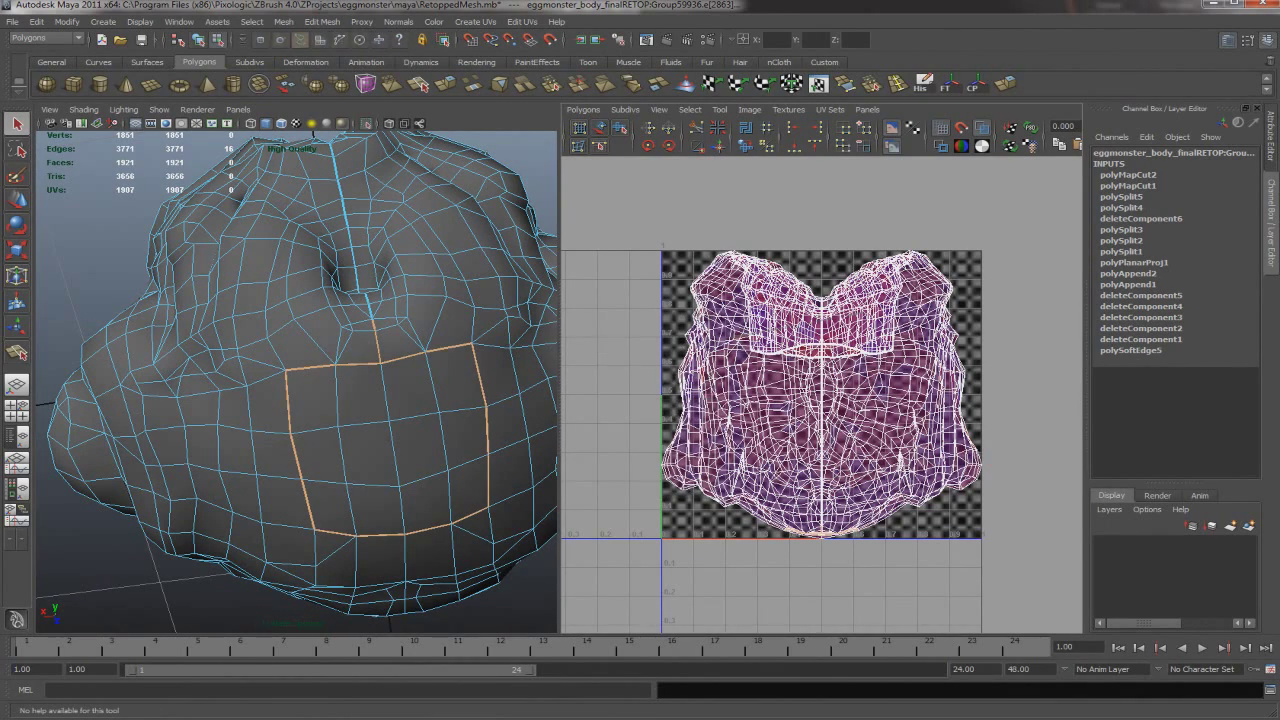
key(F11)
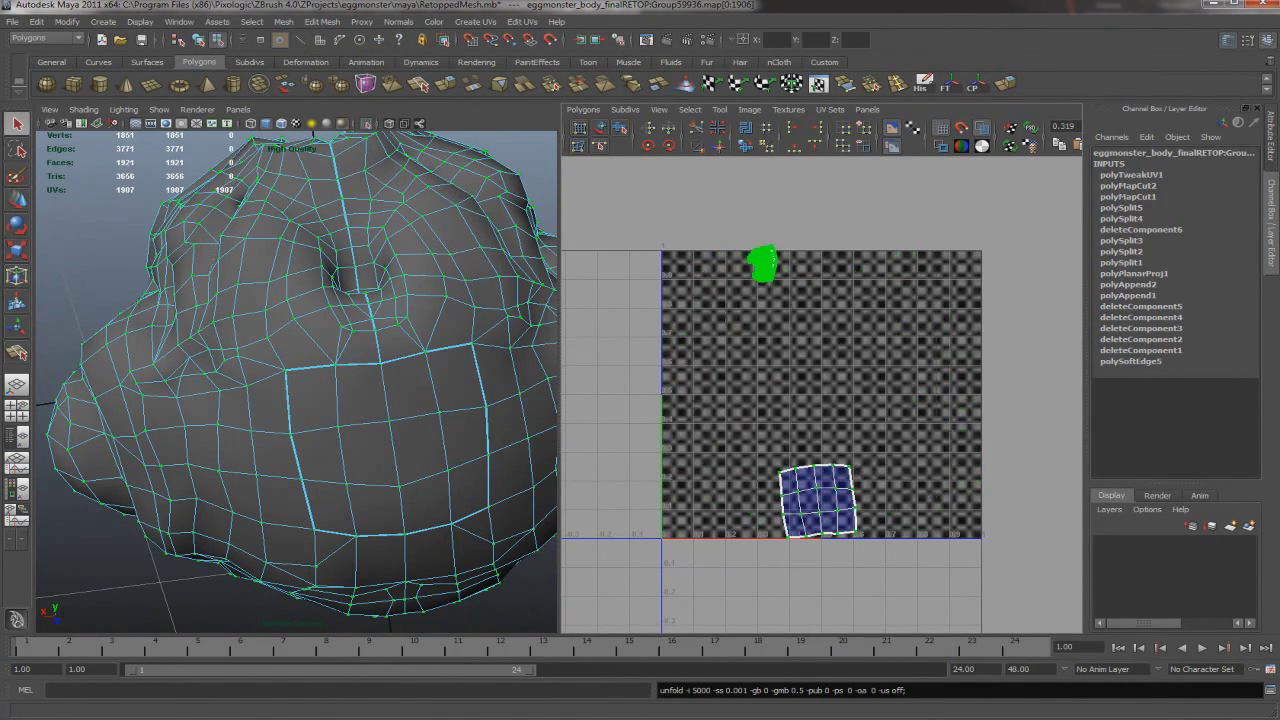
Move the small square patch aside, then enlarge and unfold the main body shell
key(w)
drag(814, 500, 986, 443)
drag(738, 238, 880, 369)
key(r)
click(17, 225)
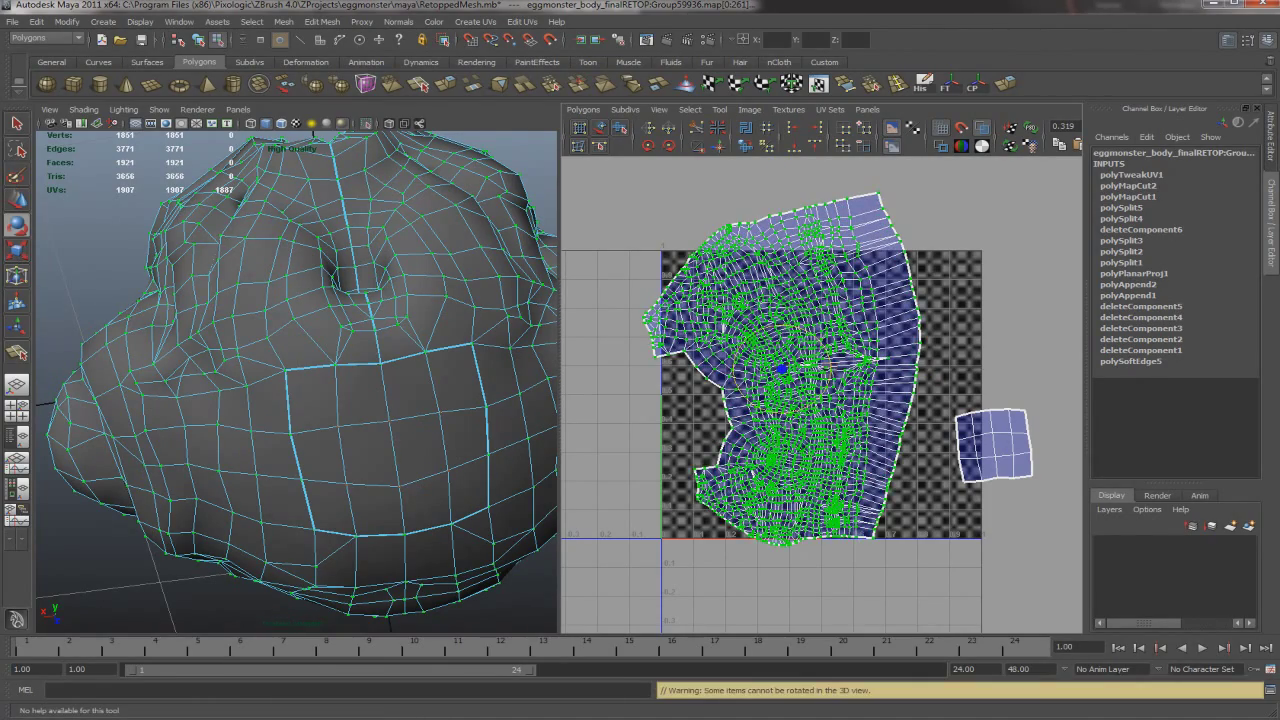
drag(782, 400, 880, 400)
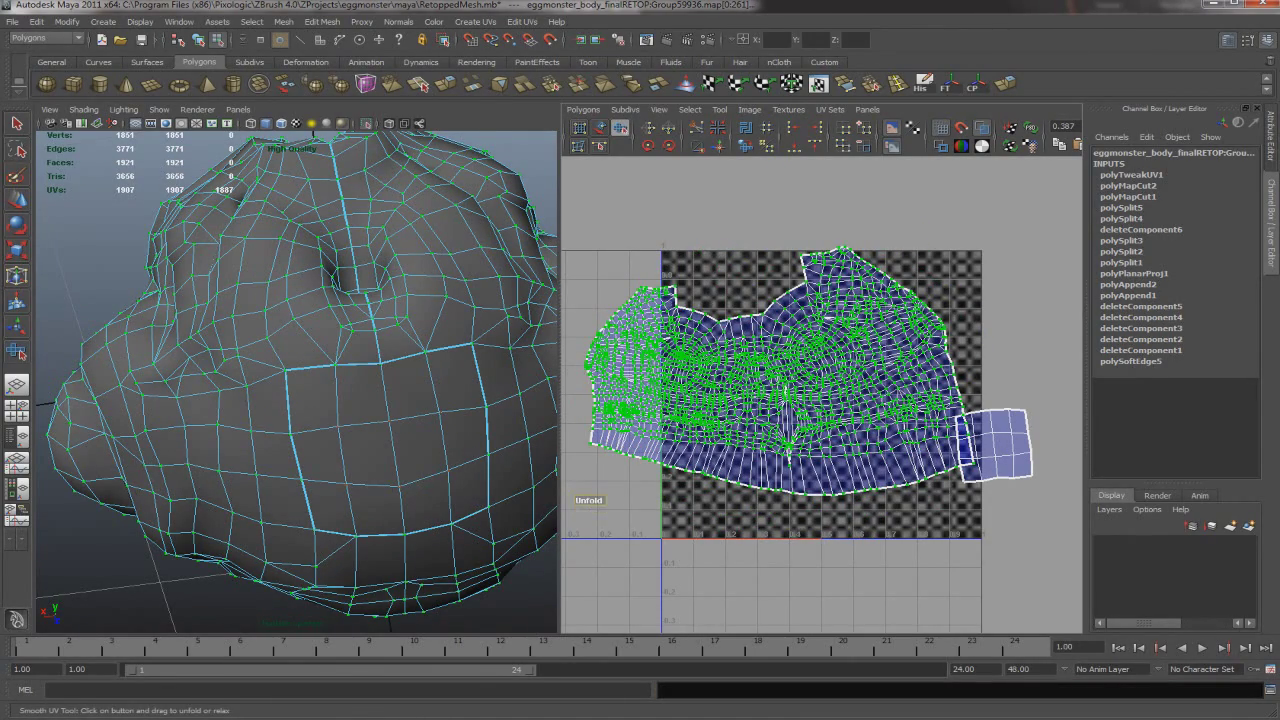
Select the body shell's upper UVs and unfold them twice
key(w)
click(672, 286)
click(971, 443)
scroll(971, 443, down, 2)
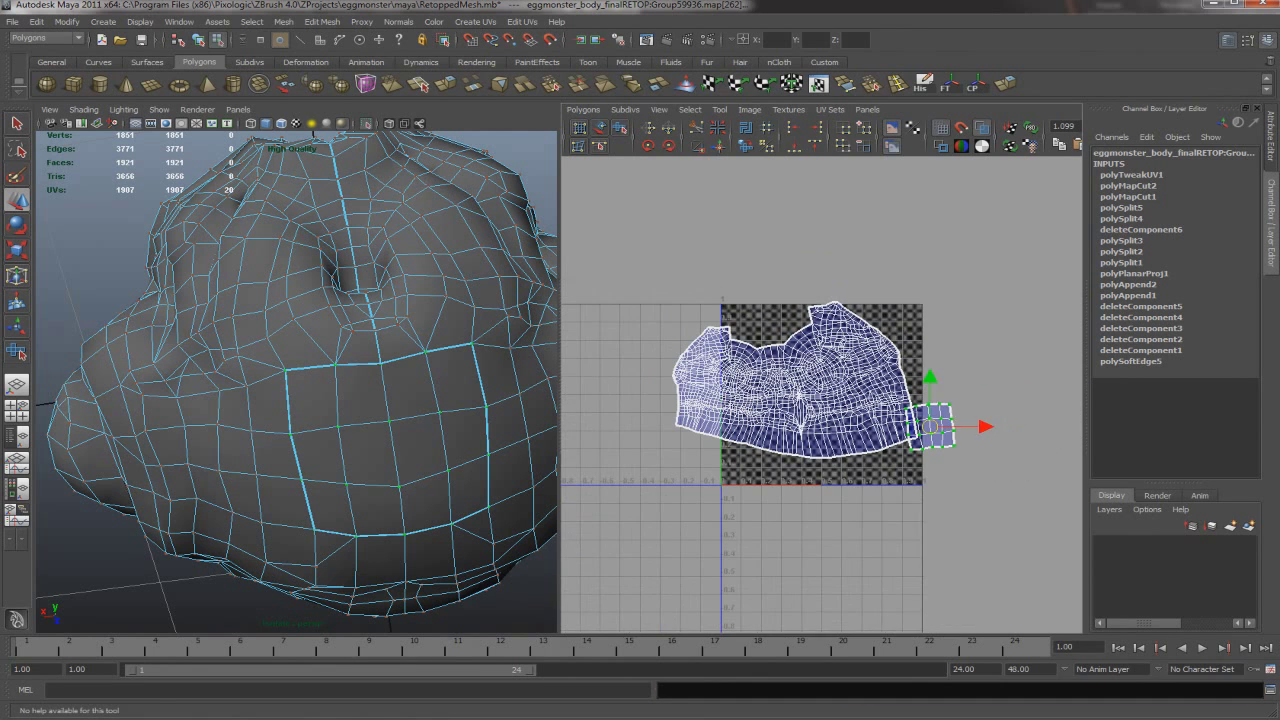
click(729, 326)
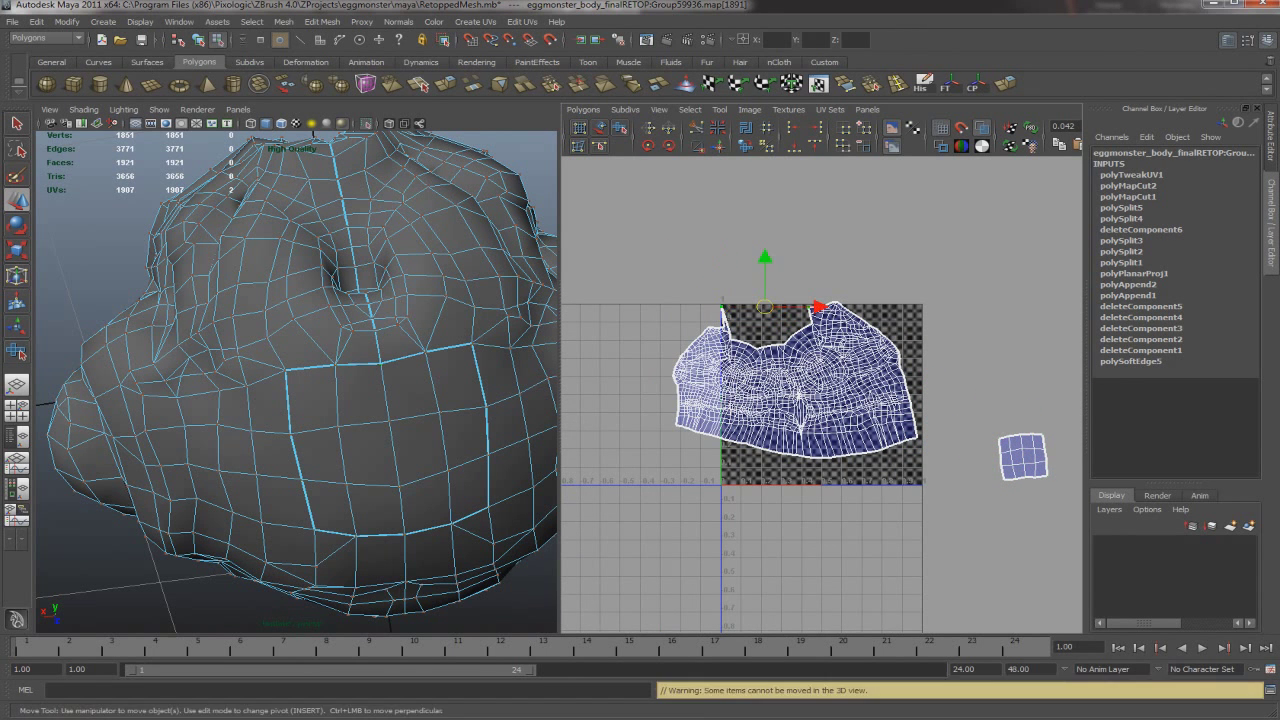
drag(665, 295, 925, 432)
click(766, 127)
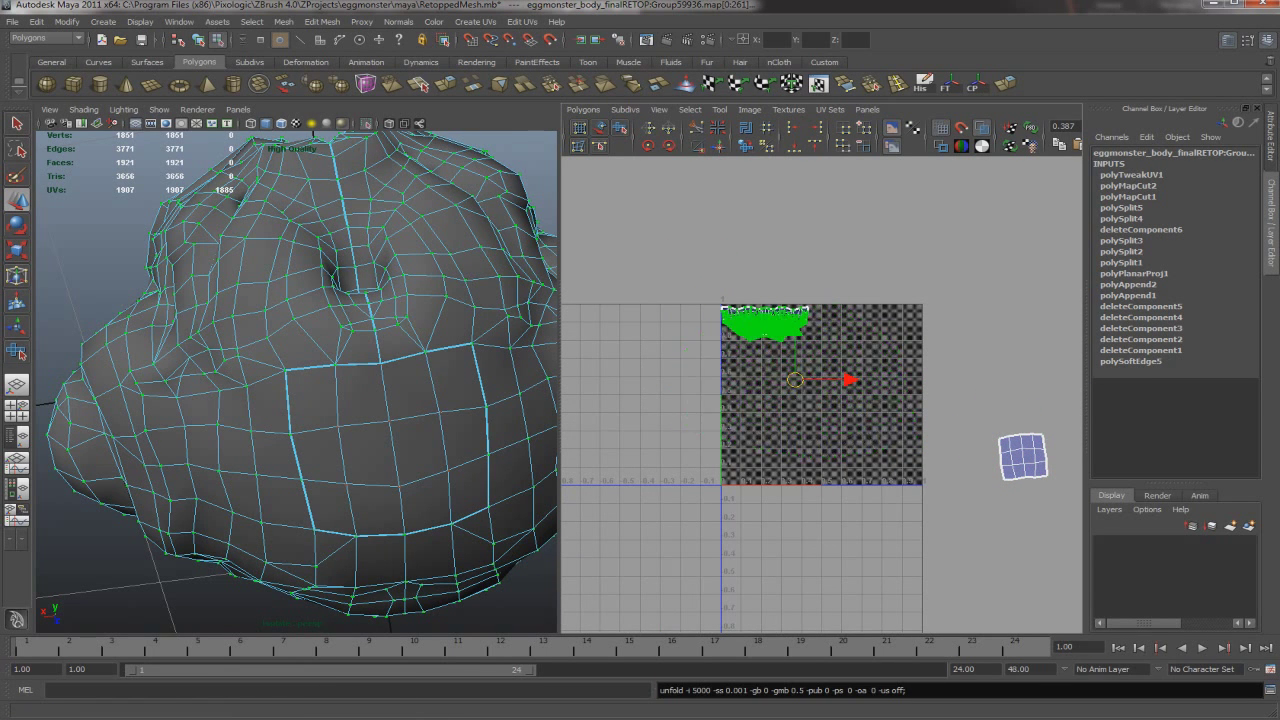
scroll(822, 397, up, 2)
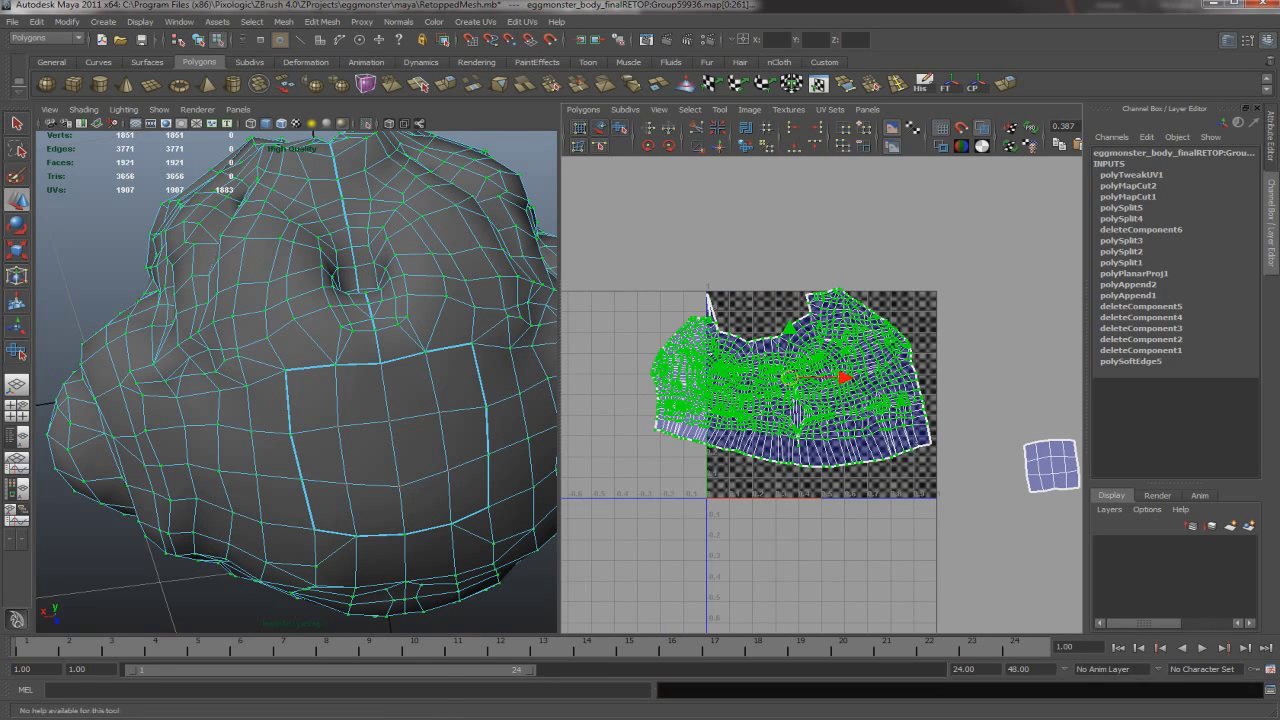
click(766, 127)
Pull a corner UV to the lower left and unfold the shell's upper UVs flatter
click(692, 426)
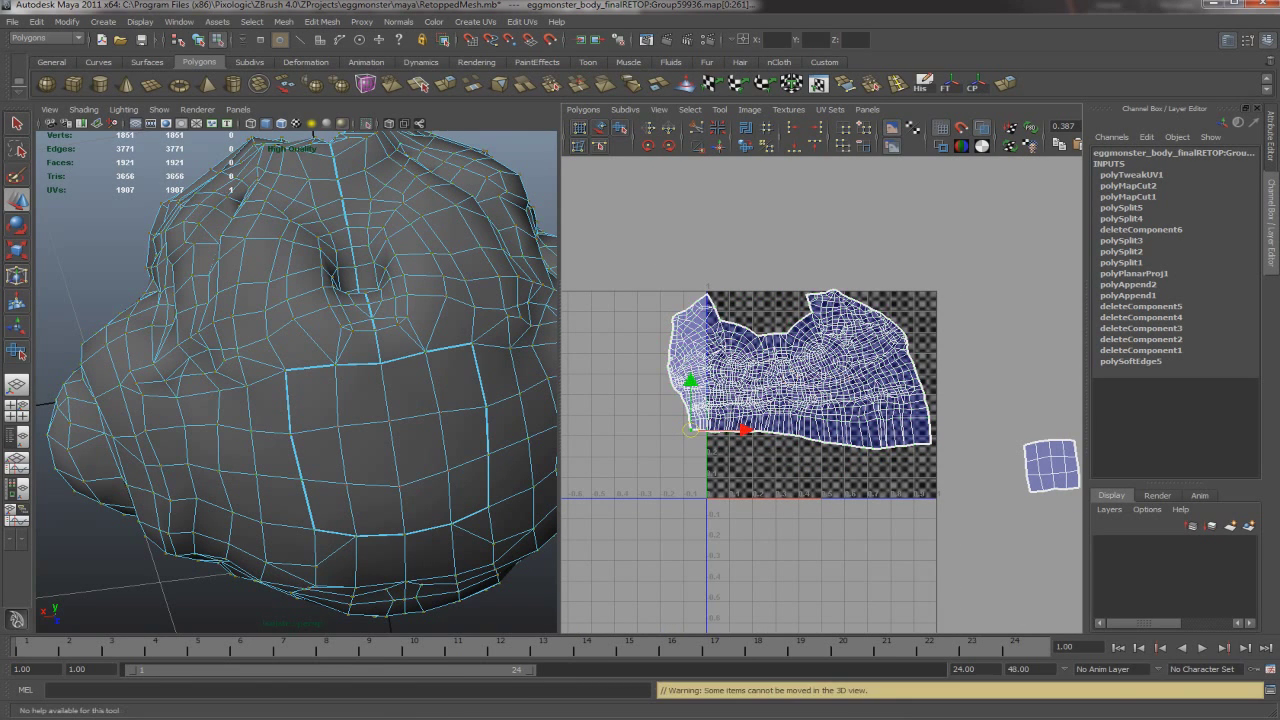
drag(692, 426, 603, 443)
shift+click(931, 442)
drag(655, 285, 925, 415)
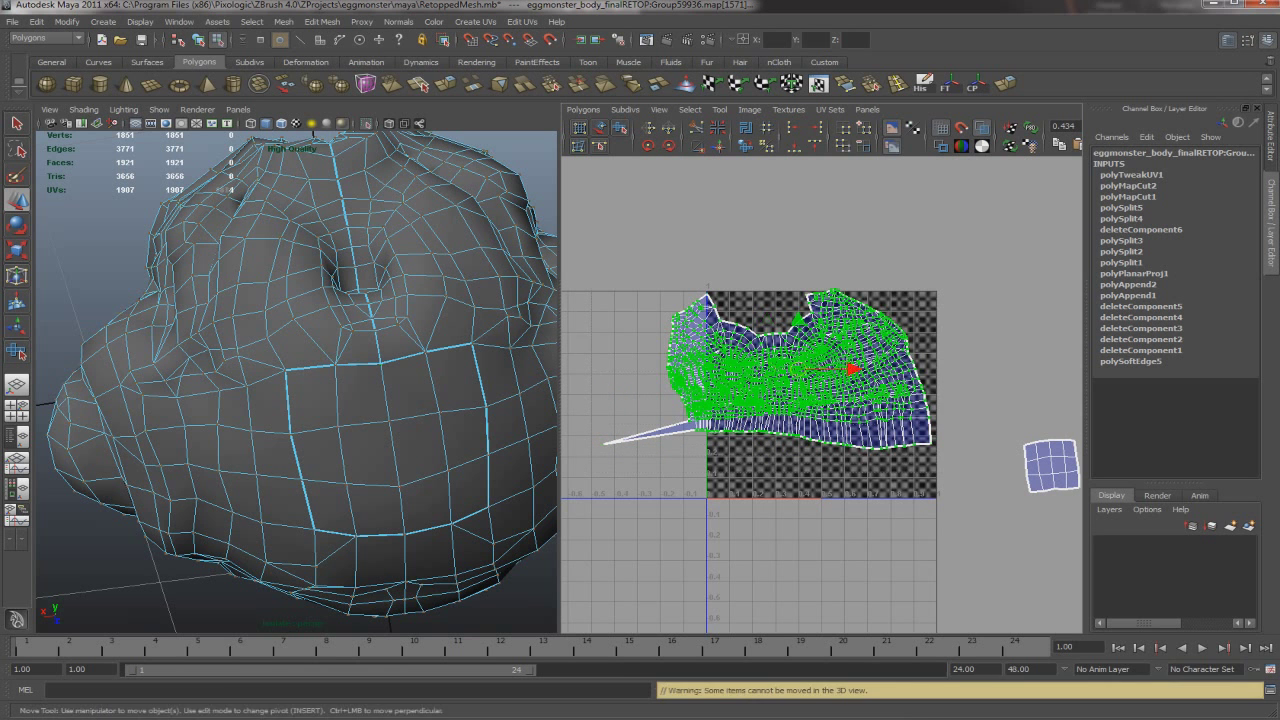
click(697, 145)
Show the checker texture on the framed mesh and reselect the shell's upper UVs
key(f)
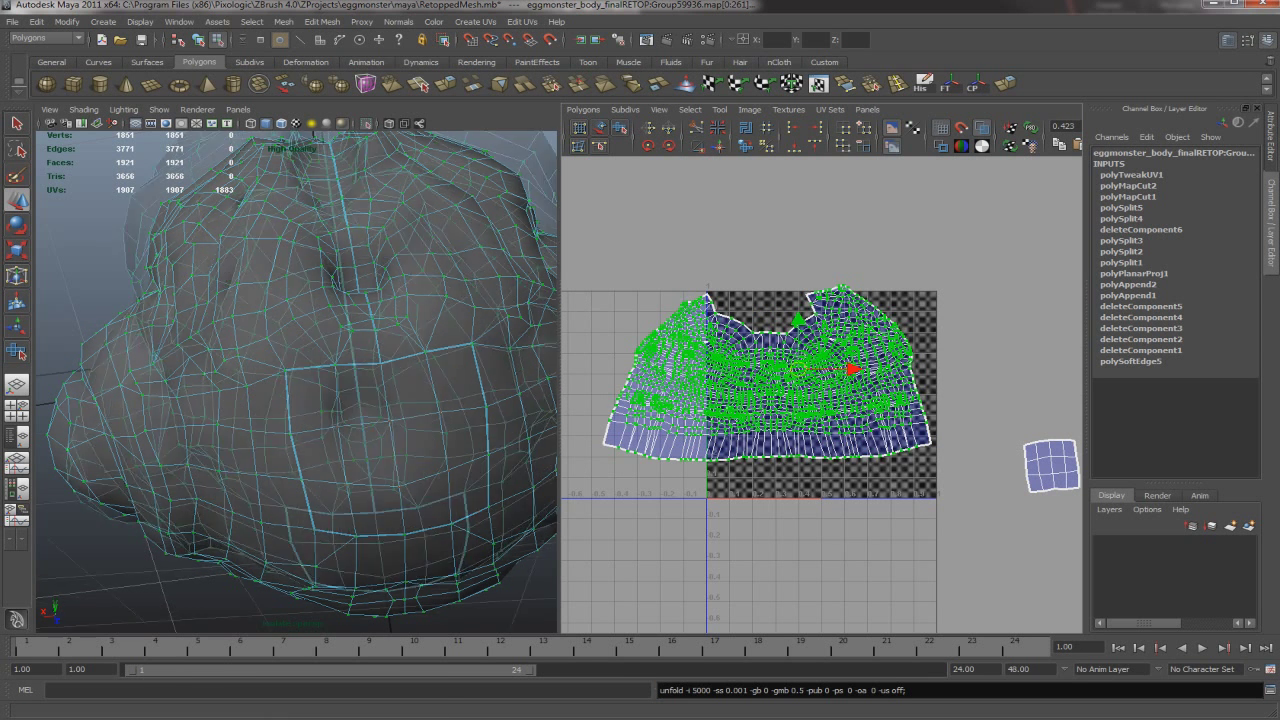
key(6)
alt+drag(300, 380, 390, 380)
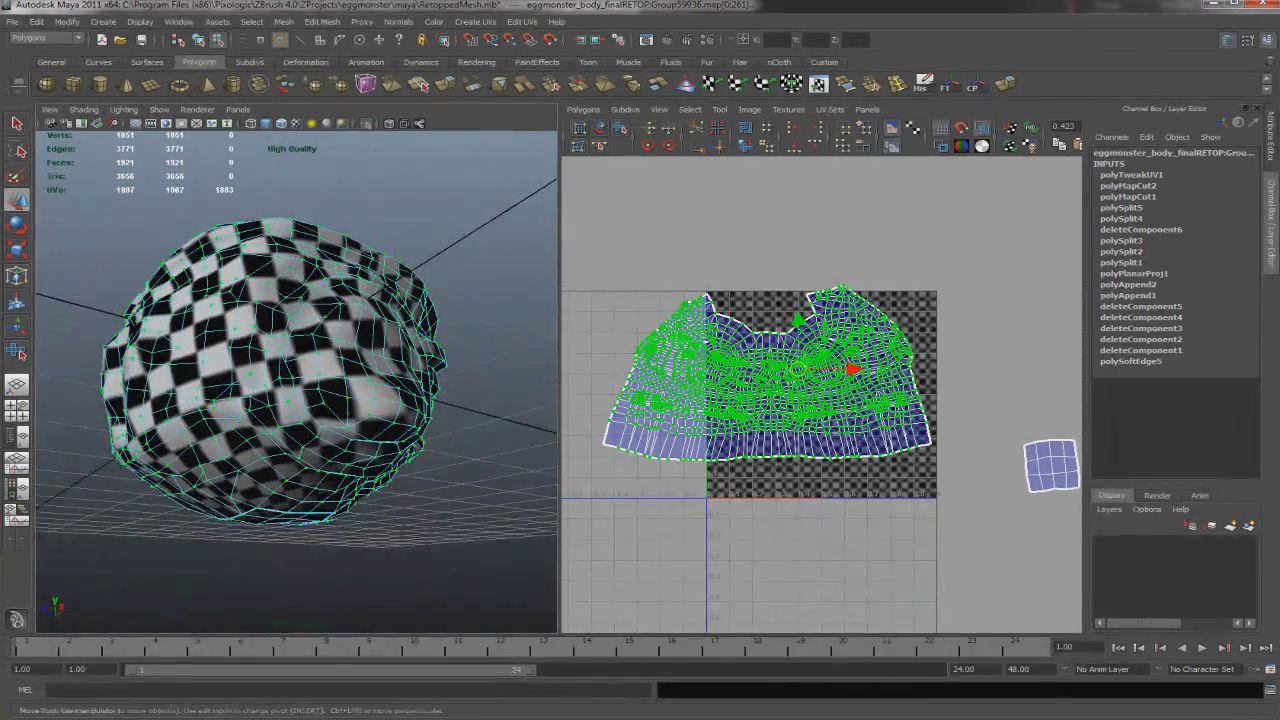
click(390, 380)
key(ctrl+z)
key(w)
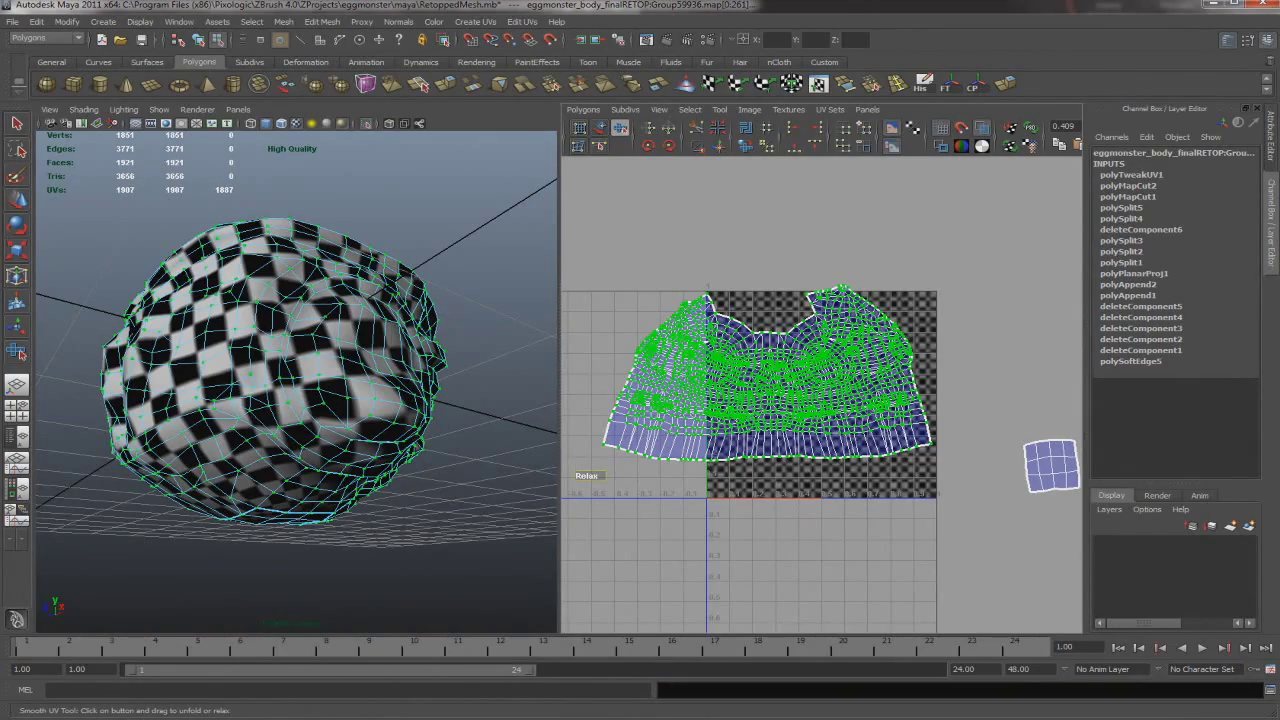
scroll(823, 392, up, 3)
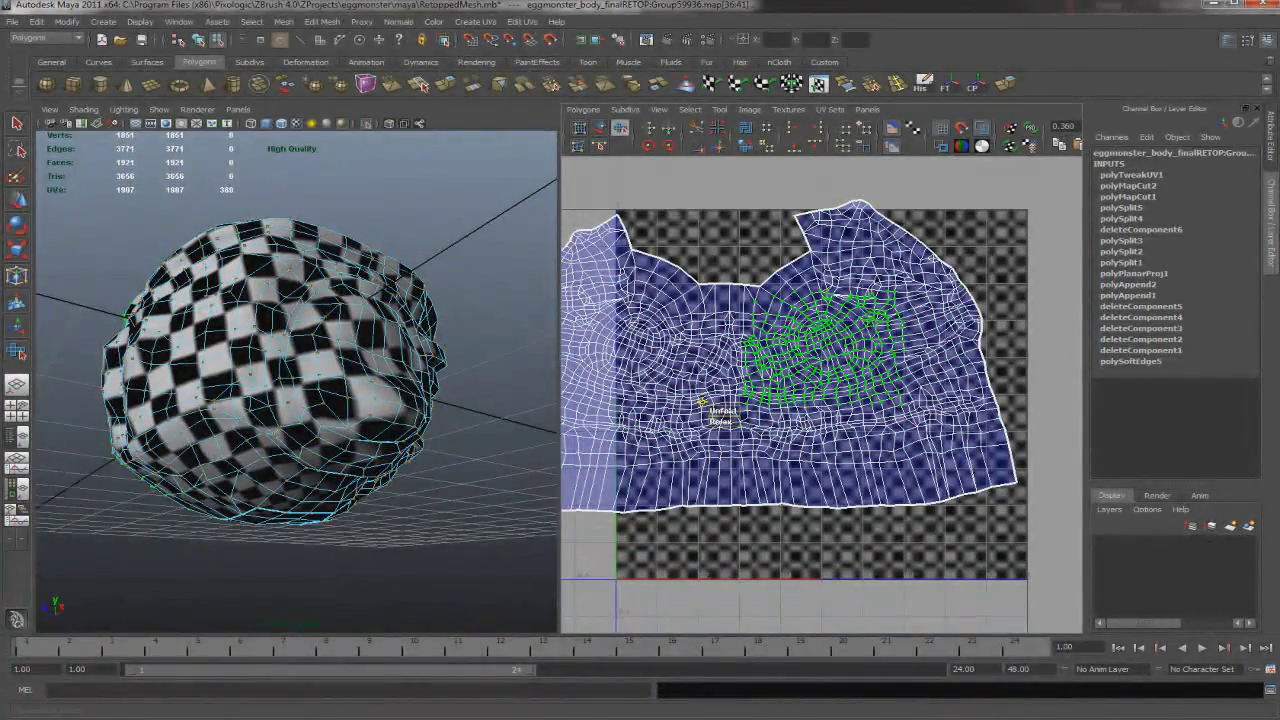
Relax UVs at the shell's centre and left side, then undo the relax
drag(720, 421, 750, 421)
alt+drag(300, 400, 360, 395)
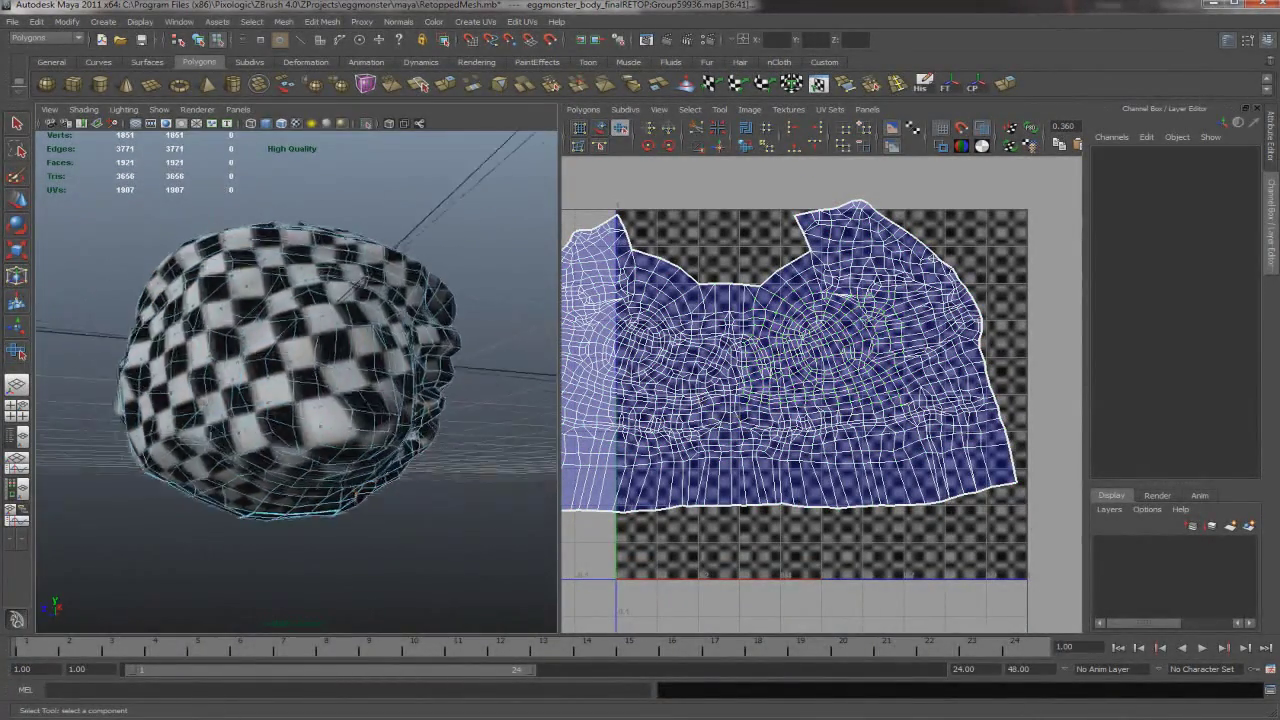
alt+middle_drag(703, 400, 828, 403)
drag(675, 280, 815, 405)
drag(657, 421, 690, 421)
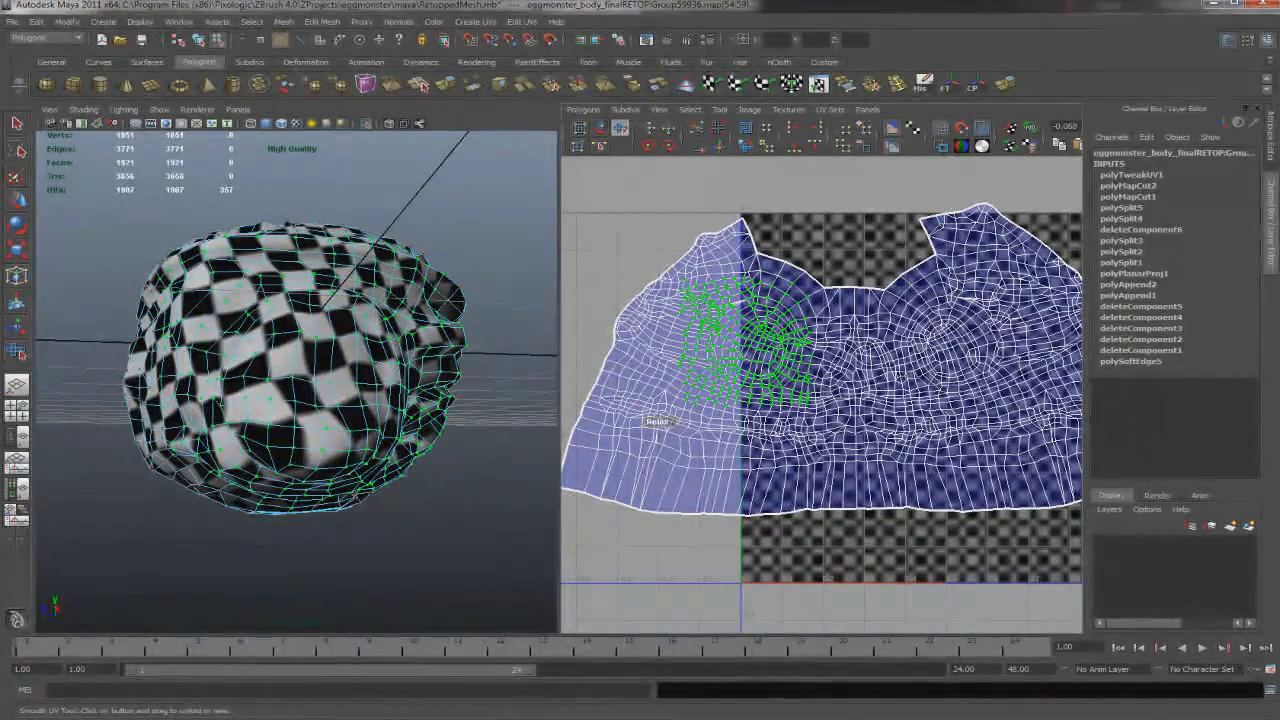
key(ctrl+z)
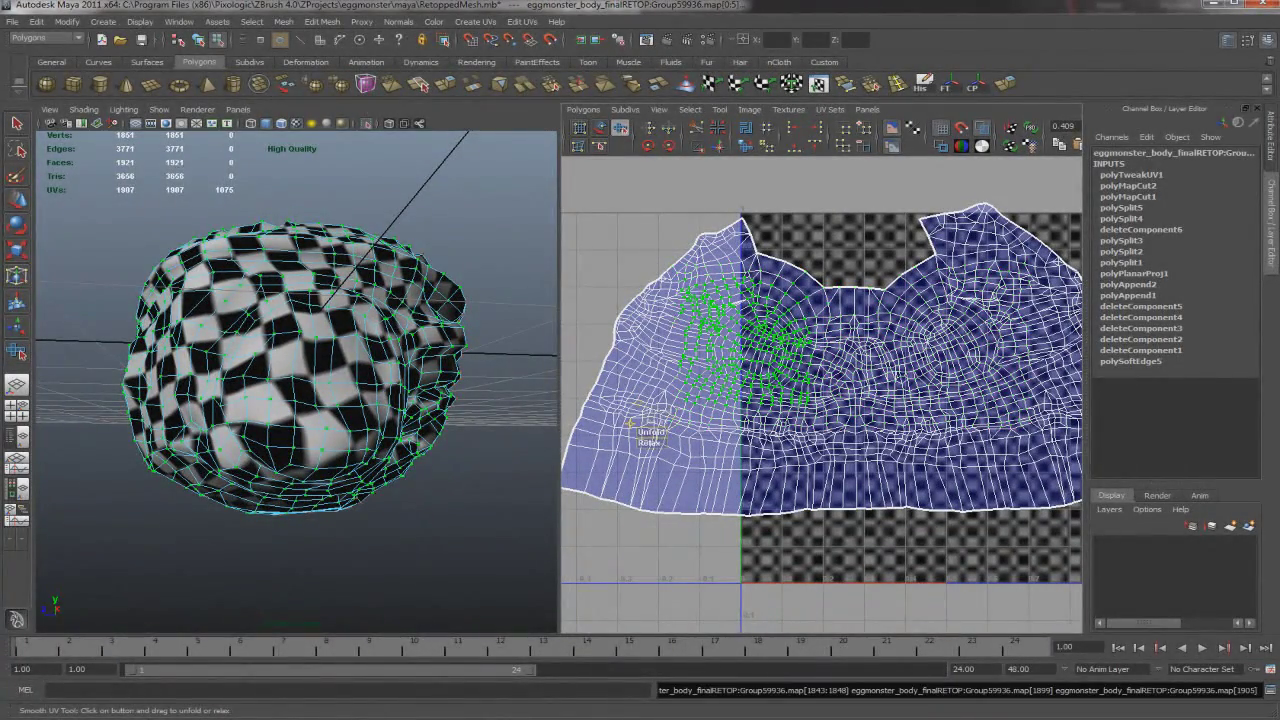
key(ctrl+z)
key(ctrl+z)
Select the whole UV shell and unfold it
scroll(816, 402, down, 2)
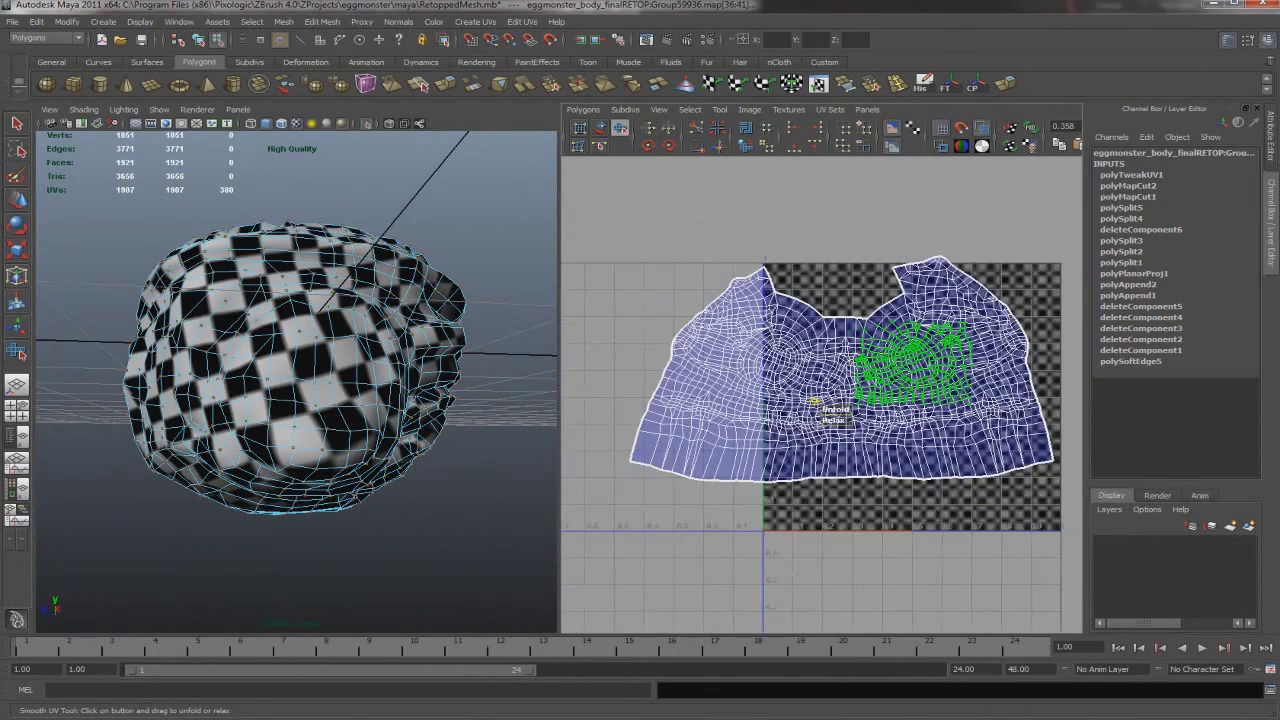
key(w)
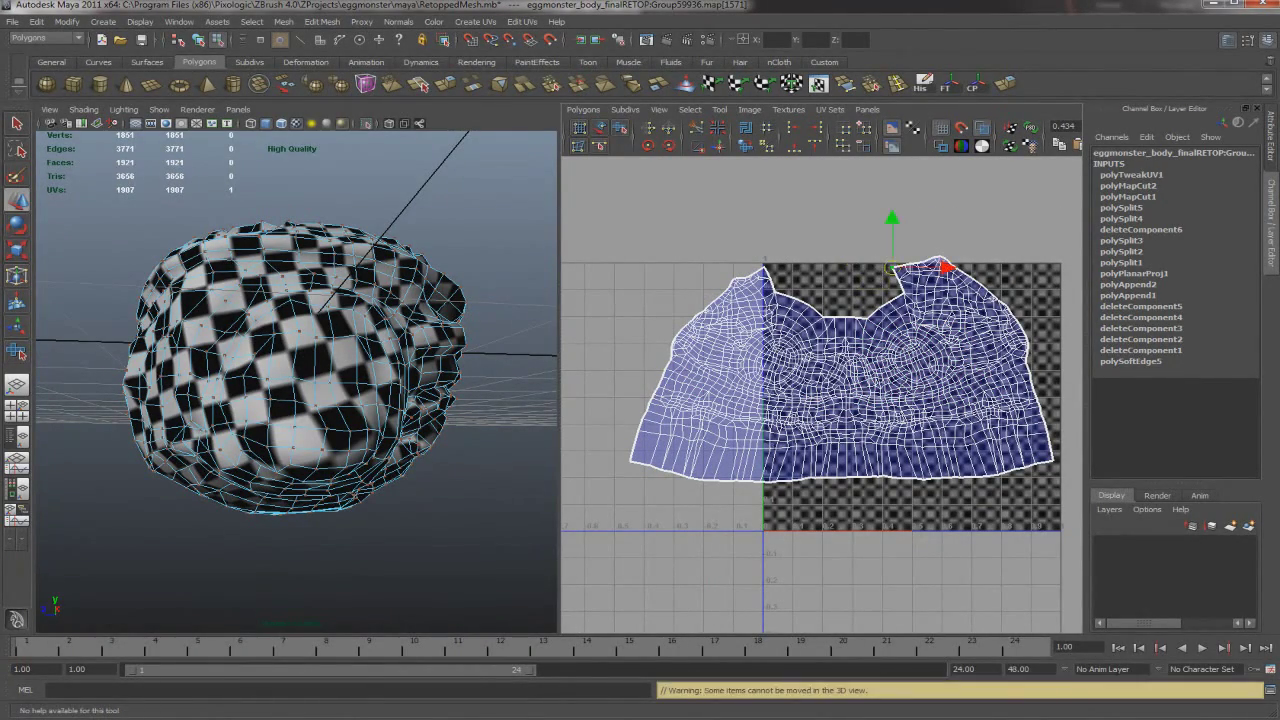
key(ctrl+z)
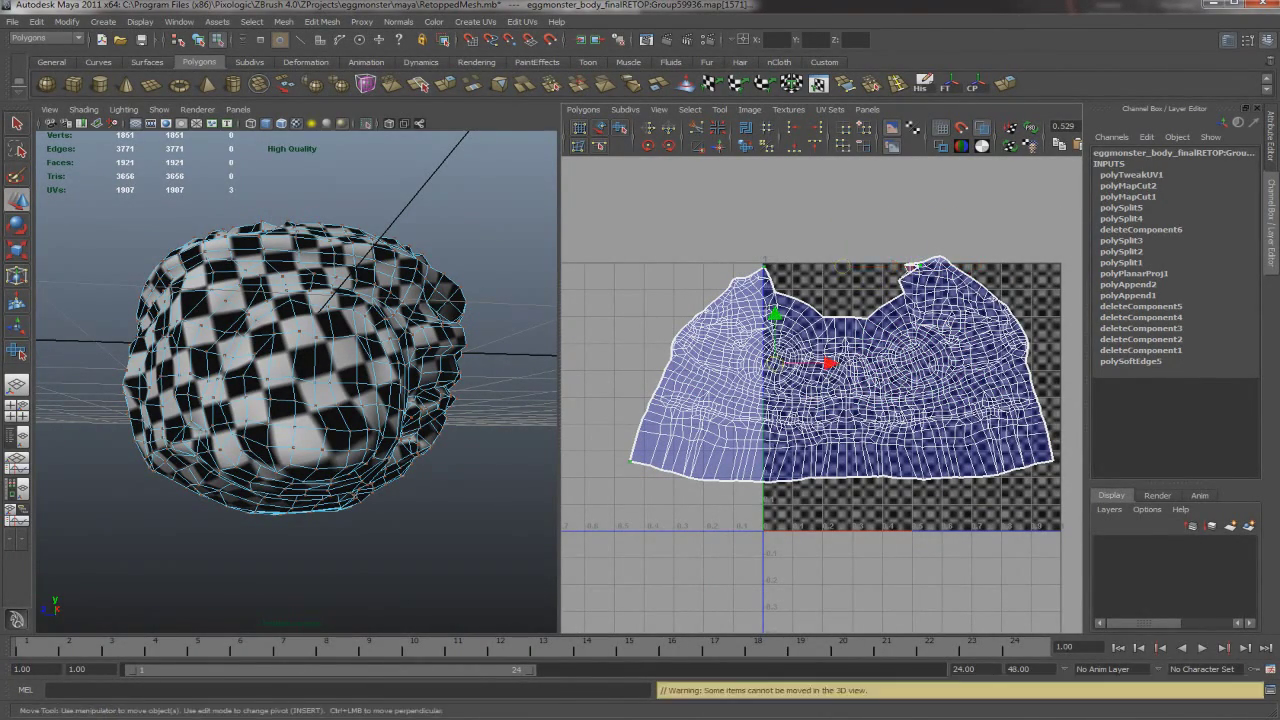
key(g)
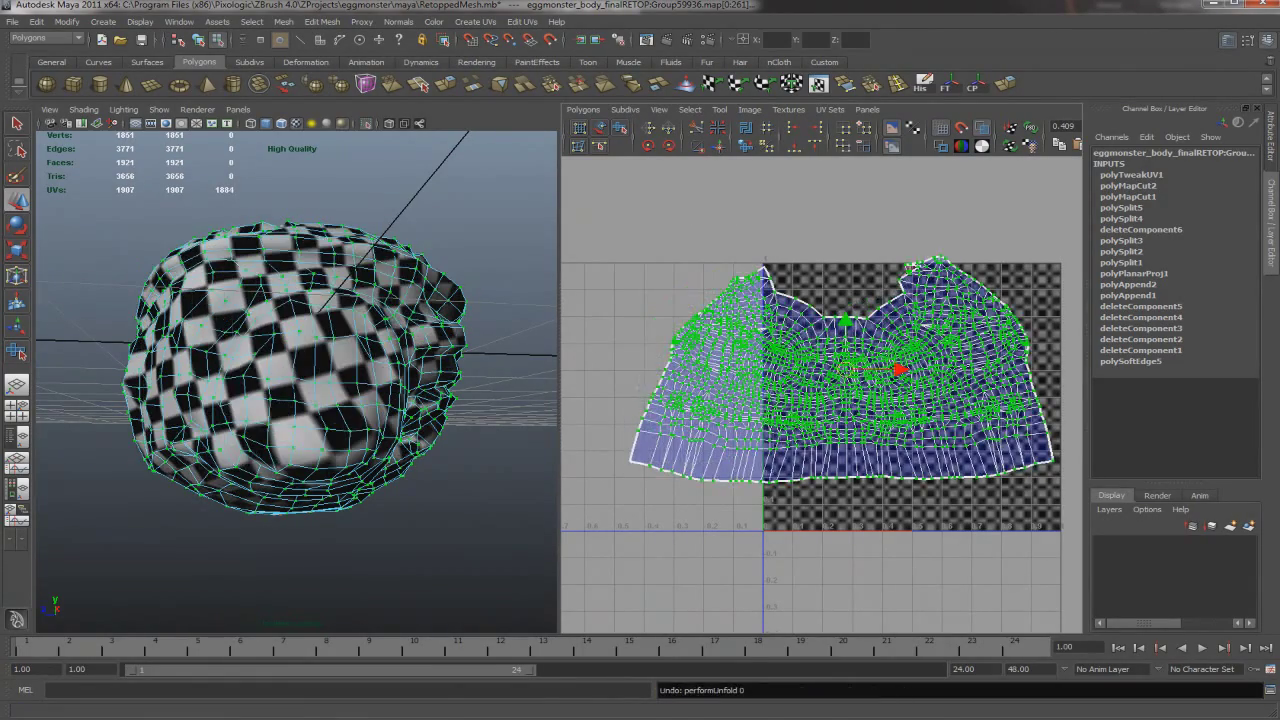
Select UVs at the shell's right tip and along its right edge
alt+middle_drag(900, 400, 802, 375)
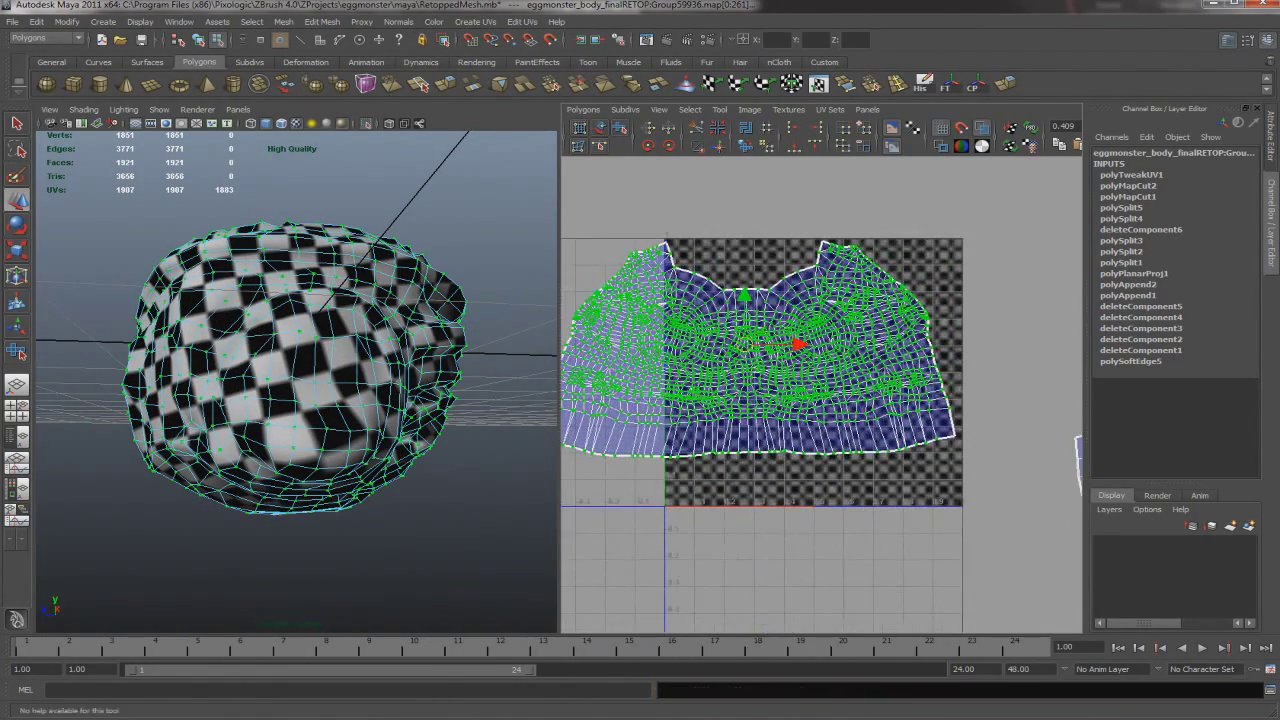
click(985, 443)
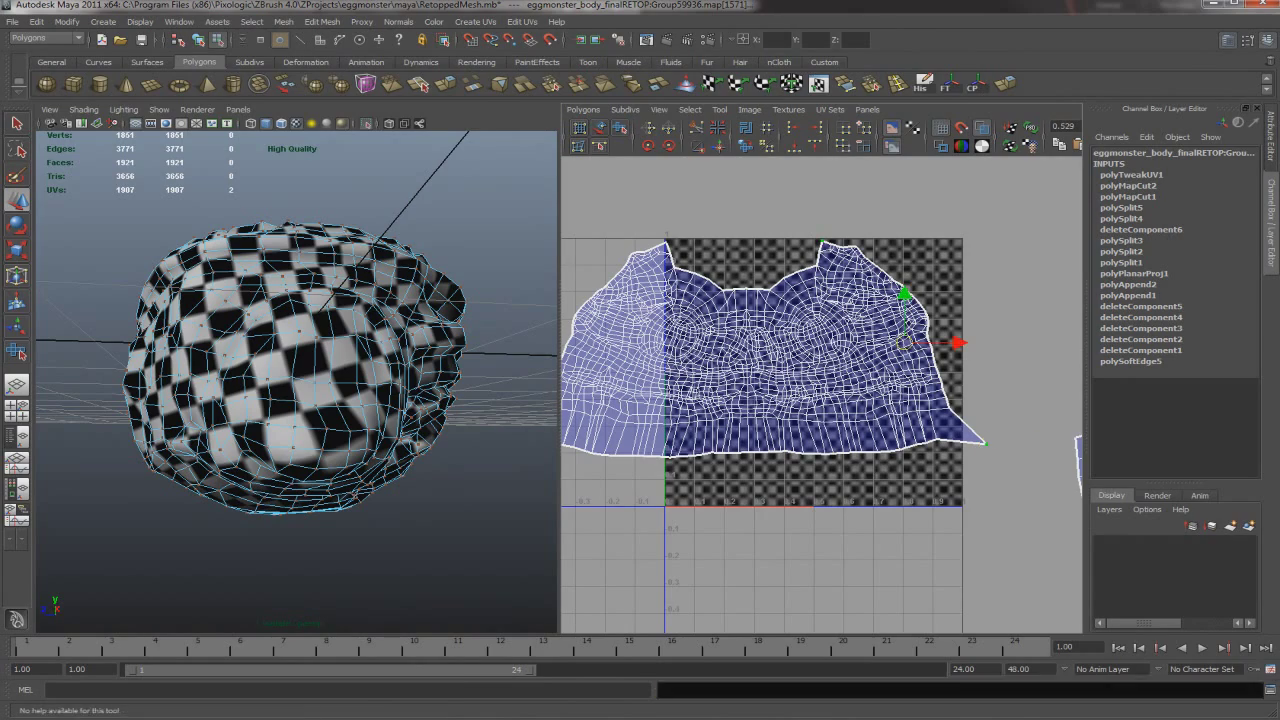
alt+middle_drag(830, 400, 900, 387)
click(897, 283)
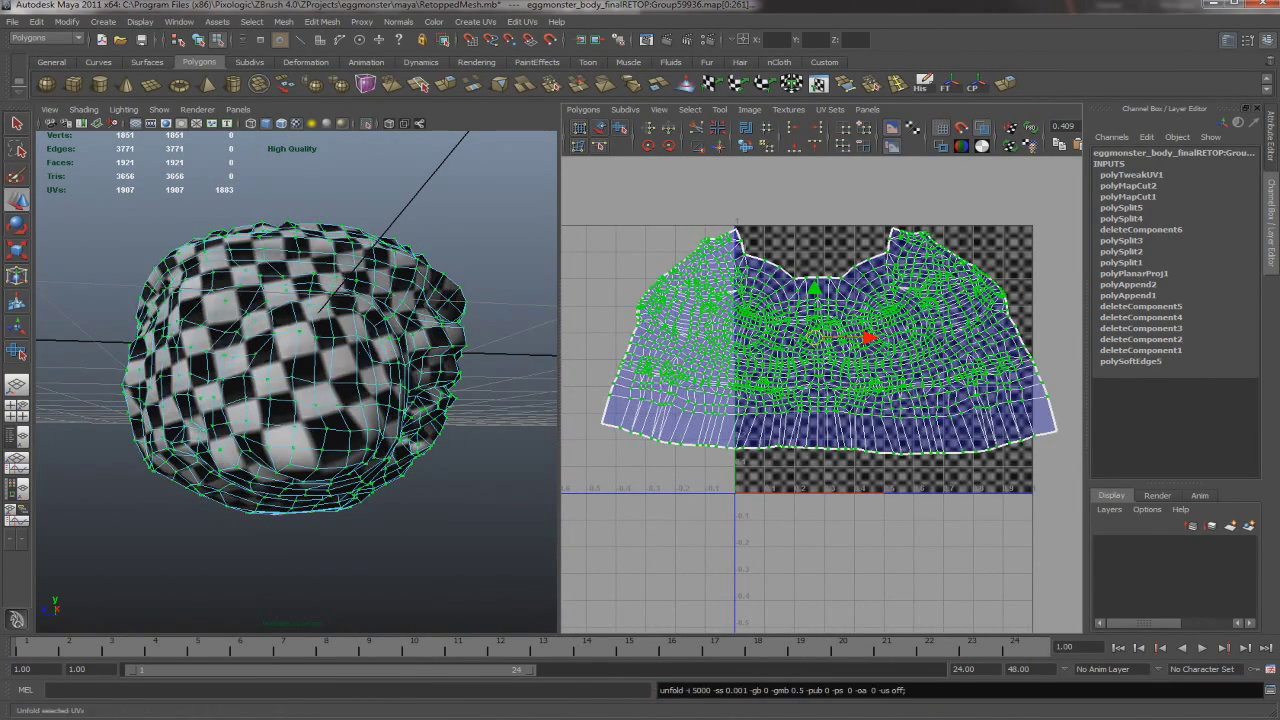
scroll(296, 380, down, 5)
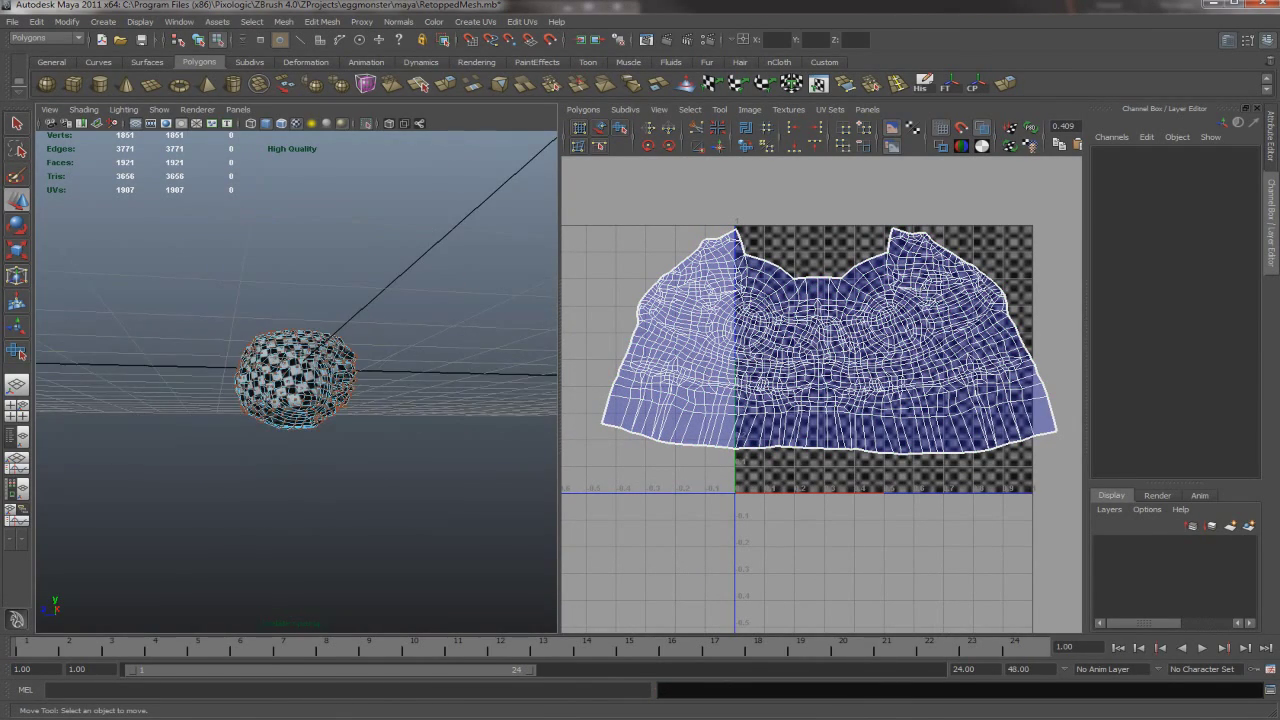
scroll(296, 380, up, 5)
scroll(296, 380, down, 3)
Reselect the mesh to display its UV shell in the editor
alt+drag(300, 400, 520, 372)
click(270, 400)
click(480, 560)
alt+drag(480, 560, 440, 555)
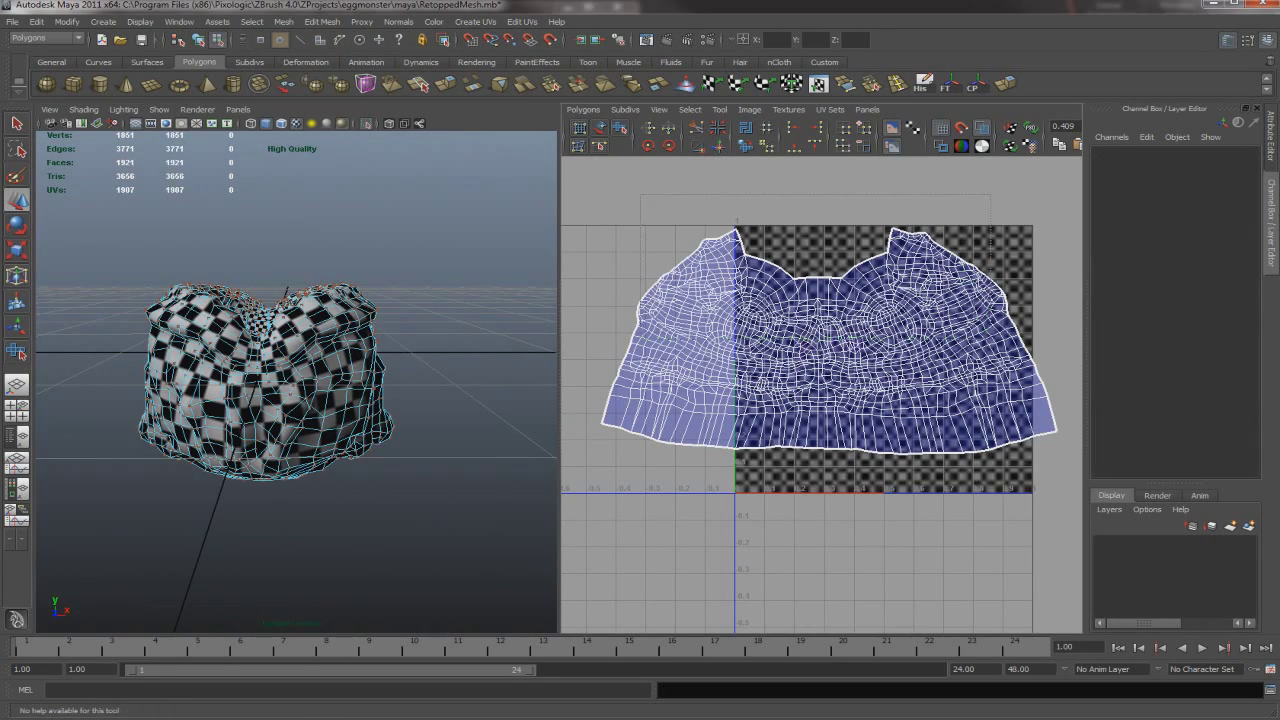
click(820, 285)
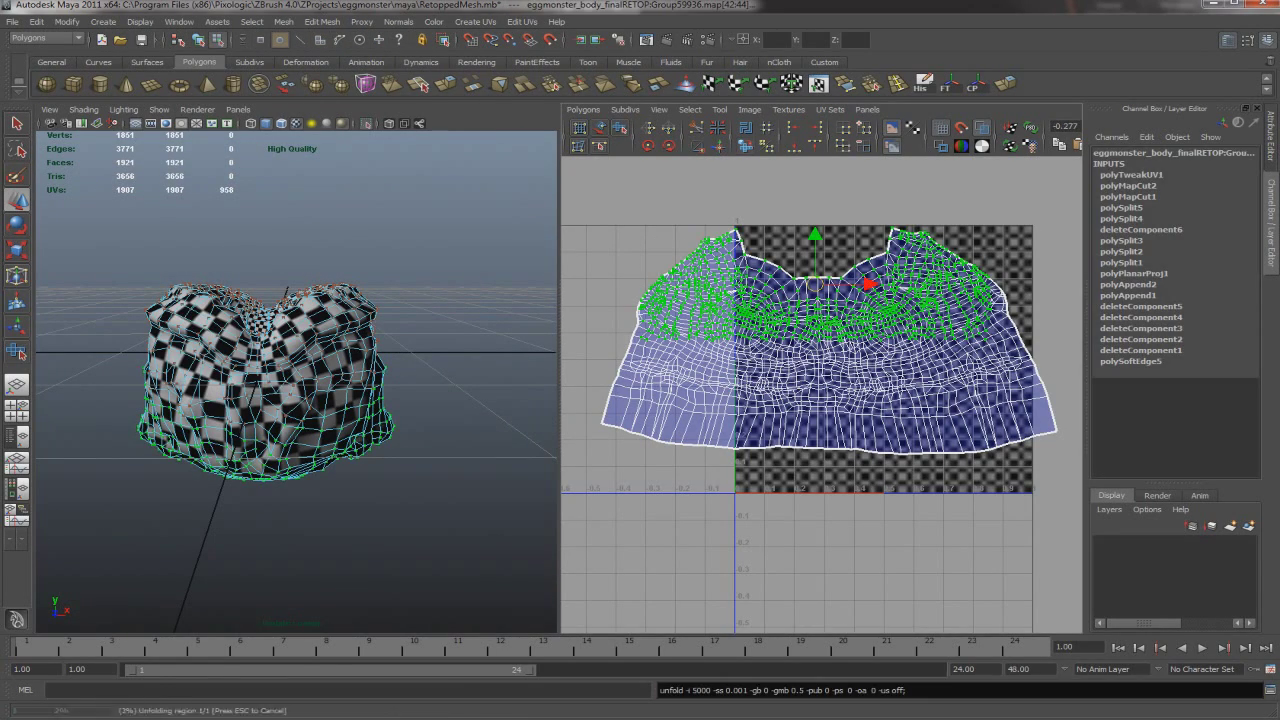
Unfold the right and left parts of the UV shell separately, twice over
click(700, 340)
click(900, 330)
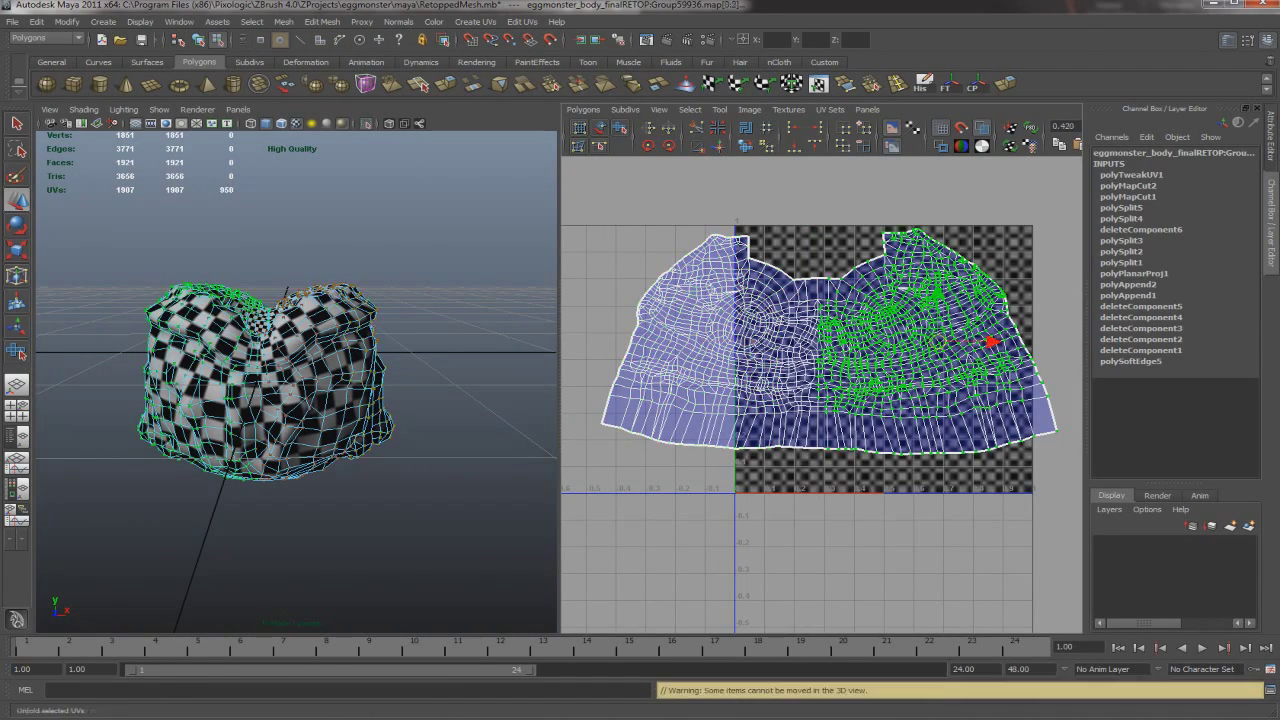
click(789, 128)
click(700, 340)
key(g)
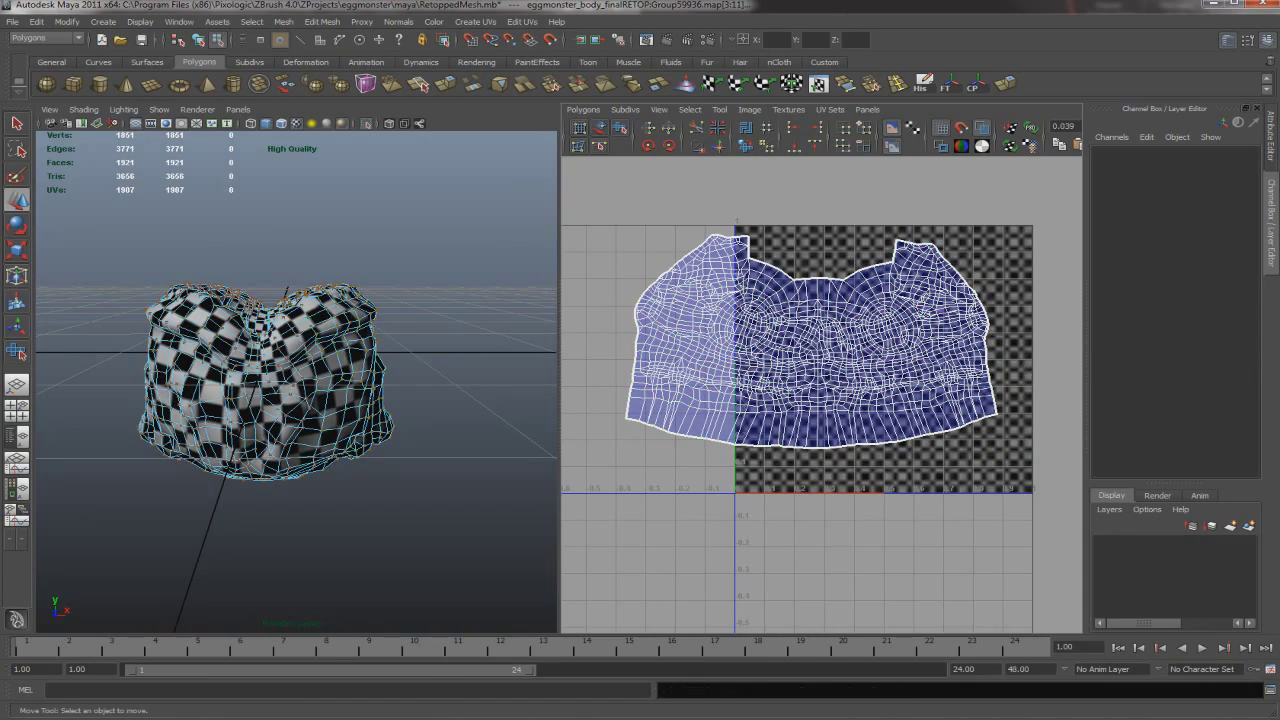
alt+drag(296, 380, 400, 390)
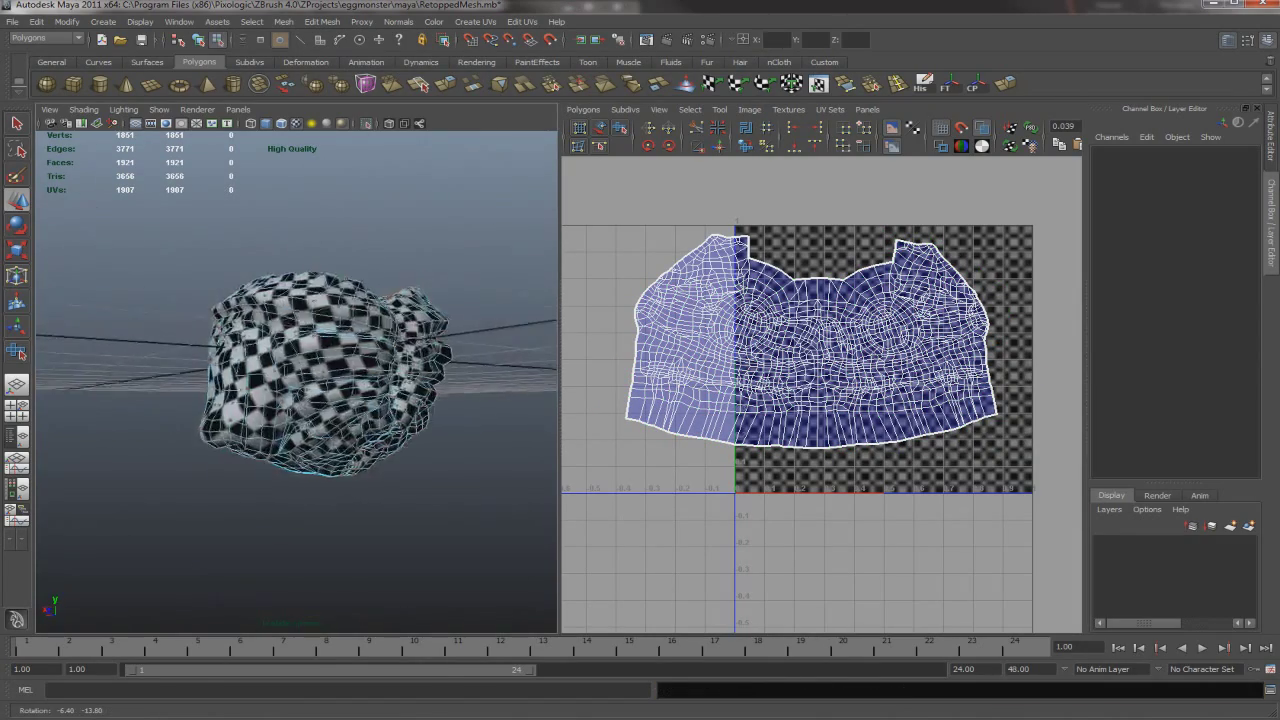
scroll(296, 380, up, 5)
scroll(296, 380, down, 5)
click(945, 345)
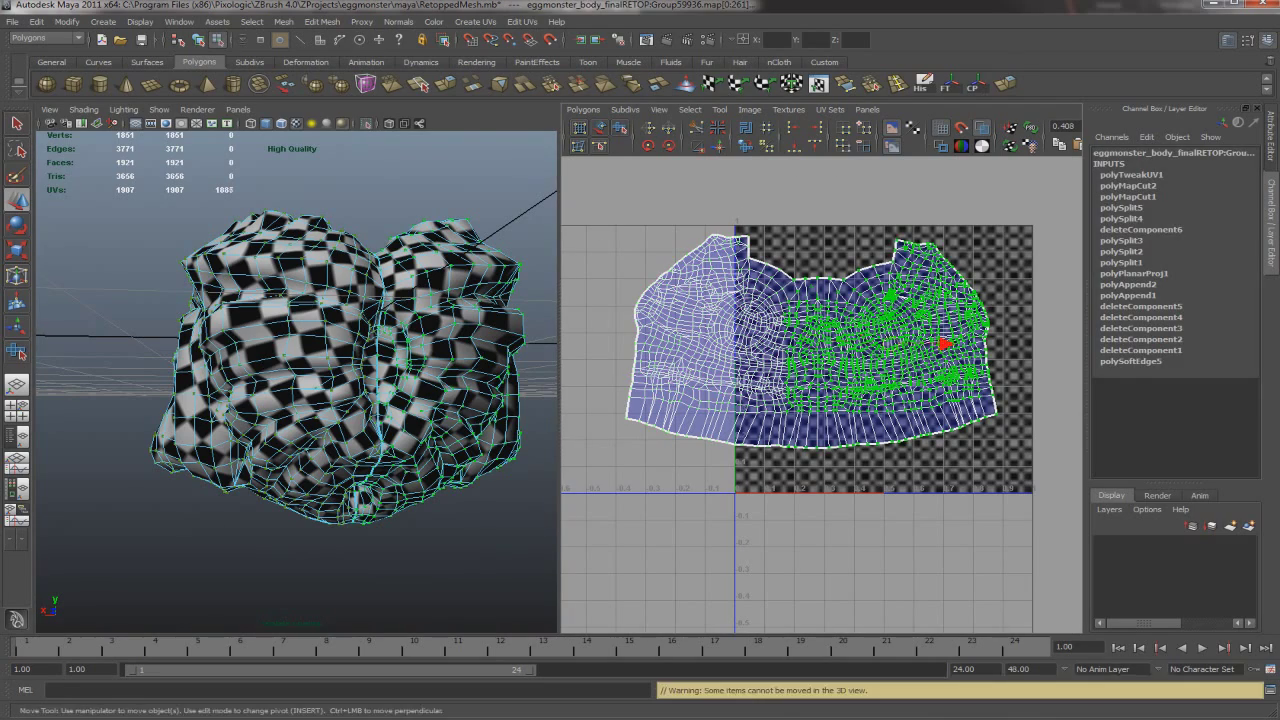
key(g)
click(766, 337)
key(g)
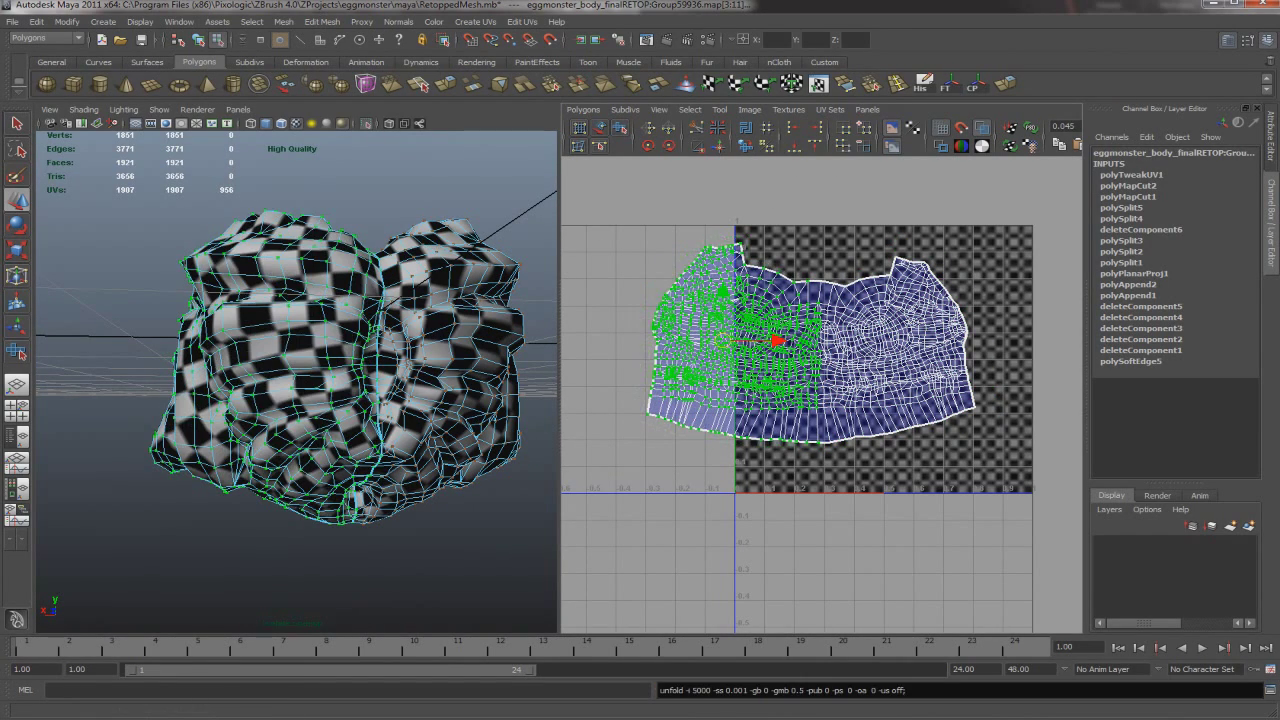
Relax the shell's right part after picking its bottom-right and top-right UVs
click(945, 345)
key(g)
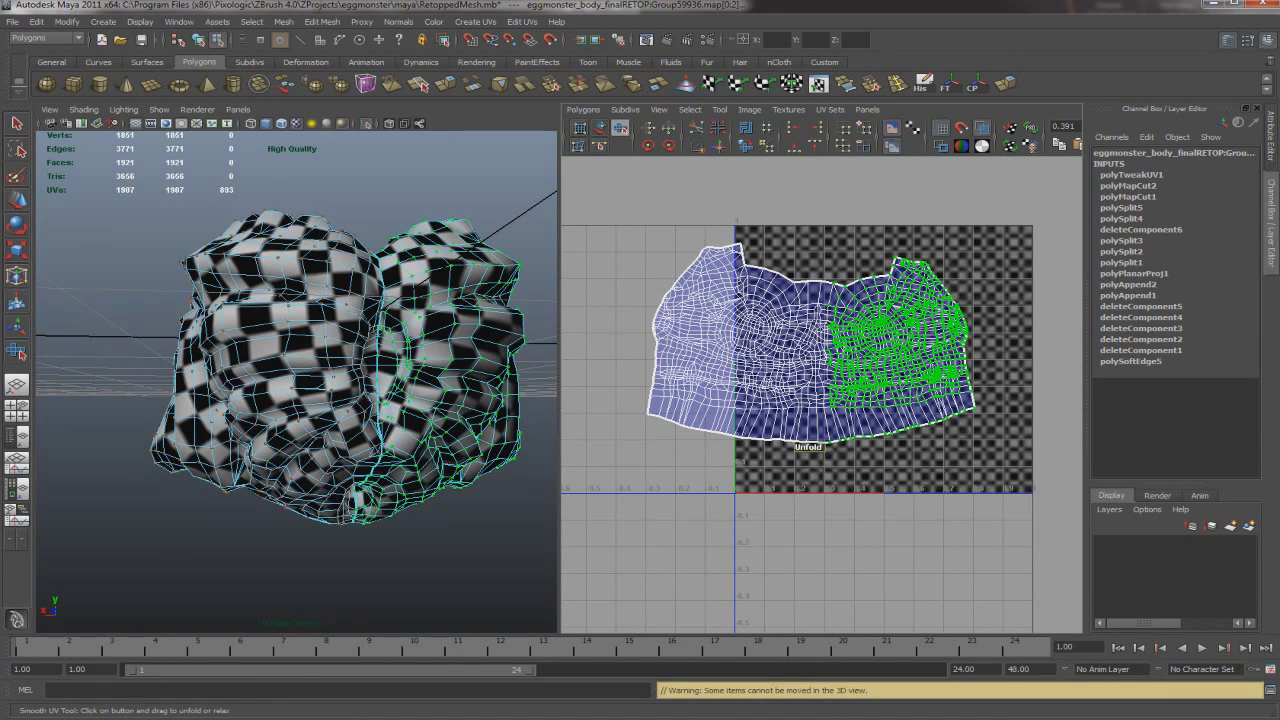
key(w)
click(975, 408)
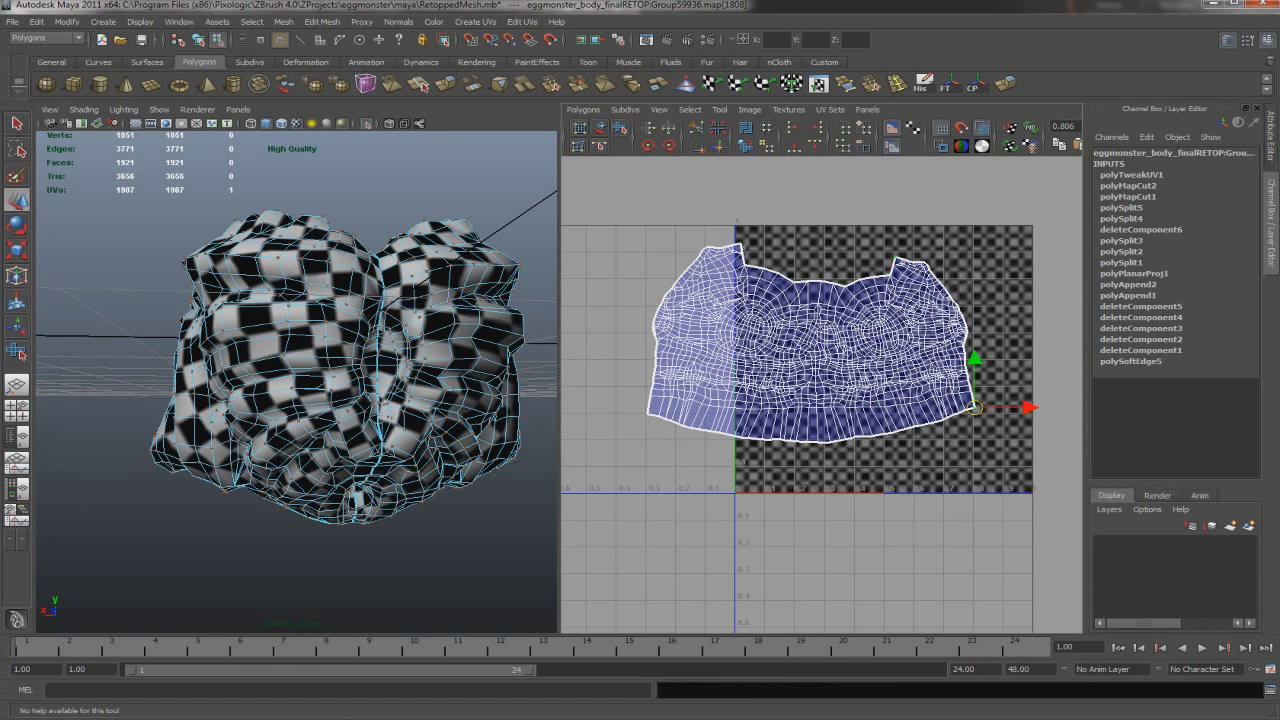
click(893, 244)
click(930, 330)
key(g)
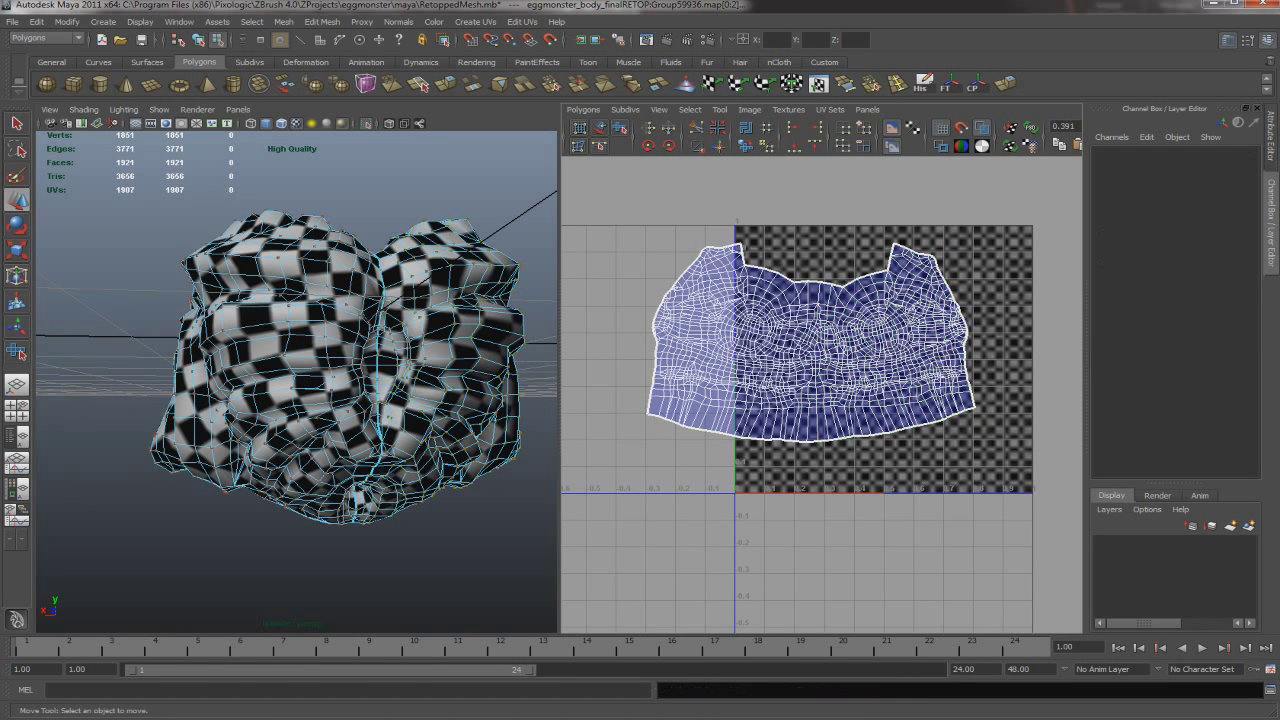
Push a UV on the shell's right edge outward and reselect the right part
key(w)
click(971, 328)
drag(1003, 328, 1019, 327)
key(w)
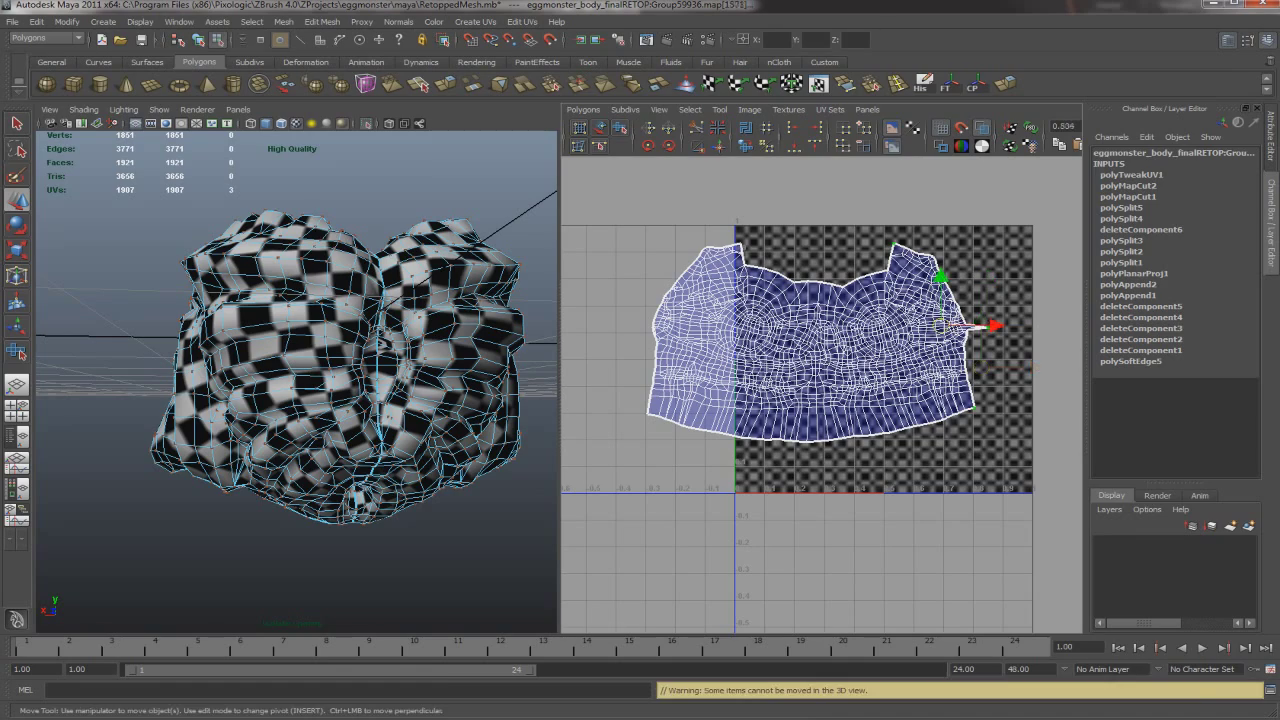
click(885, 330)
Relax the selected right part of the shell and clear the selection
key(g)
click(800, 560)
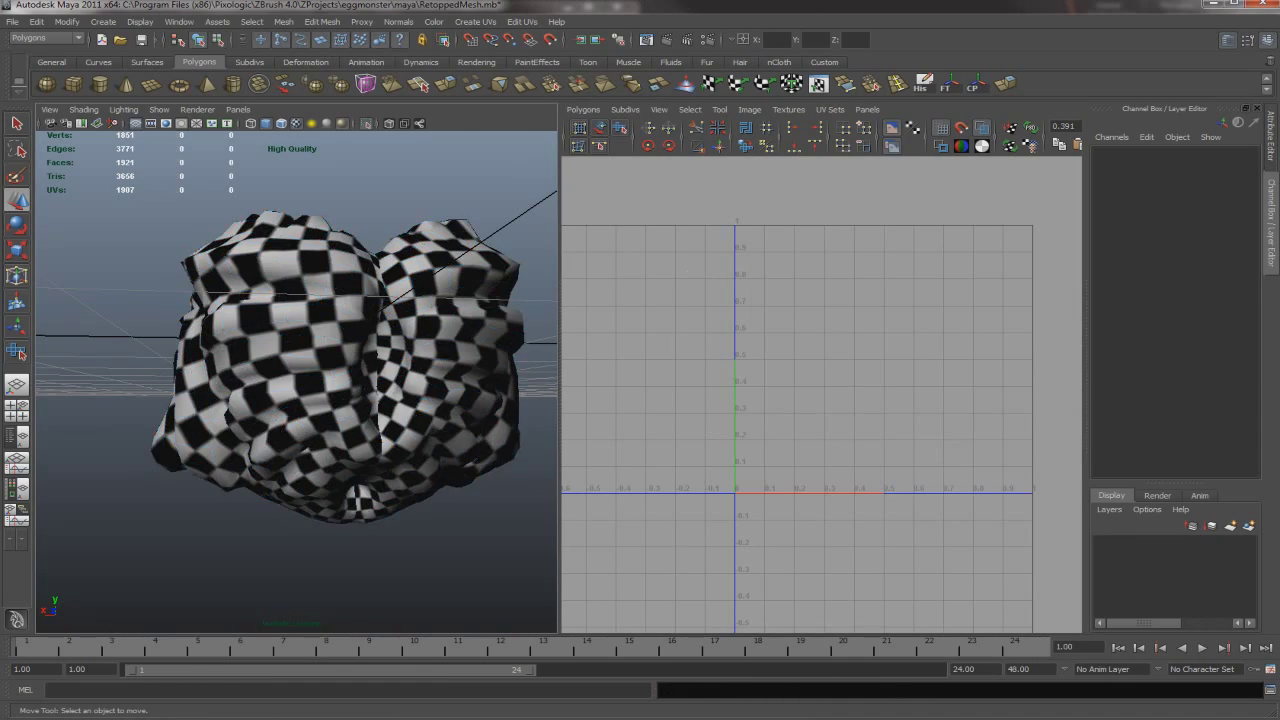
alt+drag(380, 505, 160, 505)
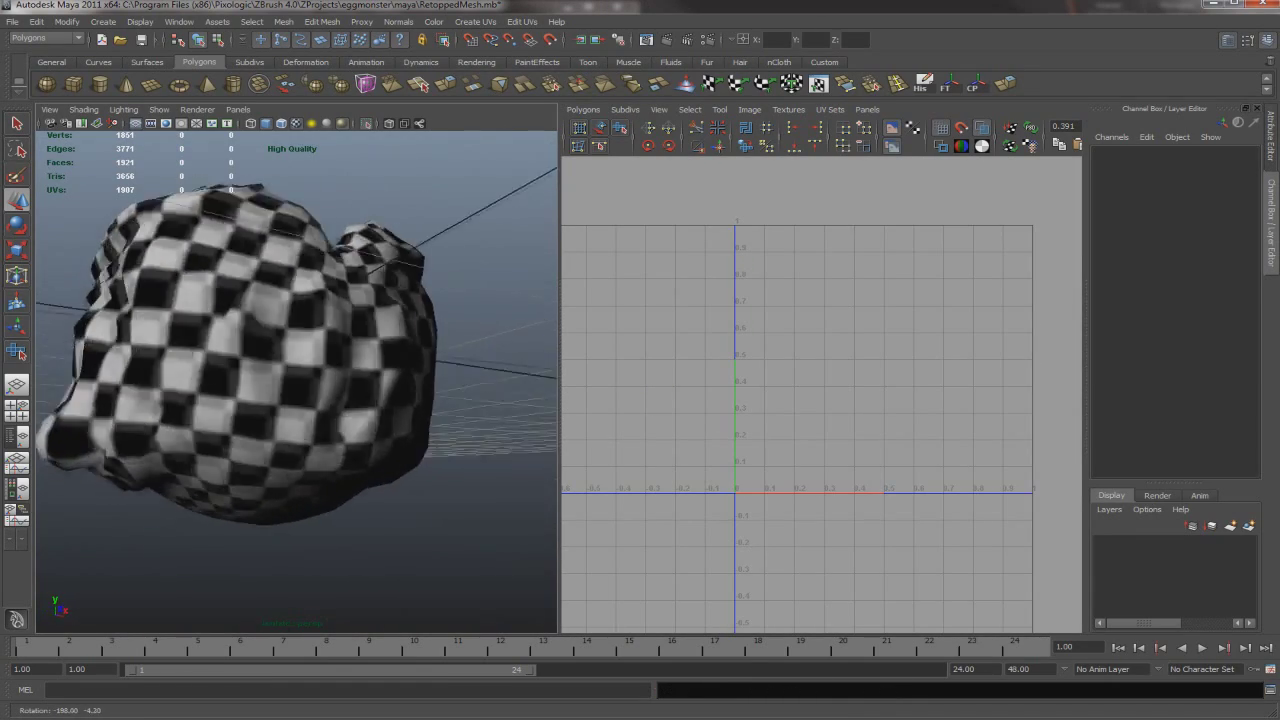
Frame the body's UV shell and select the shoulder UVs for unfolding
key(e)
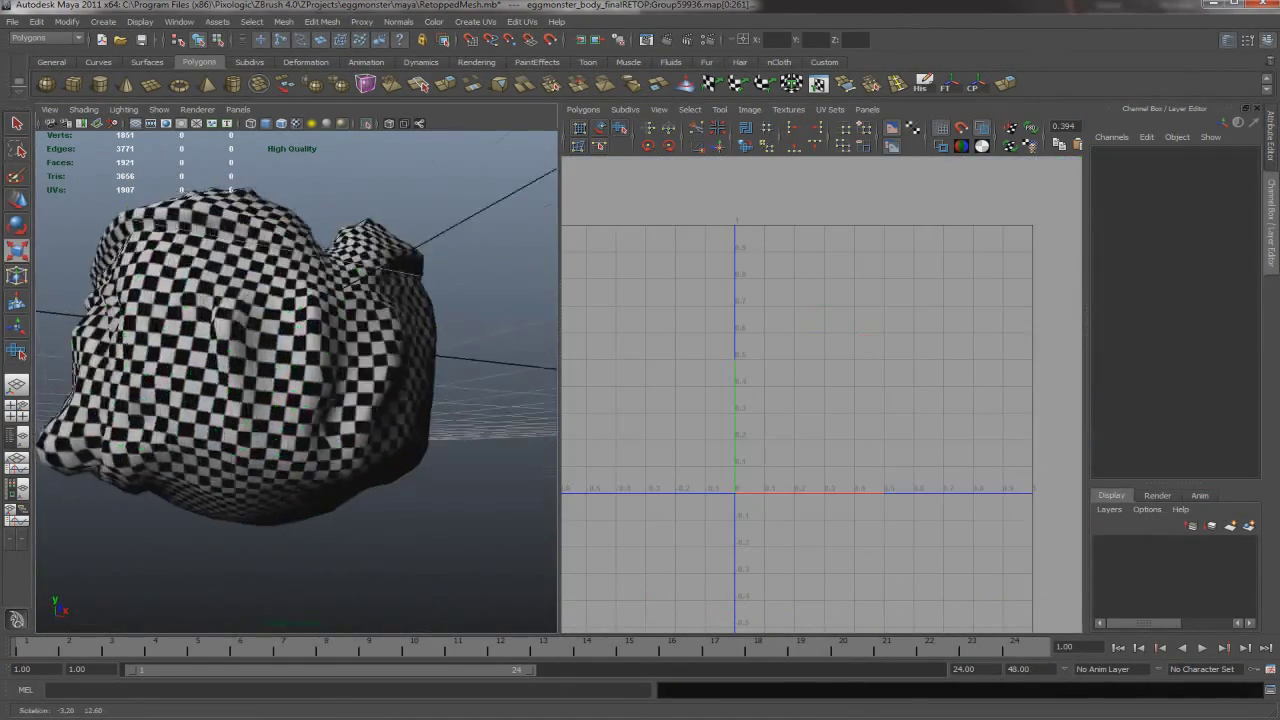
alt+drag(300, 400, 390, 400)
click(300, 380)
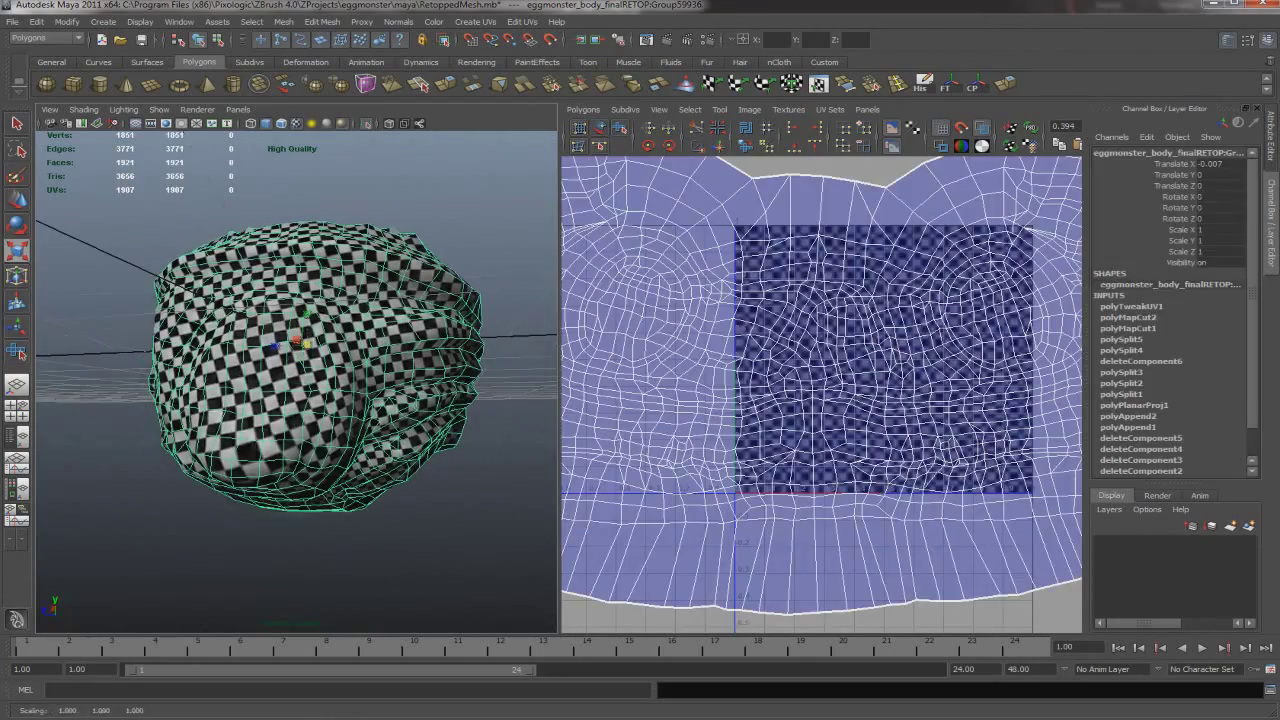
key(f)
key(ctrl+F12)
key(w)
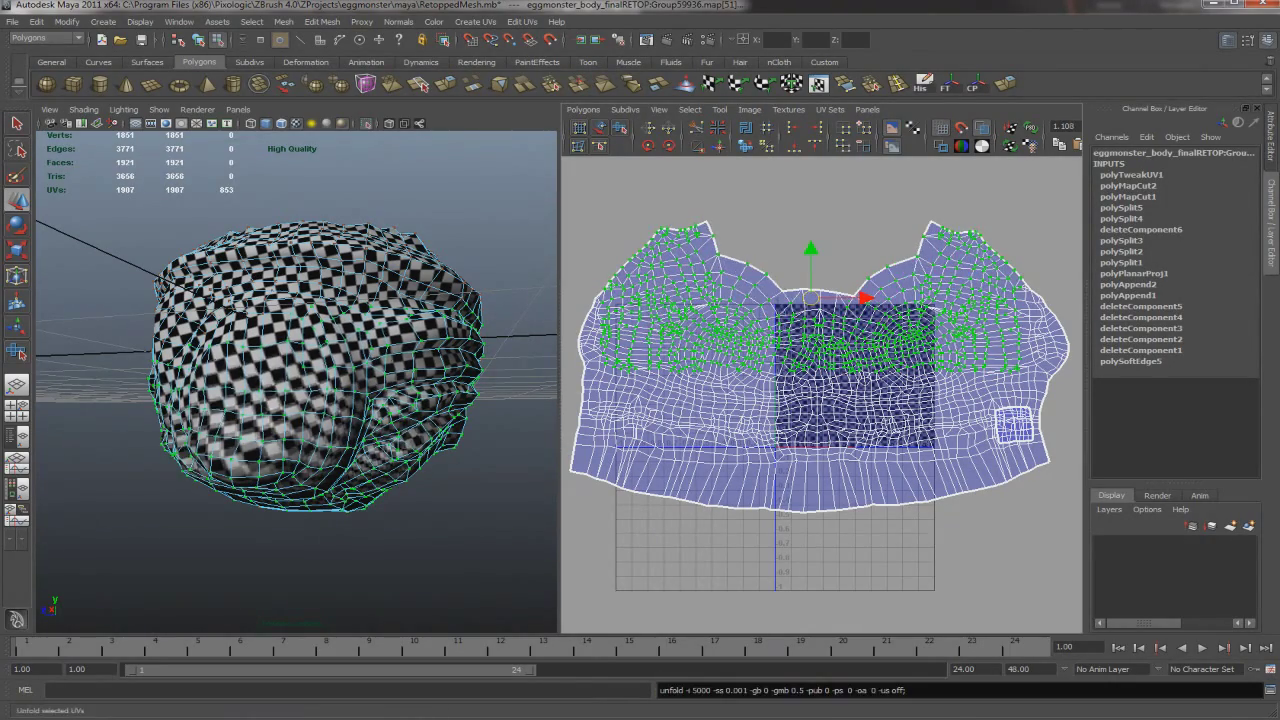
key(ctrl+less)
key(q)
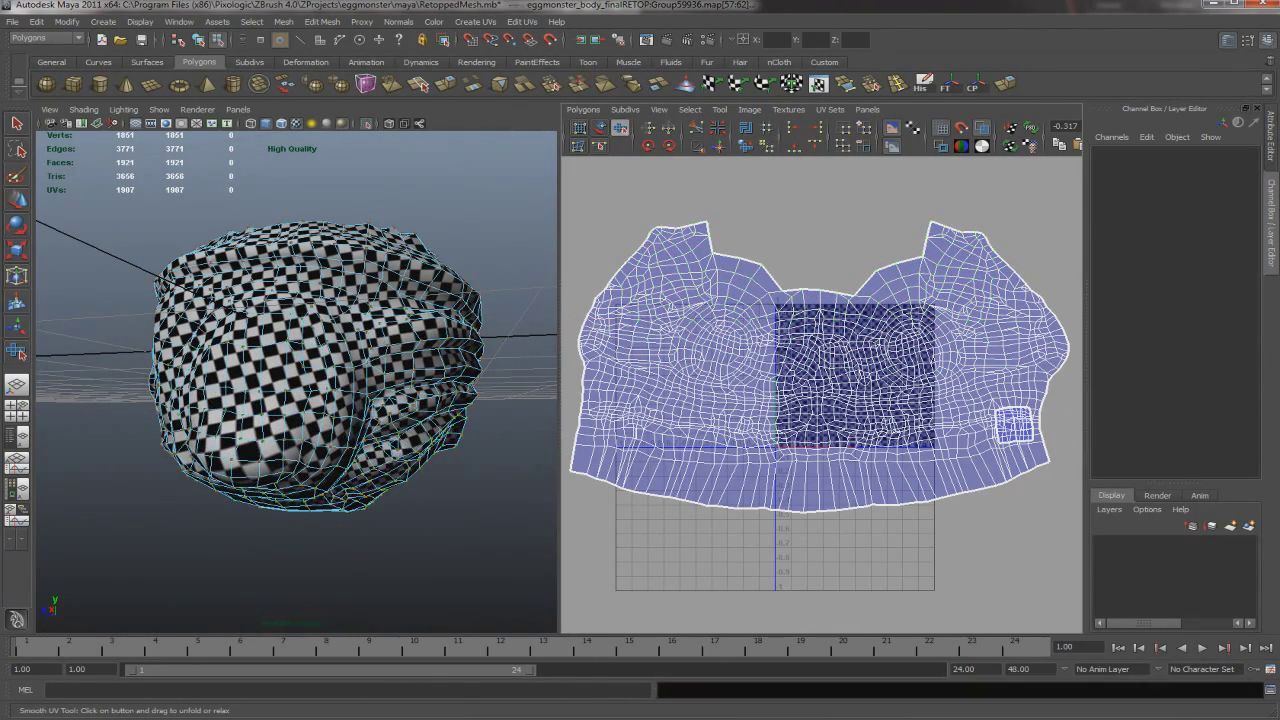
alt+drag(300, 300, 305, 380)
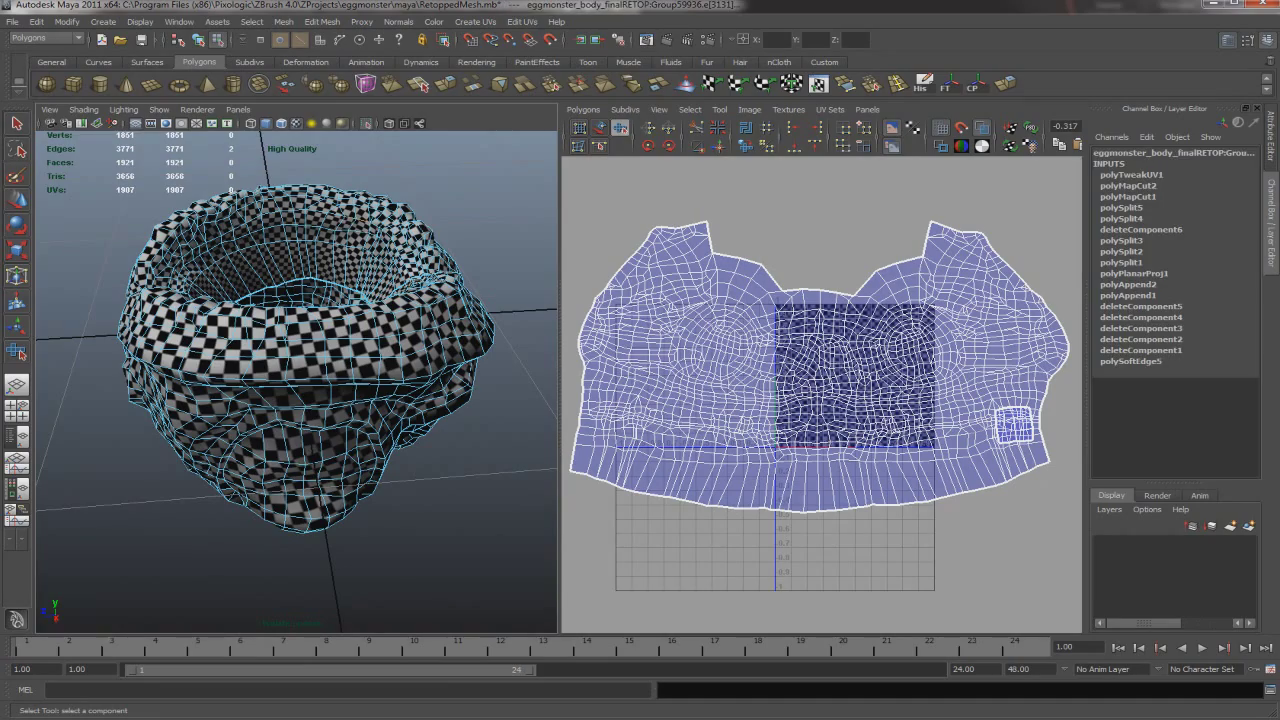
Redisplay the checker texture and unfold the selected UVs to relax the body shell
mouse_move(305, 380)
alt+mouse_down()
mouse_move(330, 420)
mouse_move(300, 380)
alt+mouse_up()
key(5)
scroll(820, 380, up, 3)
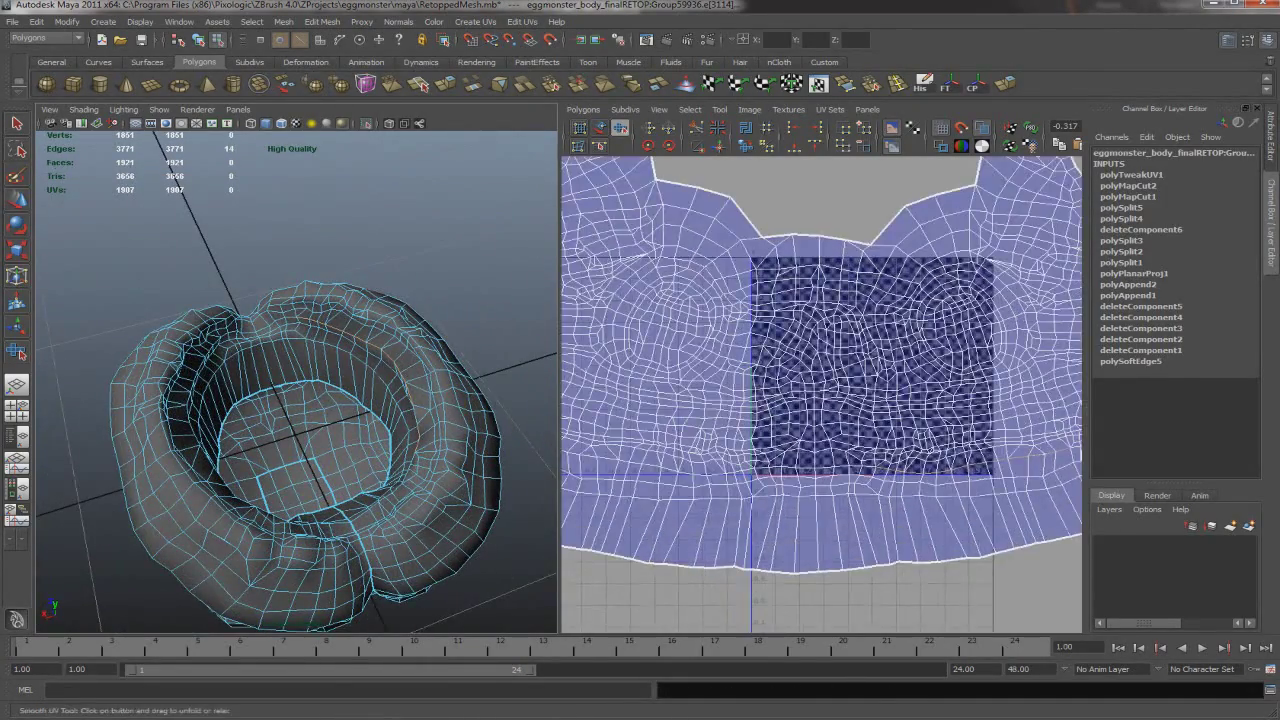
scroll(820, 380, down, 3)
scroll(755, 480, up, 2)
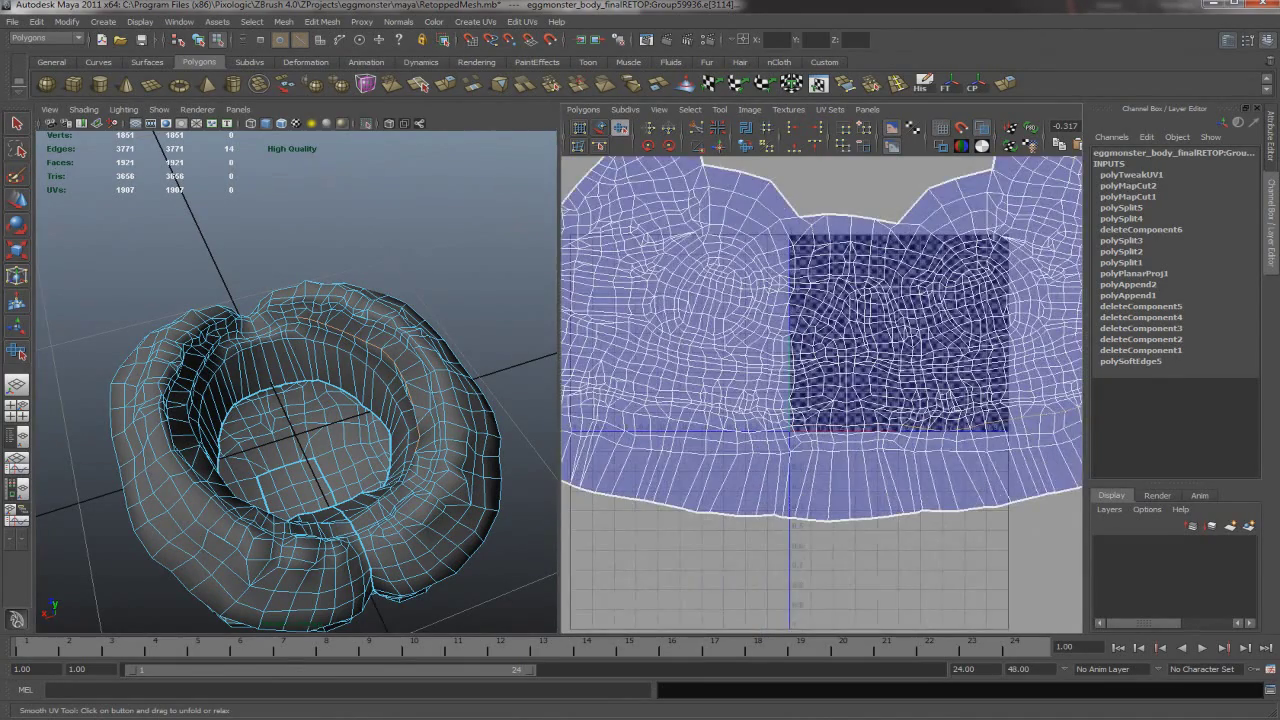
scroll(820, 390, up, 3)
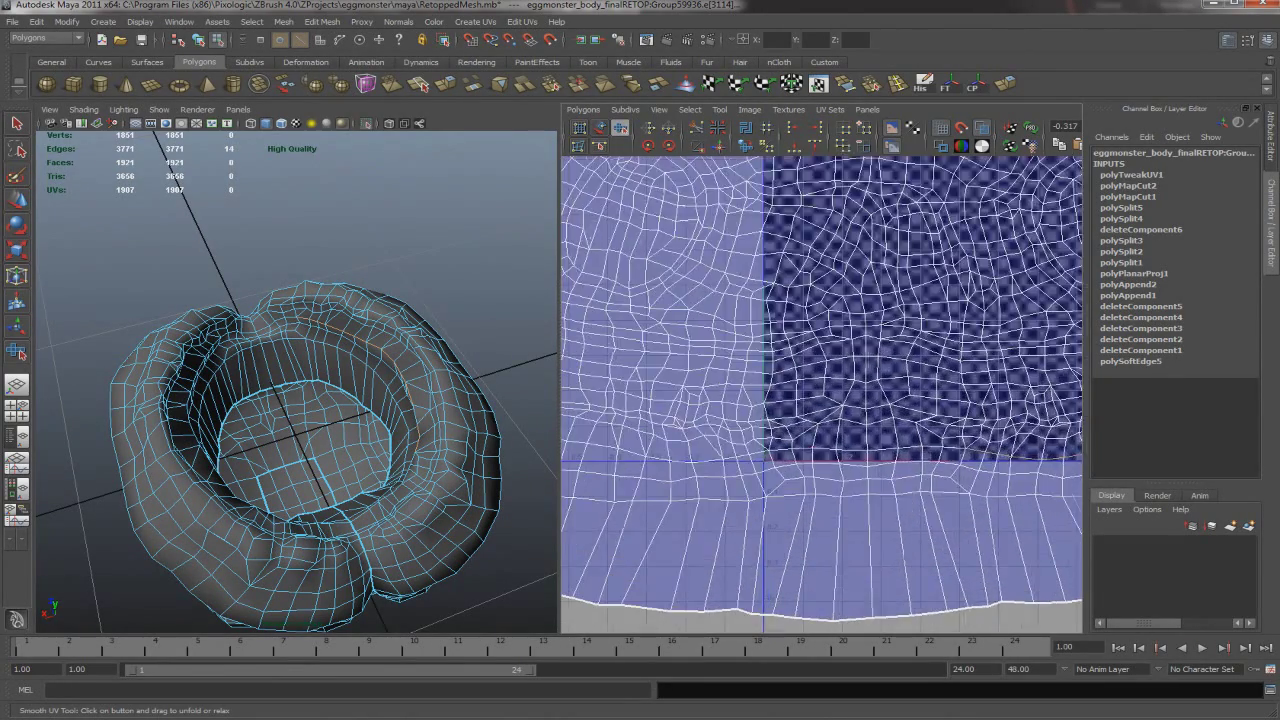
scroll(820, 390, down, 2)
alt+middle_drag(820, 390, 689, 361)
alt+drag(330, 400, 300, 360)
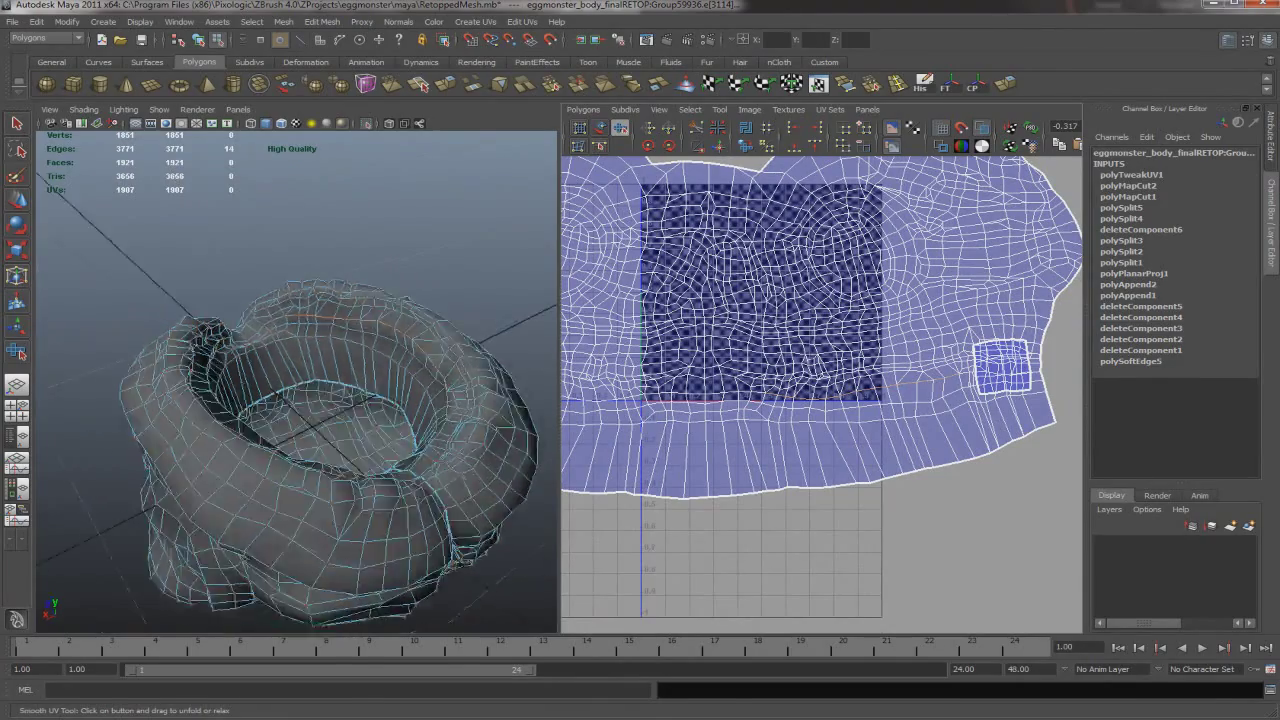
key(6)
drag(800, 255, 643, 335)
scroll(820, 390, down, 3)
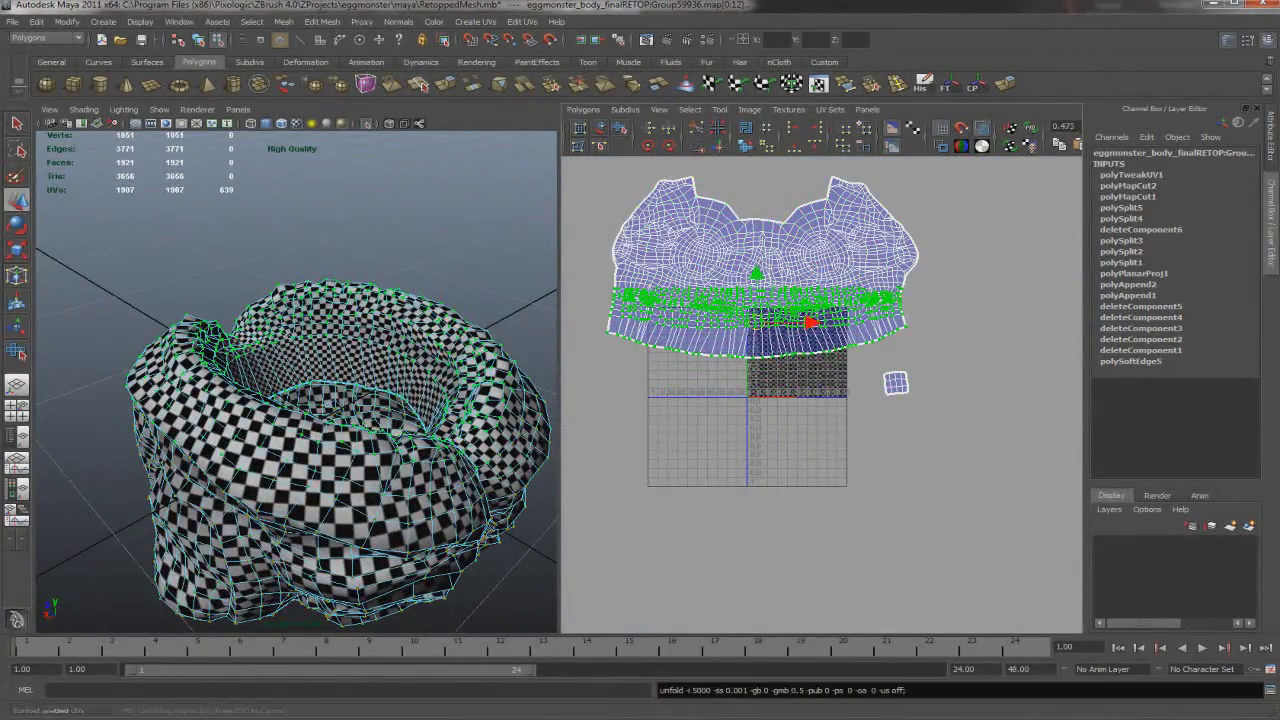
Select the shell's bottom-border UV row and scale it flat in V
click(620, 333)
key(w)
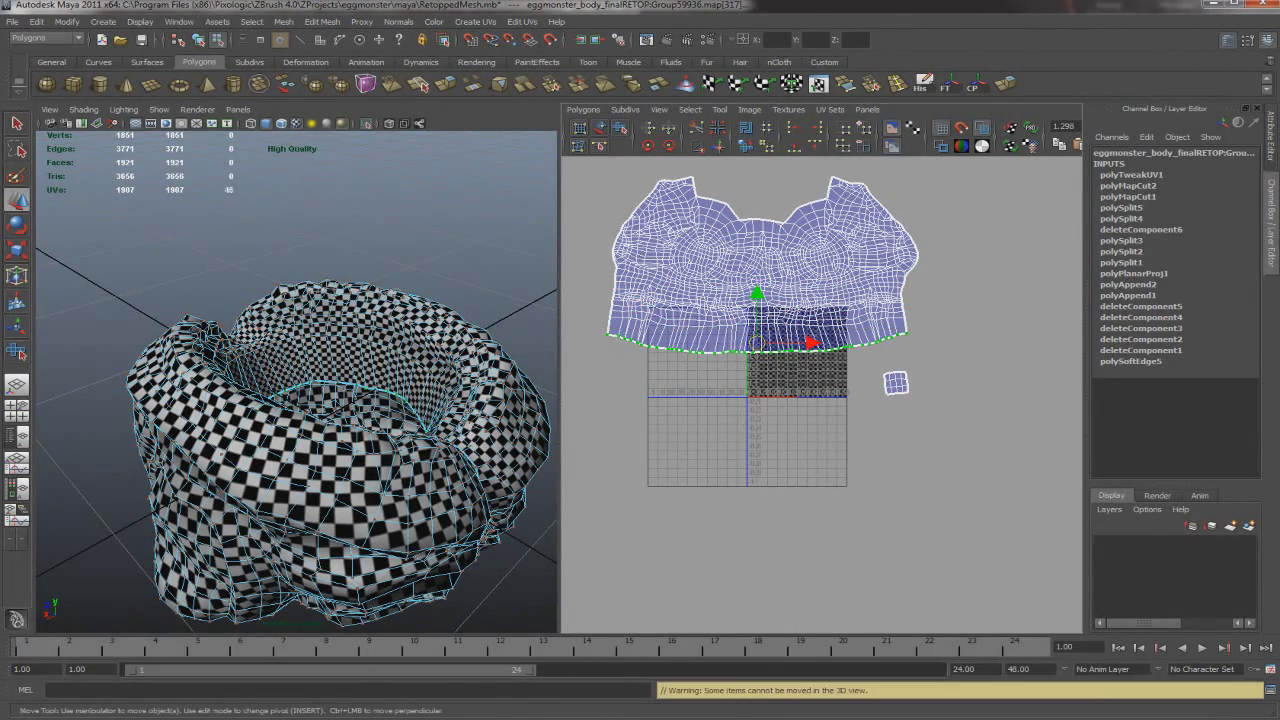
key(shift+period)
key(r)
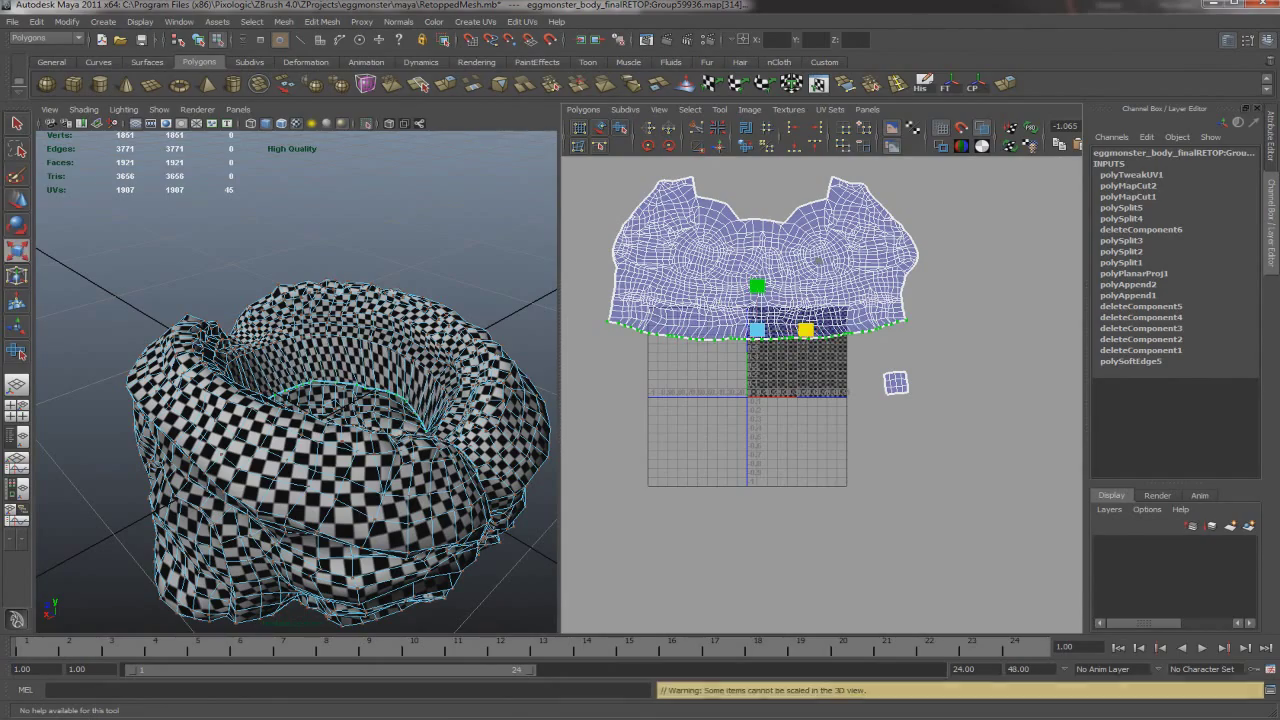
scroll(738, 311, up, 3)
scroll(858, 440, down, 2)
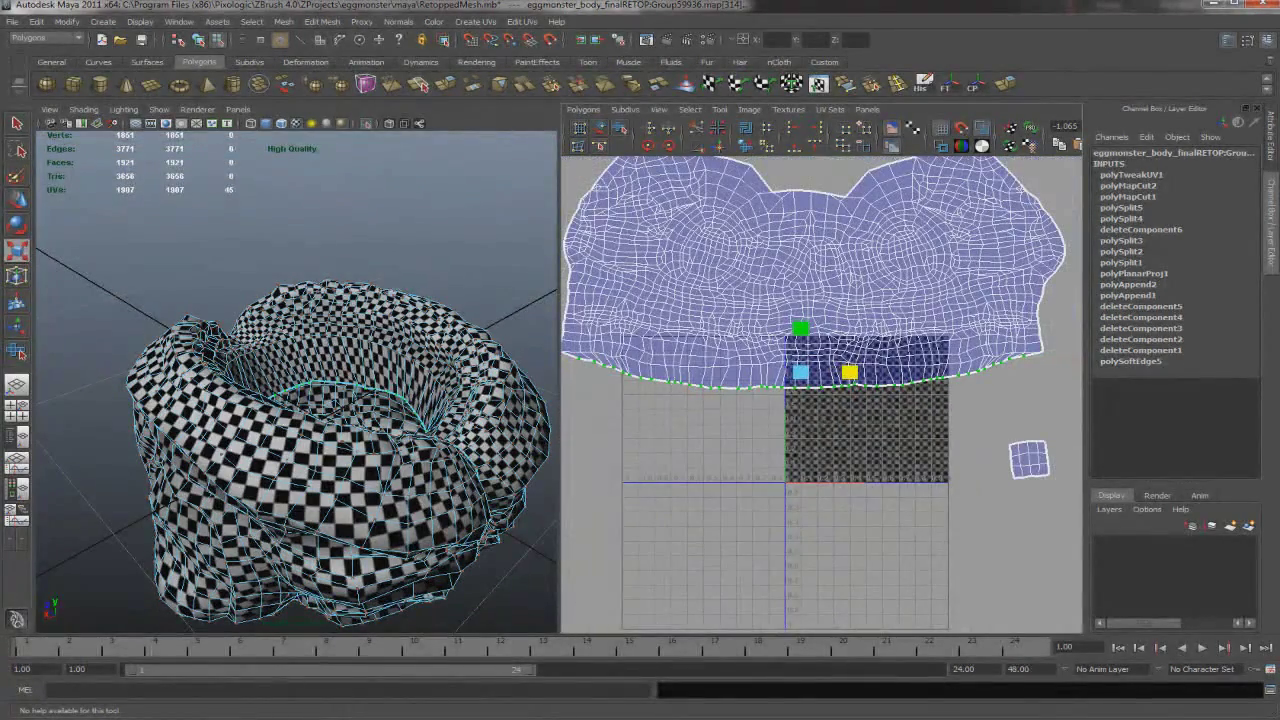
middle_drag(870, 255, 870, 263)
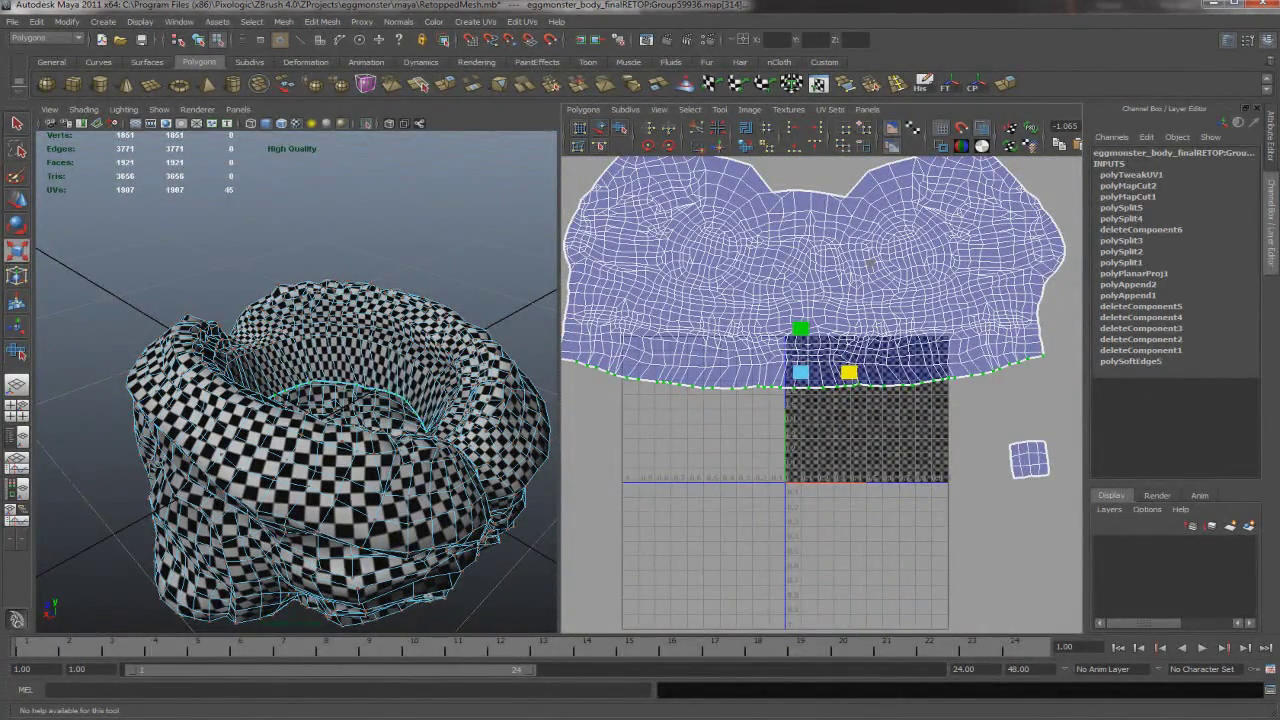
Clear the selection and undo the last unfold steps
key(q)
scroll(820, 392, down, 1)
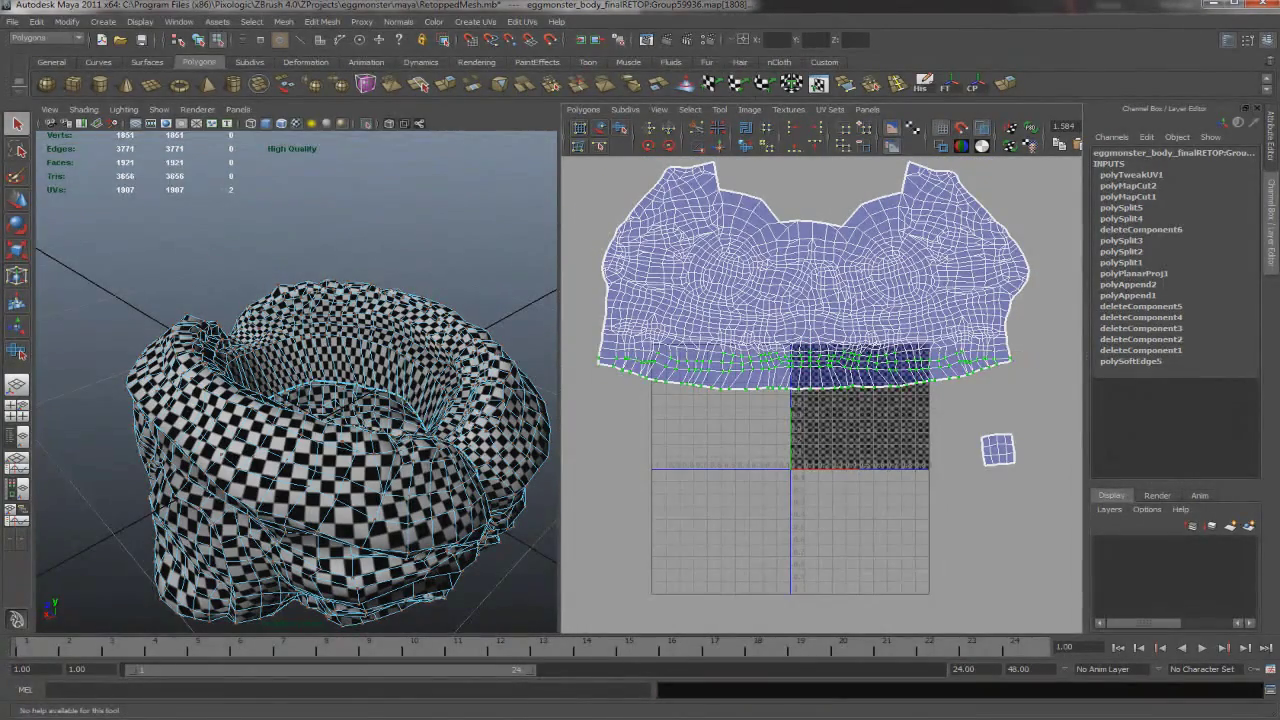
key(ctrl+z)
key(ctrl+z)
key(ctrl+z)
Unfold the body shell's lower border band, trying and undoing a 45-degree rotation of the shell
drag(589, 392, 640, 392)
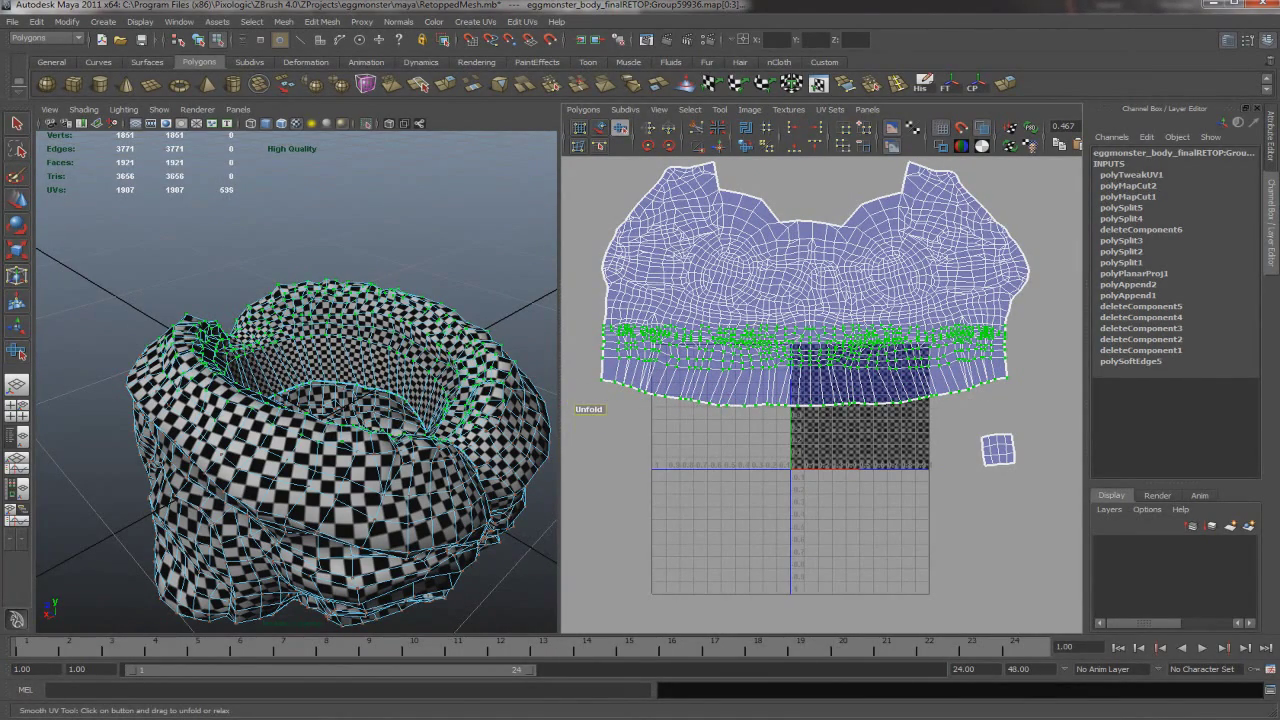
scroll(820, 380, down, 2)
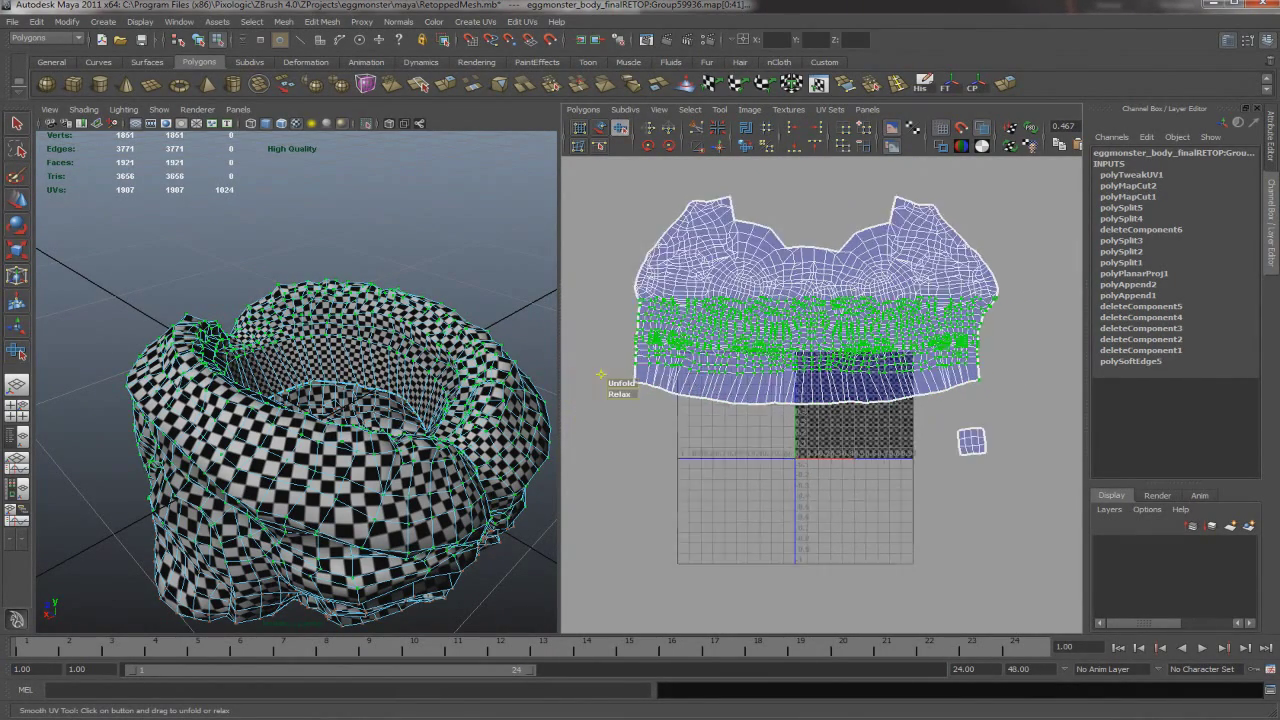
drag(600, 170, 1000, 470)
click(648, 145)
key(ctrl+z)
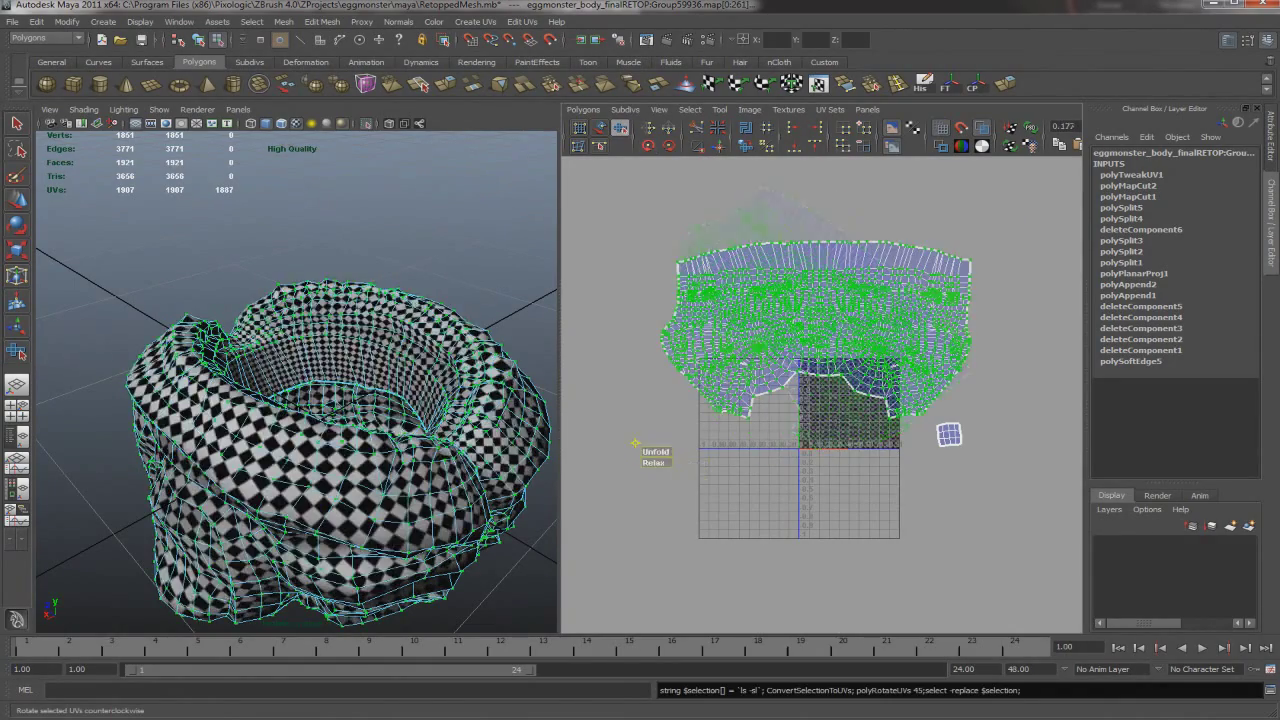
key(ctrl+z)
Unfold the shell's top band of UVs and adjust it with the move, rotate and scale tools
alt+middle_drag(651, 451, 655, 487)
drag(990, 272, 640, 349)
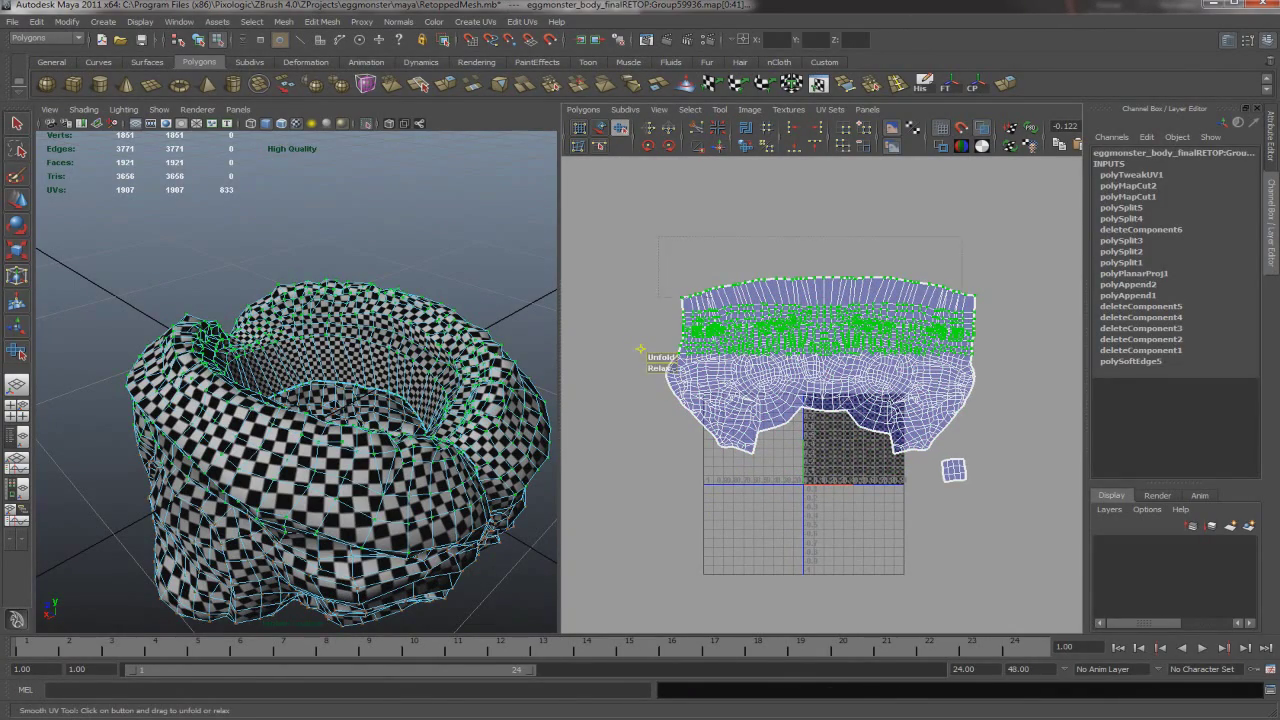
key(w)
key(e)
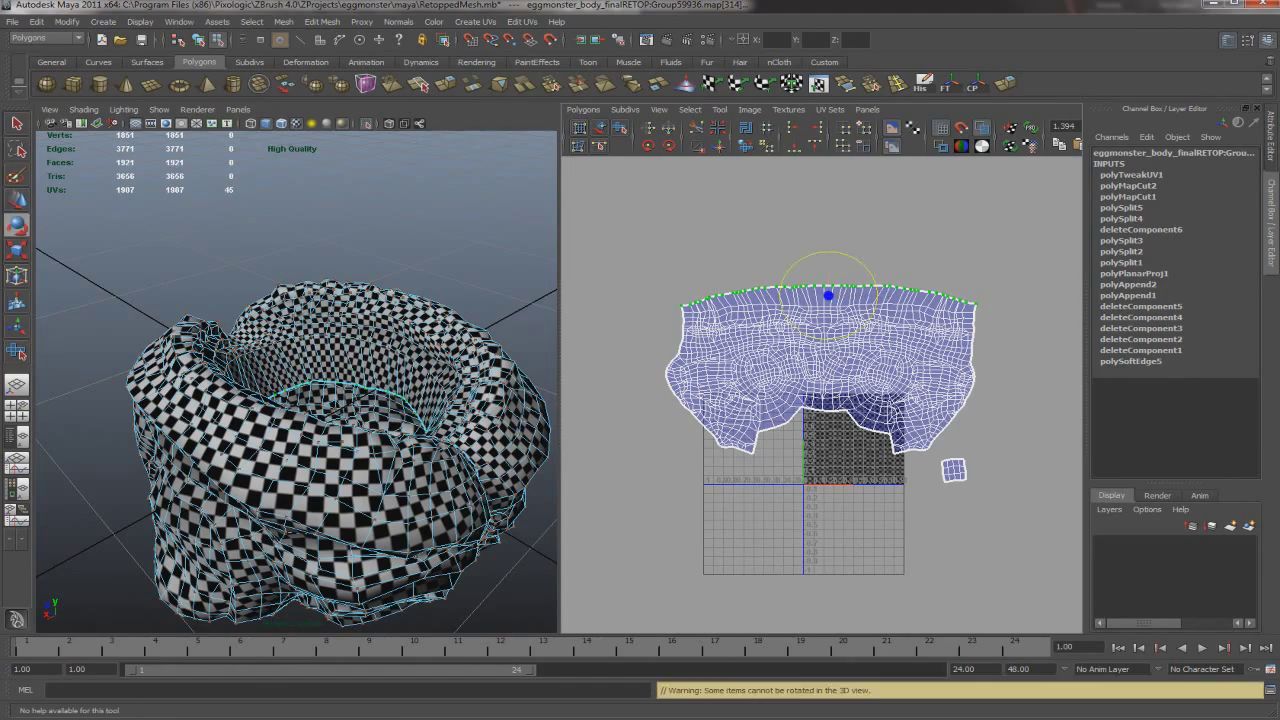
key(r)
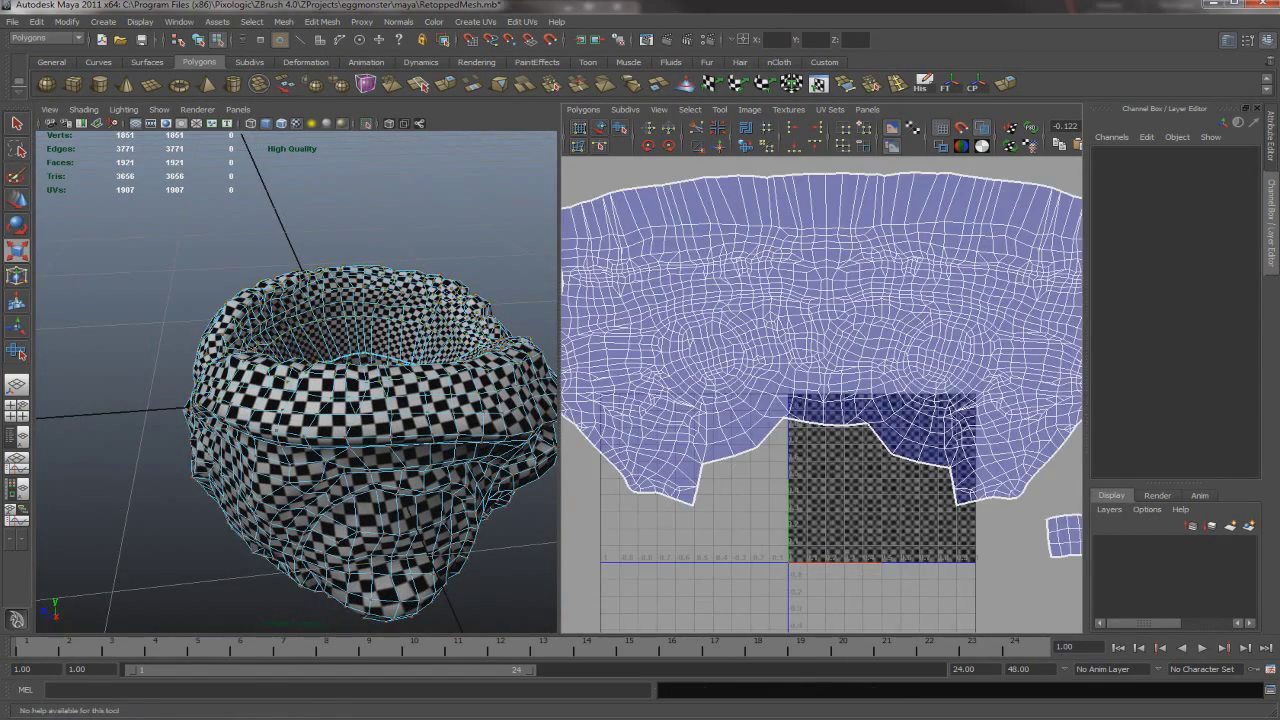
alt+drag(300, 380, 460, 356)
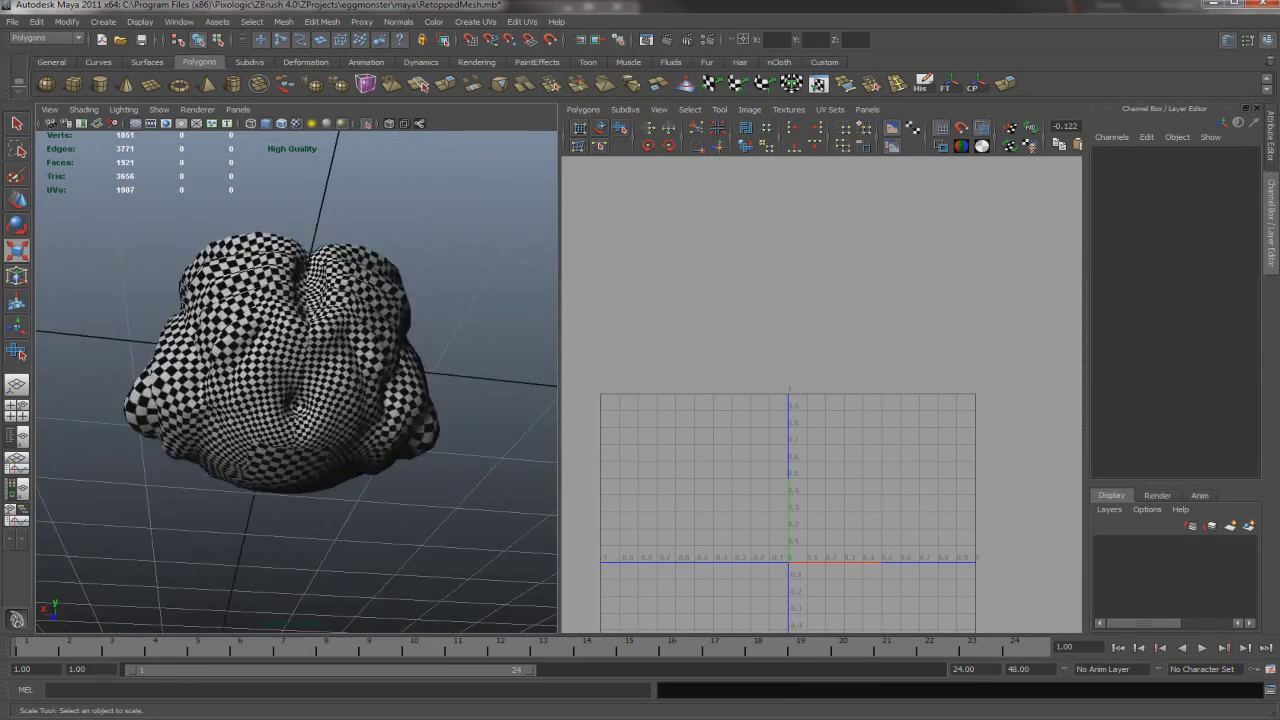
click(260, 380)
In UV mode, unfold the interior patch and the UVs near the lower opening
key(F8)
drag(830, 275, 970, 410)
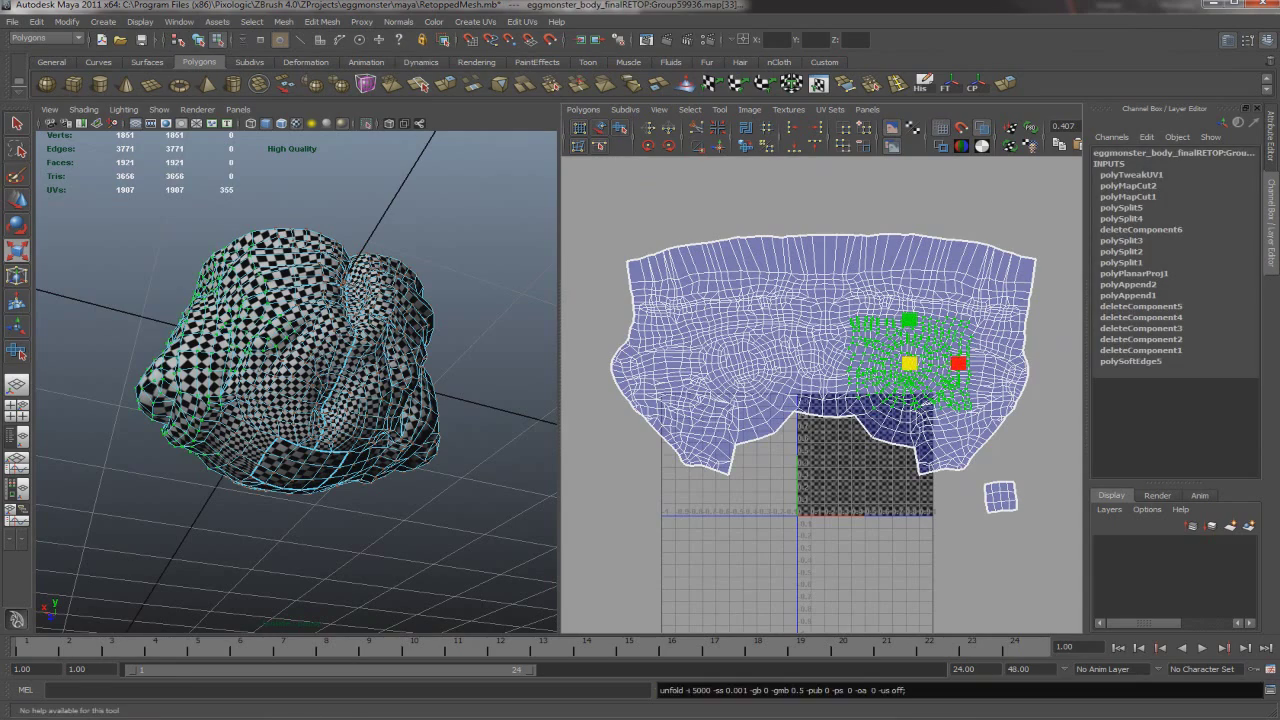
drag(668, 282, 828, 386)
shift+drag(828, 295, 918, 392)
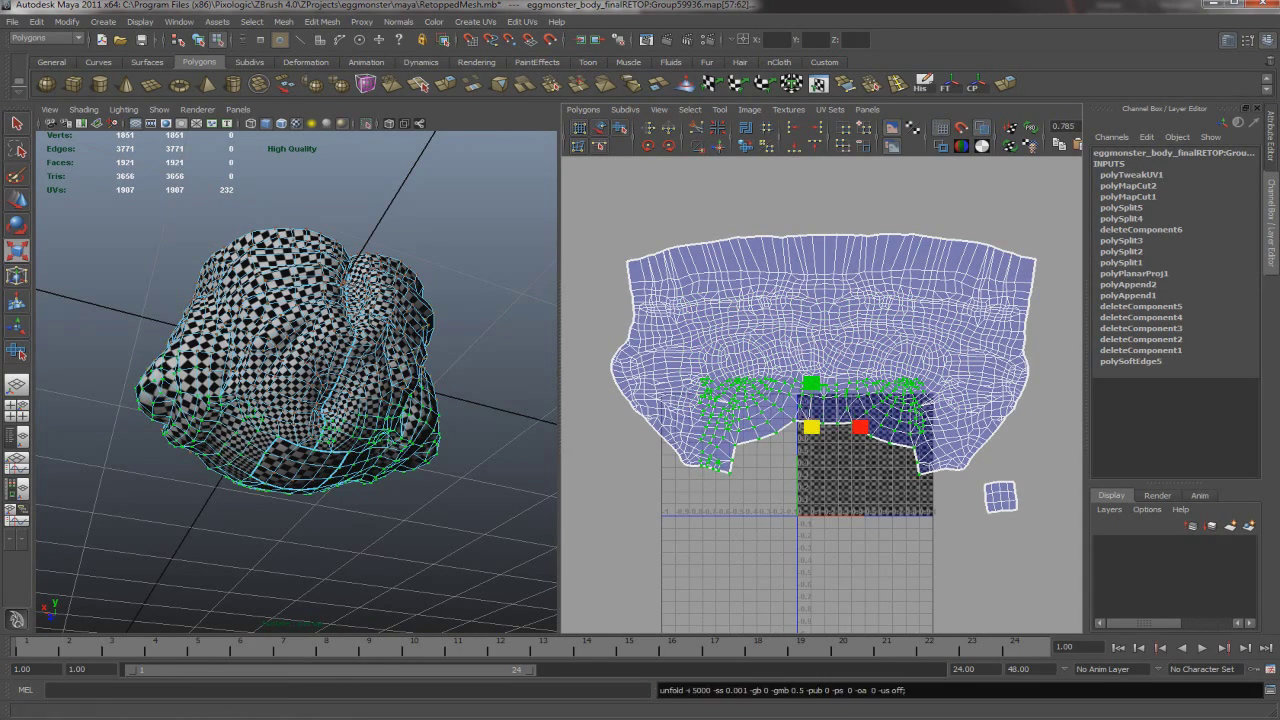
scroll(822, 433, down, 3)
alt+drag(300, 380, 340, 380)
Select the entire body UV shell, run Unfold on it and clear the selection
click(741, 356)
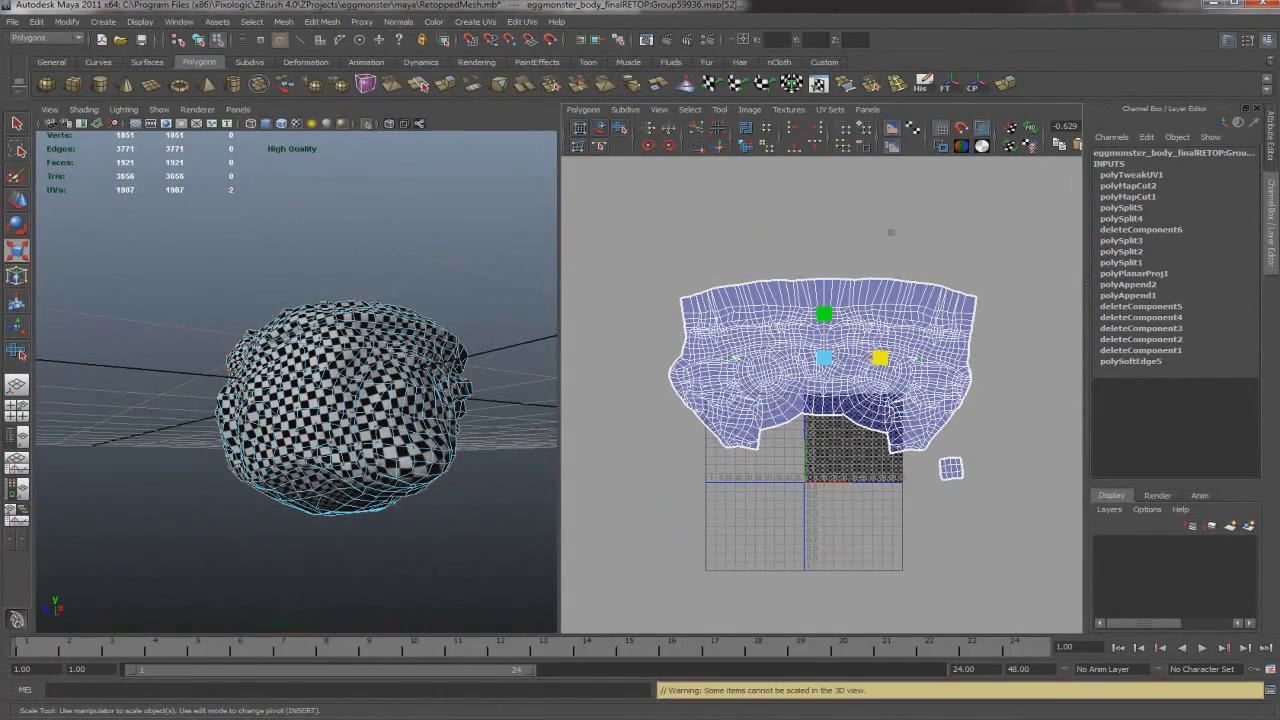
key(w)
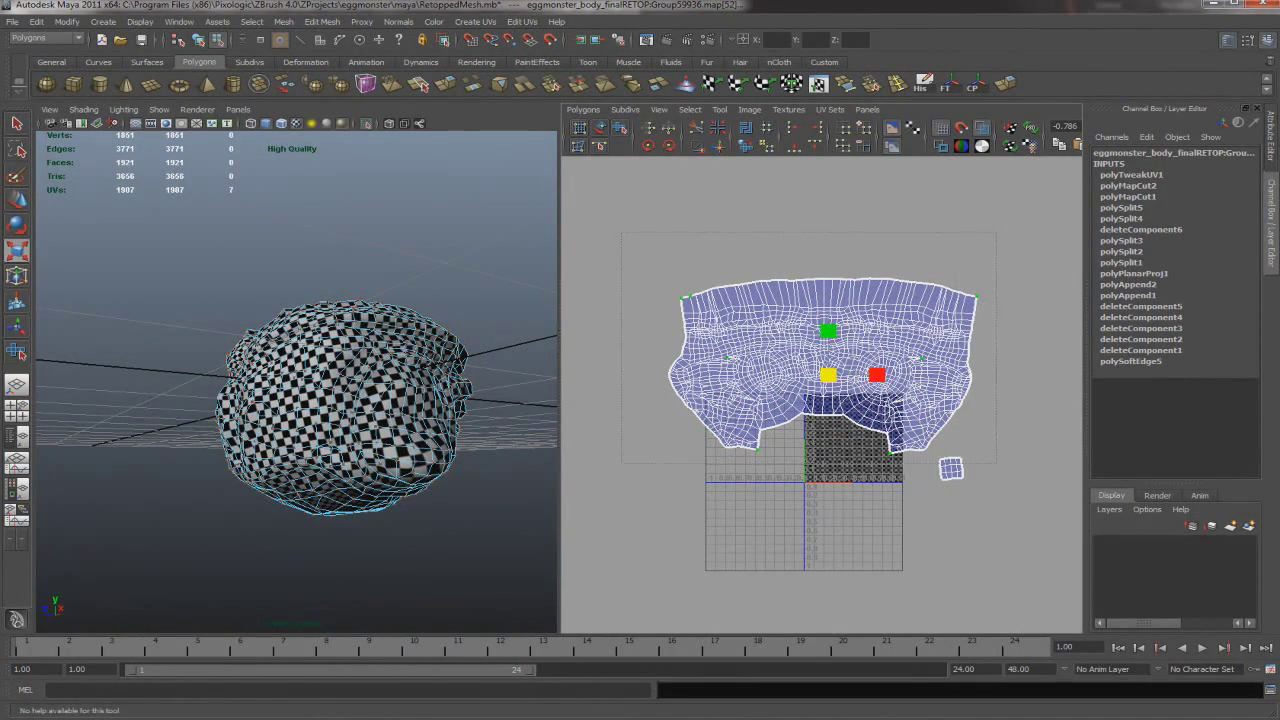
click(745, 145)
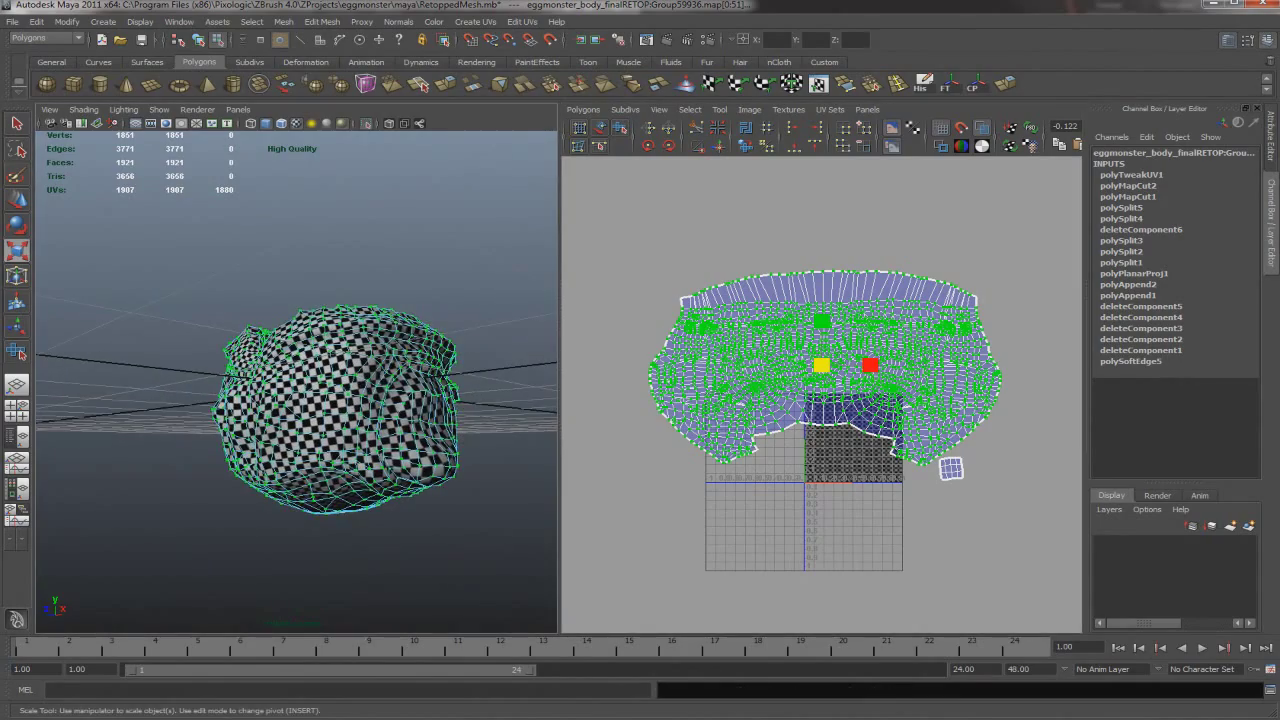
click(480, 560)
Move the body mesh's small square UV shell into the 0–1 tile
alt+drag(300, 450, 420, 430)
click(300, 400)
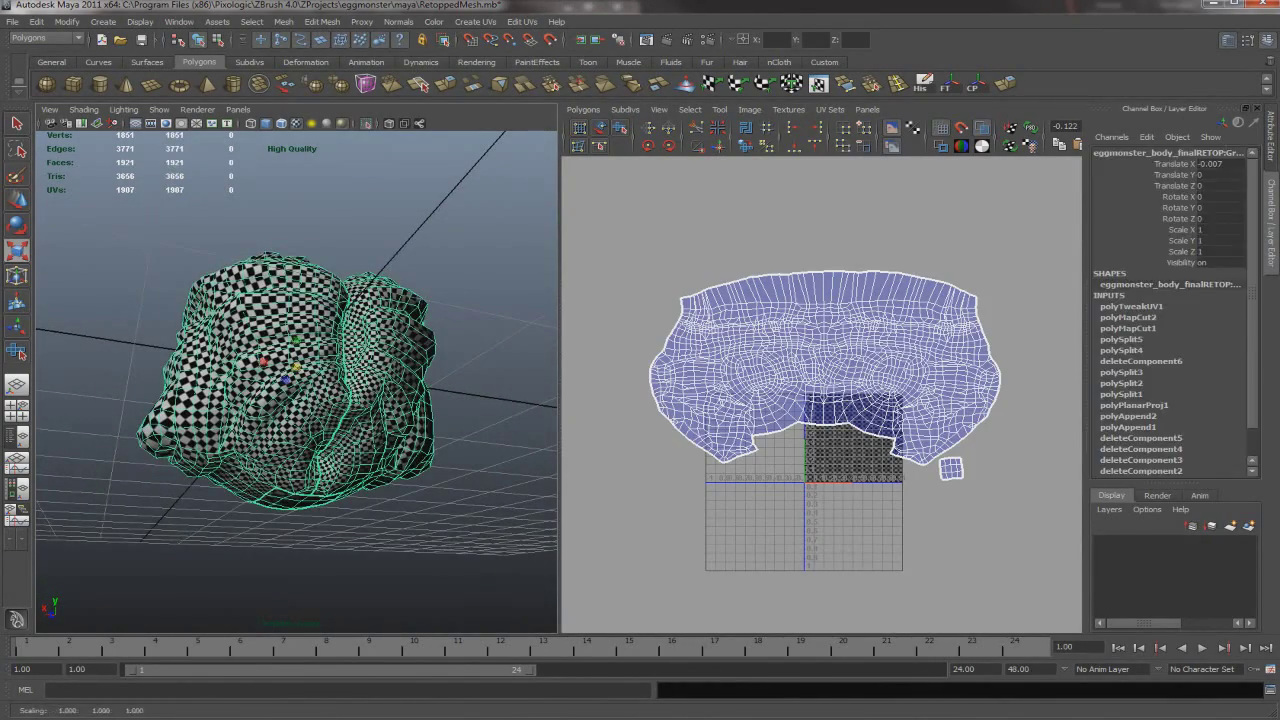
ctrl+right_drag(950, 337, 1010, 337)
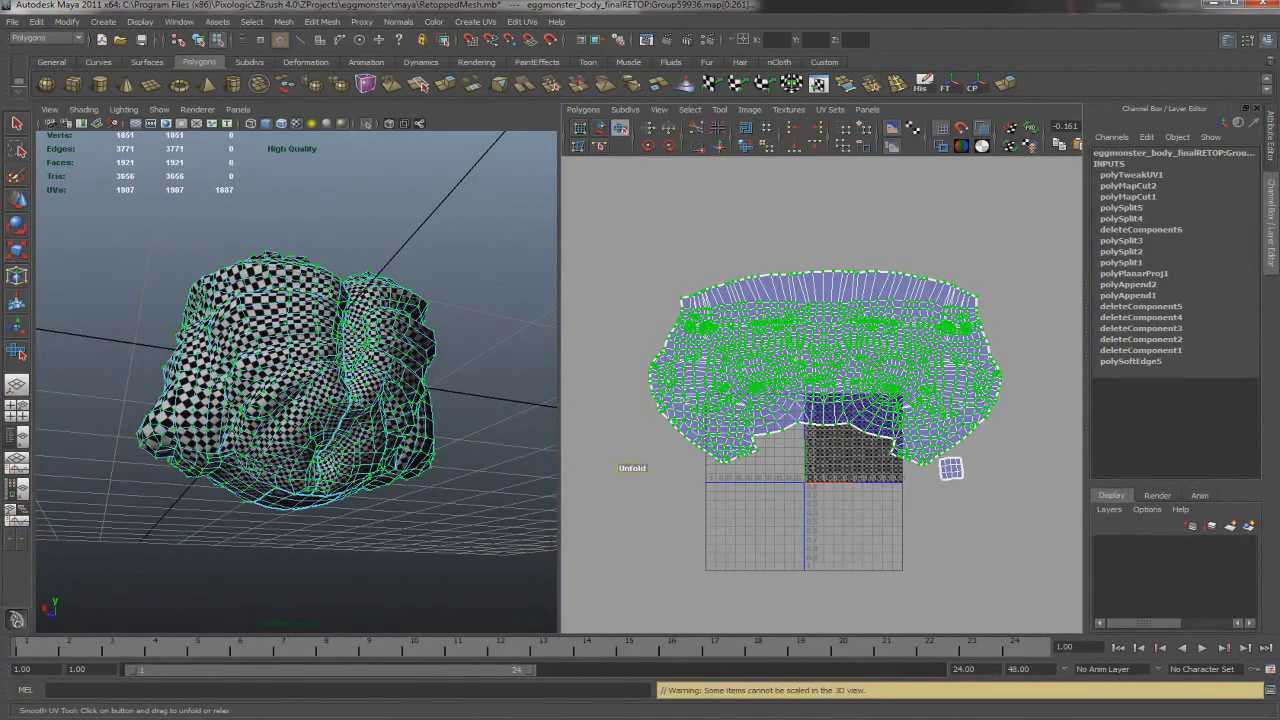
key(q)
scroll(821, 394, up, 3)
key(w)
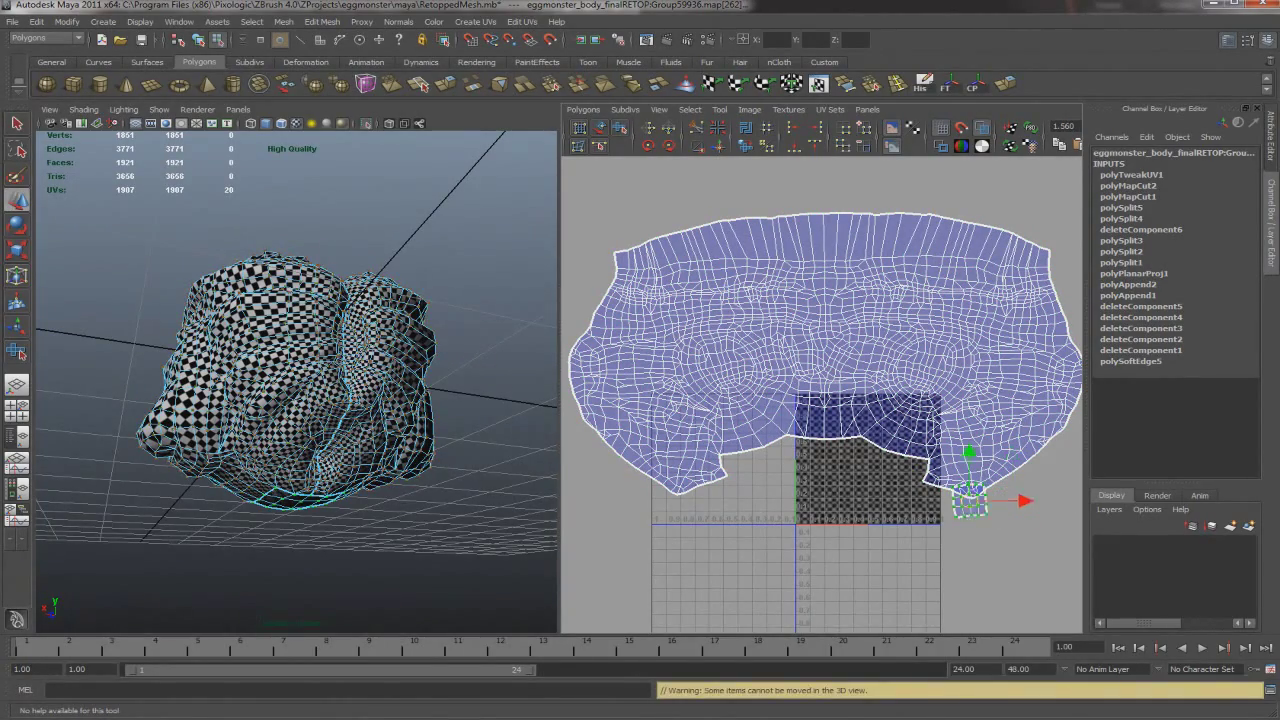
drag(1012, 503, 862, 496)
key(e)
key(r)
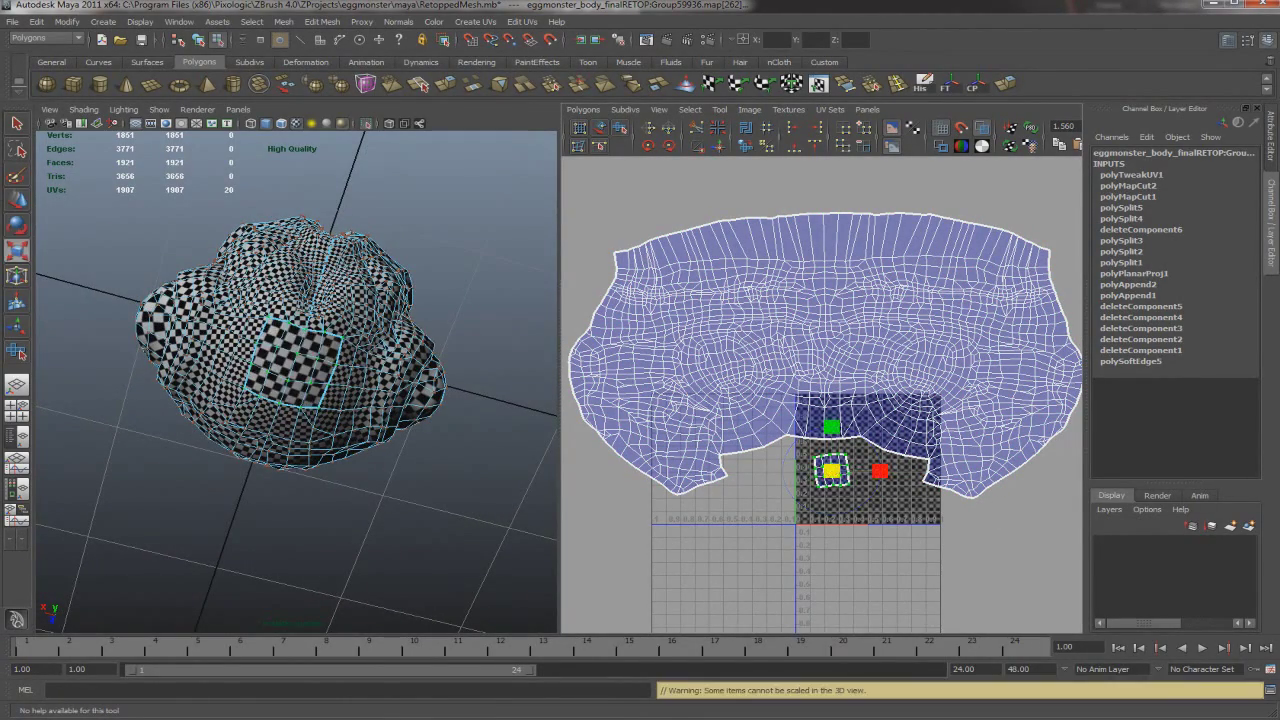
key(w)
key(e)
key(w)
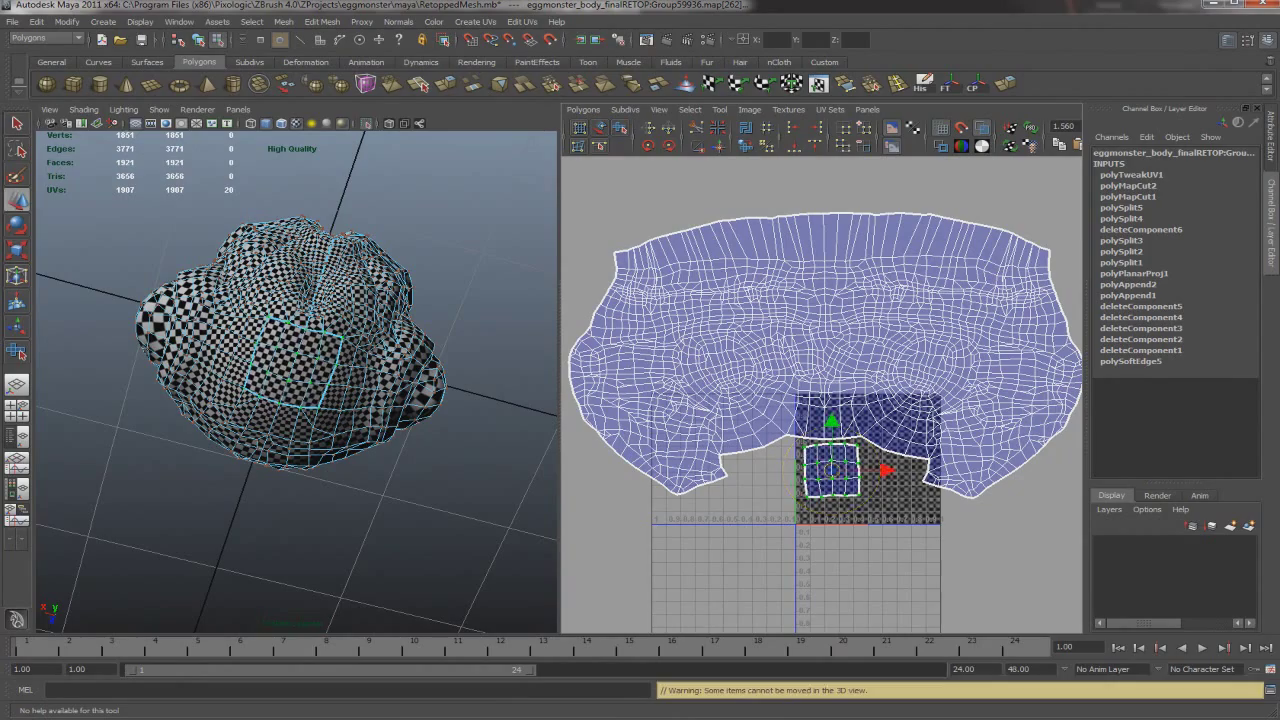
Select the entire UV layout and scale it down around its centre
scroll(825, 400, down, 3)
drag(664, 296, 990, 470)
key(e)
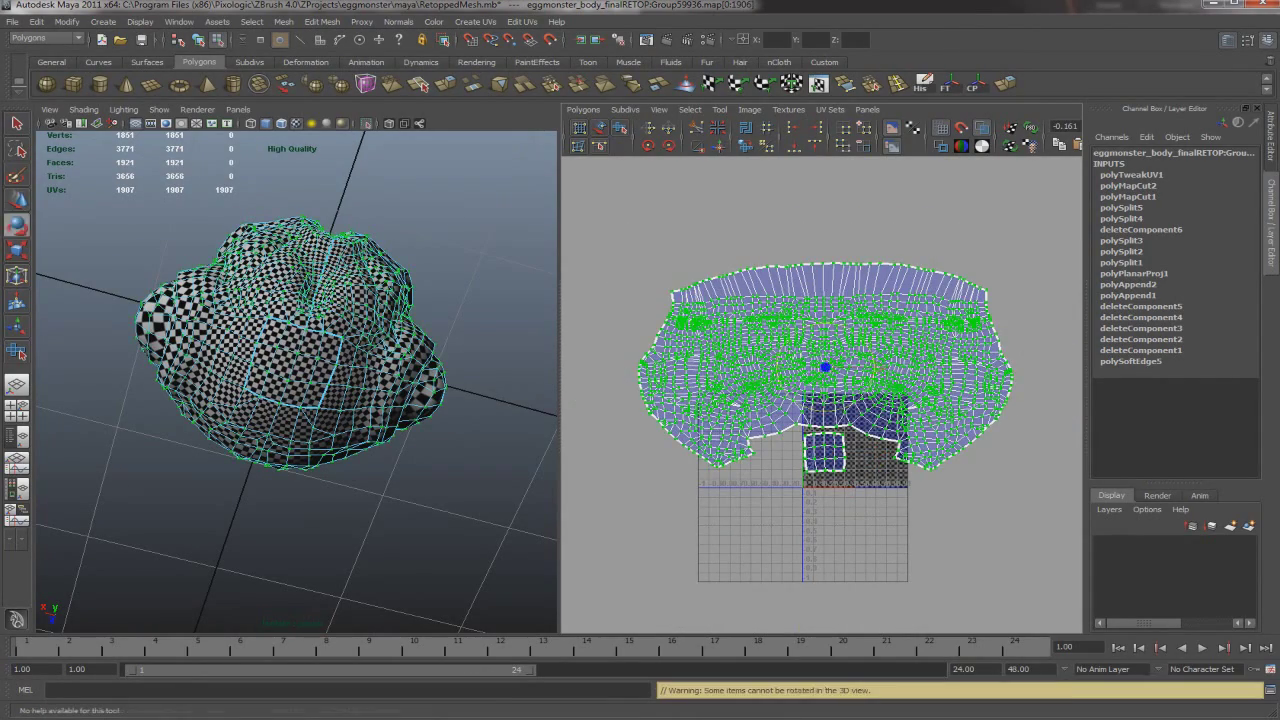
key(r)
drag(825, 367, 790, 322)
key(w)
Unfold a rectangular patch of body UVs to relax it, undoing several trial edits
scroll(790, 328, up, 5)
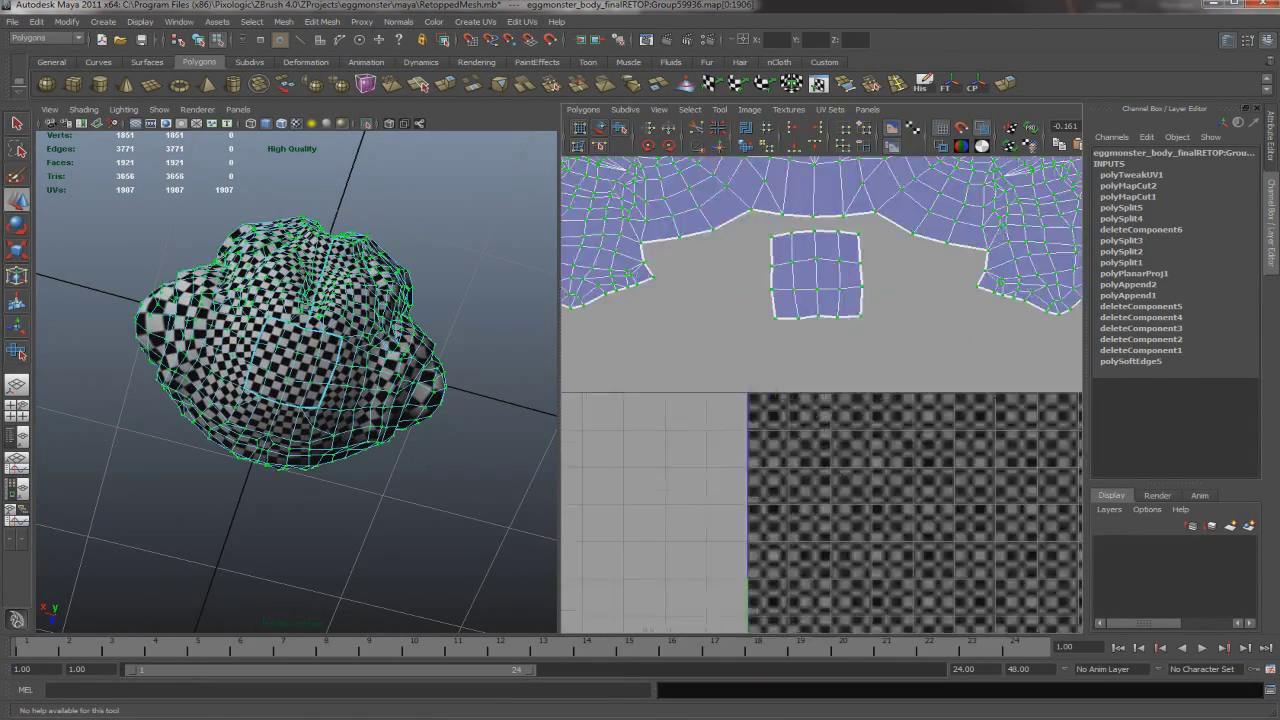
drag(630, 205, 830, 385)
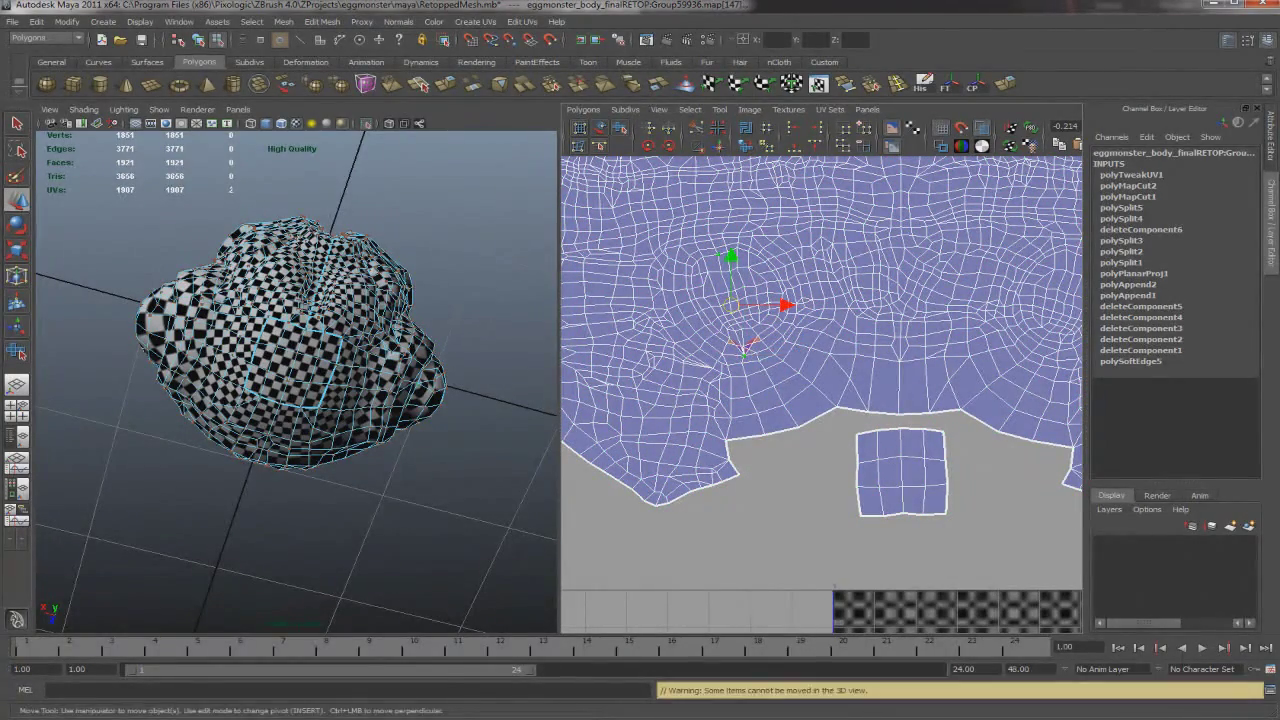
click(746, 146)
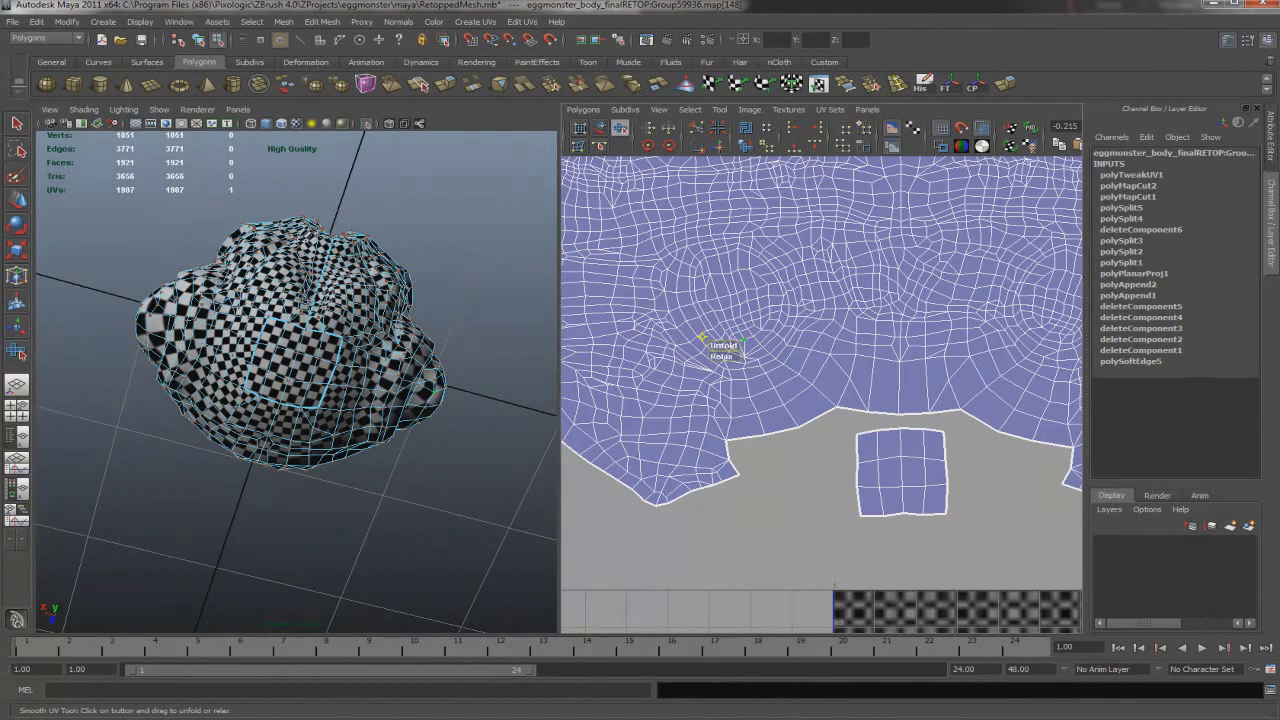
key(w)
scroll(752, 330, down, 1)
key(ctrl+z)
key(ctrl+z)
key(ctrl+z)
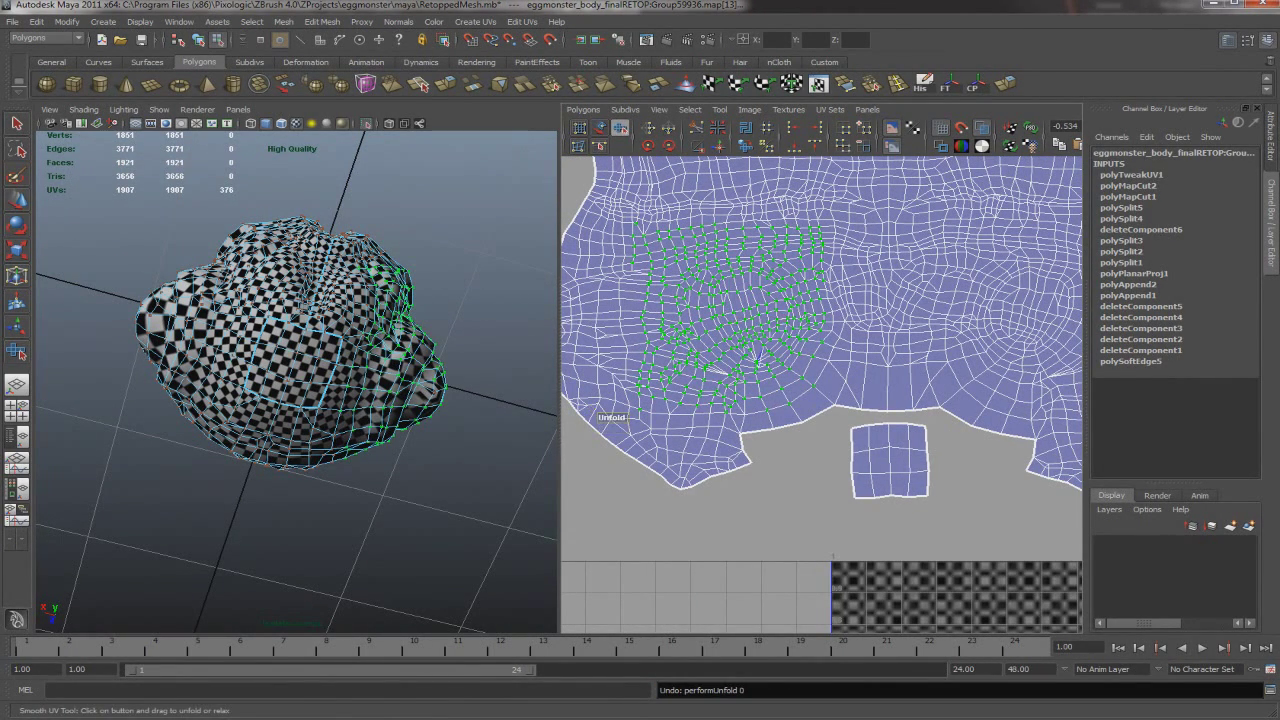
key(ctrl+z)
key(ctrl+z)
key(ctrl+z)
key(ctrl+z)
key(ctrl+z)
key(ctrl+z)
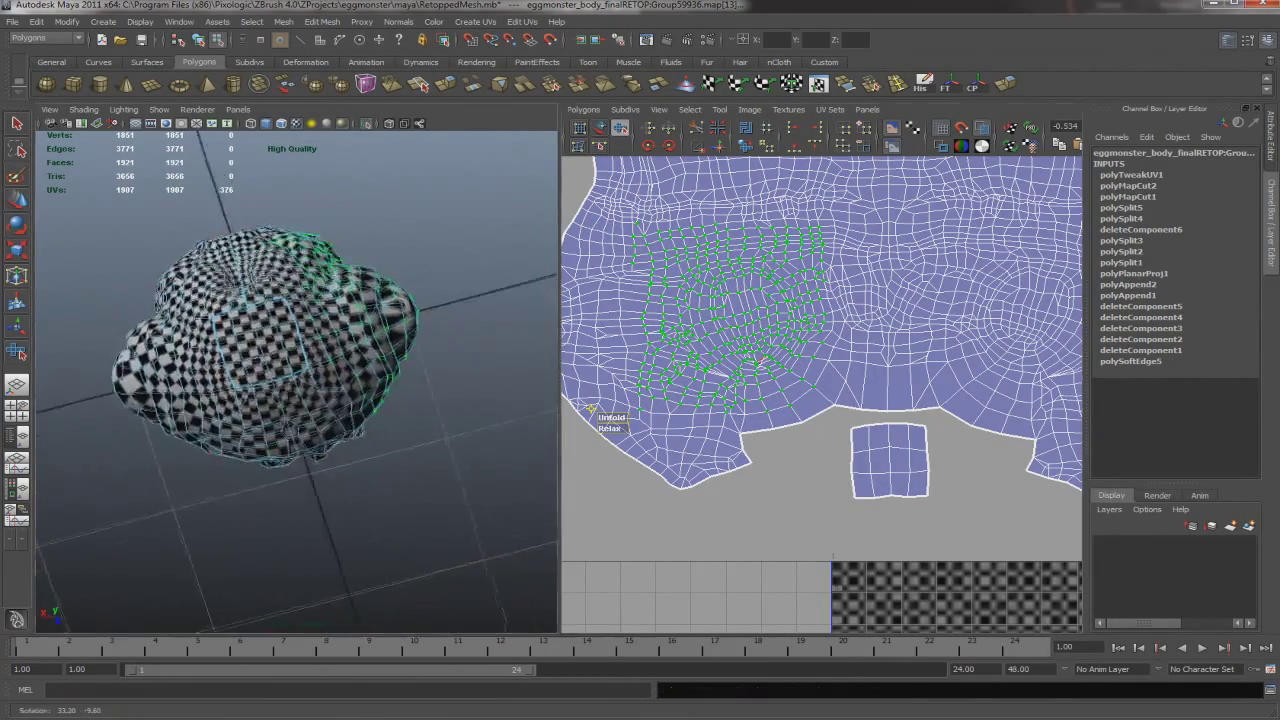
key(ctrl+z)
key(ctrl+z)
key(ctrl+z)
key(ctrl+z)
key(ctrl+z)
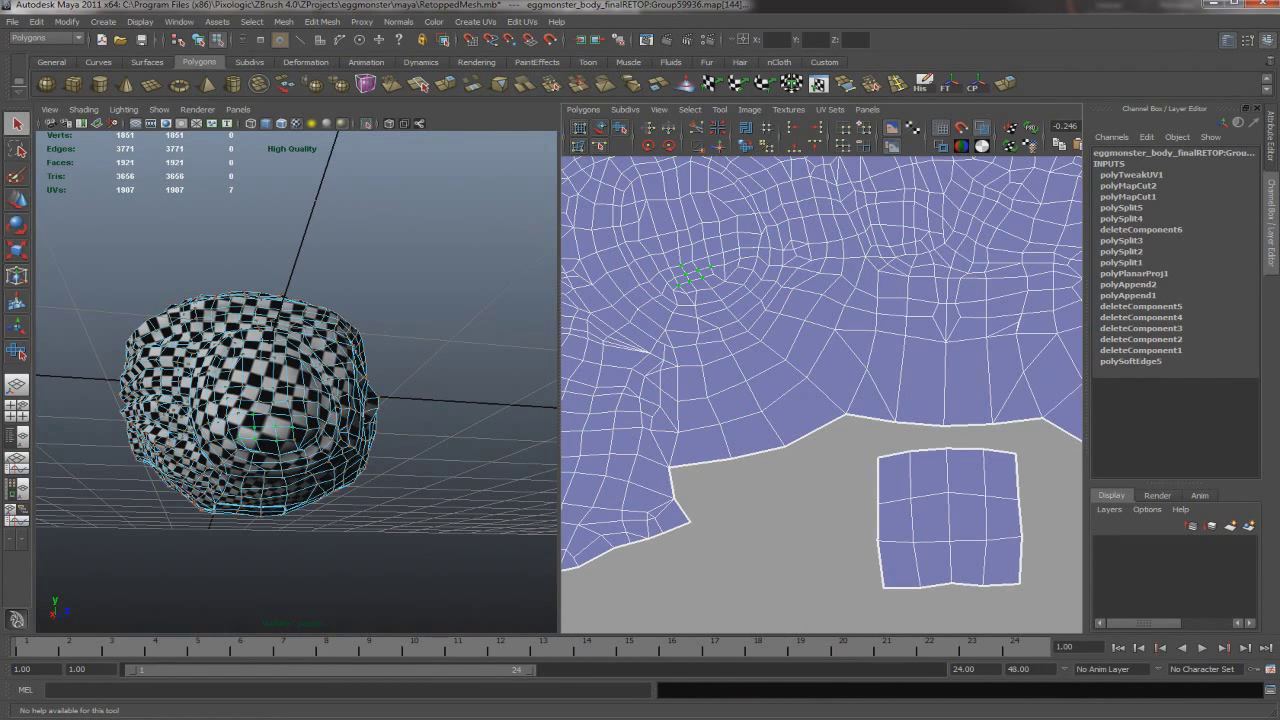
key(r)
scroll(810, 390, down, 3)
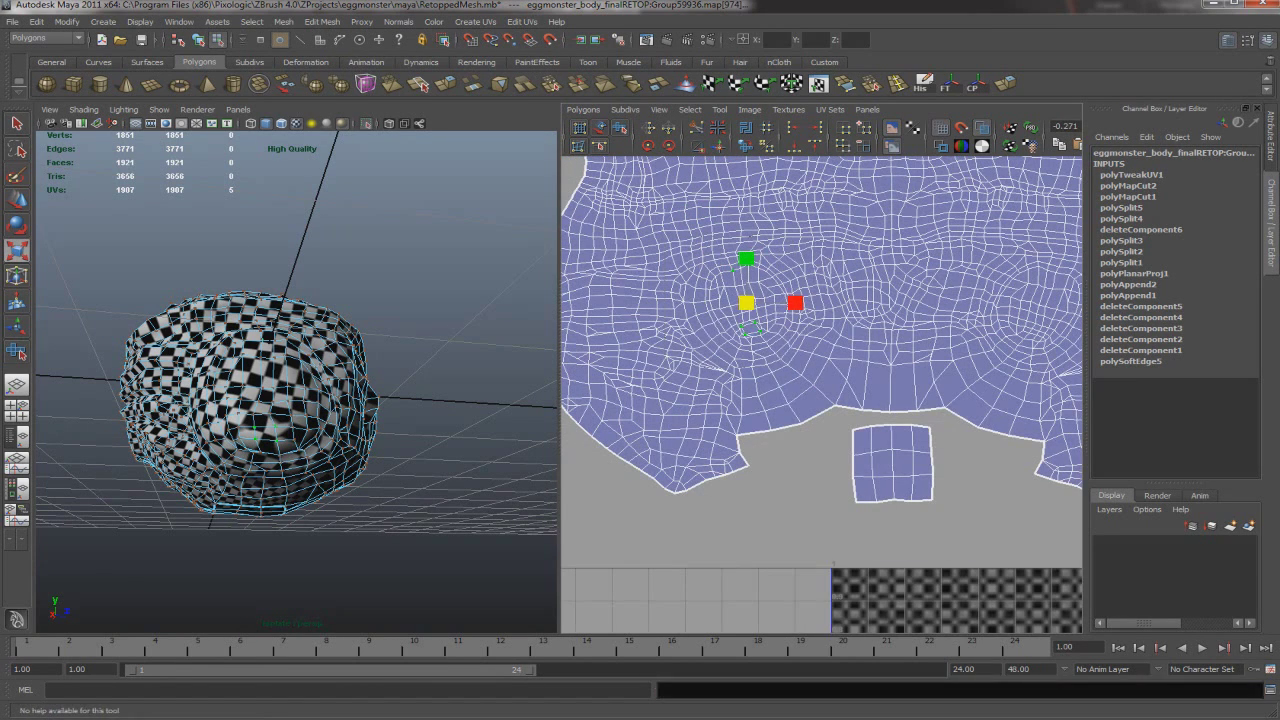
key(ctrl+z)
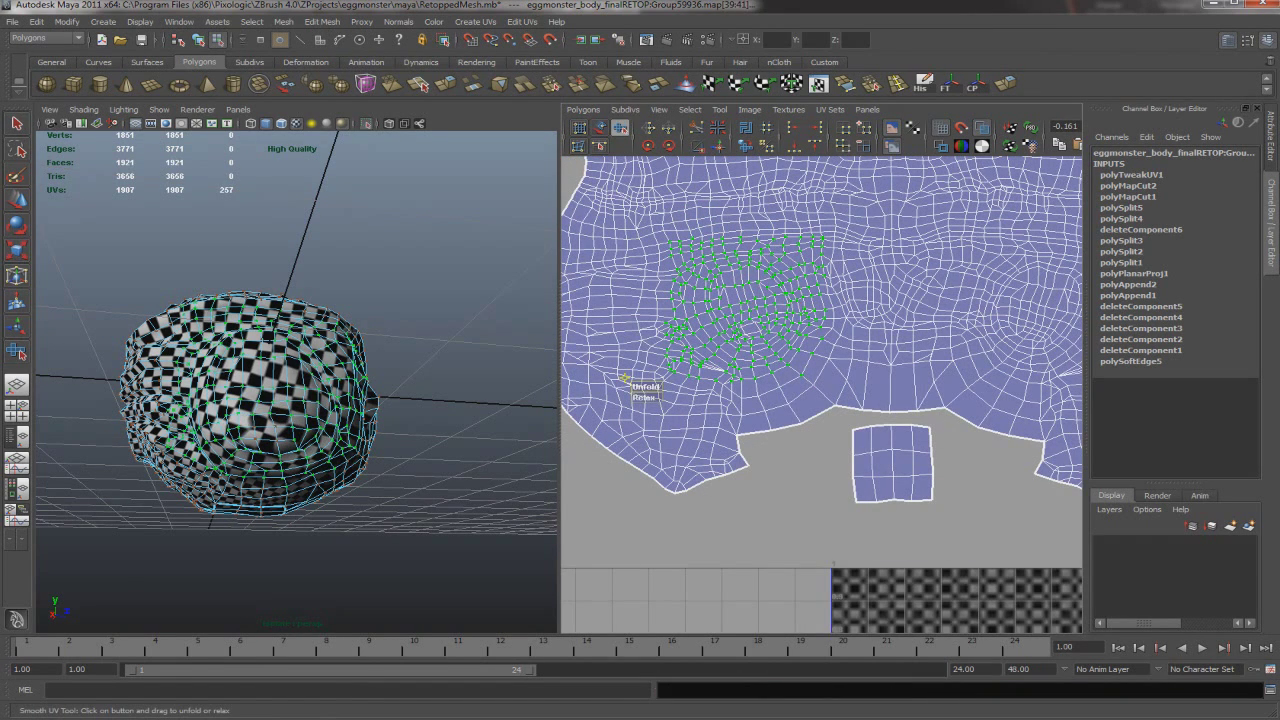
Grow the selection to all body UVs and scale them down toward the tile
alt+drag(535, 440, 385, 393)
key(ctrl+greater)
key(a)
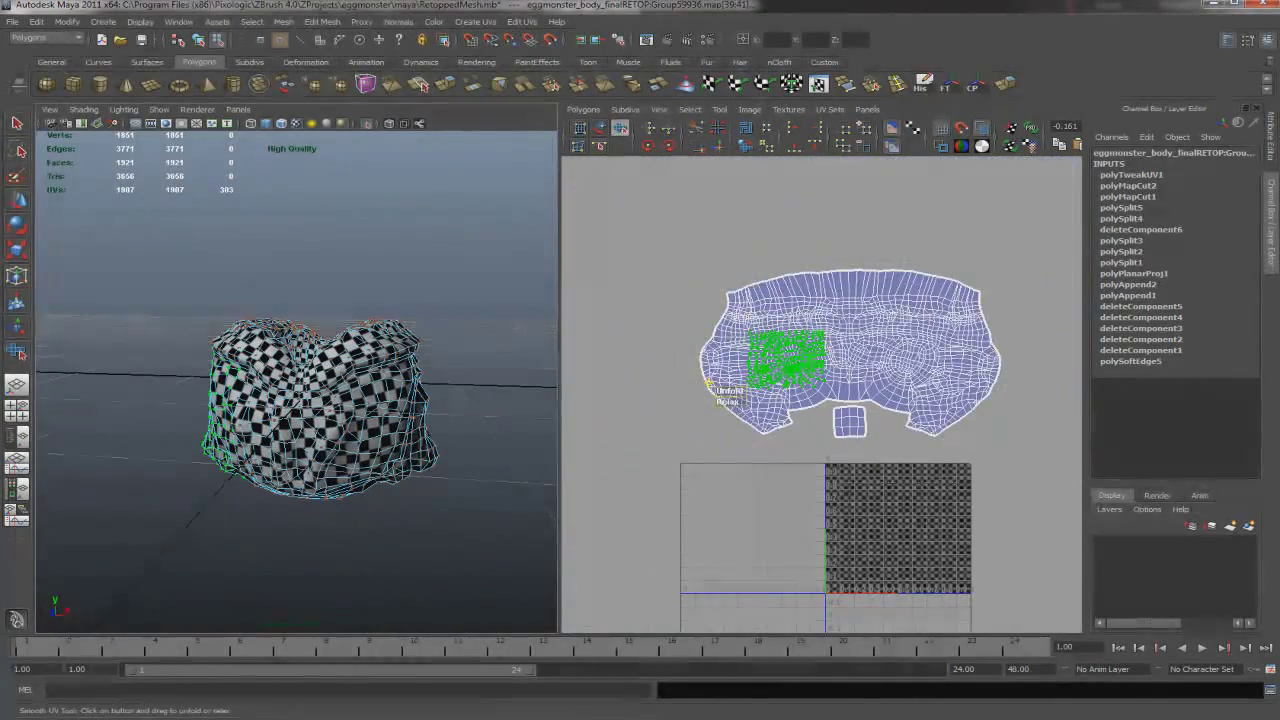
key(r)
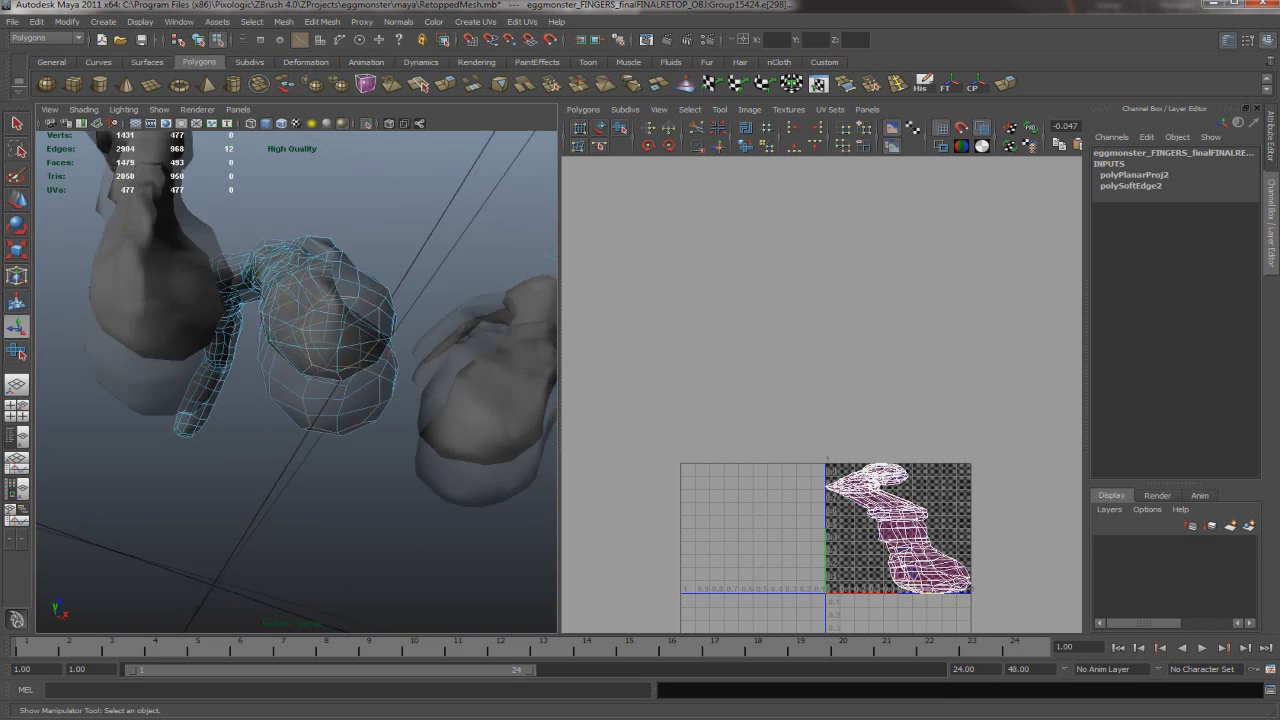
Frame the finger's UV shell and move the cut-off cap shell beside the tile
key(4)
key(5)
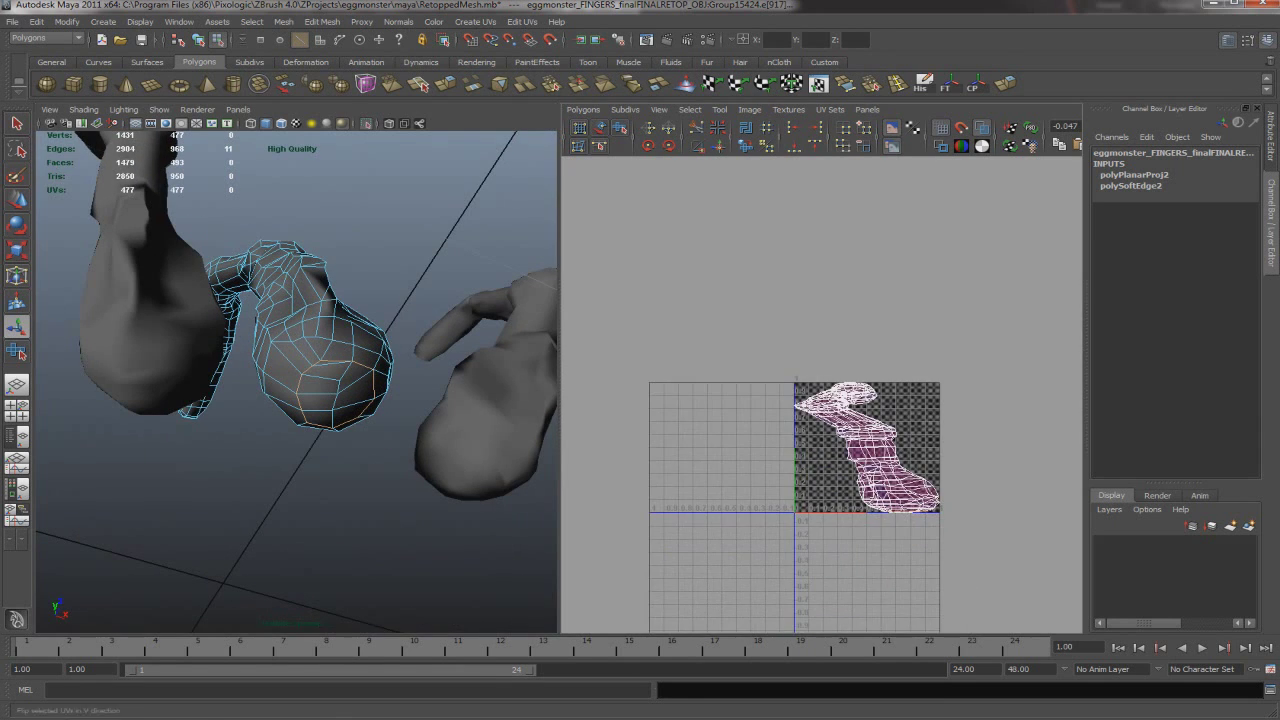
key(f)
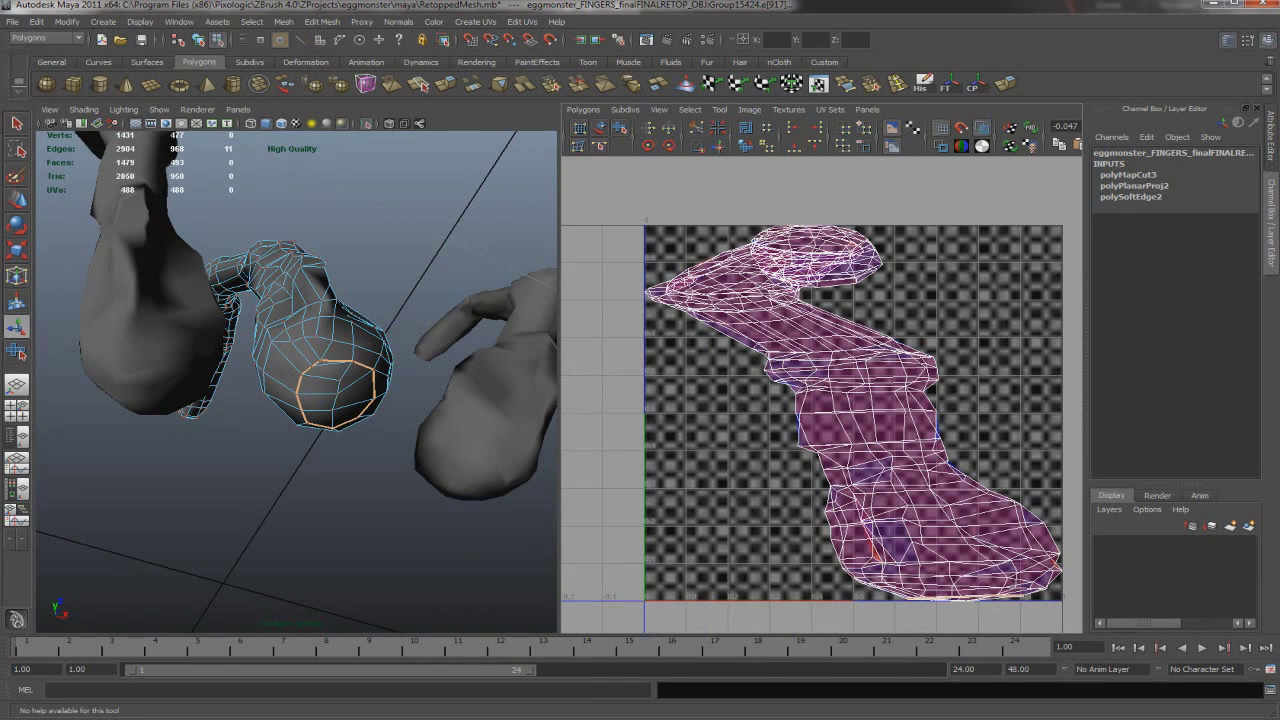
scroll(820, 391, down, 4)
key(w)
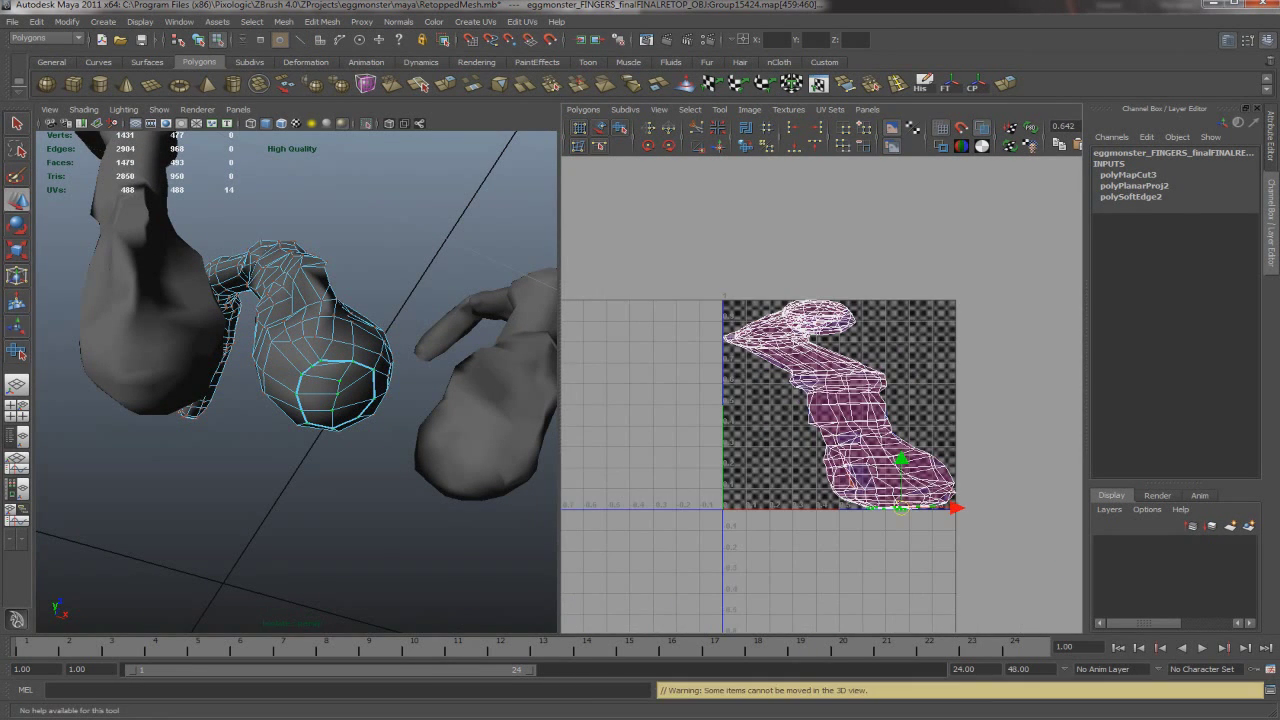
alt+drag(300, 380, 450, 360)
Cut the fingertip edges apart and unfold the finger's UV shell
key(q)
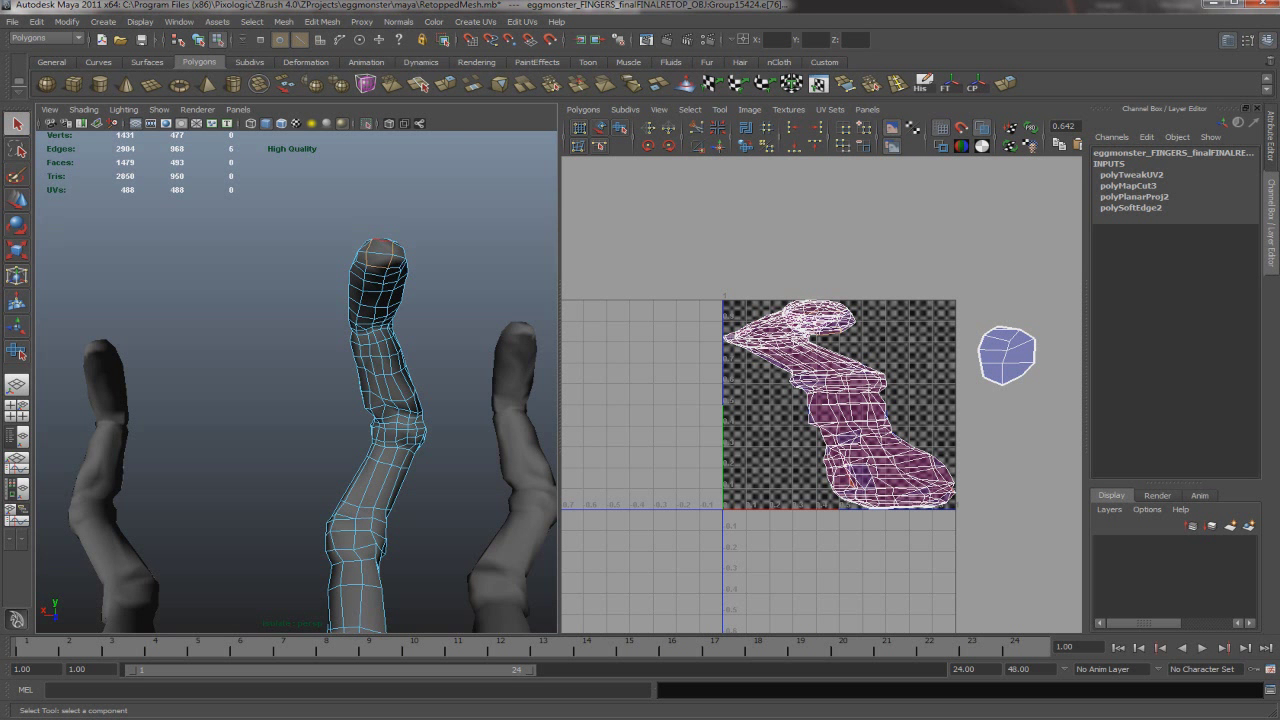
alt+drag(390, 400, 420, 380)
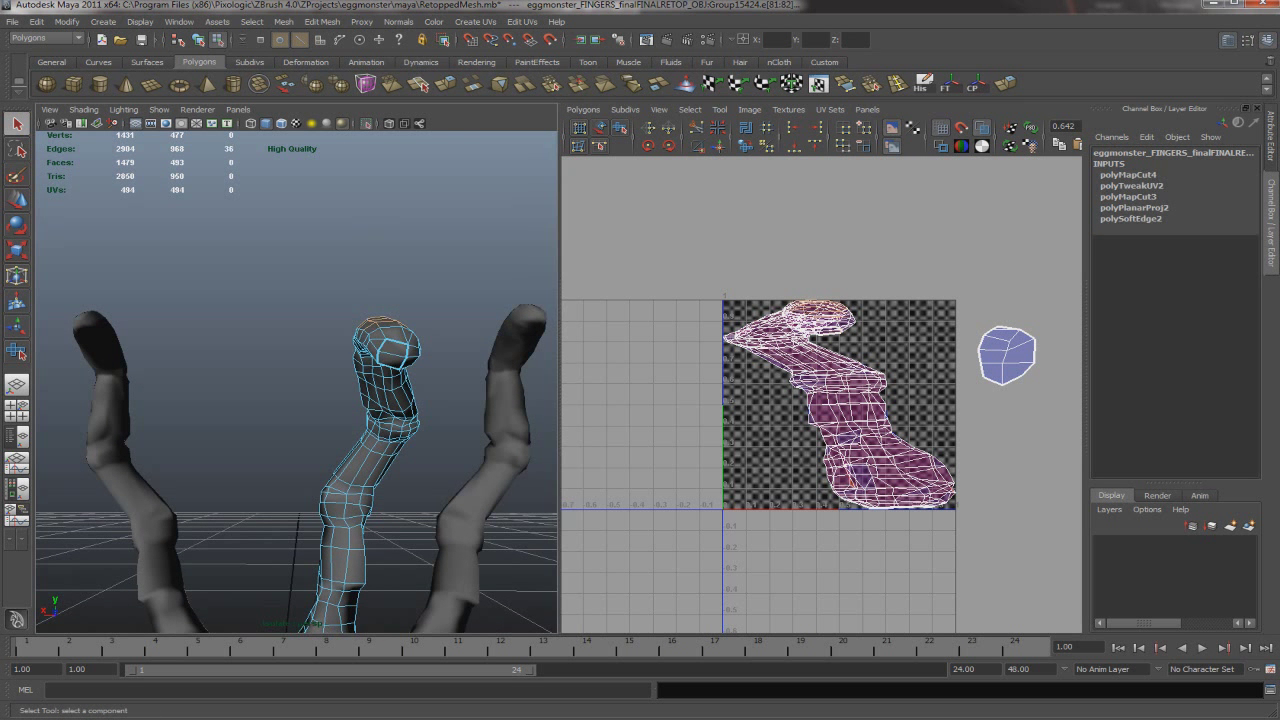
key(w)
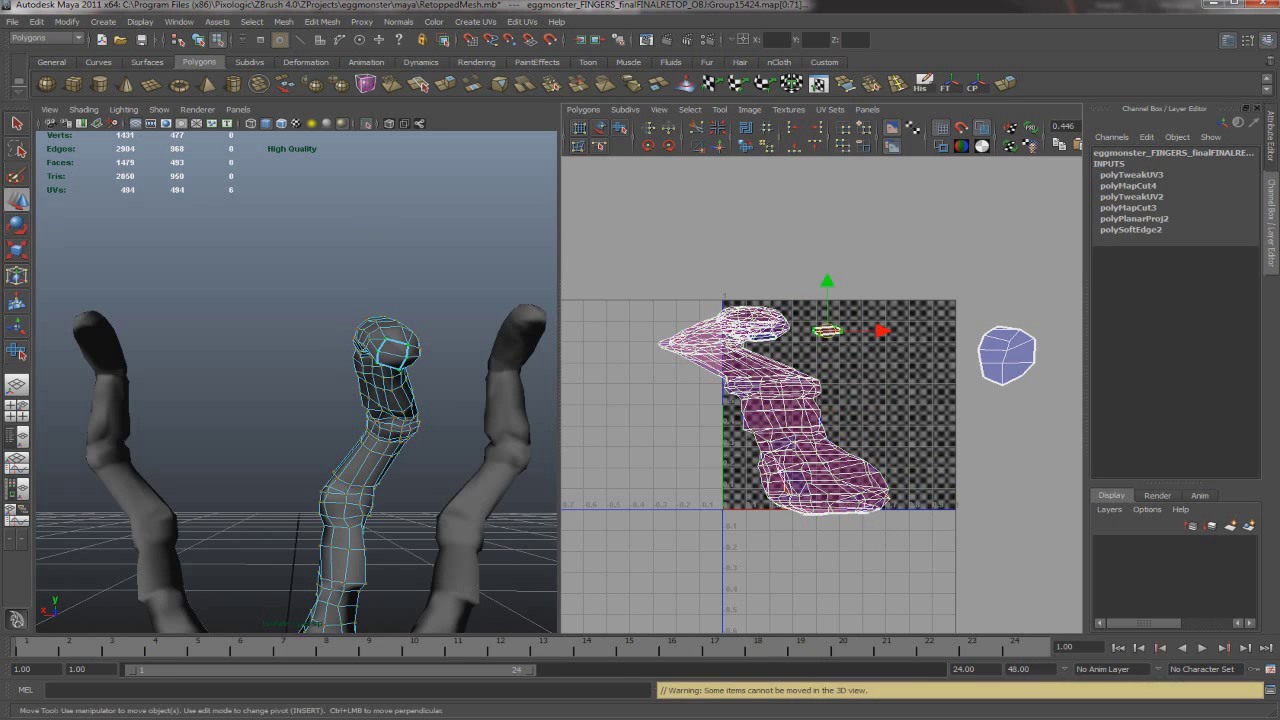
drag(655, 298, 805, 395)
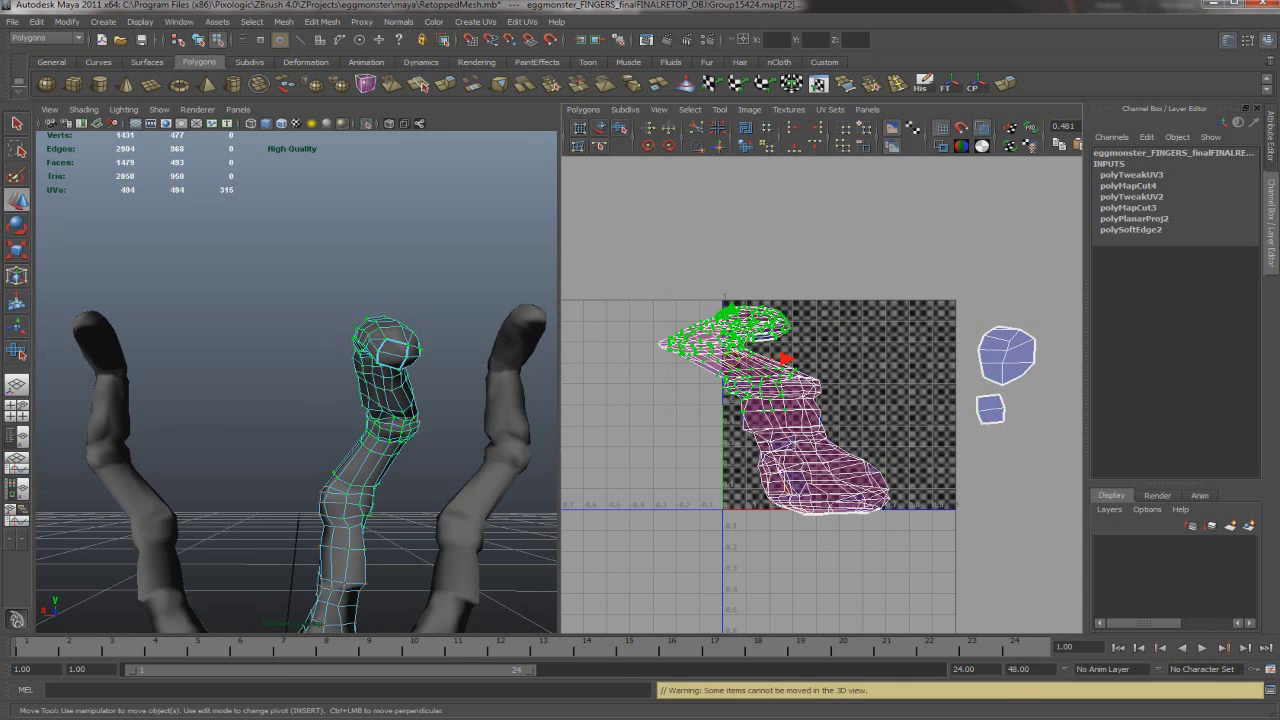
alt+drag(300, 400, 510, 340)
click(250, 450)
key(q)
alt+drag(315, 350, 335, 345)
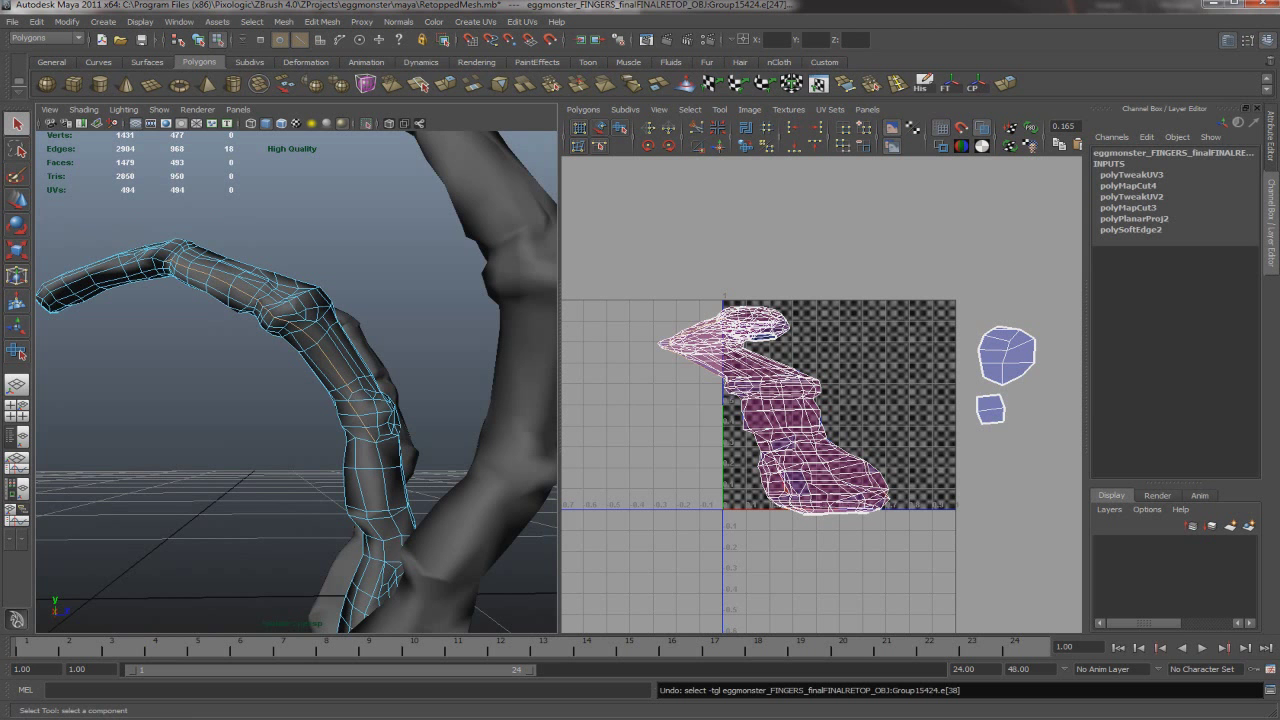
alt+drag(380, 452, 350, 288)
key(4)
key(5)
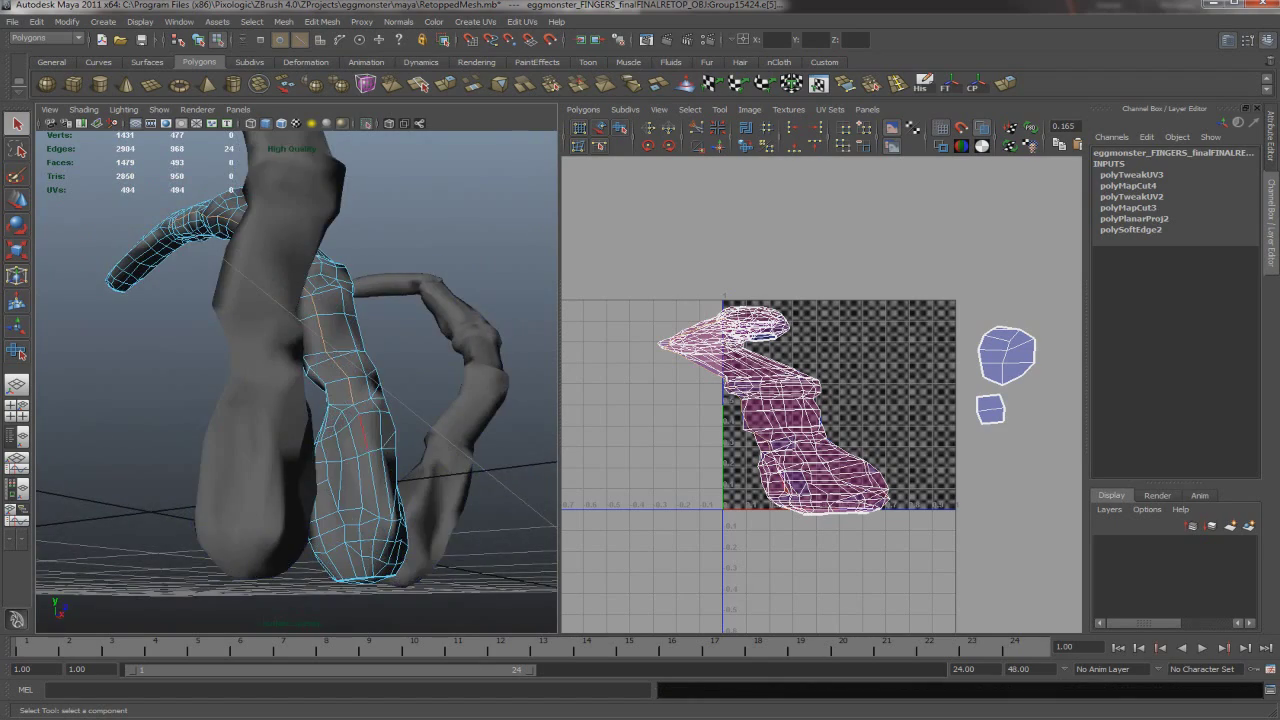
mouse_move(364, 430)
alt+mouse_down()
mouse_move(420, 450)
mouse_move(434, 517)
alt+mouse_up()
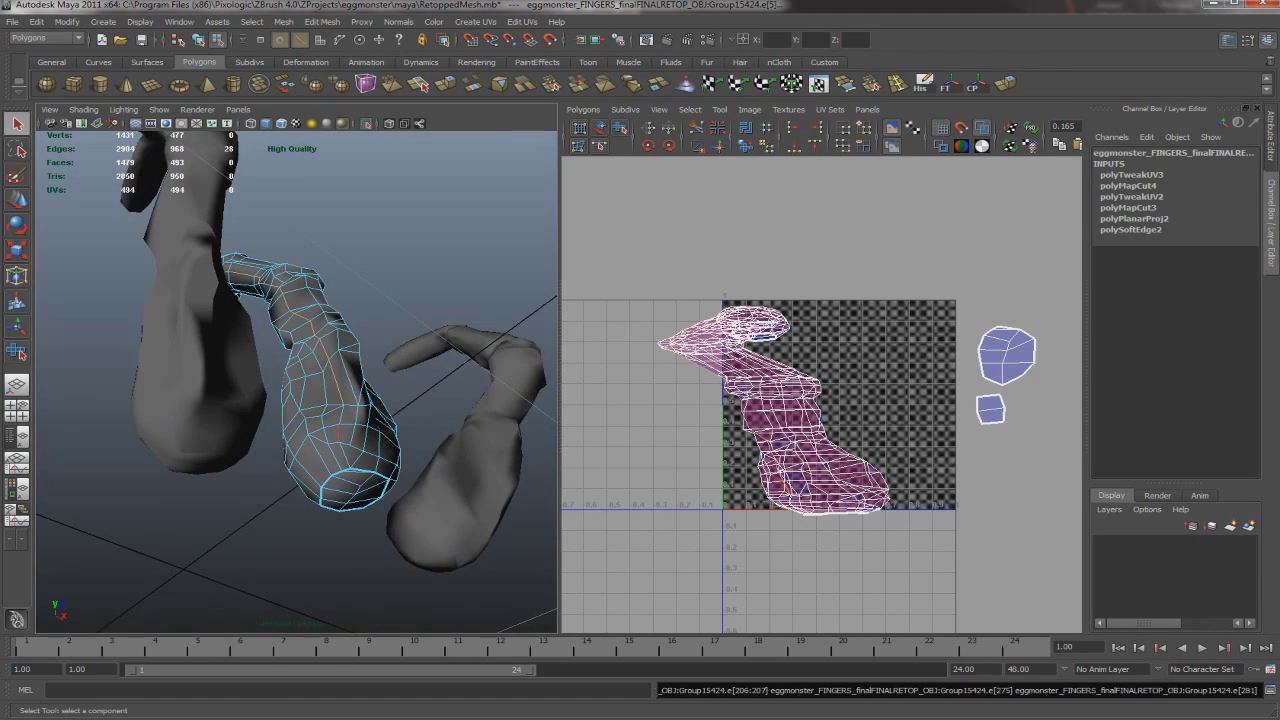
key(4)
mouse_move(434, 517)
alt+mouse_down()
mouse_move(370, 380)
mouse_move(372, 440)
alt+mouse_up()
key(5)
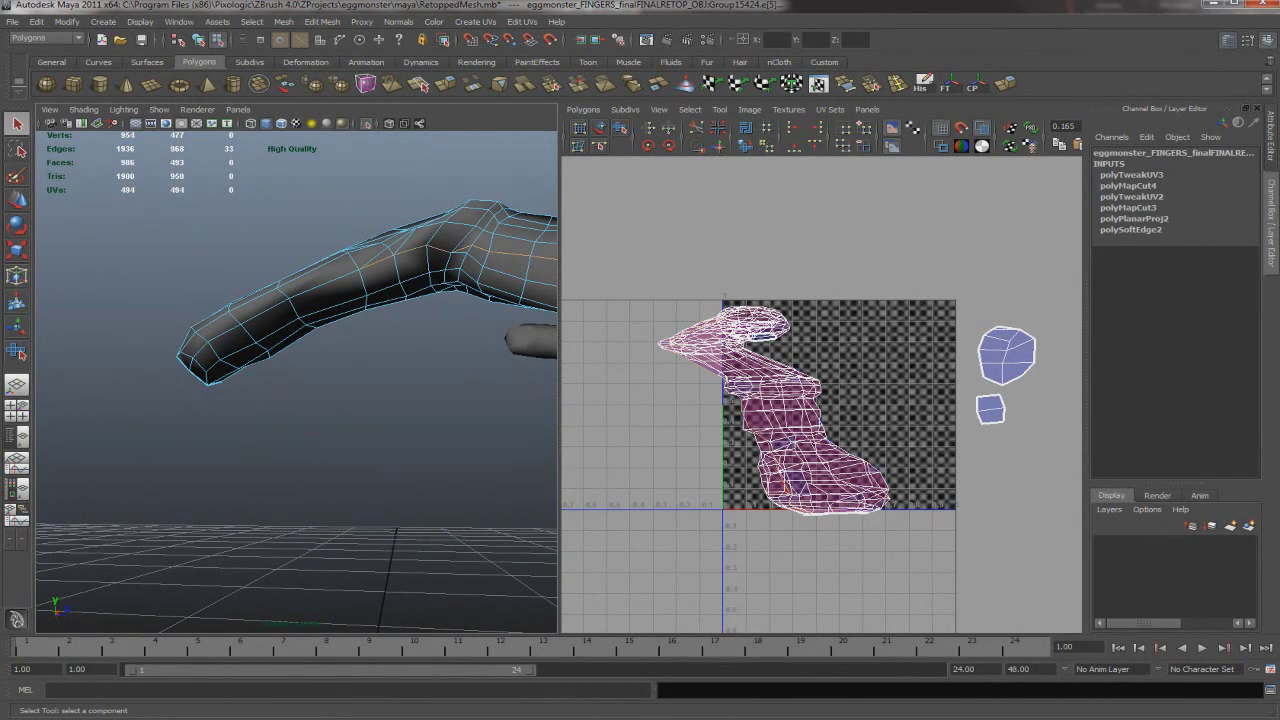
mouse_move(372, 440)
alt+mouse_down()
mouse_move(420, 410)
mouse_move(418, 375)
mouse_move(350, 410)
mouse_move(360, 400)
alt+mouse_up()
key(4)
key(5)
Cut the finger UVs along the seam, unfold them, and pull the tip UV up and left
key(f)
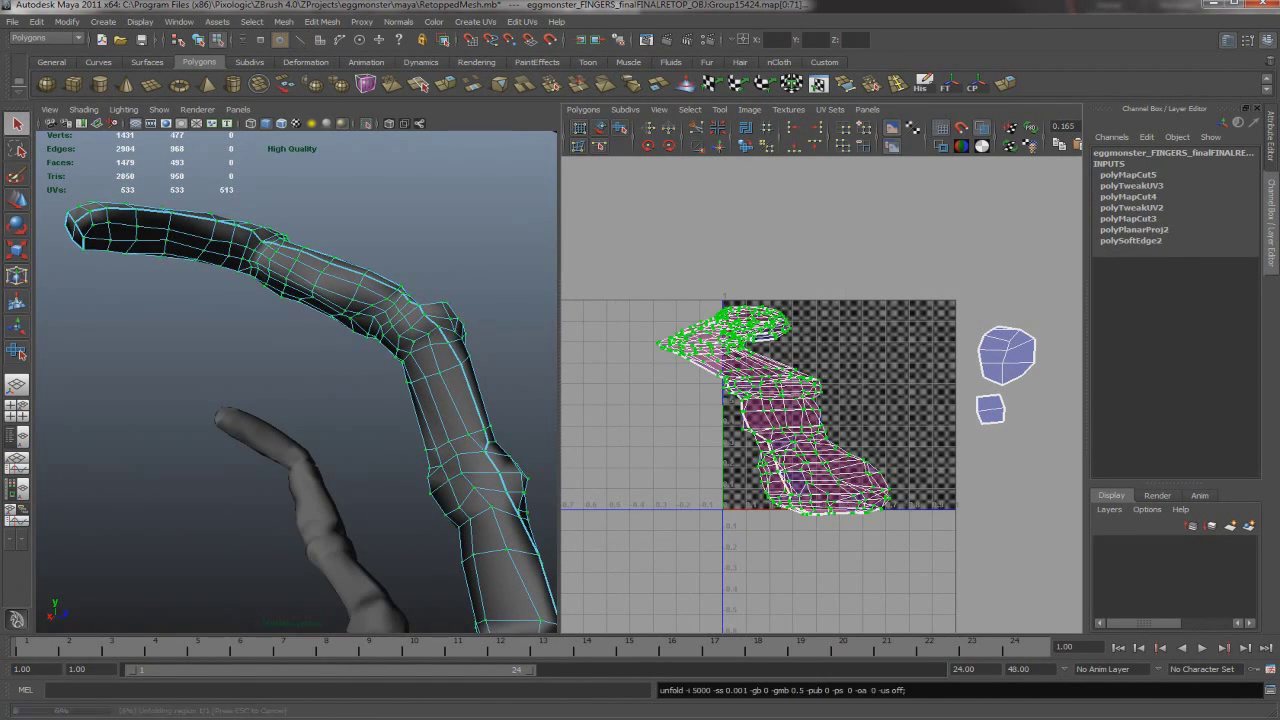
key(ctrl+z)
drag(638, 519, 750, 519)
click(868, 330)
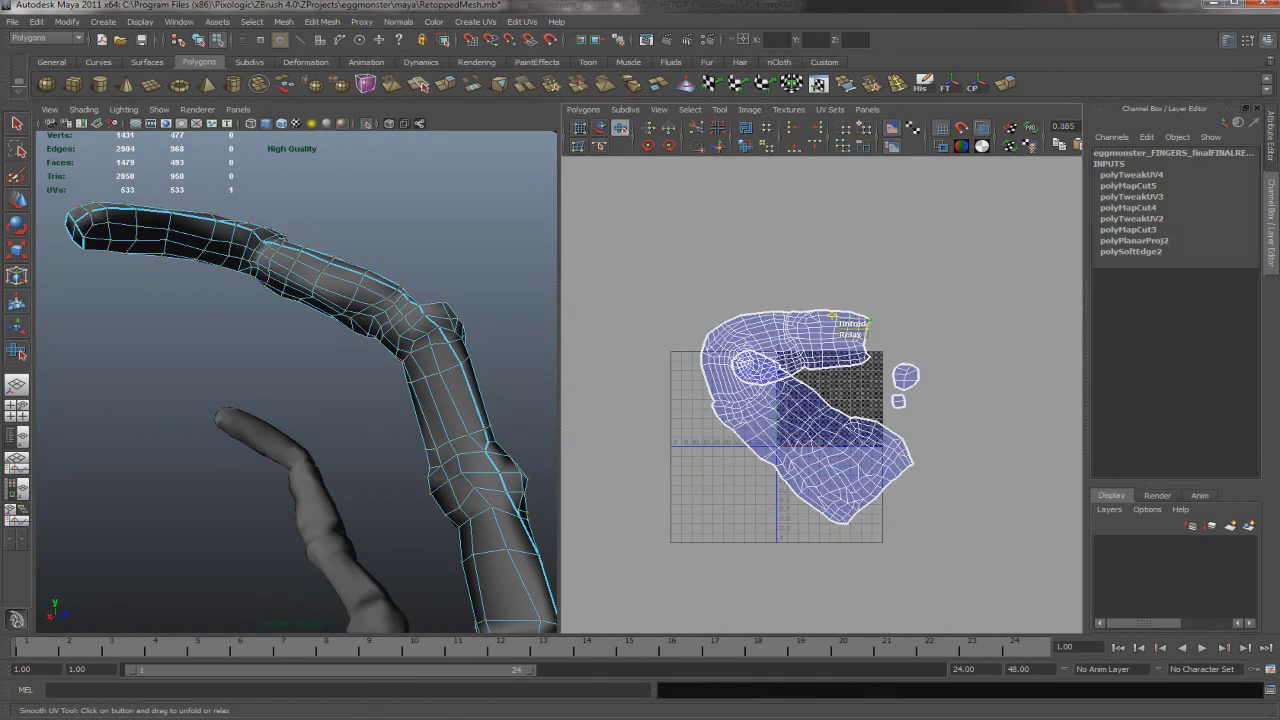
key(w)
drag(868, 330, 636, 189)
key(w)
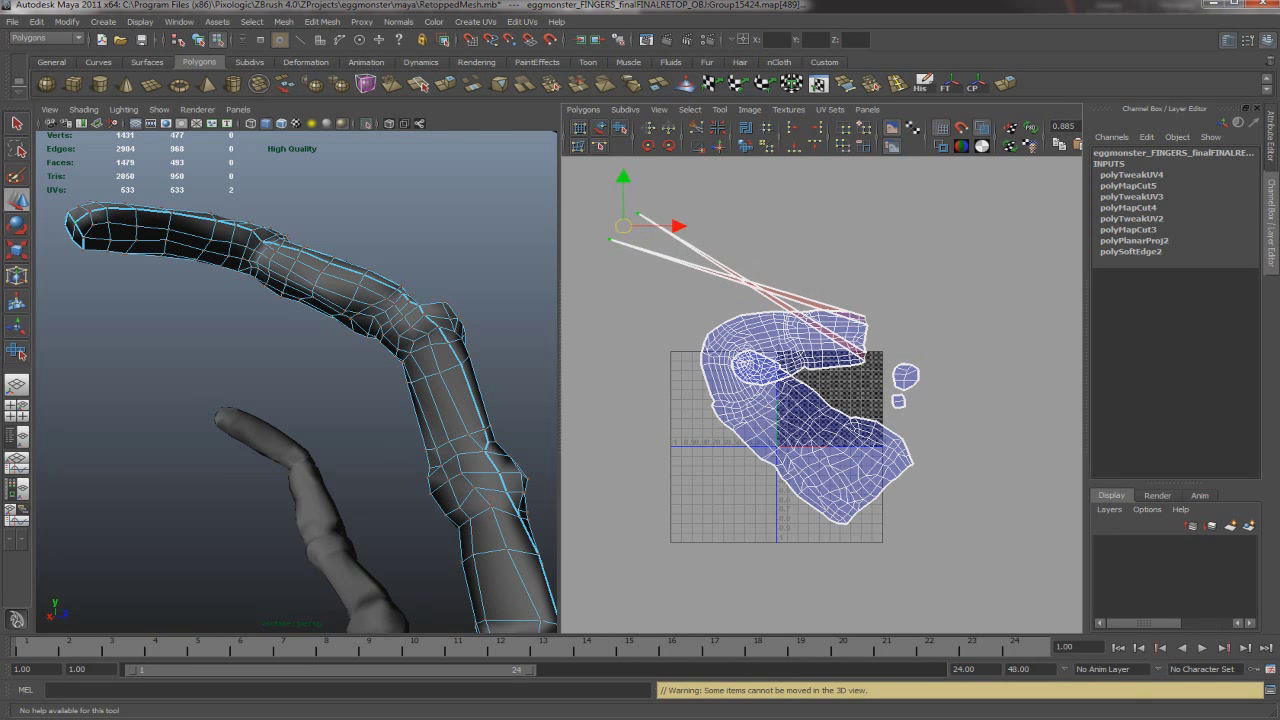
click(759, 298)
Relax the finger shell with the Smooth UV tool into a straight vertical strip
scroll(823, 394, down, 2)
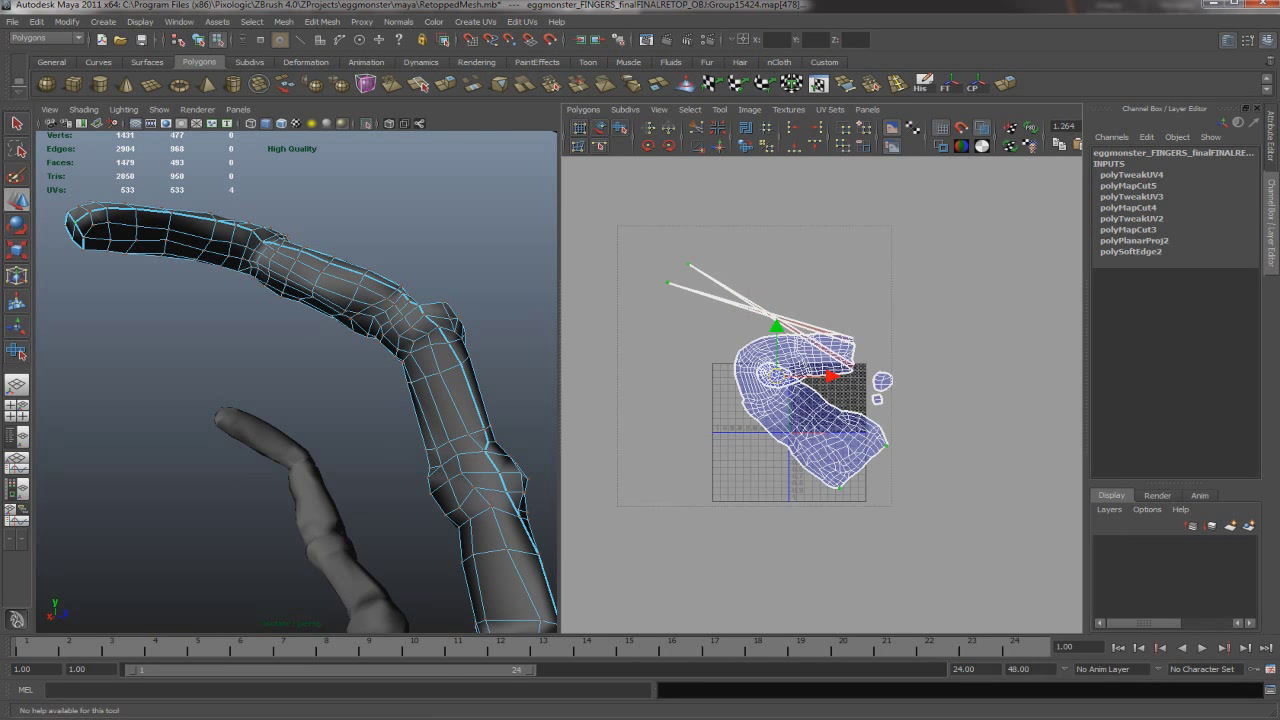
scroll(823, 394, up, 3)
scroll(823, 394, down, 3)
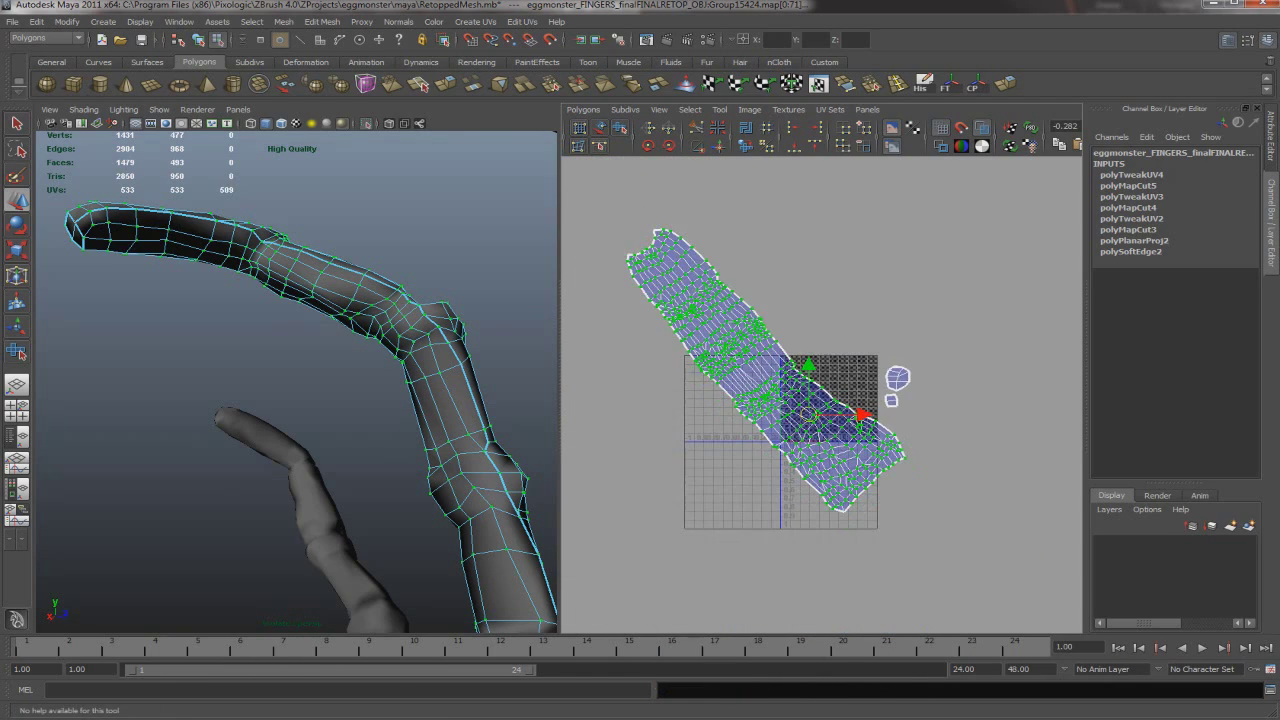
key(ctrl+F12)
drag(609, 514, 650, 514)
key(q)
alt+drag(300, 420, 430, 400)
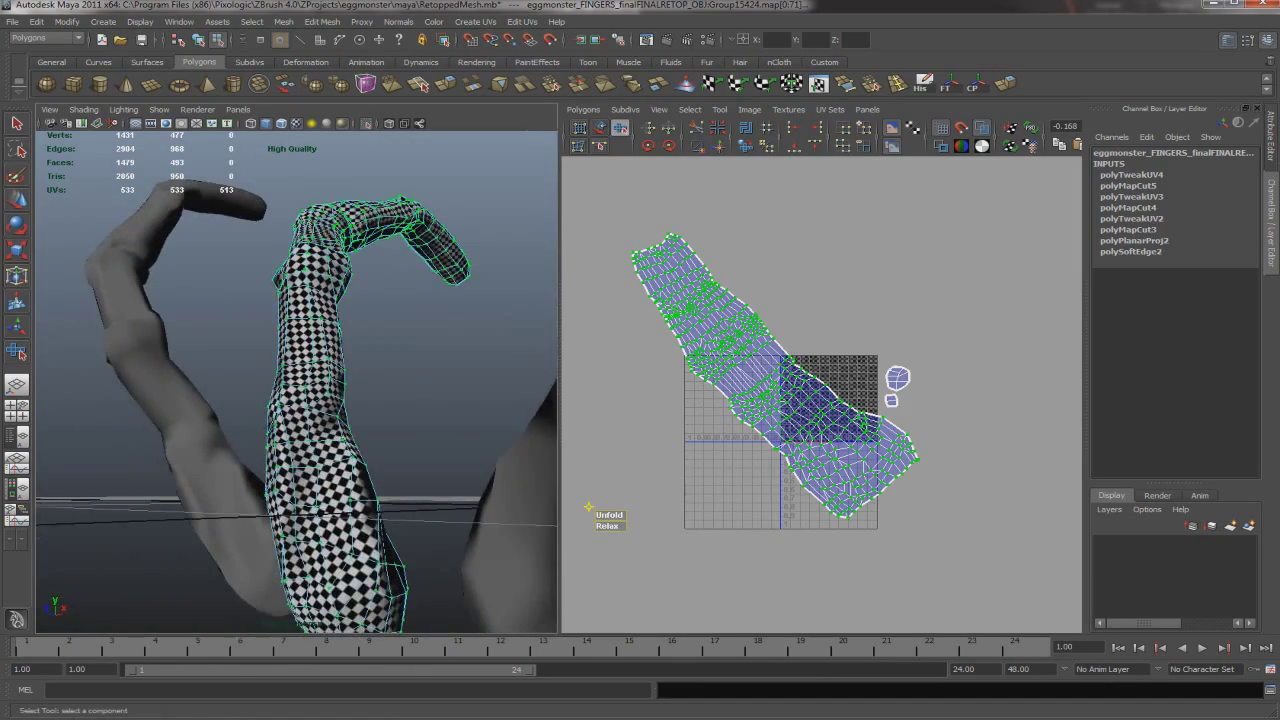
drag(607, 514, 720, 514)
alt+drag(430, 400, 355, 365)
Shrink the finger shell to about half size, move it to the lower-left quarter and deselect
key(w)
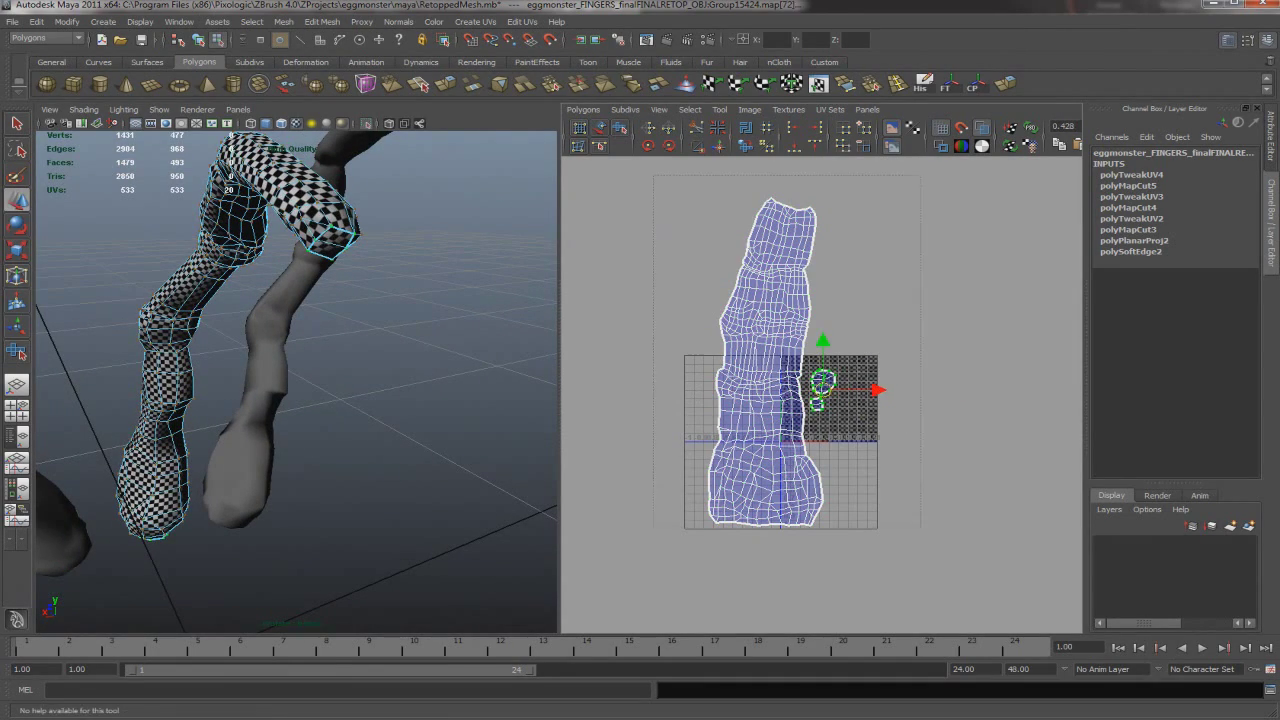
key(r)
drag(770, 361, 720, 484)
key(w)
alt+drag(300, 380, 340, 355)
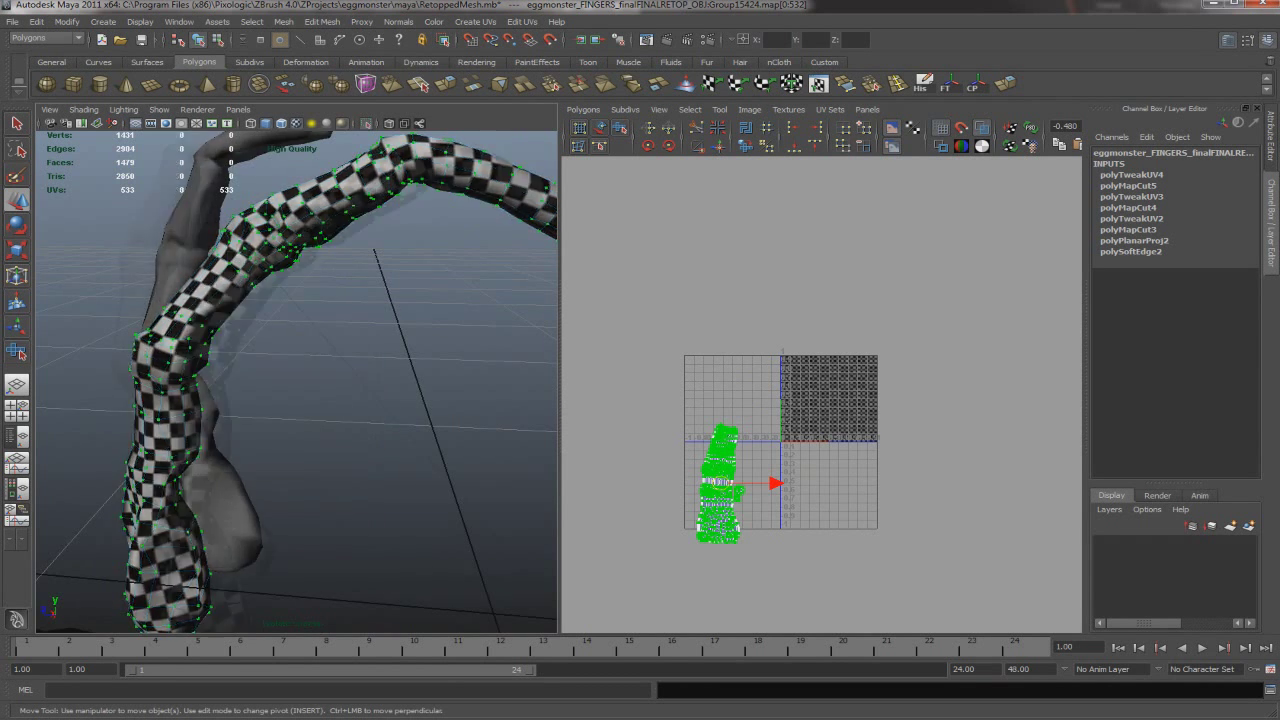
alt+right_drag(340, 355, 300, 380)
key(F8)
click(150, 560)
click(322, 21)
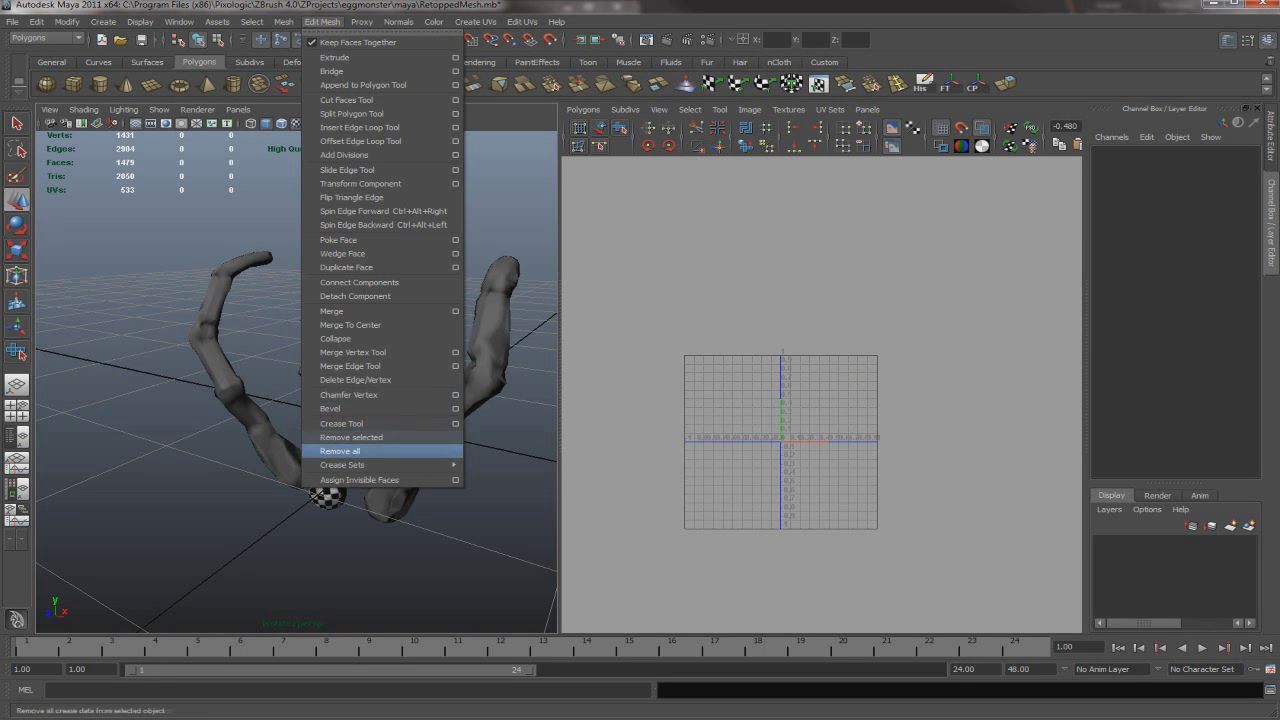
Try a UV transfer between the two selected finger meshes, then undo it
click(322, 21)
click(284, 21)
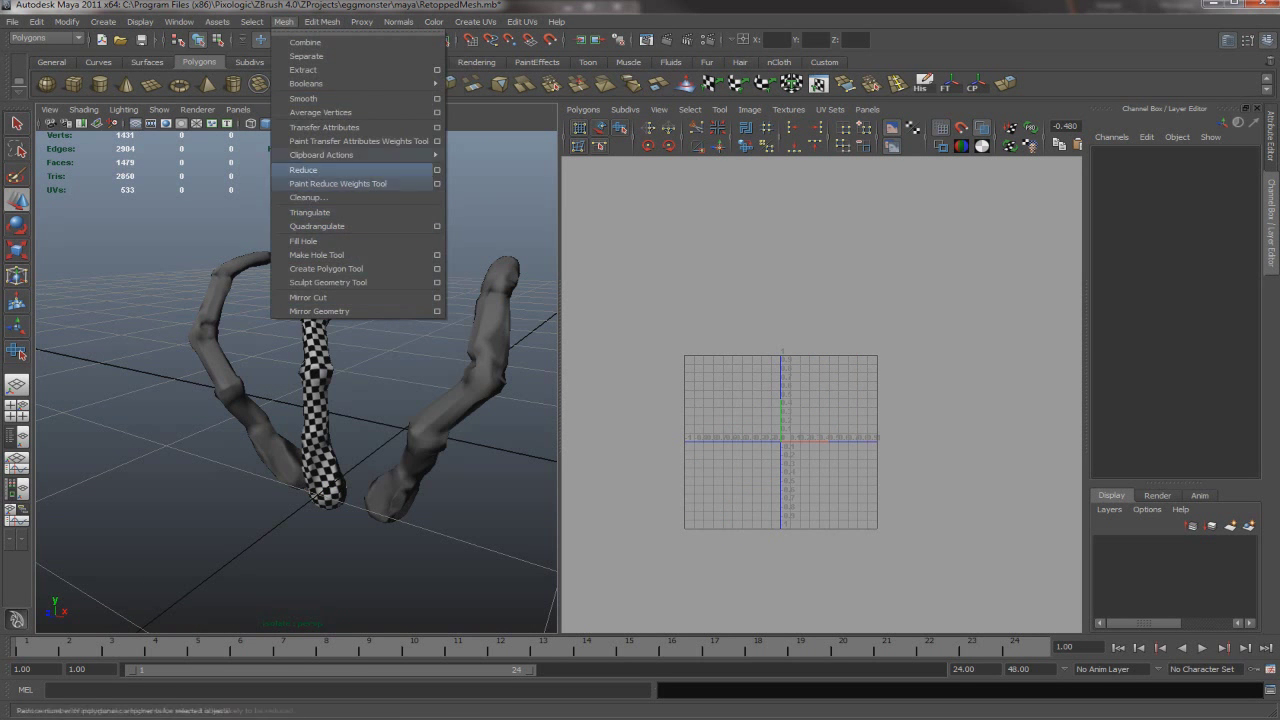
click(437, 127)
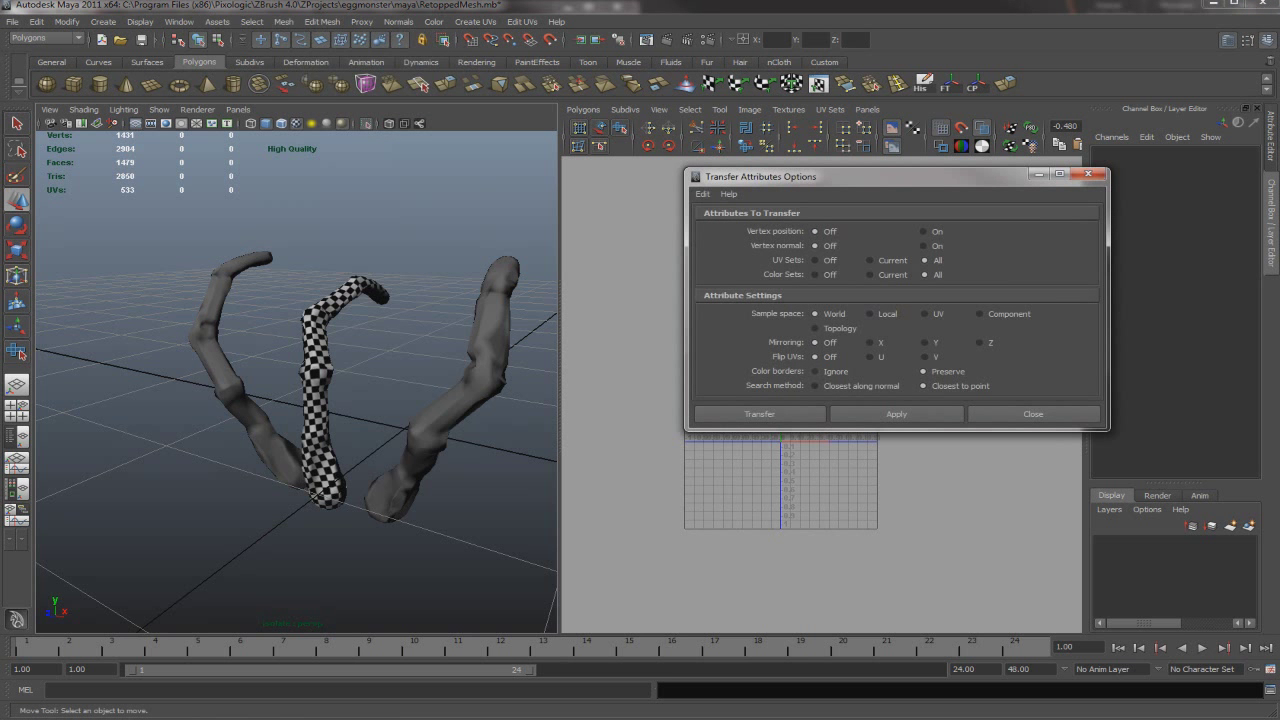
click(759, 413)
key(q)
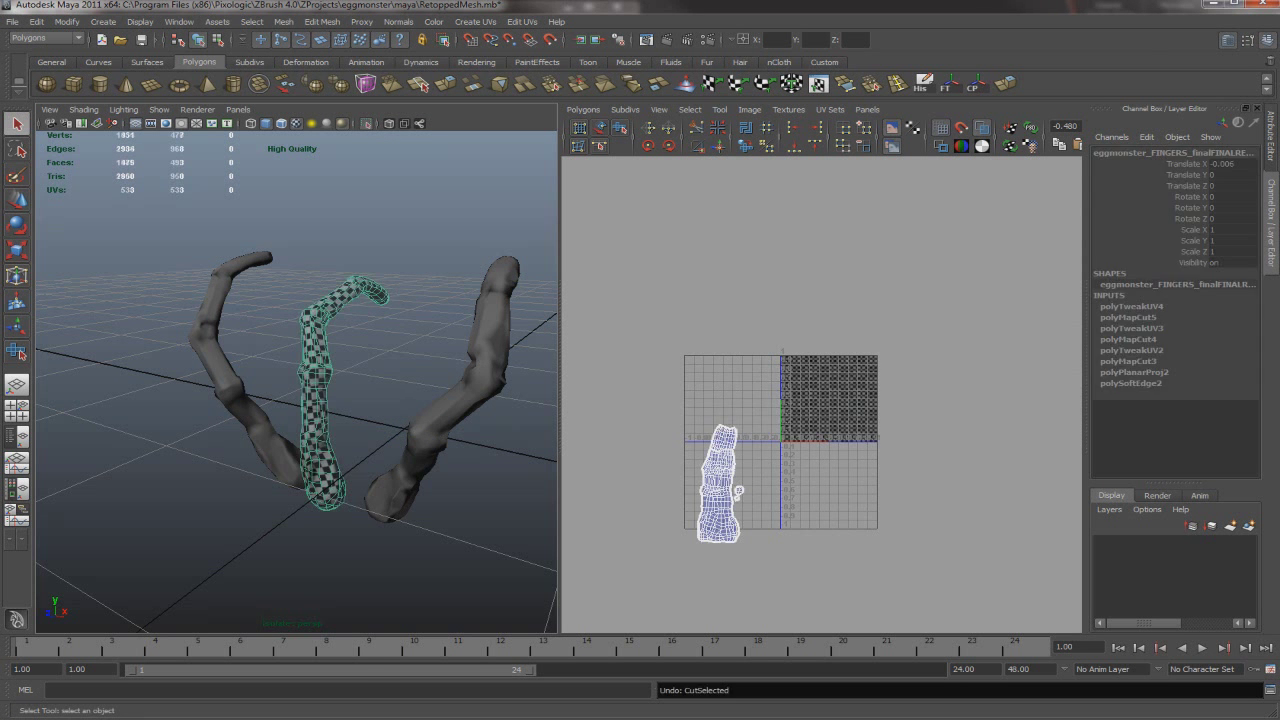
click(284, 21)
click(437, 127)
alt+drag(300, 450, 380, 450)
scroll(297, 382, down, 2)
key(ctrl+z)
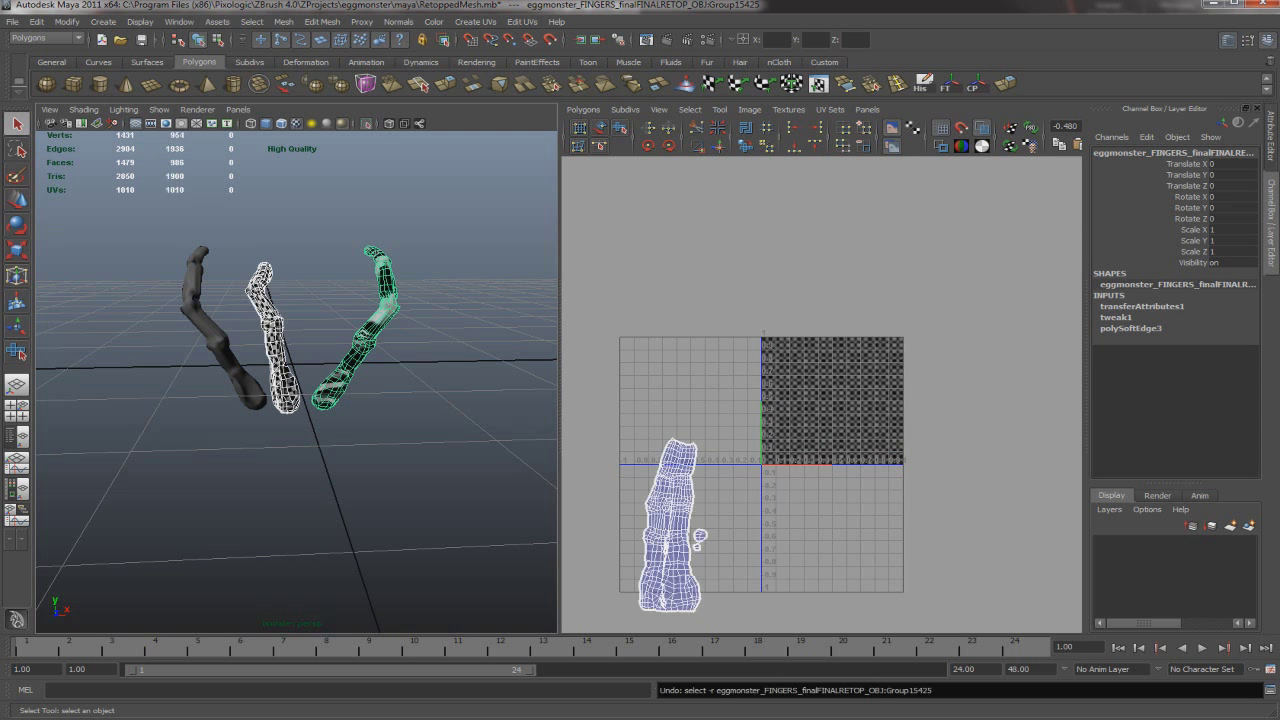
Delete construction history on all objects and open the Transfer Attributes options
click(920, 84)
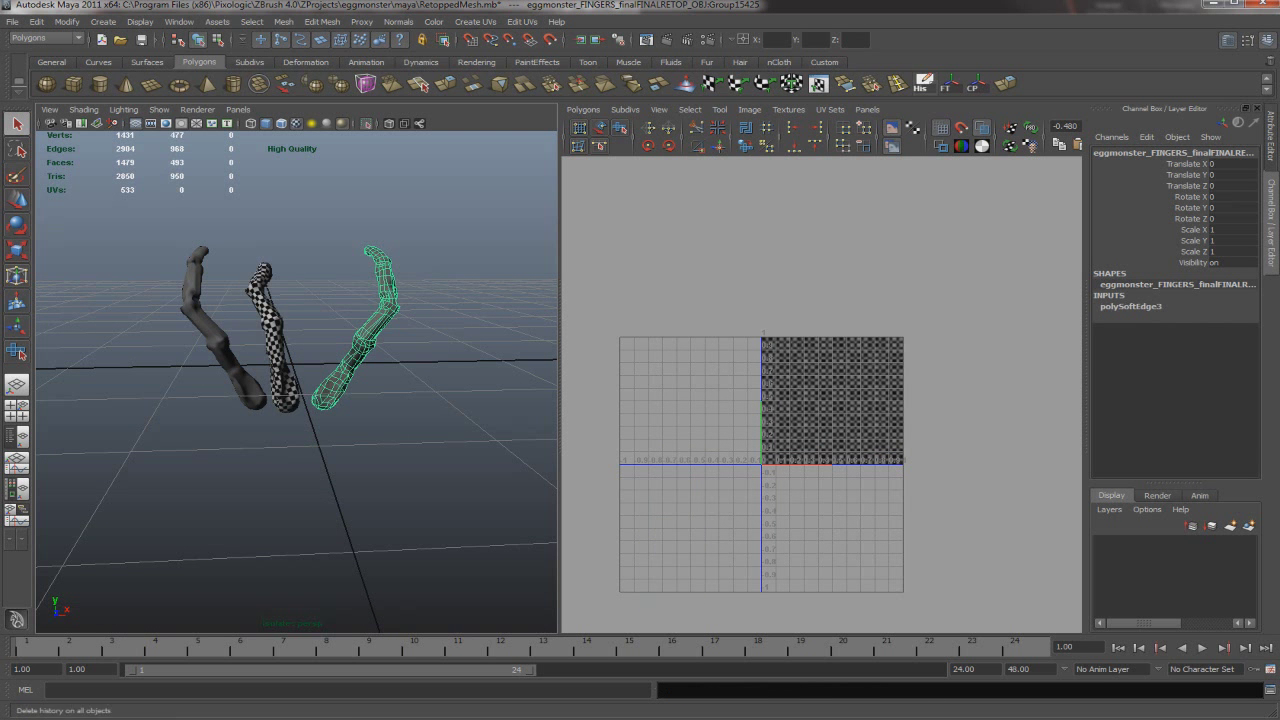
key(ctrl+z)
click(283, 21)
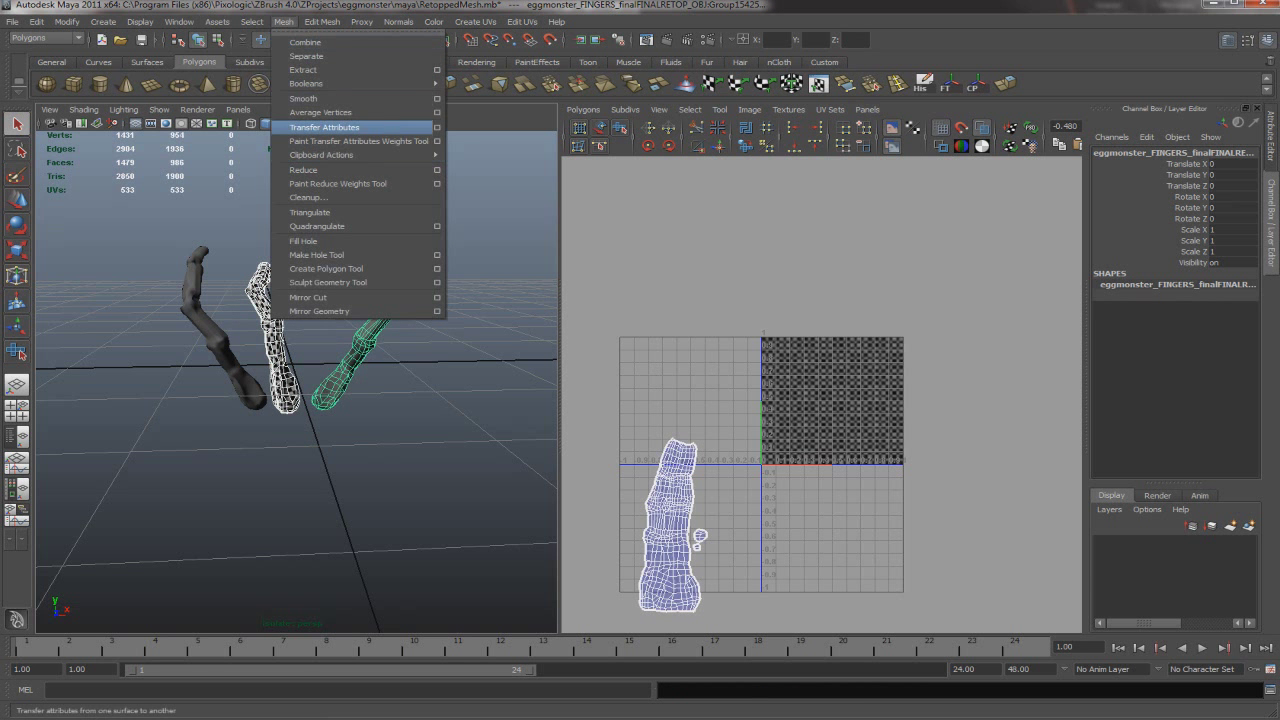
click(437, 127)
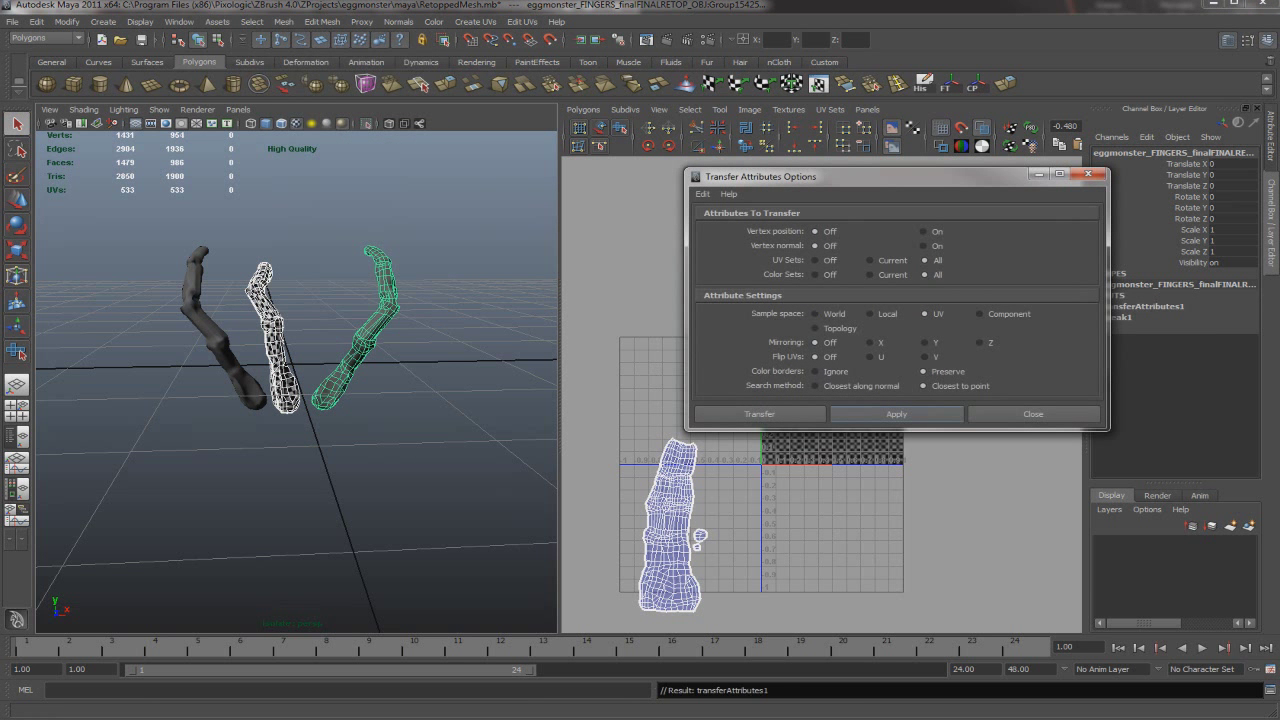
scroll(297, 380, up, 3)
Set Transfer Attributes to Color Sets off, normal-based search and local sample space
click(816, 274)
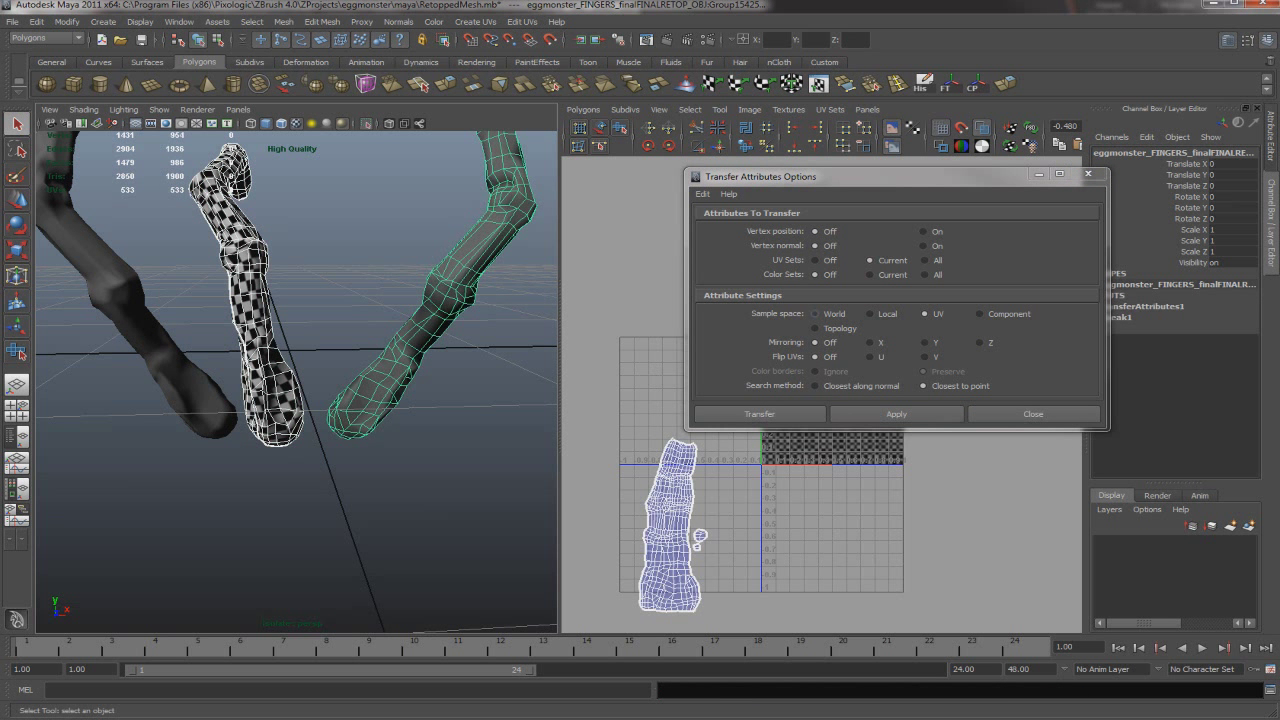
click(815, 385)
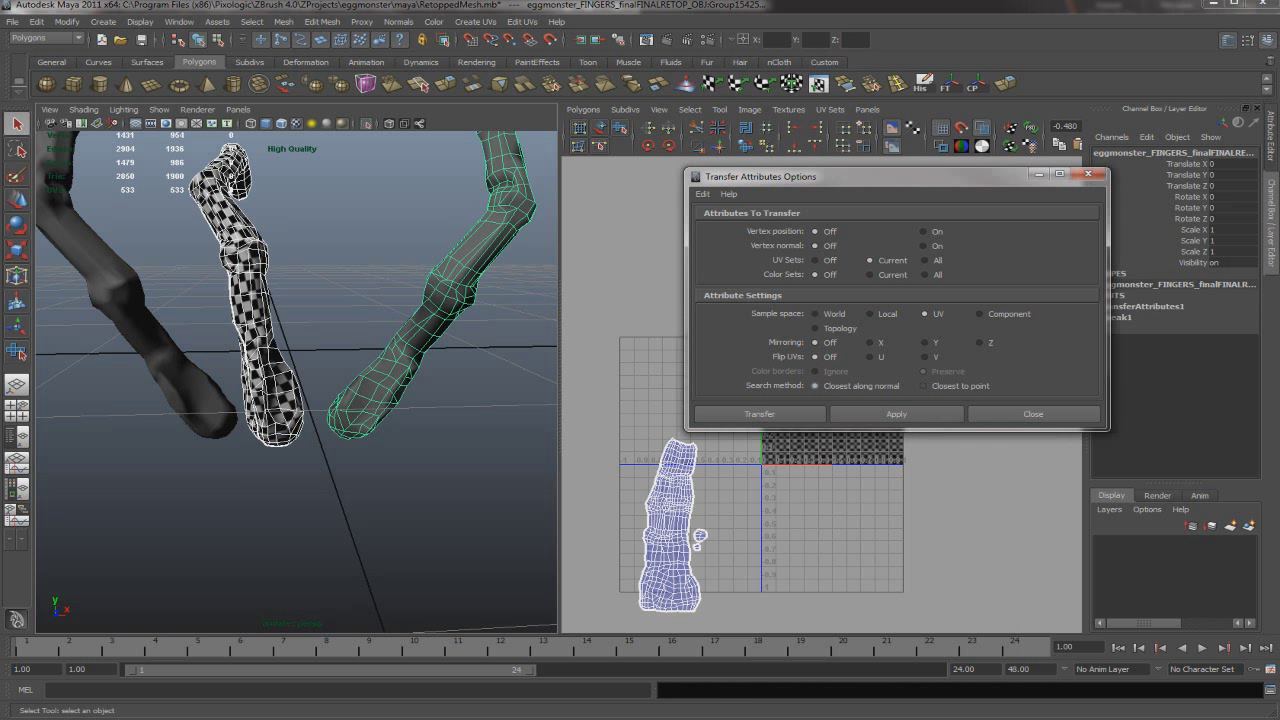
click(870, 314)
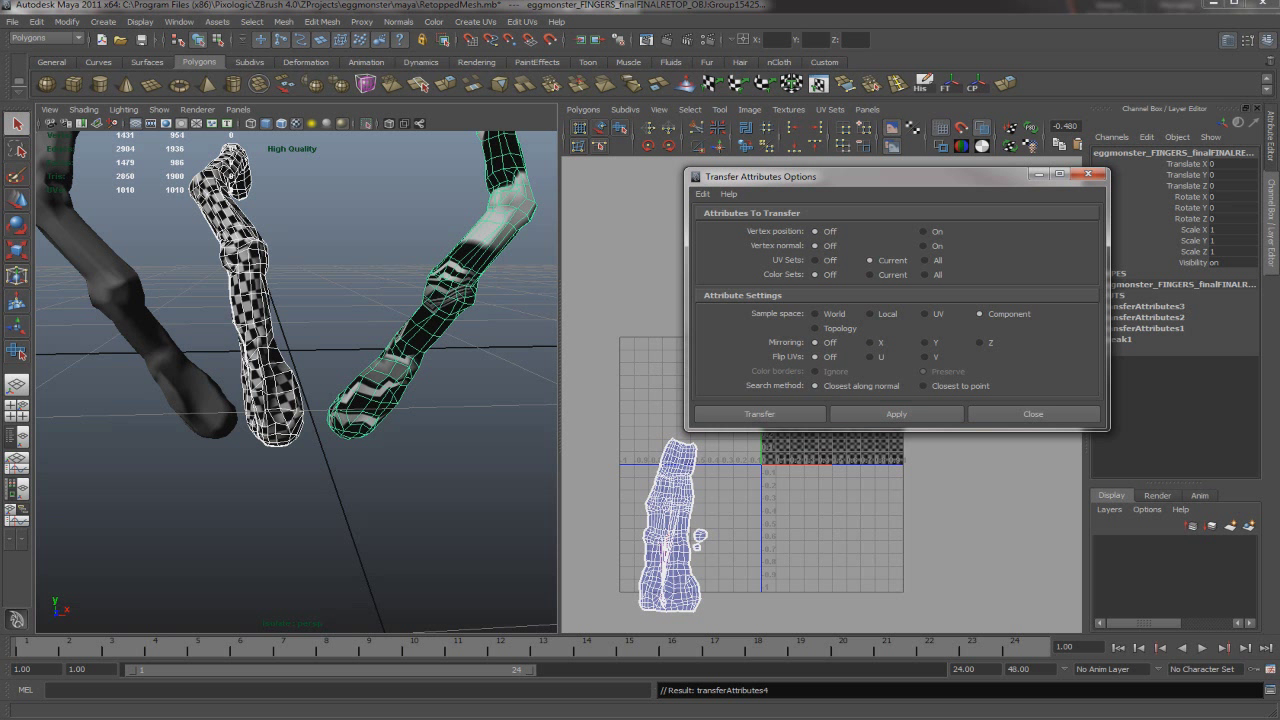
Shift the right finger's UV shell to the right in the UV editor
click(450, 560)
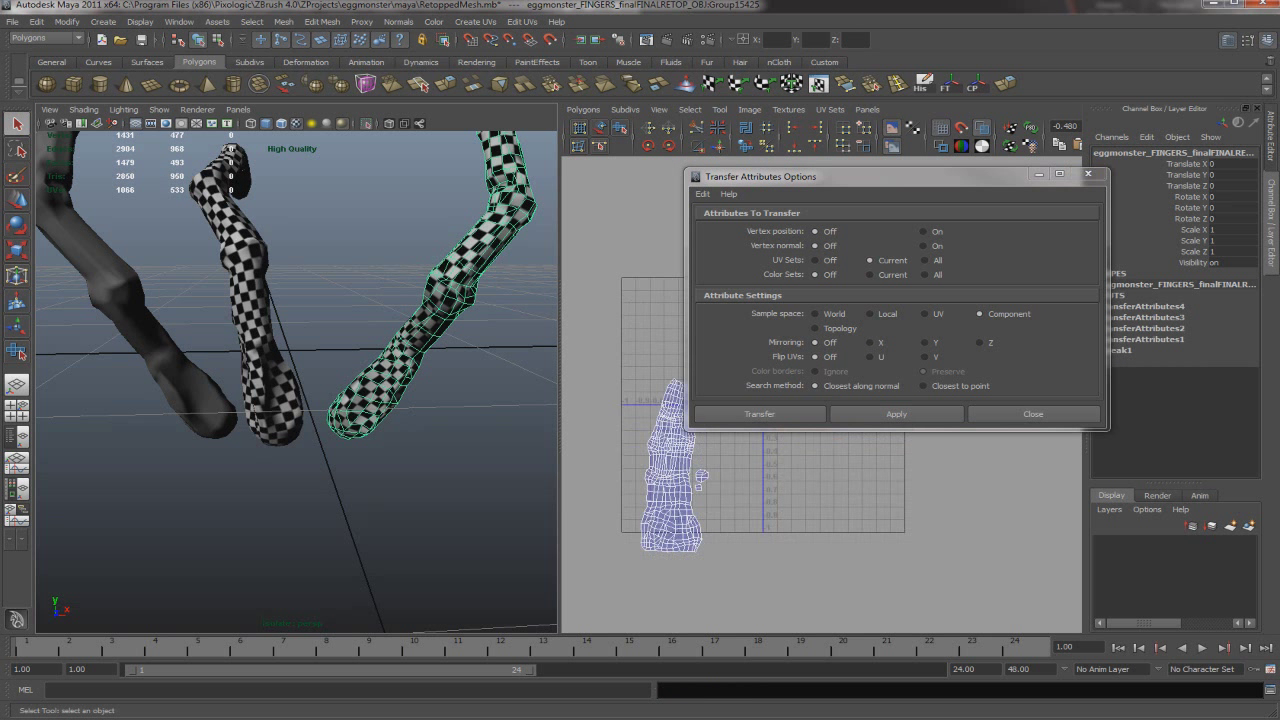
alt+middle_drag(780, 520, 758, 450)
key(ctrl+F12)
key(w)
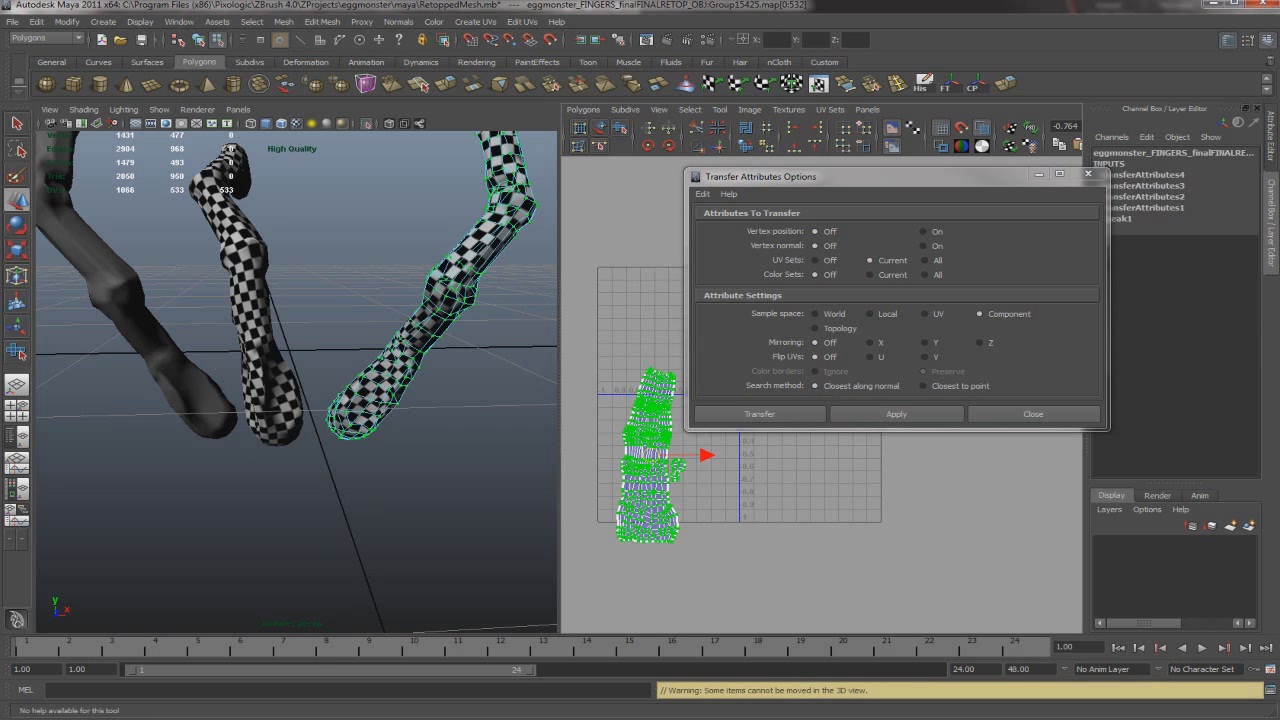
drag(703, 455, 791, 455)
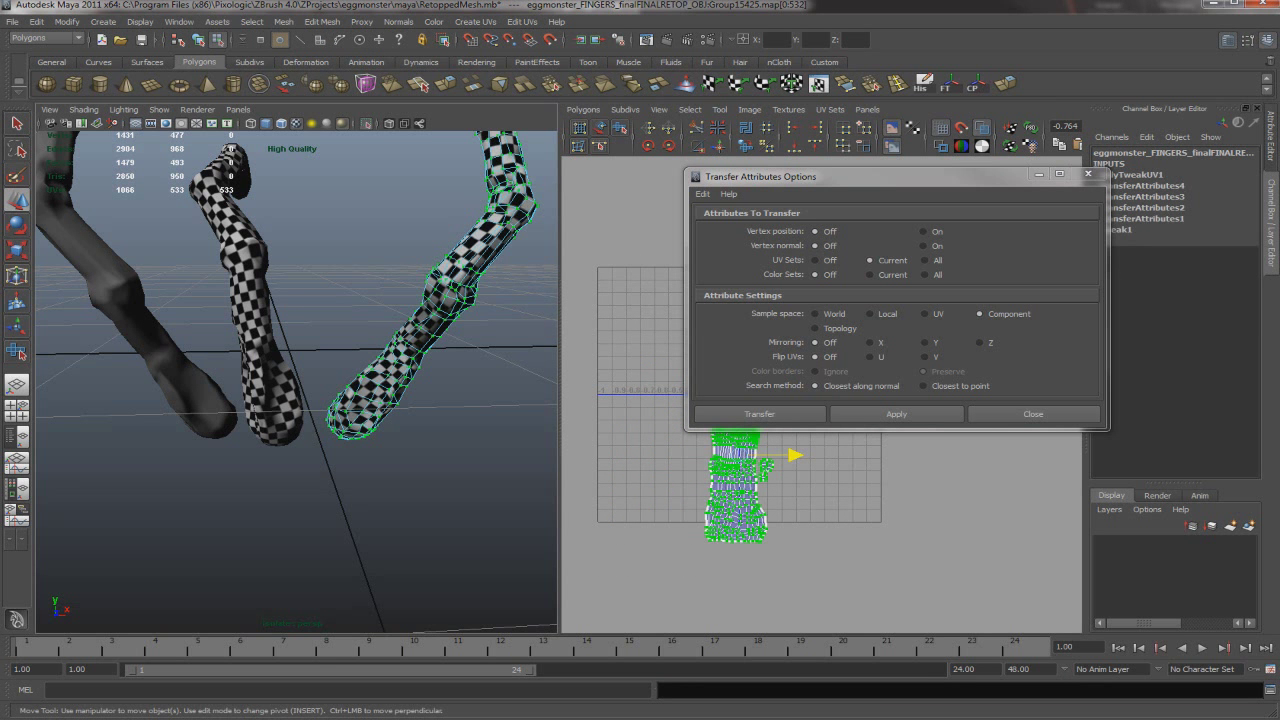
click(450, 560)
alt+drag(450, 540, 380, 450)
right_drag(365, 375, 440, 338)
mouse_move(300, 400)
alt+mouse_down()
mouse_move(365, 400)
mouse_move(280, 390)
alt+mouse_up()
Select the source finger plus the untextured left and right fingers as transfer targets
click(150, 300)
click(270, 380)
shift+click(430, 330)
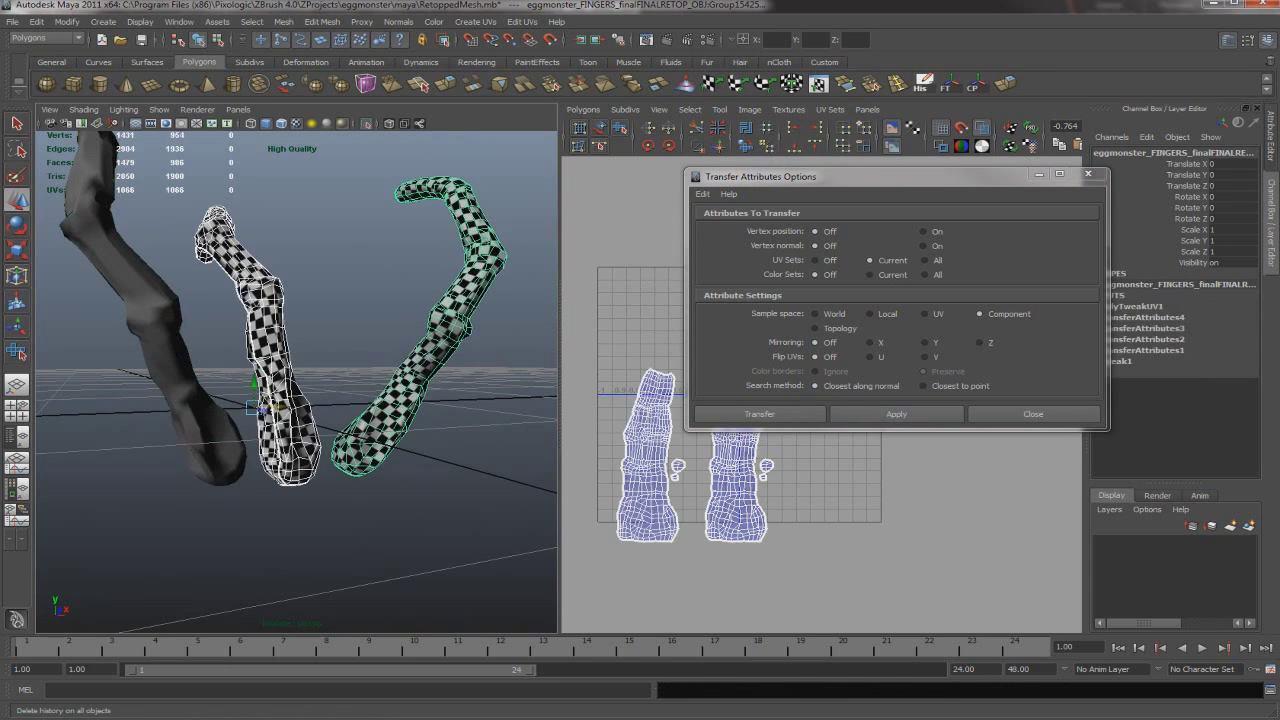
drag(276, 405, 274, 405)
ctrl+click(275, 400)
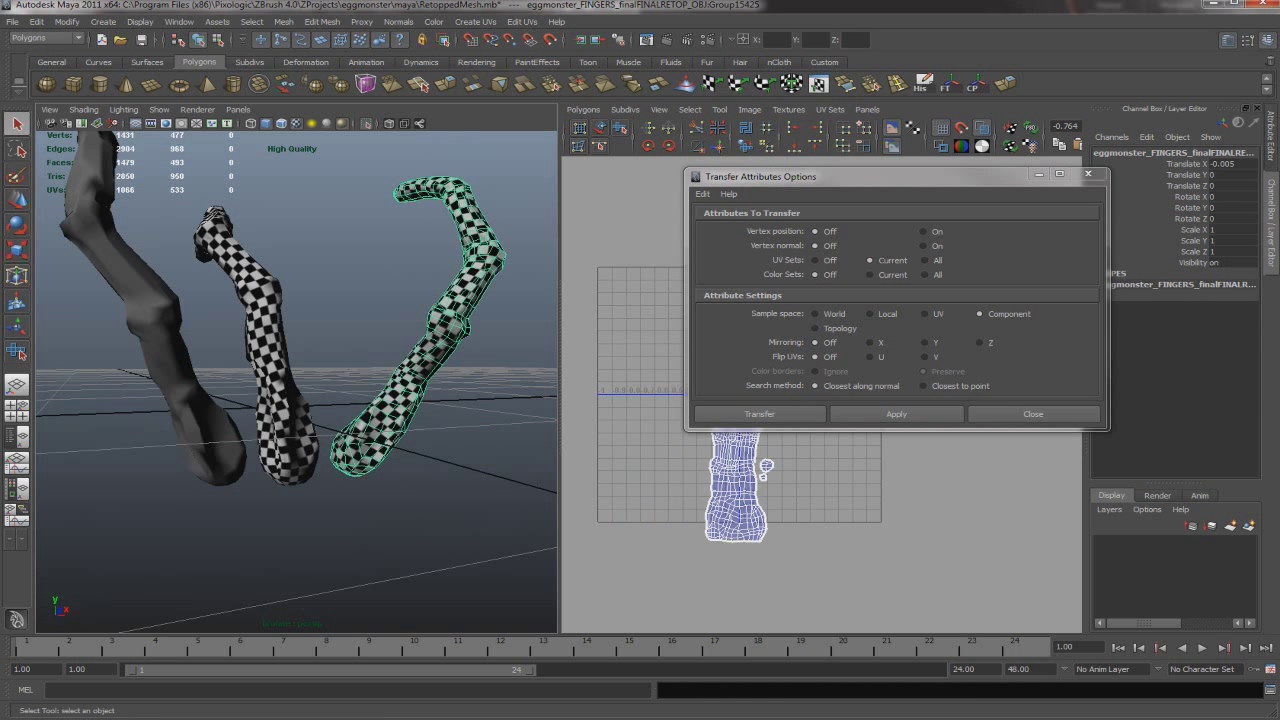
shift+click(160, 310)
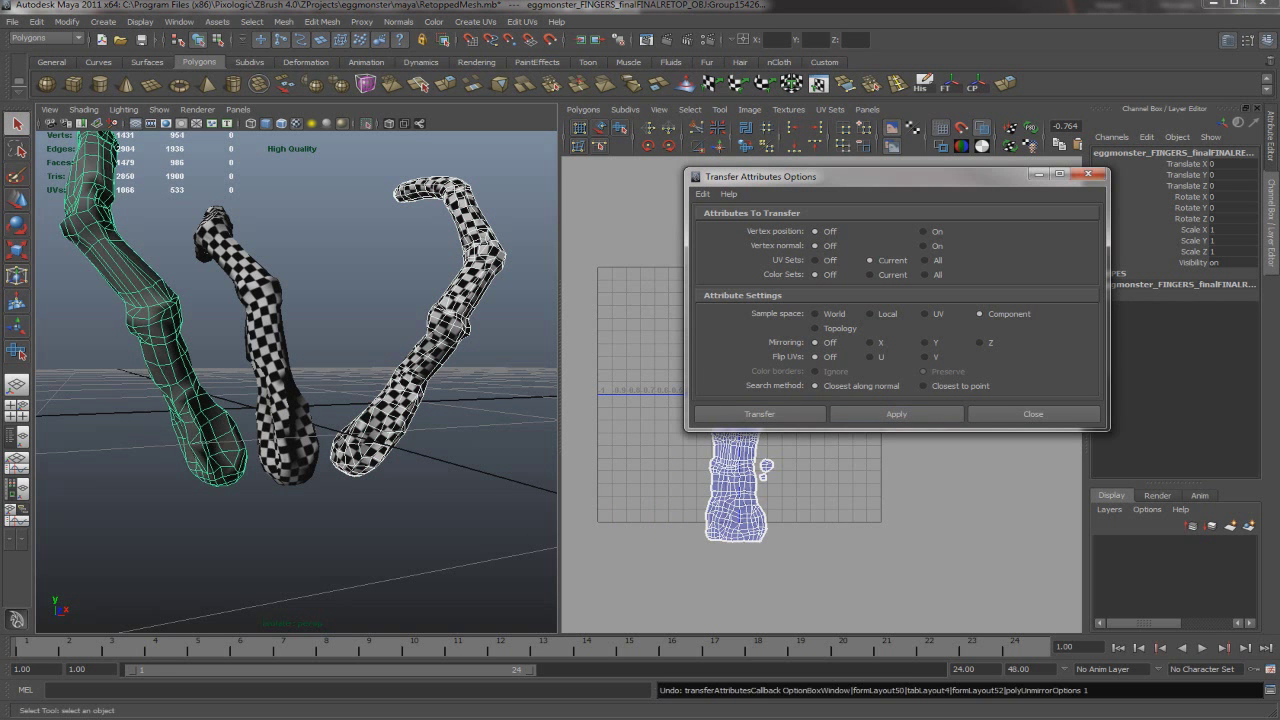
key(f)
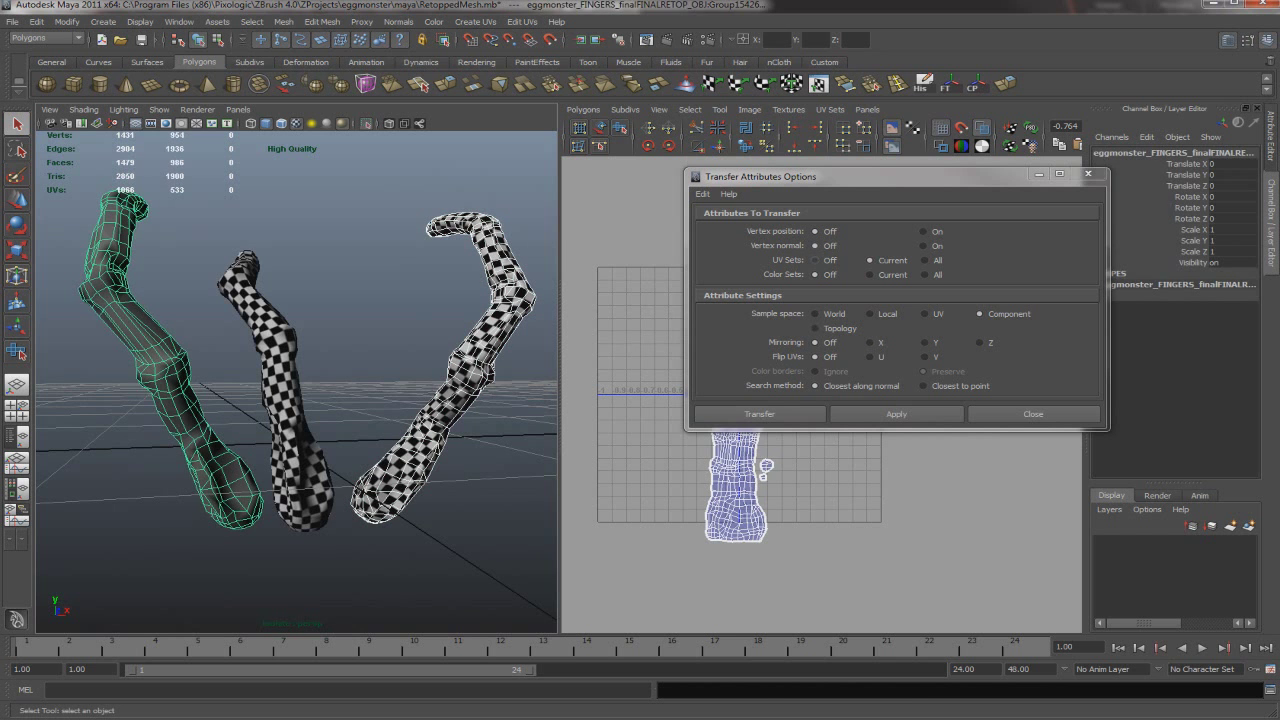
Apply the transfer with UV Sets All, UV sample space and closest-position matching
click(924, 260)
click(925, 314)
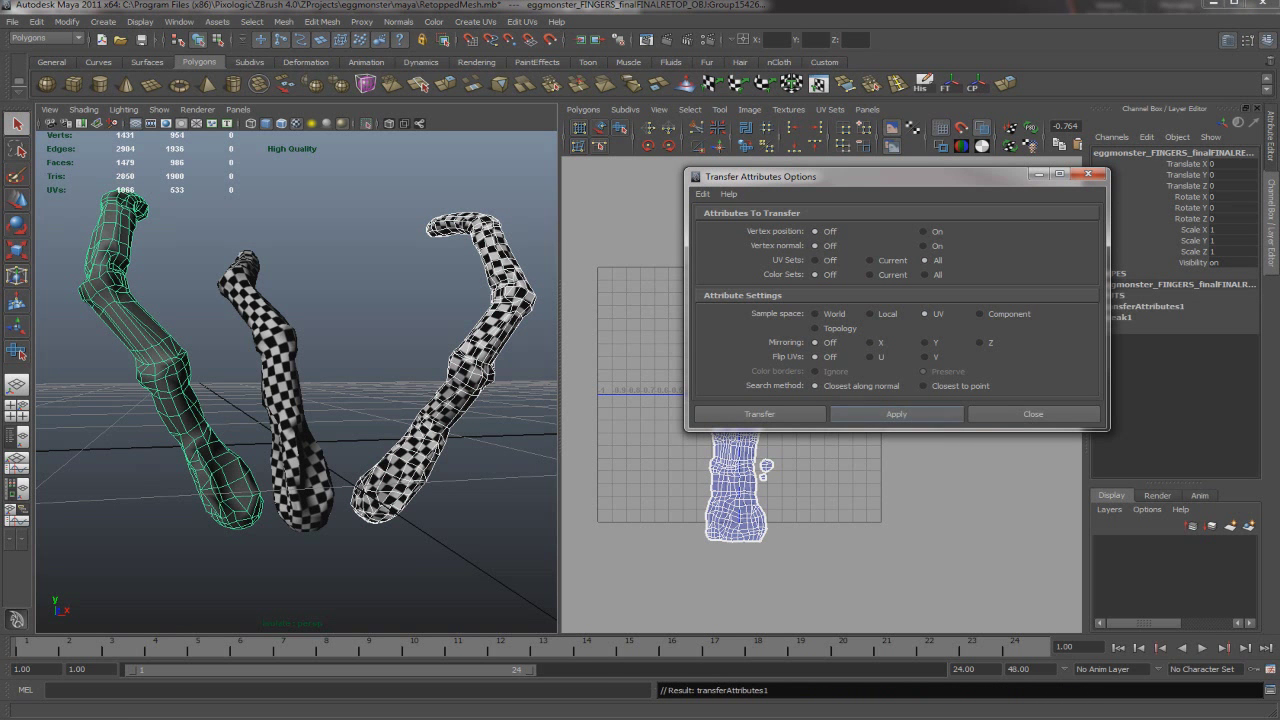
alt+drag(300, 350, 400, 352)
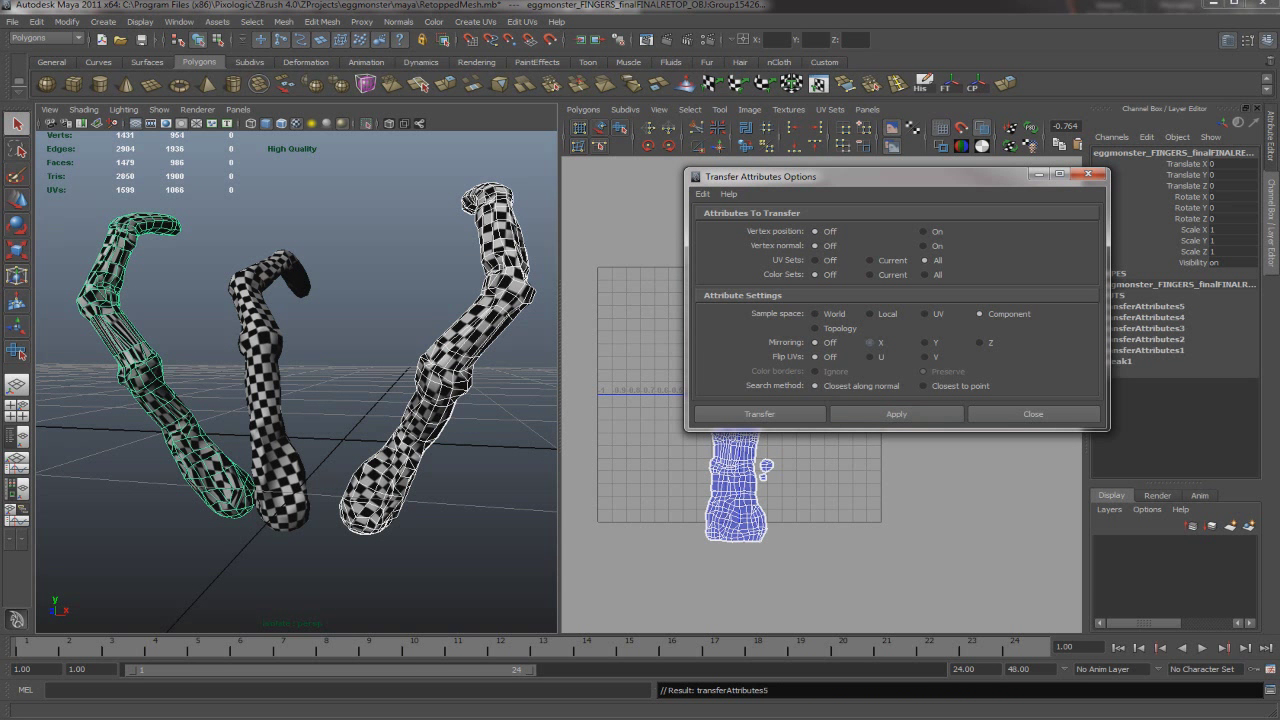
alt+drag(300, 350, 360, 345)
click(924, 385)
click(896, 413)
click(978, 128)
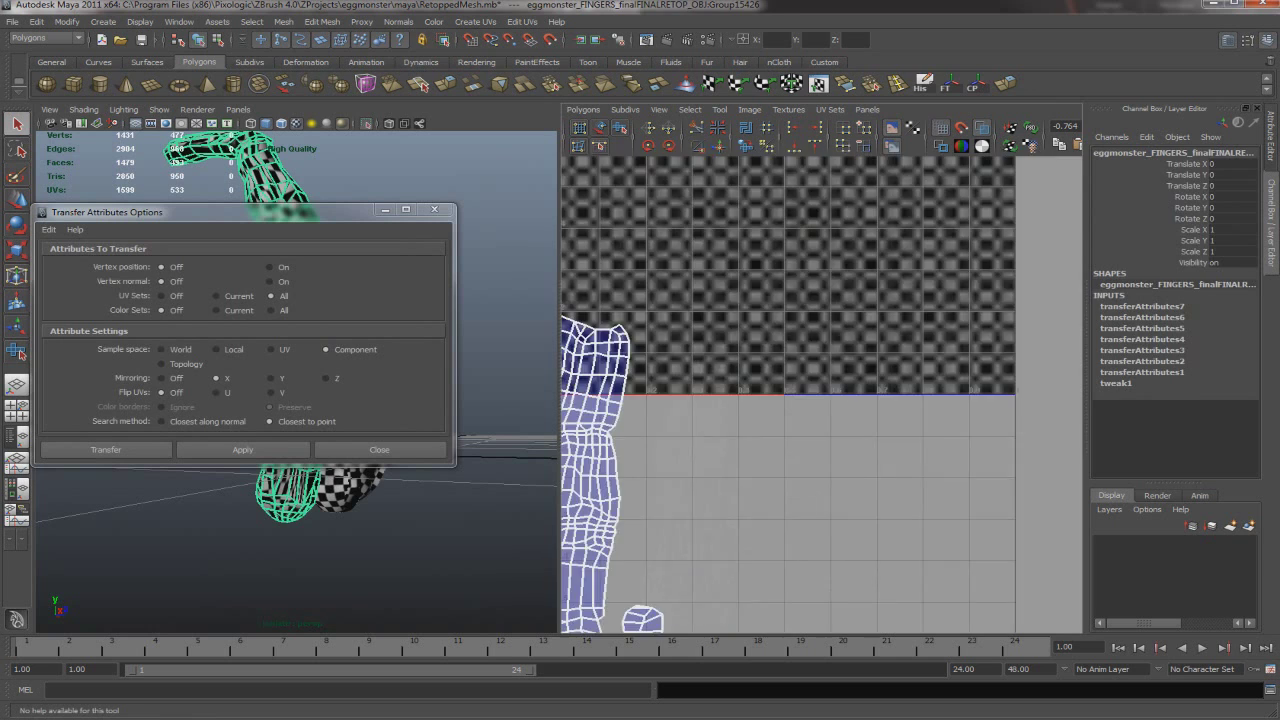
Sew the finger shell's split UV seams closed with Move and Sew UV Edges
scroll(840, 400, up, 5)
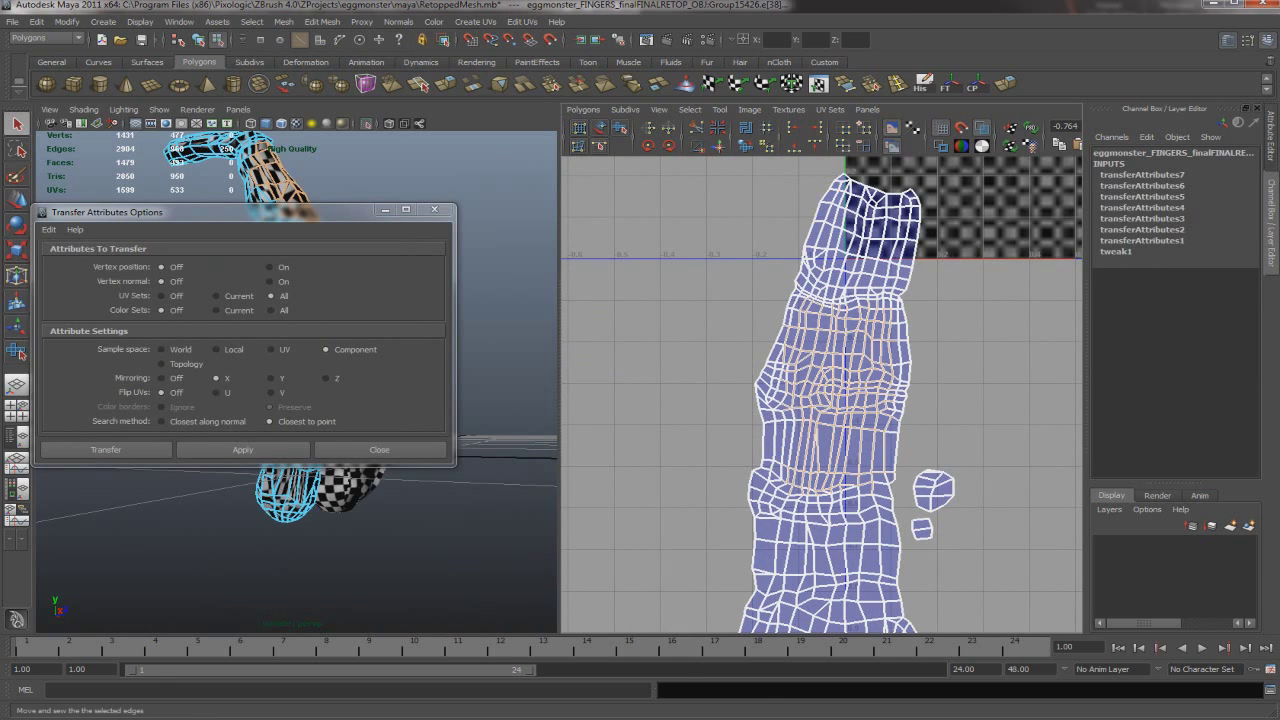
click(718, 146)
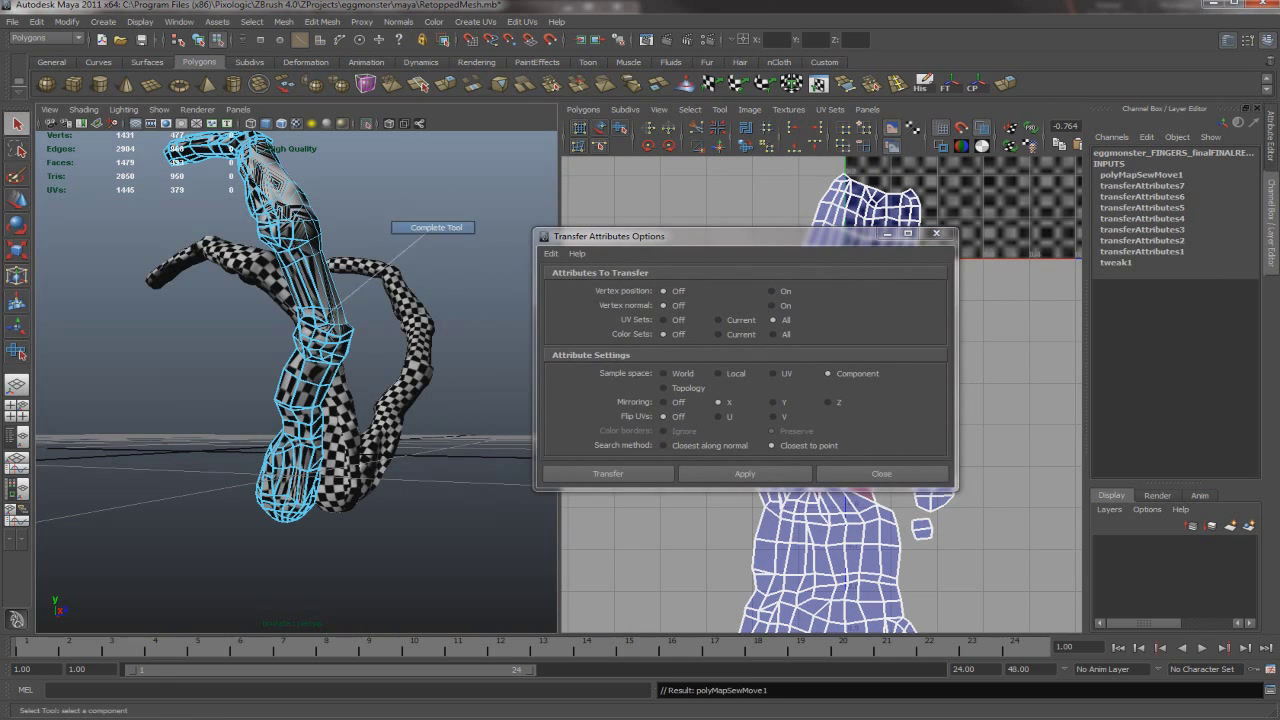
key(F8)
Select the unwanted finger mesh on the creature and delete it
alt+drag(300, 400, 530, 403)
click(465, 340)
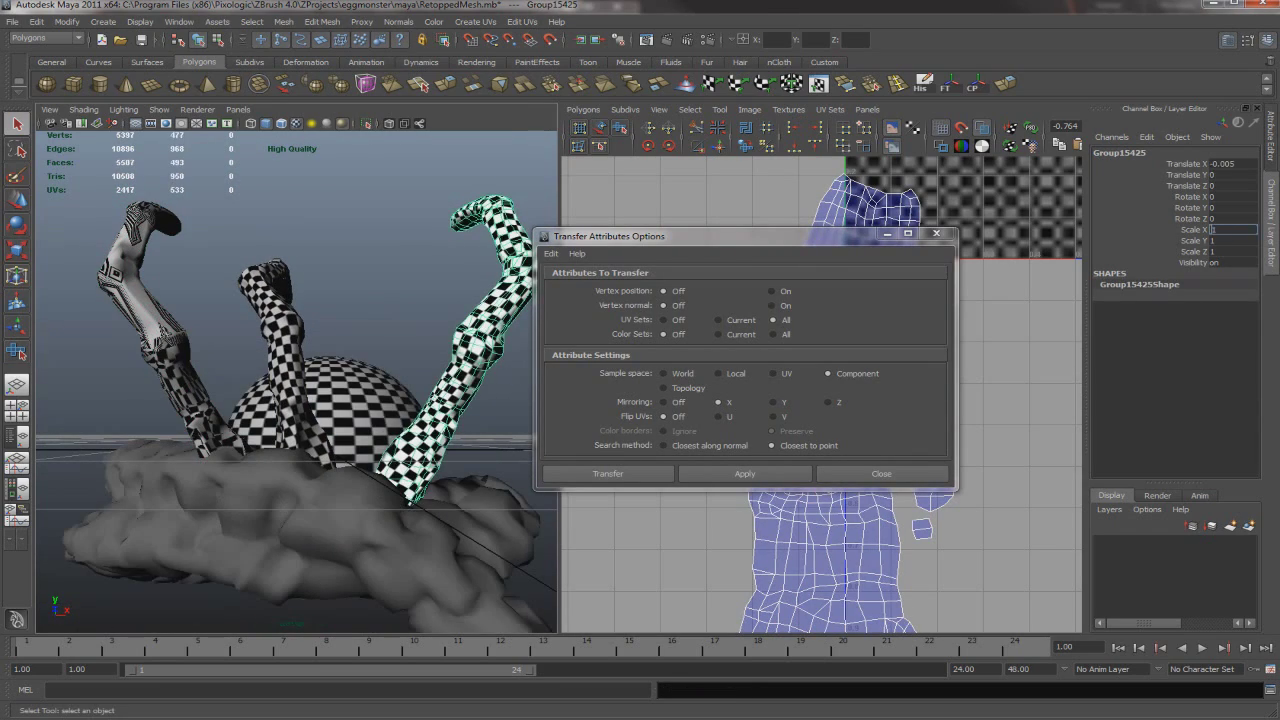
click(170, 300)
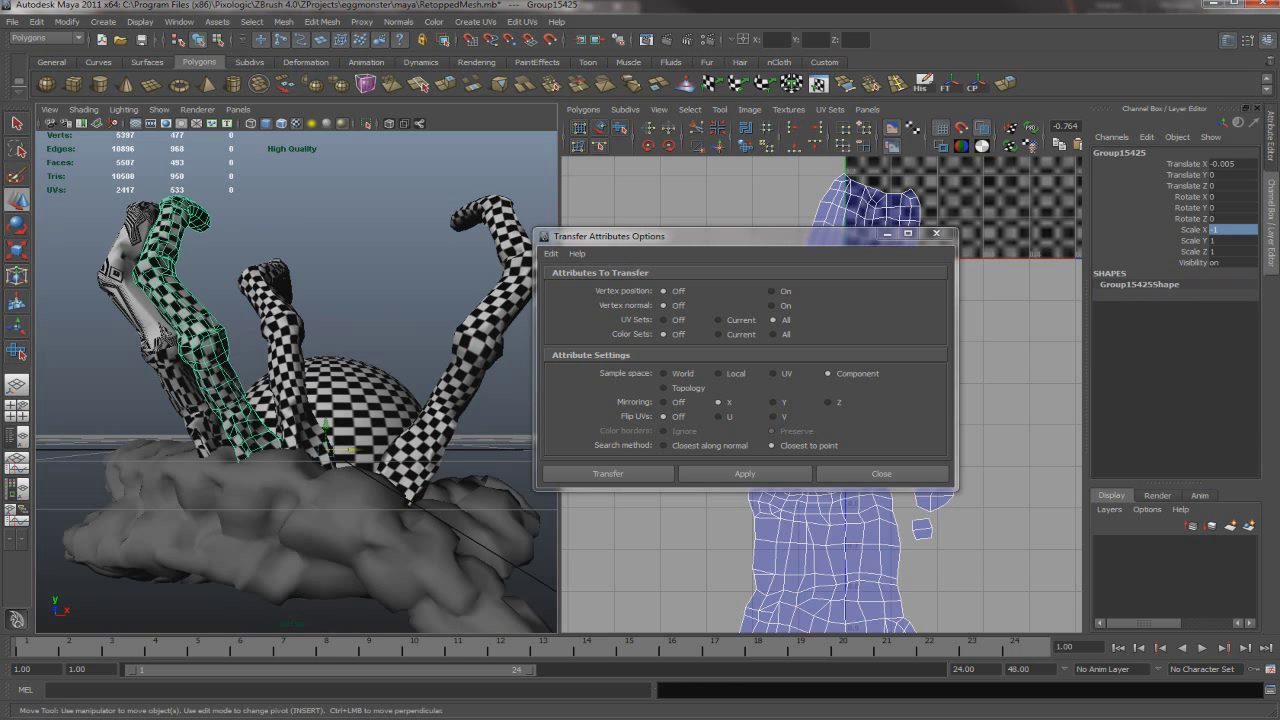
alt+drag(300, 380, 400, 375)
key(5)
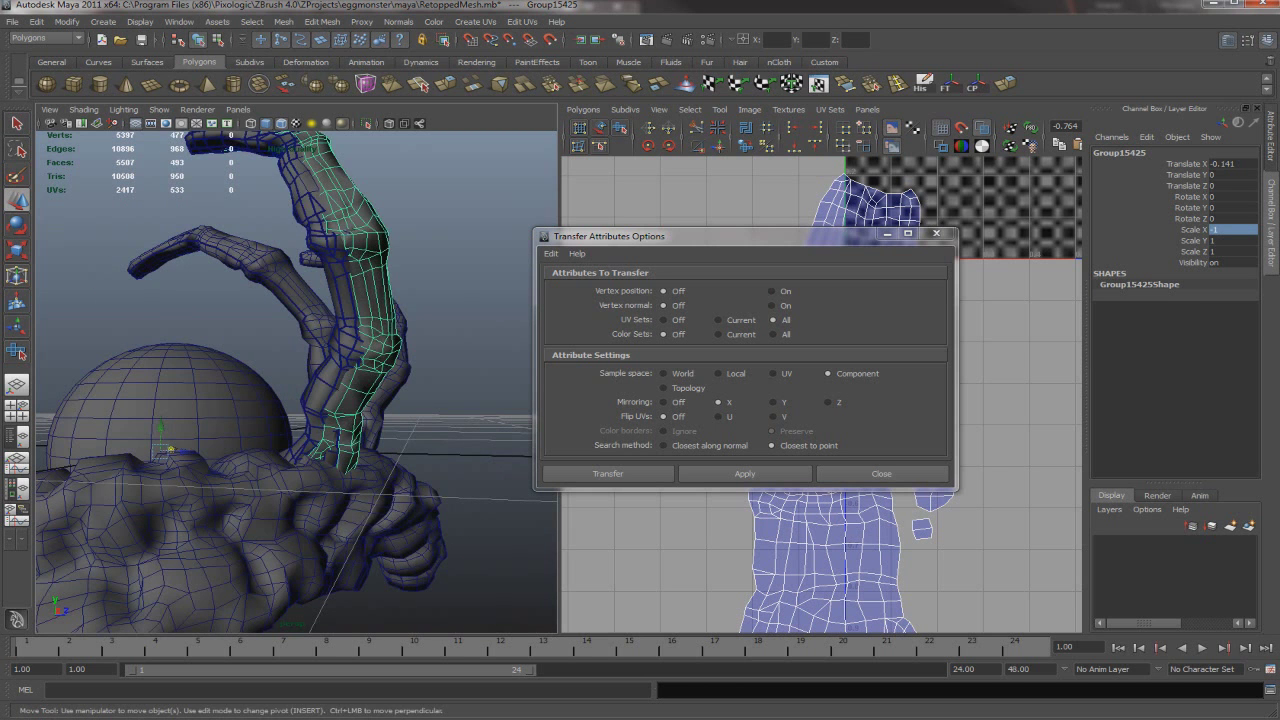
alt+drag(400, 375, 530, 370)
mouse_move(300, 380)
alt+mouse_down()
mouse_move(485, 370)
mouse_move(455, 320)
mouse_move(540, 328)
mouse_move(530, 360)
mouse_move(430, 372)
alt+mouse_up()
key(4)
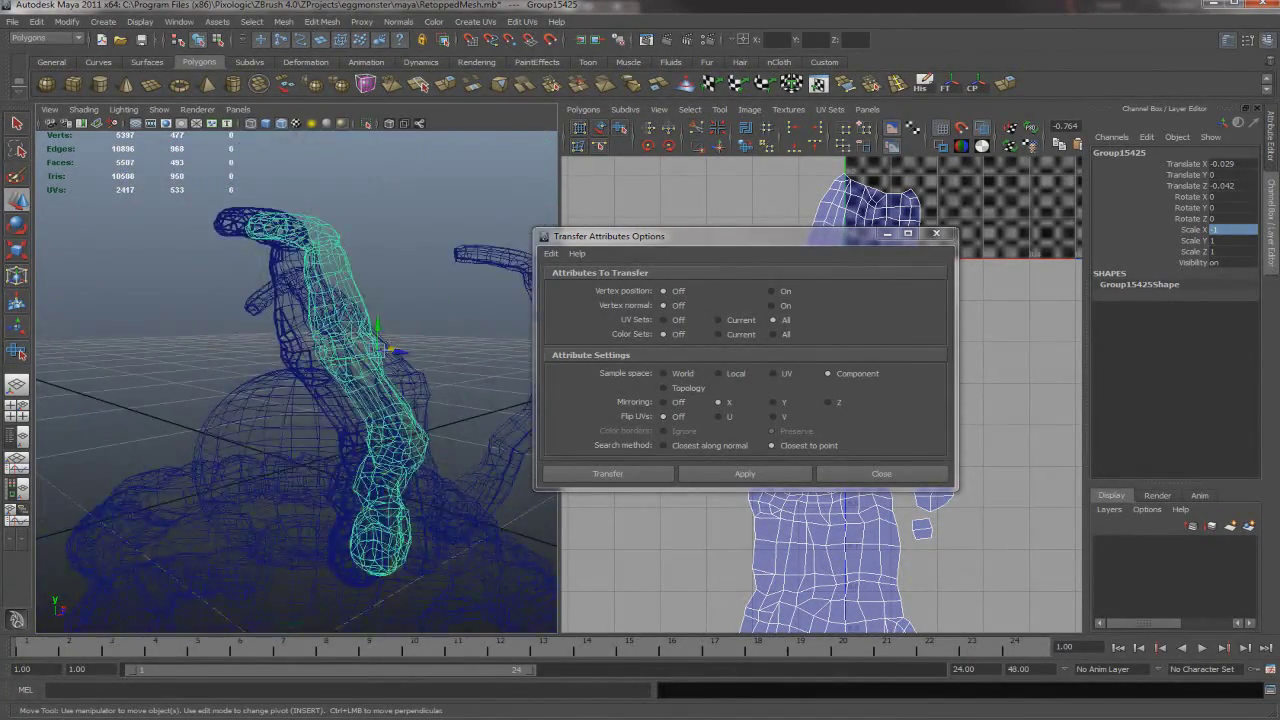
key(5)
scroll(430, 372, up, 5)
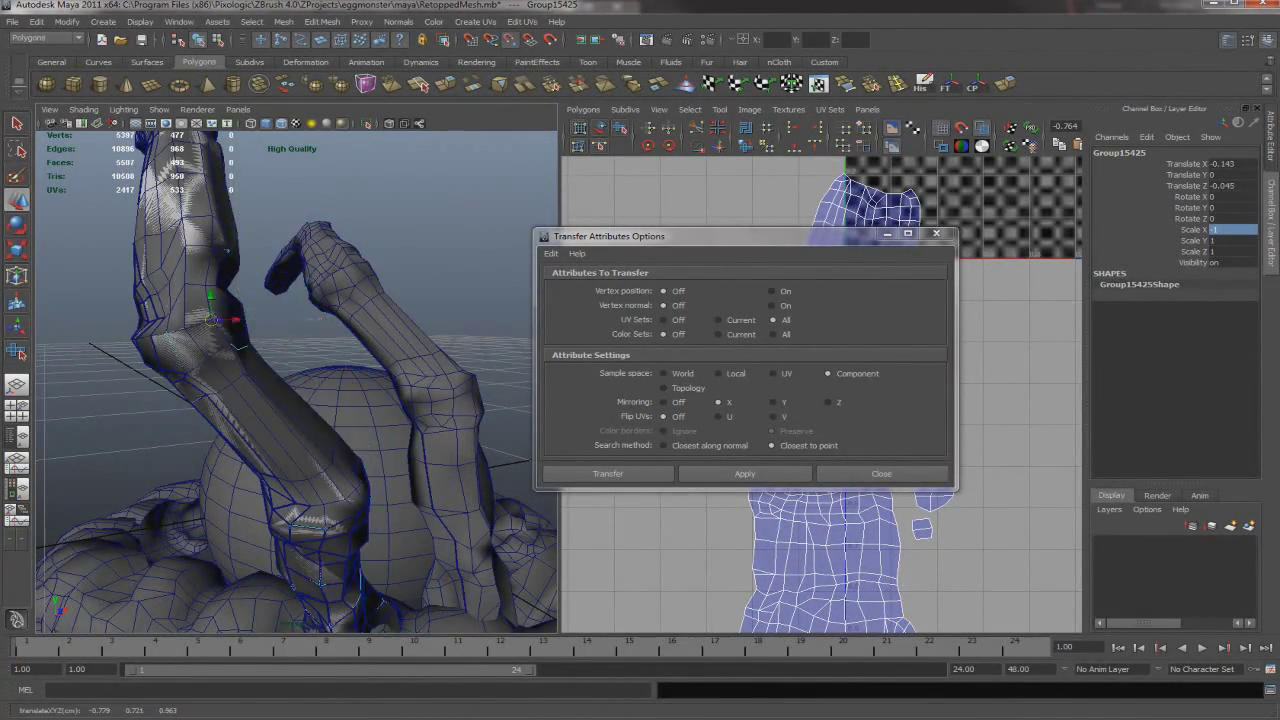
key(Delete)
key(Delete)
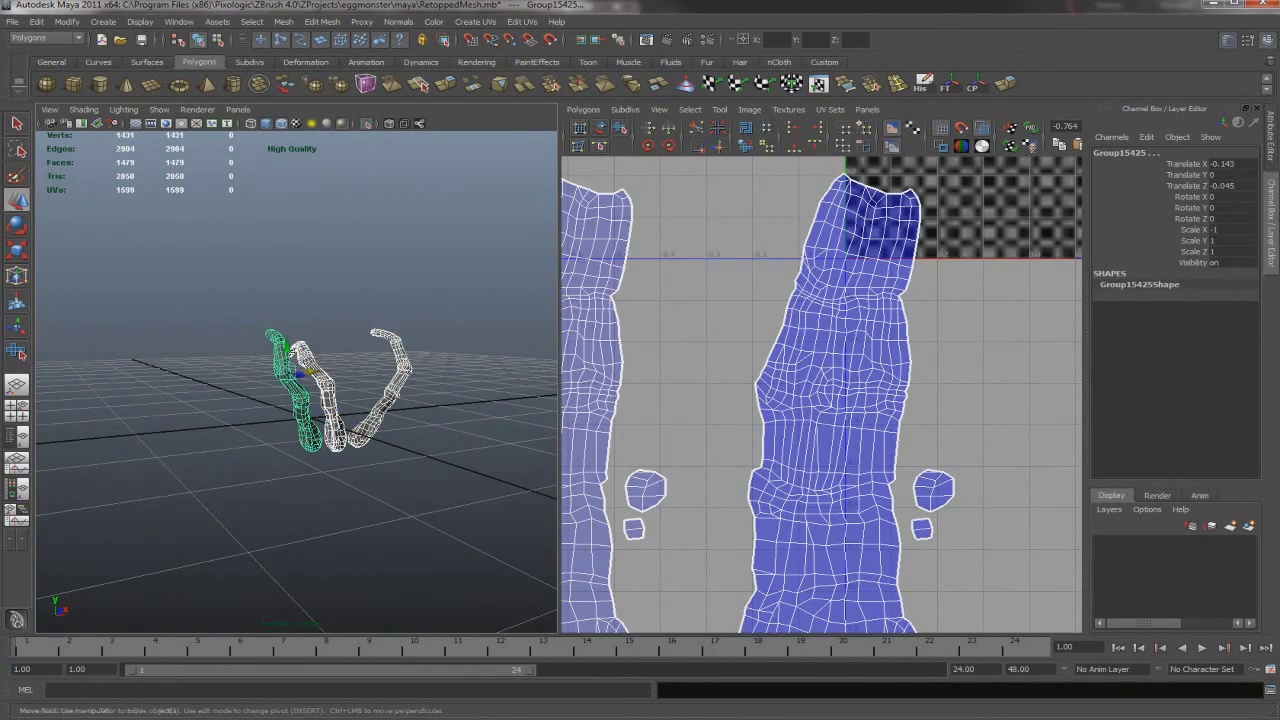
Leave UV component editing and show the finger meshes with the checker texture
scroll(820, 395, down, 5)
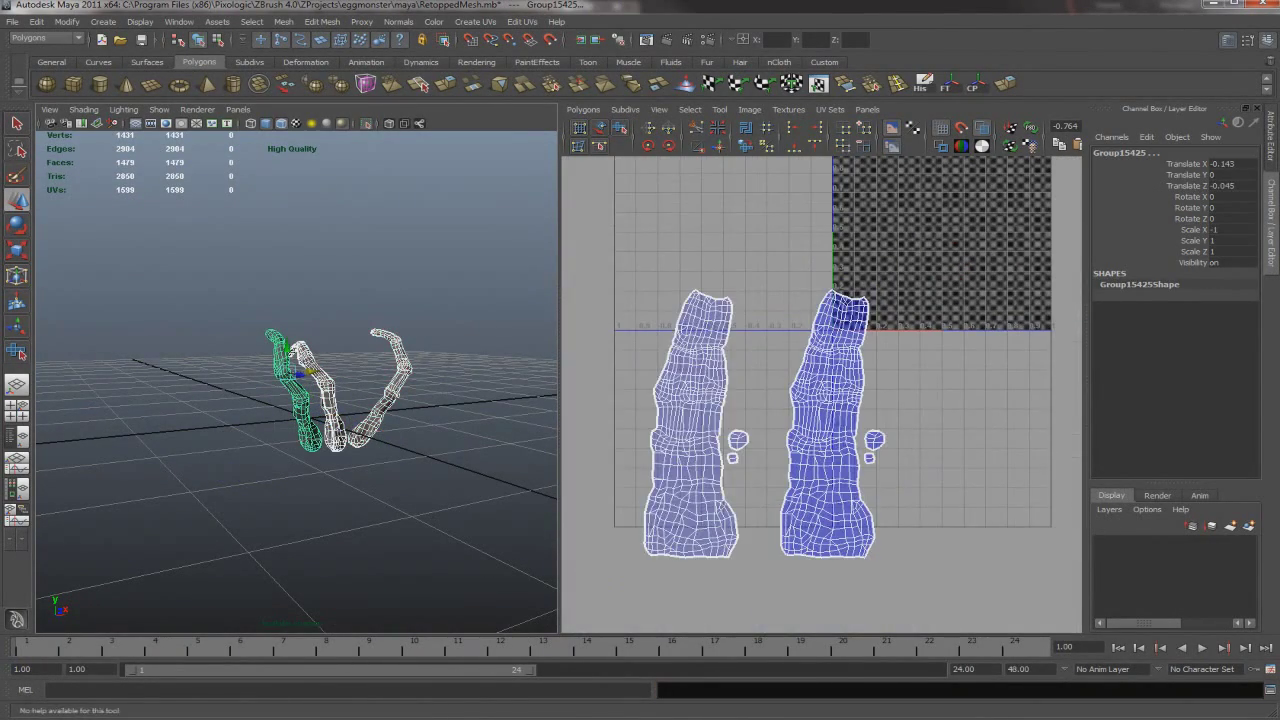
key(ctrl+F12)
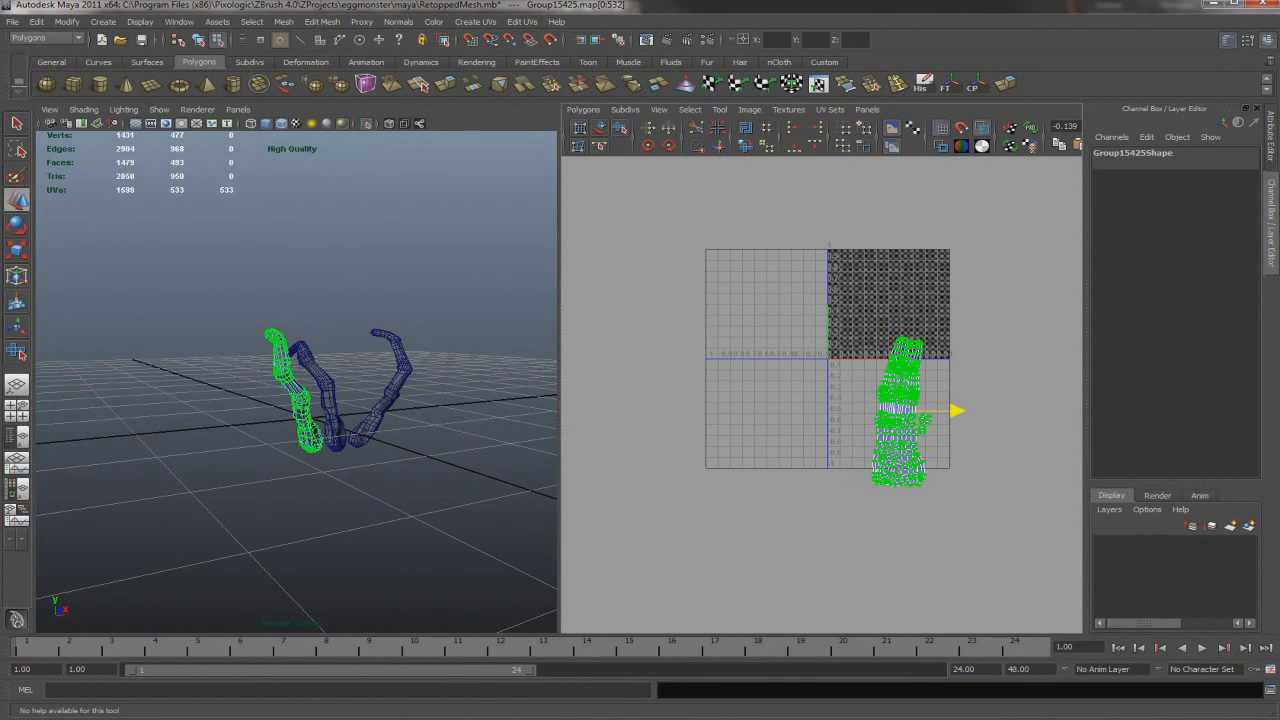
right_drag(310, 420, 300, 470)
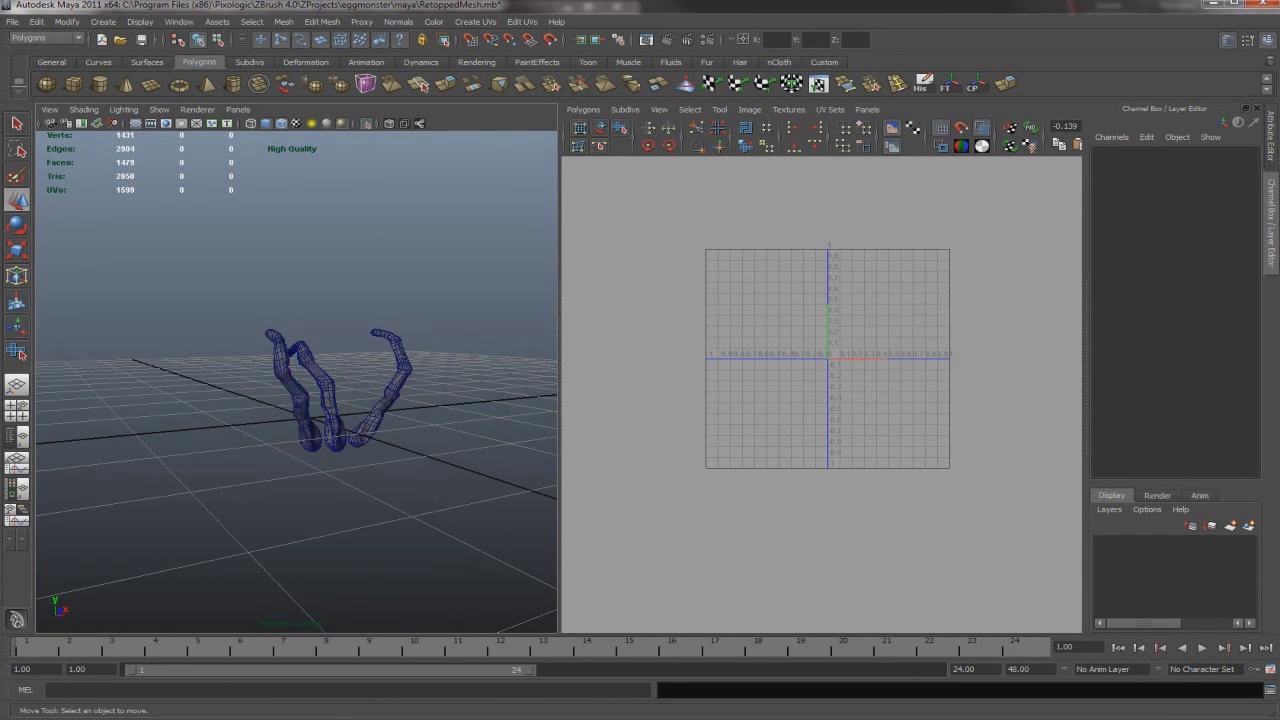
scroll(300, 400, up, 5)
key(6)
key(a)
Scale the three tentacle UV shells down below the 0–1 tile, then deselect
click(455, 330)
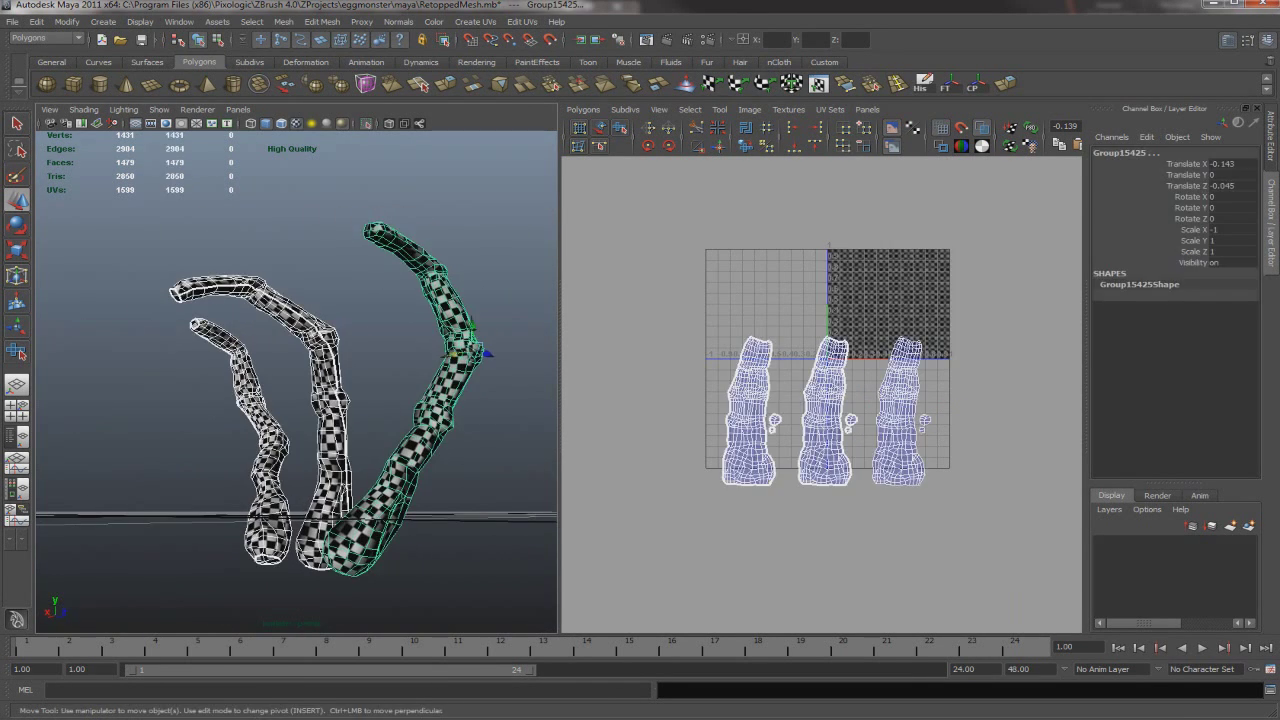
scroll(830, 360, up, 3)
key(a)
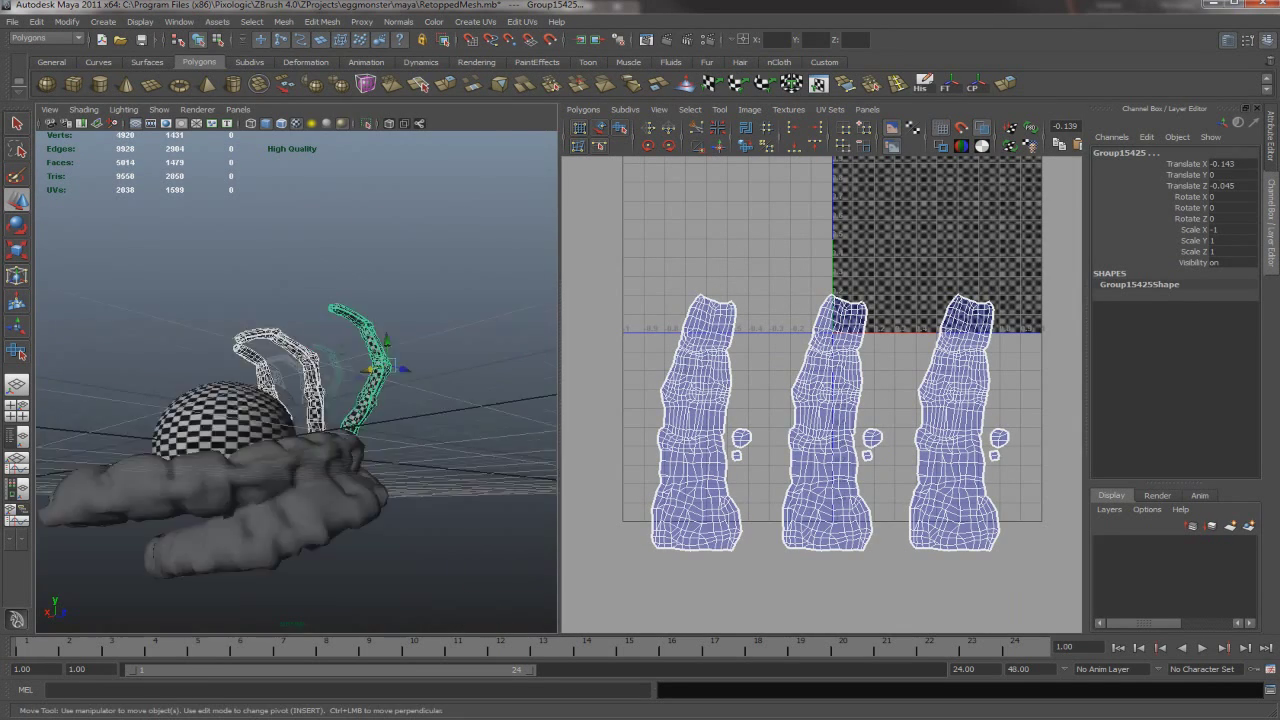
key(w)
key(f)
key(r)
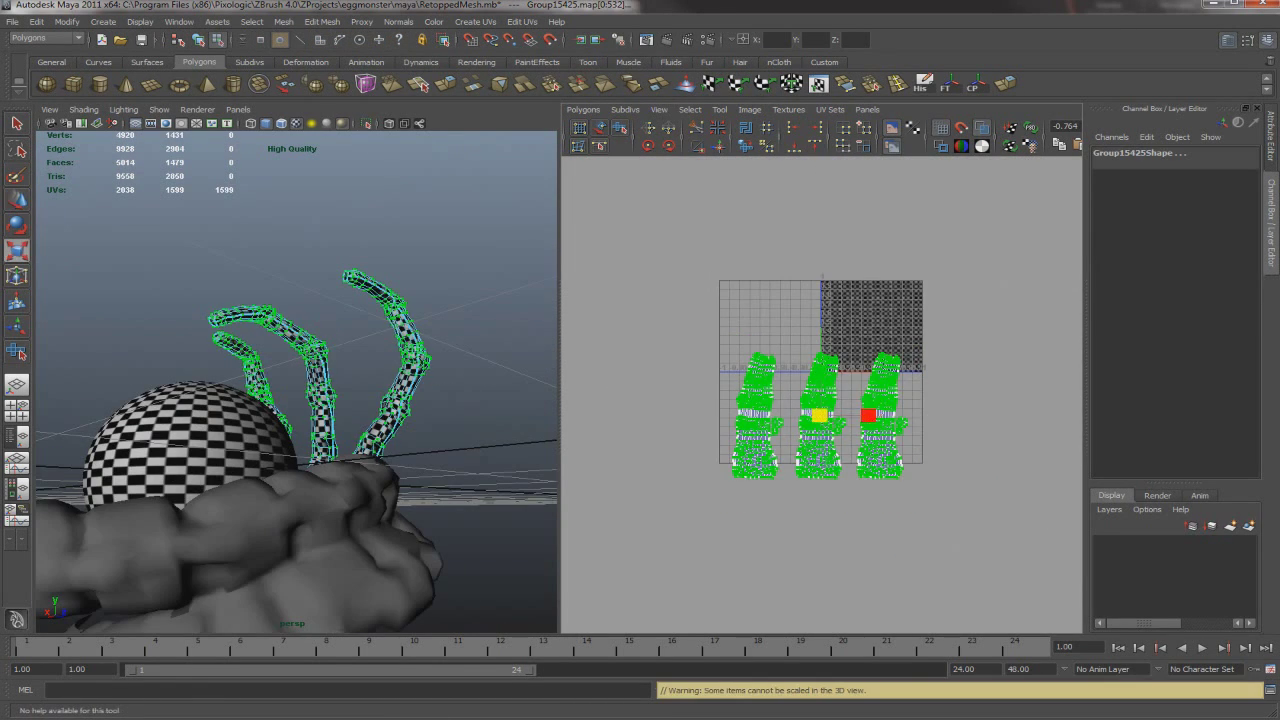
drag(863, 414, 850, 513)
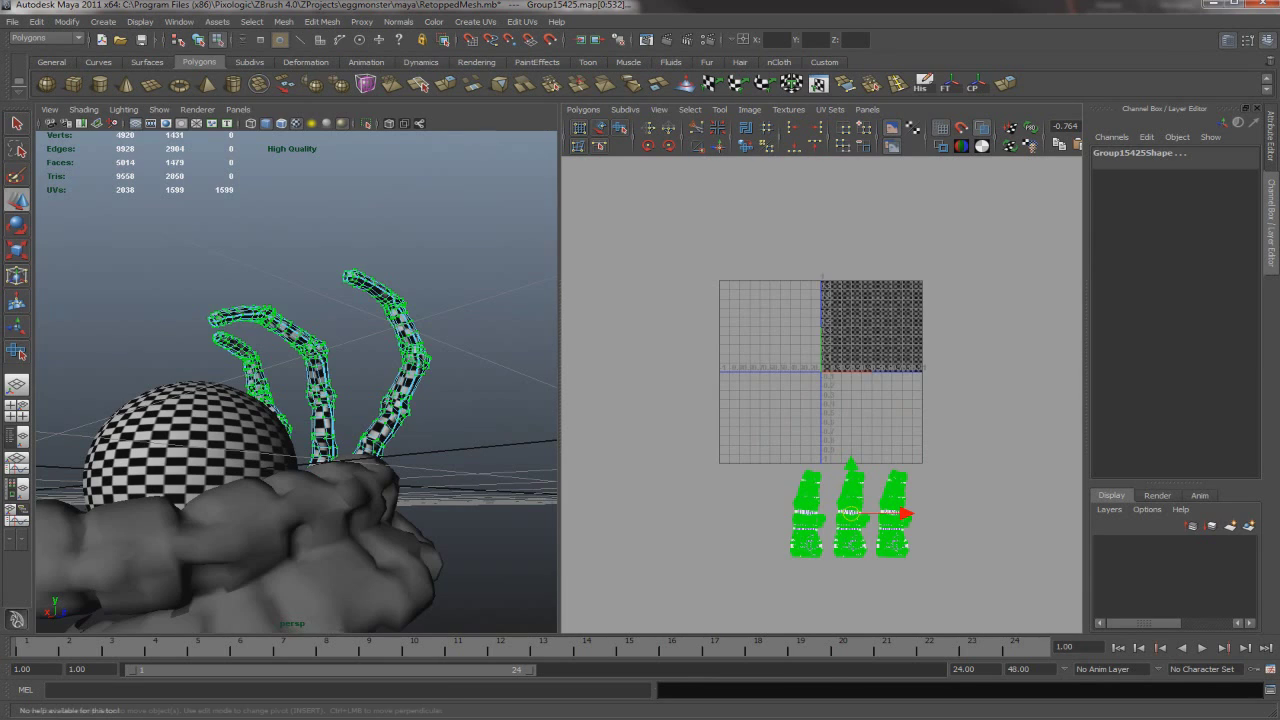
key(q)
click(300, 250)
Select the spine mesh to load its UVs into the editor
alt+right_drag(300, 400, 240, 400)
alt+drag(300, 400, 300, 330)
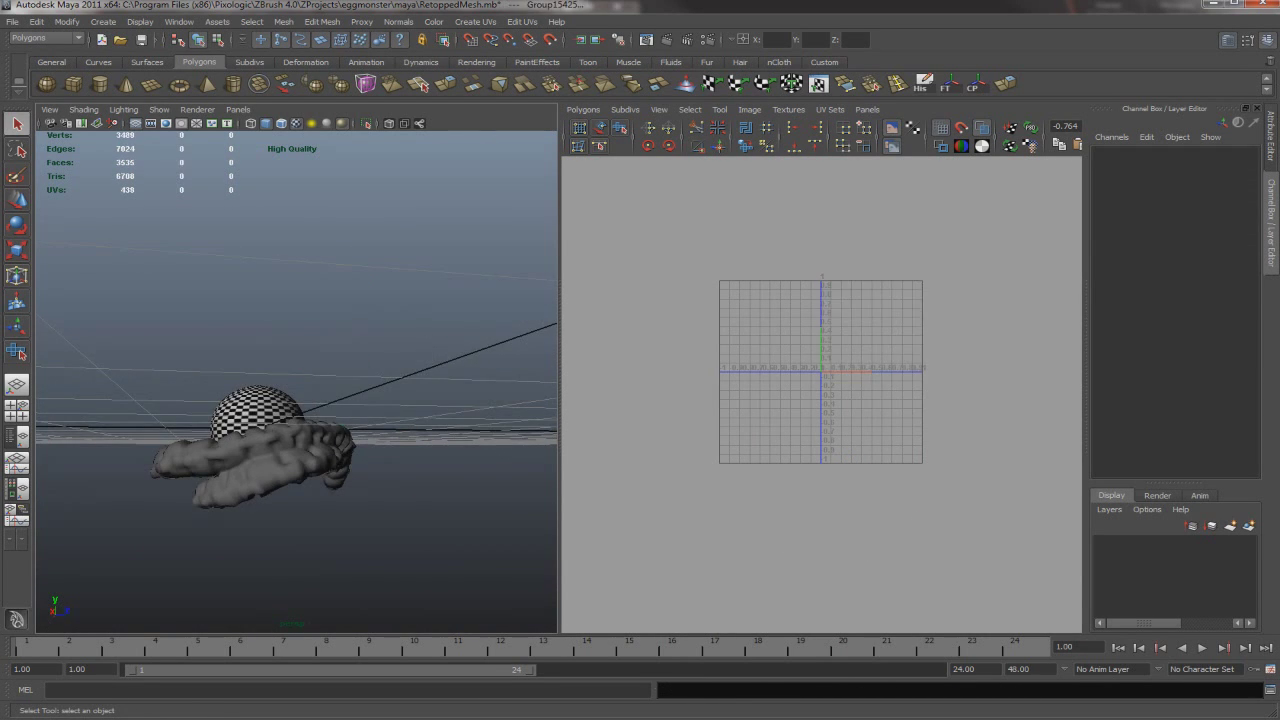
click(245, 470)
Tumble and zoom around the sphere to inspect the spine ring, then switch to wireframe
alt+drag(300, 400, 345, 370)
scroll(296, 400, up, 3)
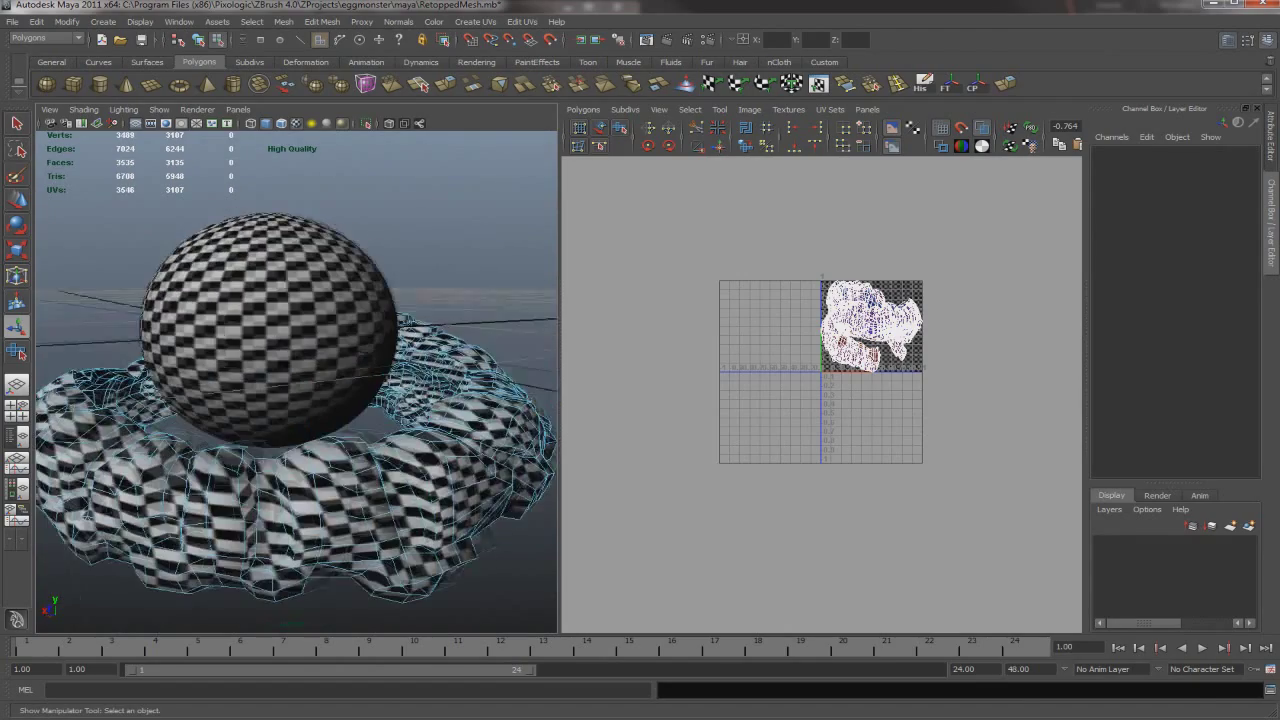
alt+drag(300, 400, 360, 420)
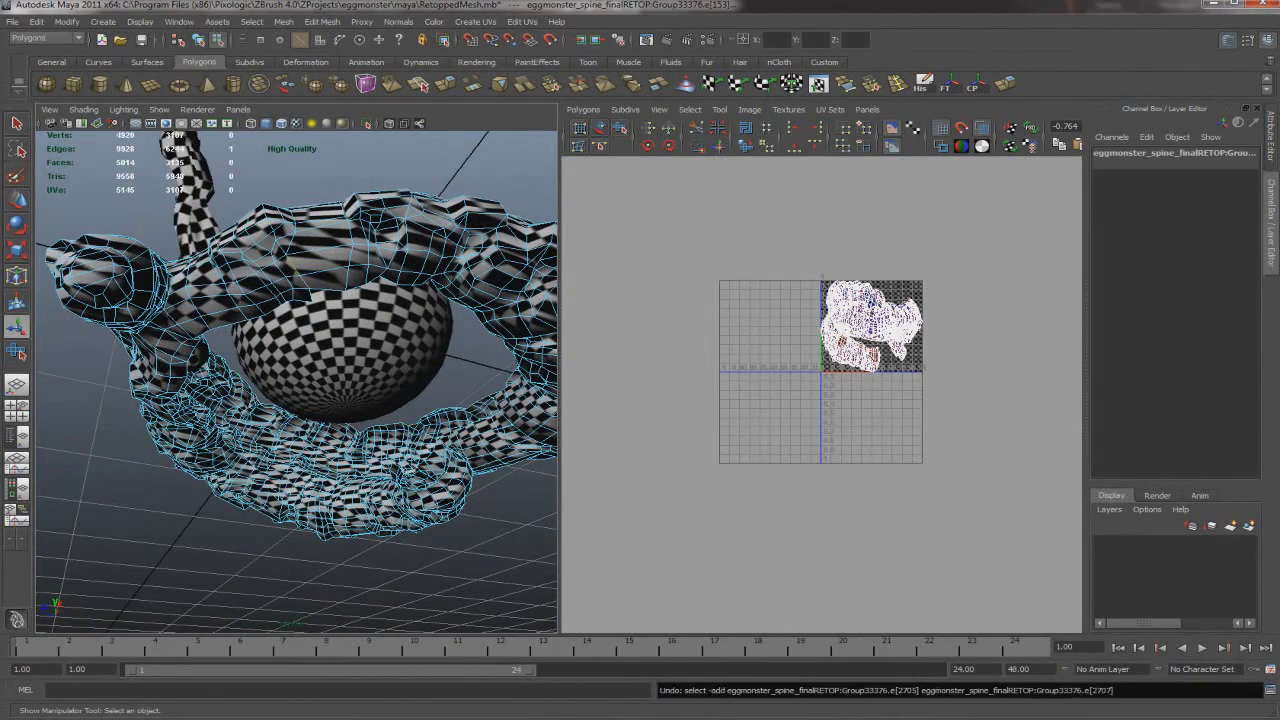
alt+drag(360, 420, 372, 340)
scroll(372, 334, down, 3)
key(4)
Isolate the spine mesh and pick the first seam edge in edge mode
scroll(820, 360, up, 2)
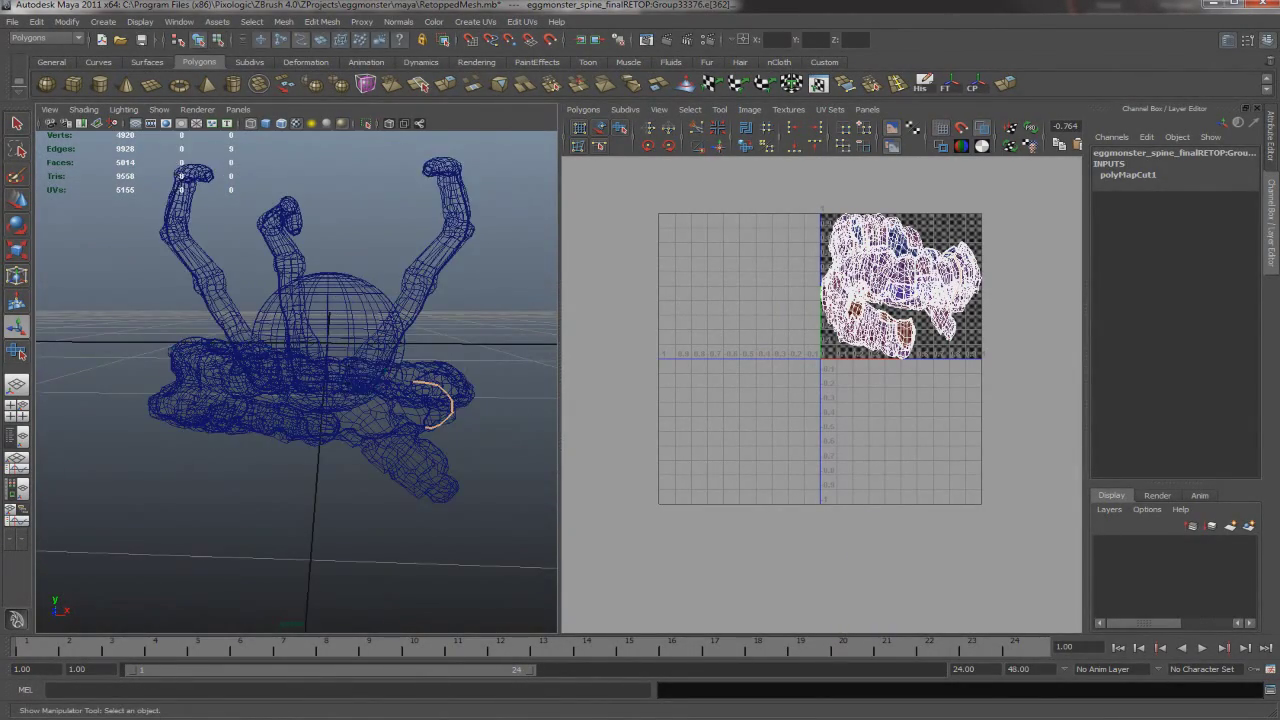
key(5)
alt+drag(300, 400, 300, 380)
key(F10)
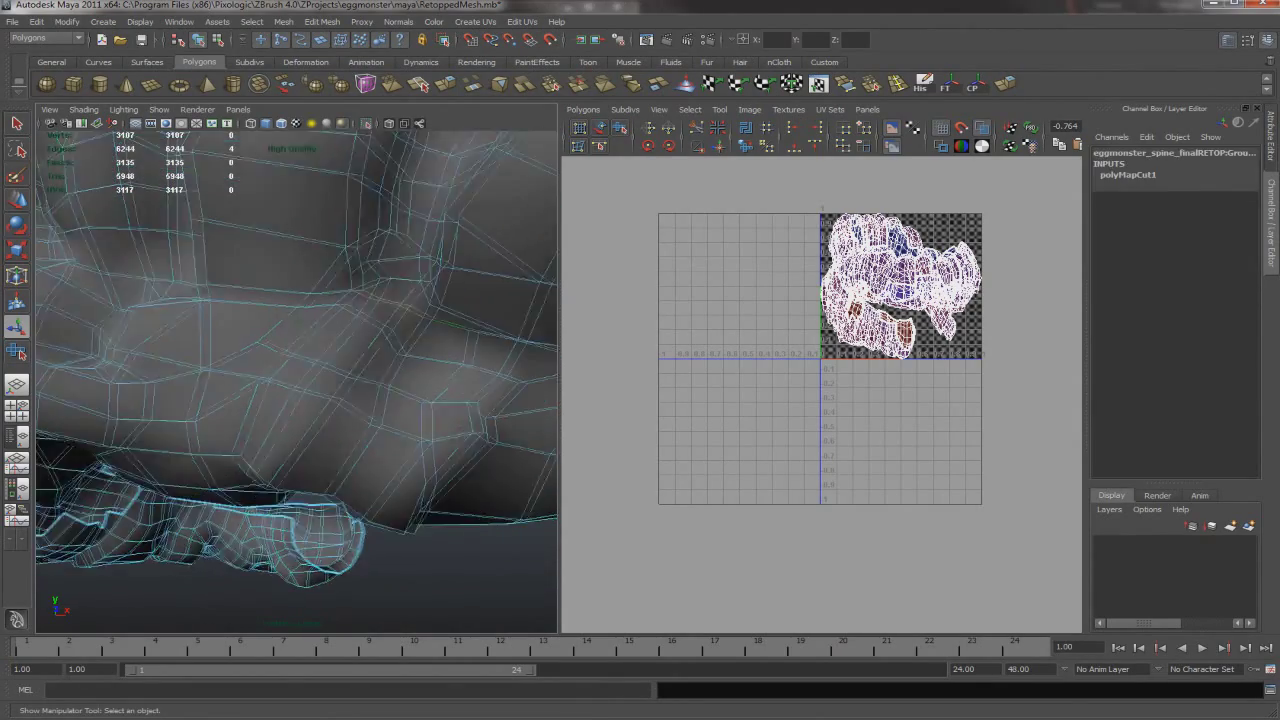
click(450, 340)
Orbit around the isolated spine mesh to follow the seam edge run from several angles
alt+drag(450, 340, 450, 320)
alt+drag(300, 380, 300, 330)
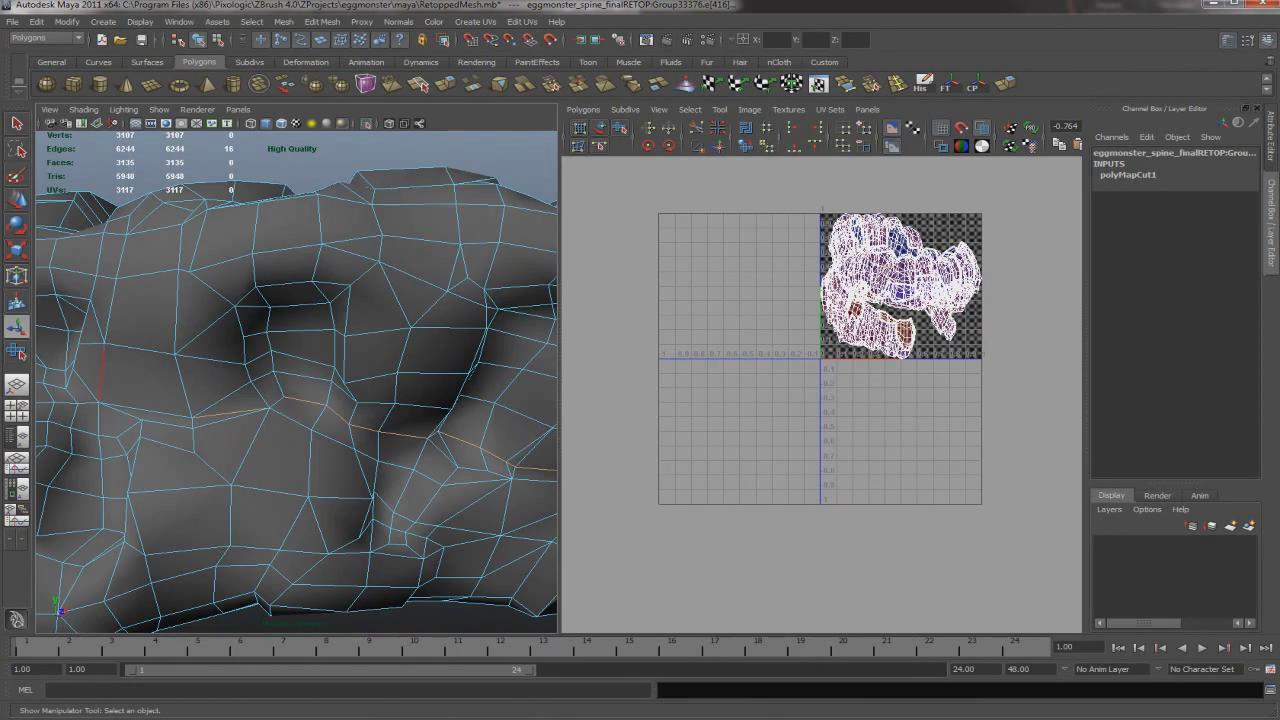
alt+drag(300, 380, 320, 370)
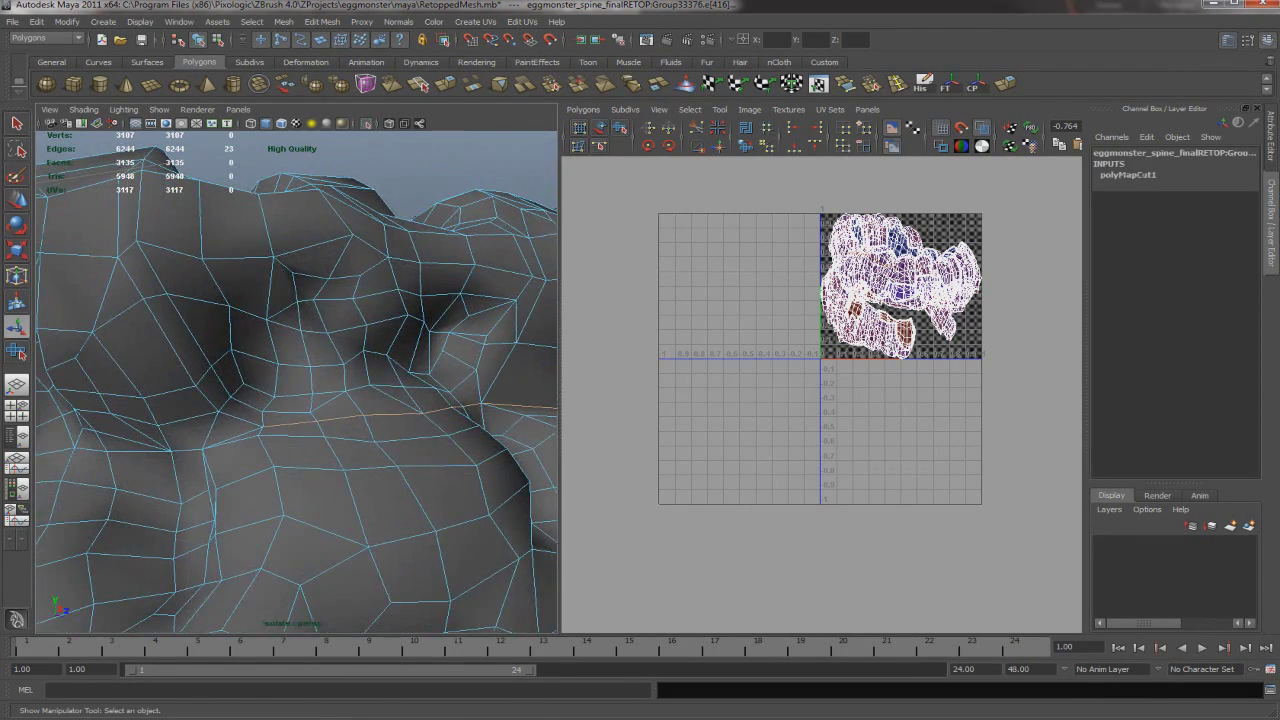
scroll(297, 385, down, 5)
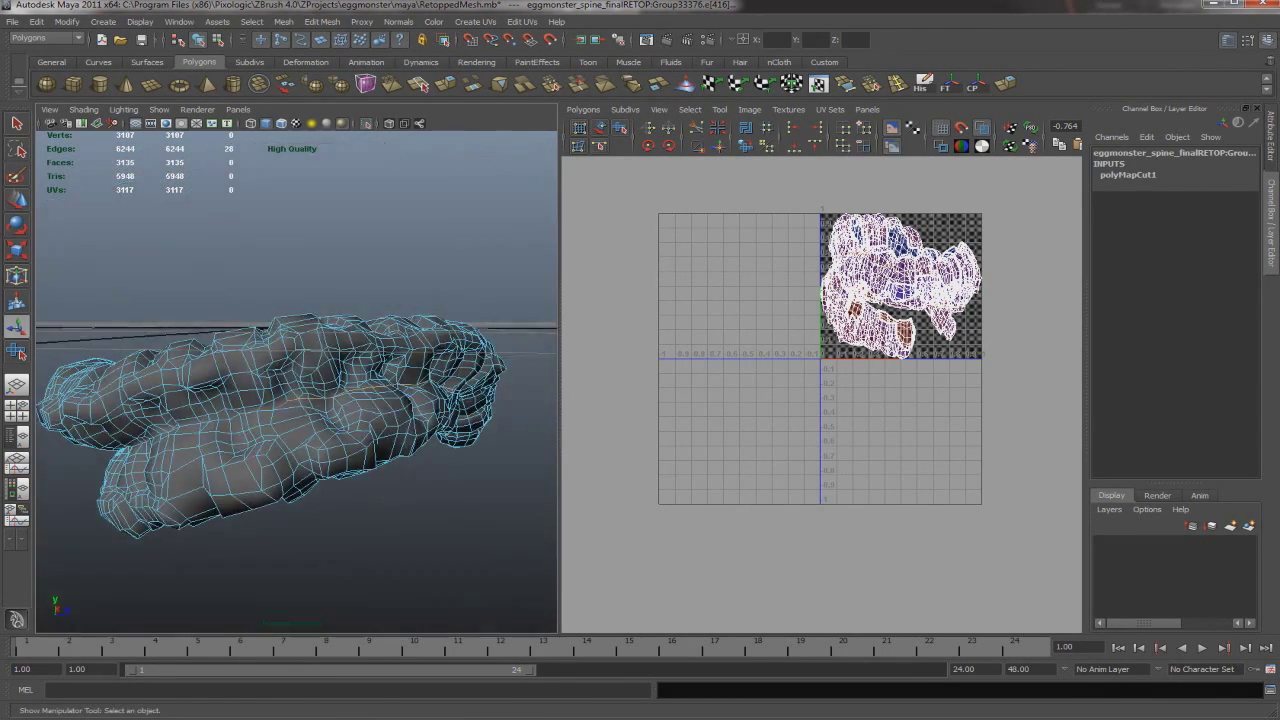
scroll(297, 385, up, 5)
alt+drag(300, 380, 330, 360)
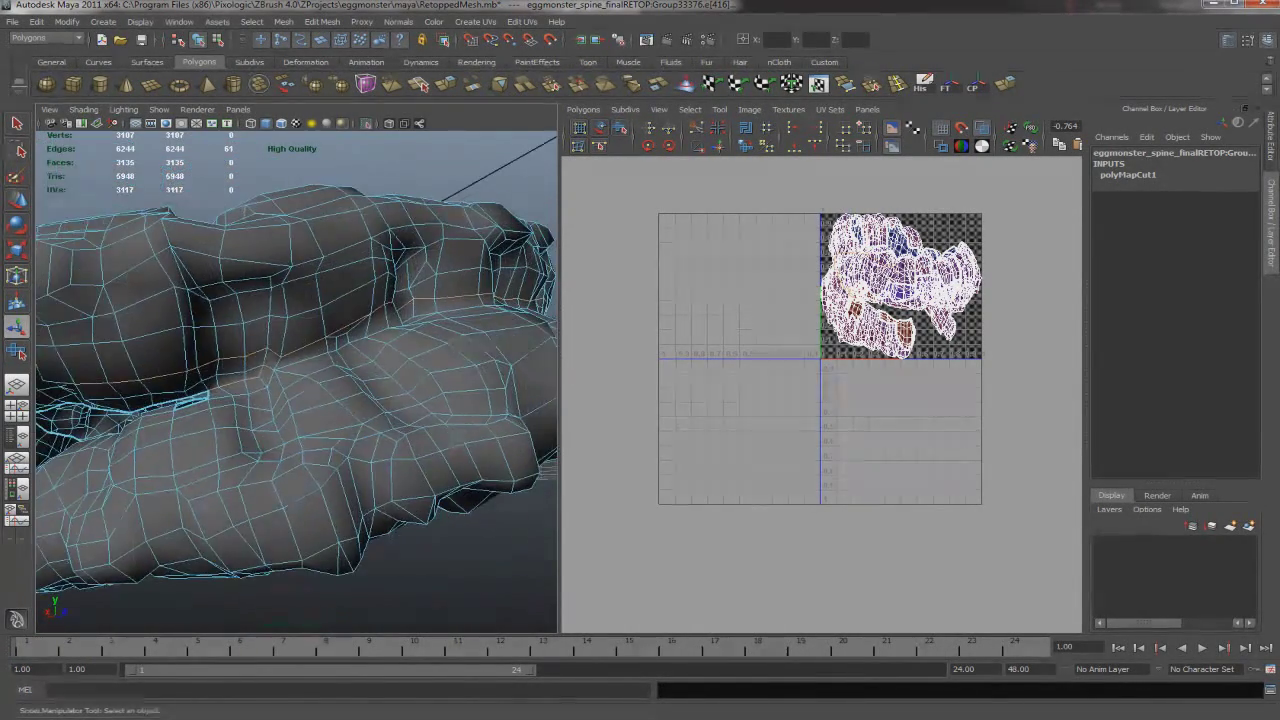
key(4)
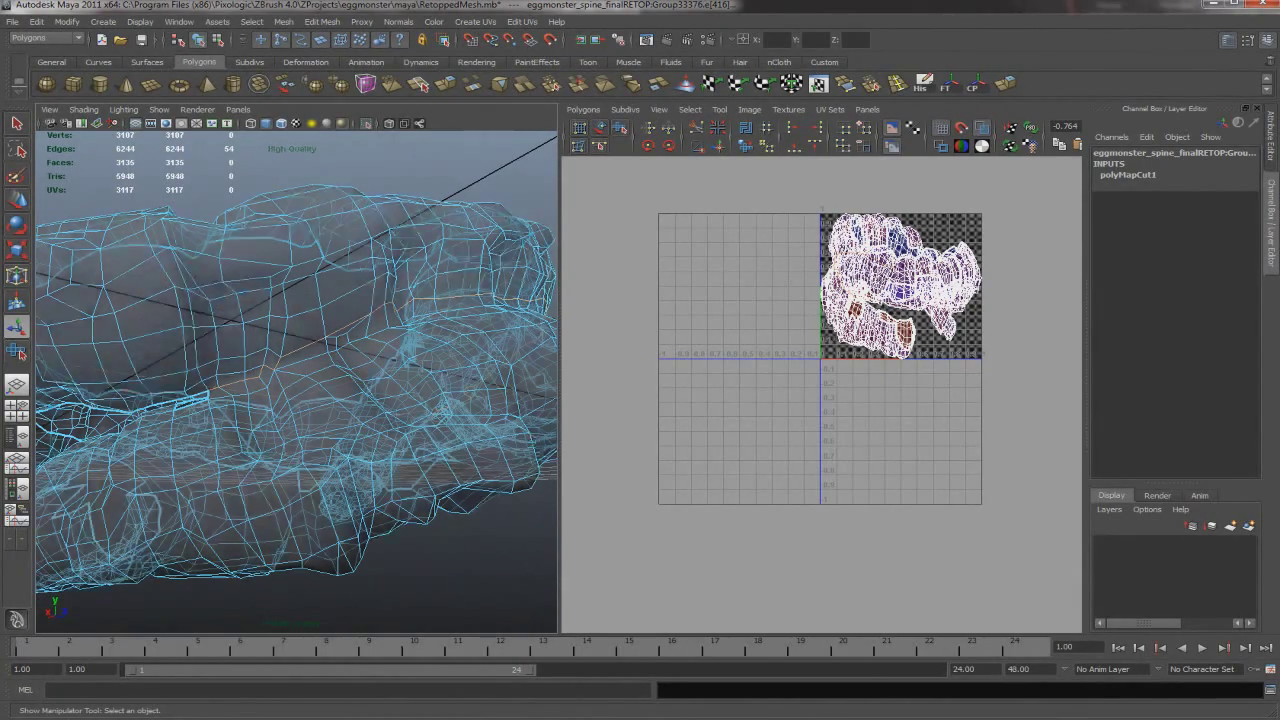
key(5)
alt+drag(300, 380, 440, 310)
scroll(296, 380, up, 5)
scroll(296, 380, up, 5)
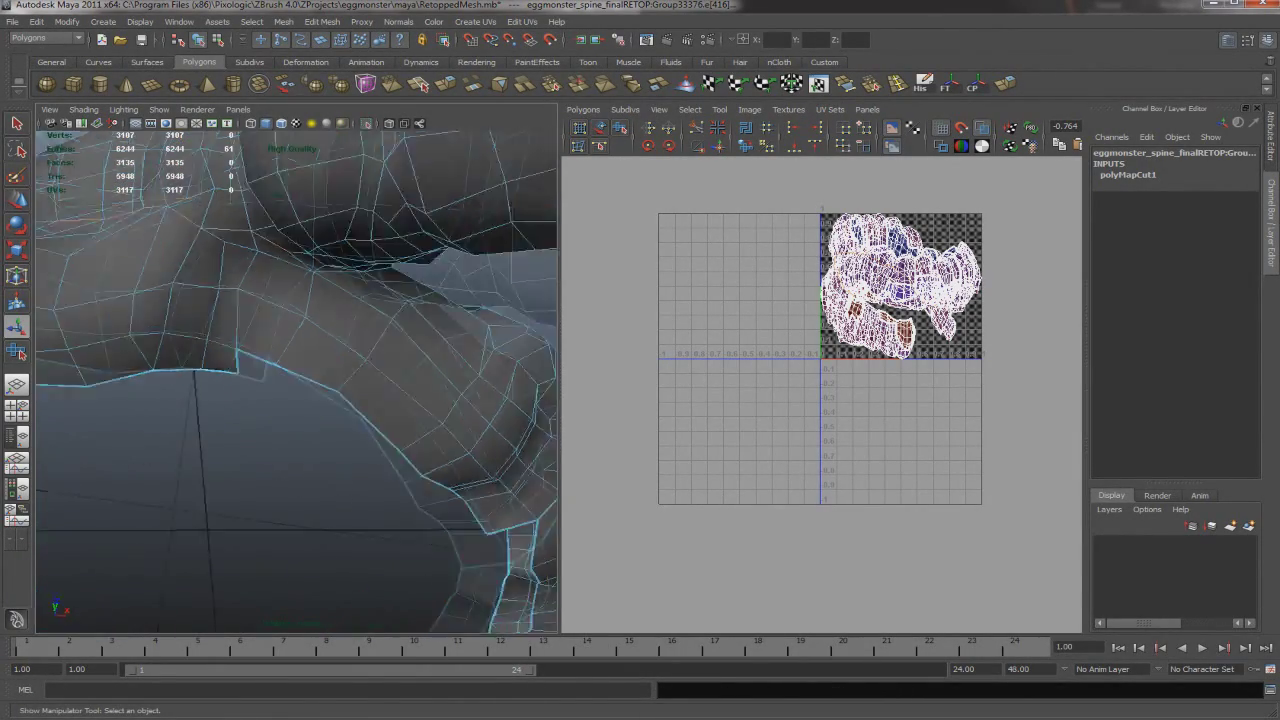
alt+drag(296, 380, 340, 320)
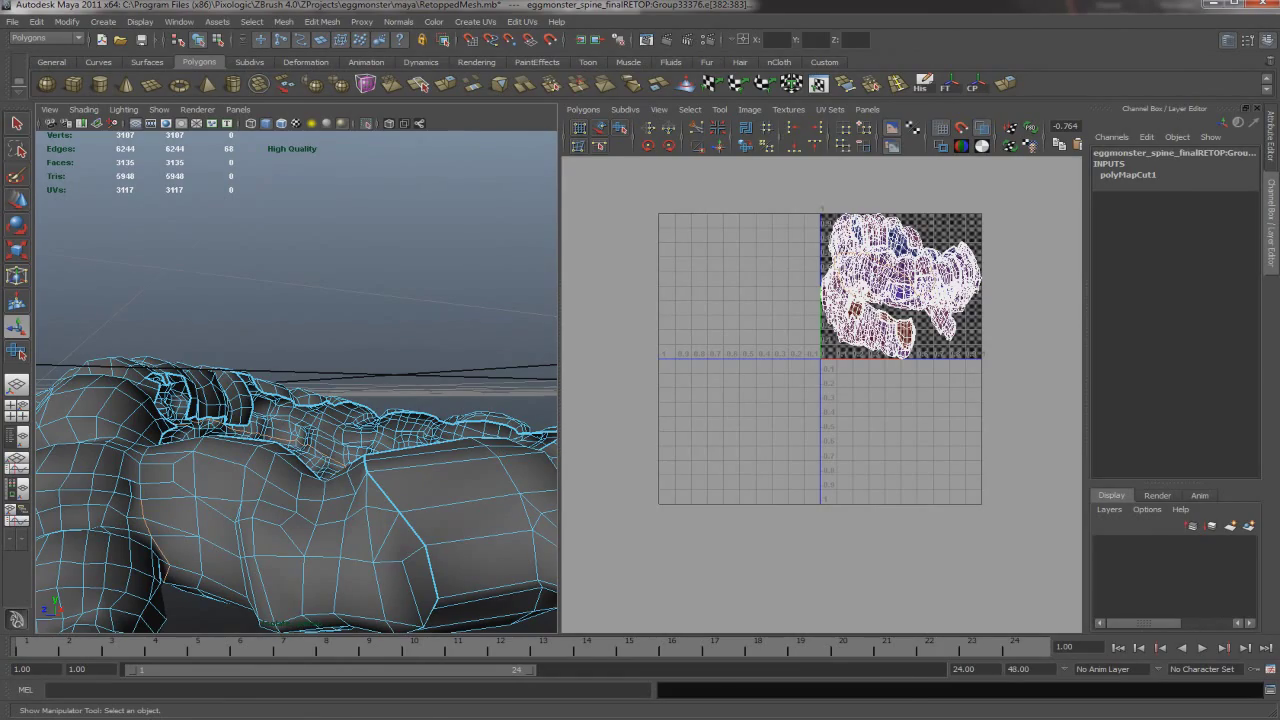
alt+drag(340, 320, 370, 355)
Unfold all of the spine mesh's UVs, undoing a trial scale of the shell
key(5)
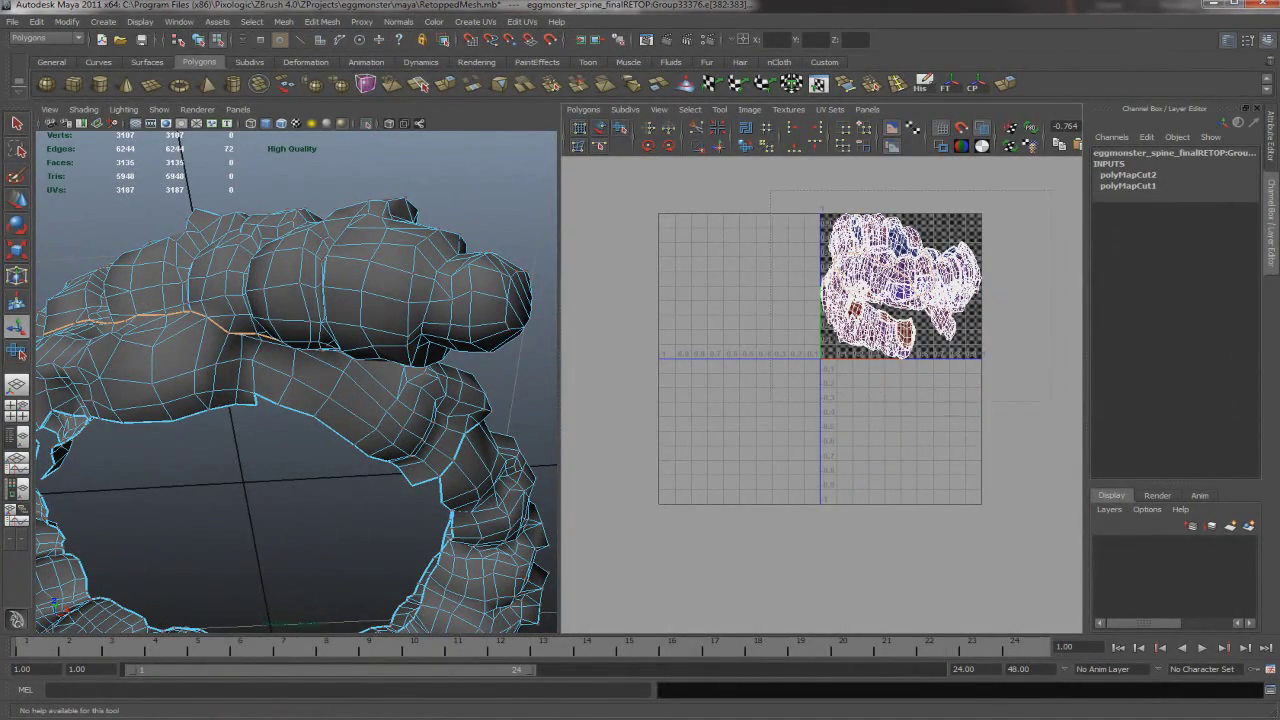
key(ctrl+u)
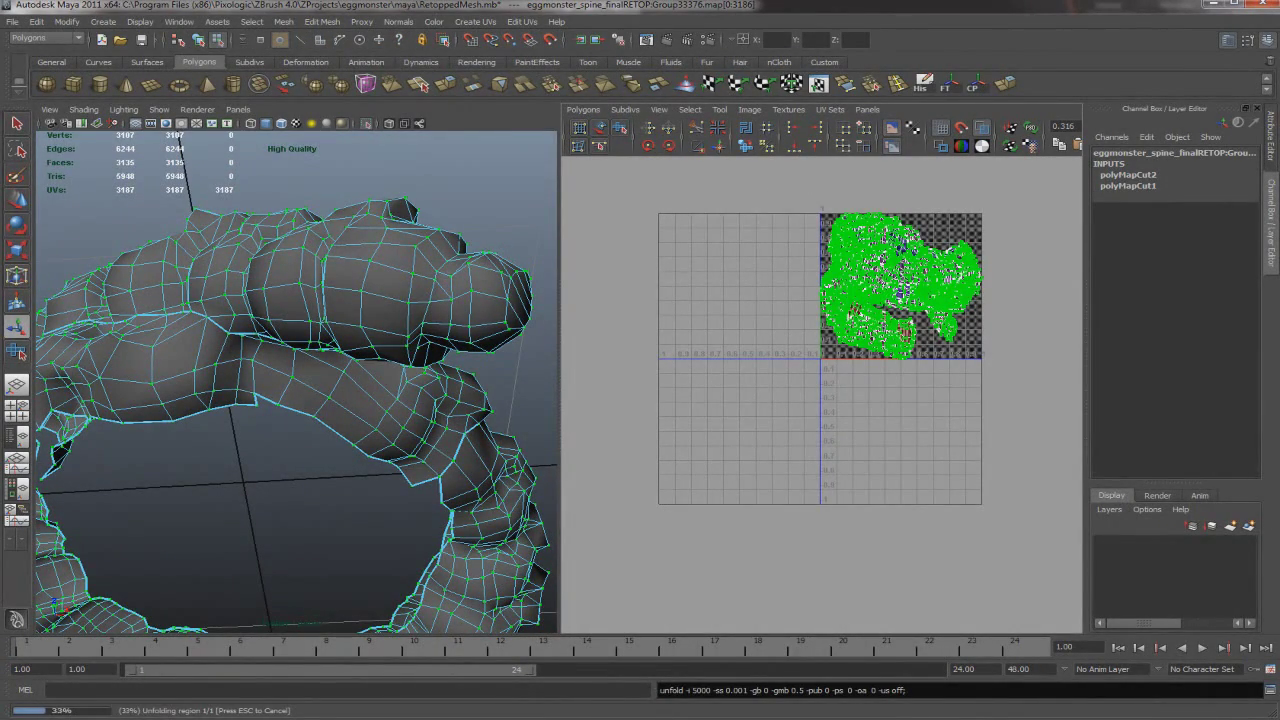
key(r)
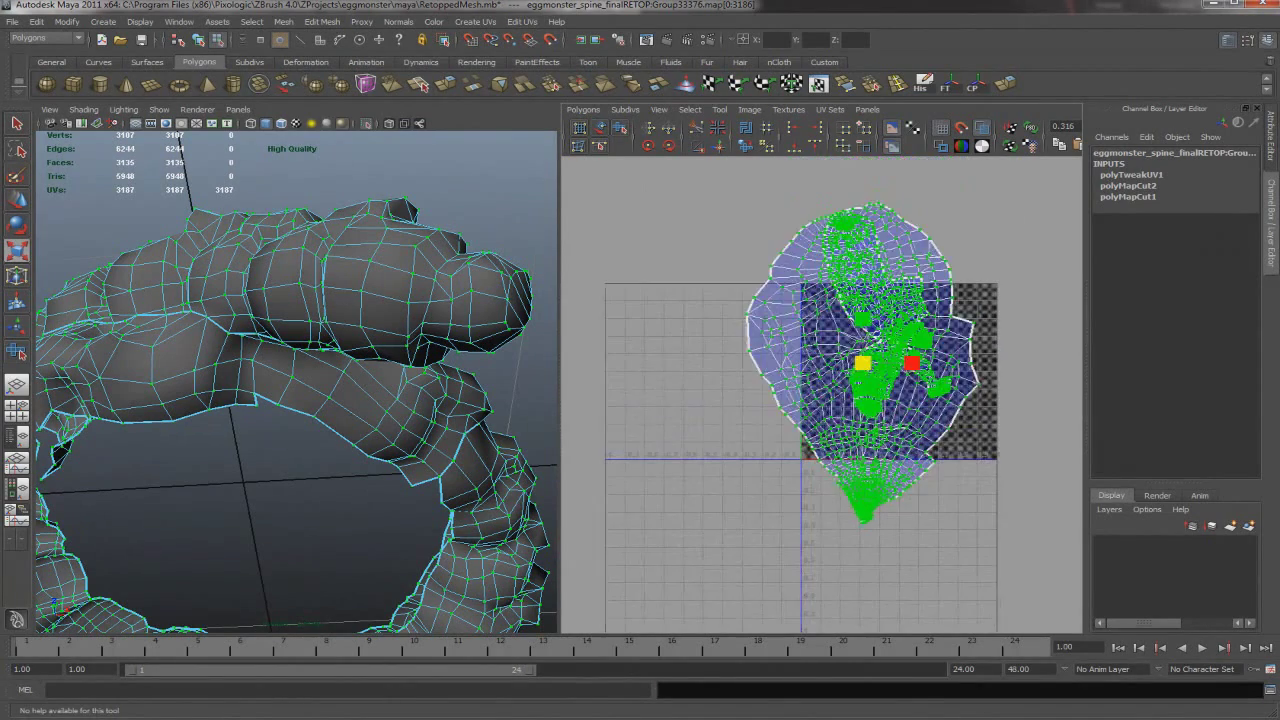
key(ctrl+z)
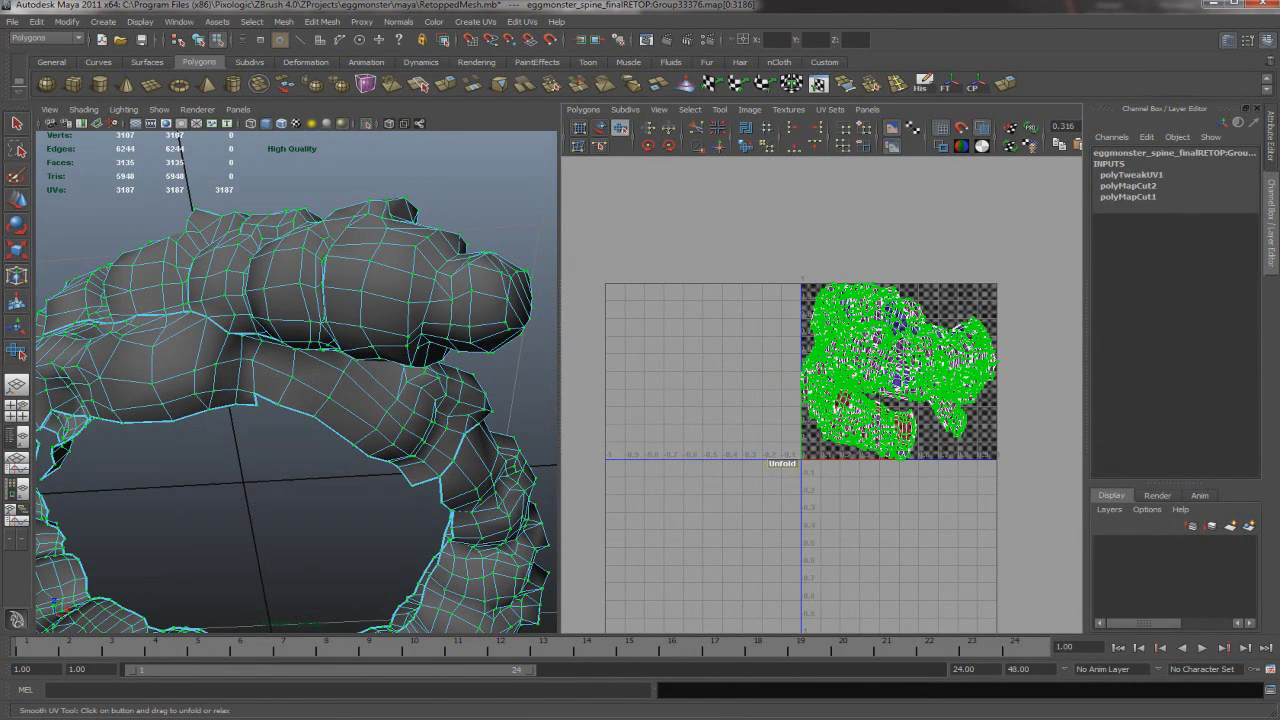
scroll(757, 453, down, 2)
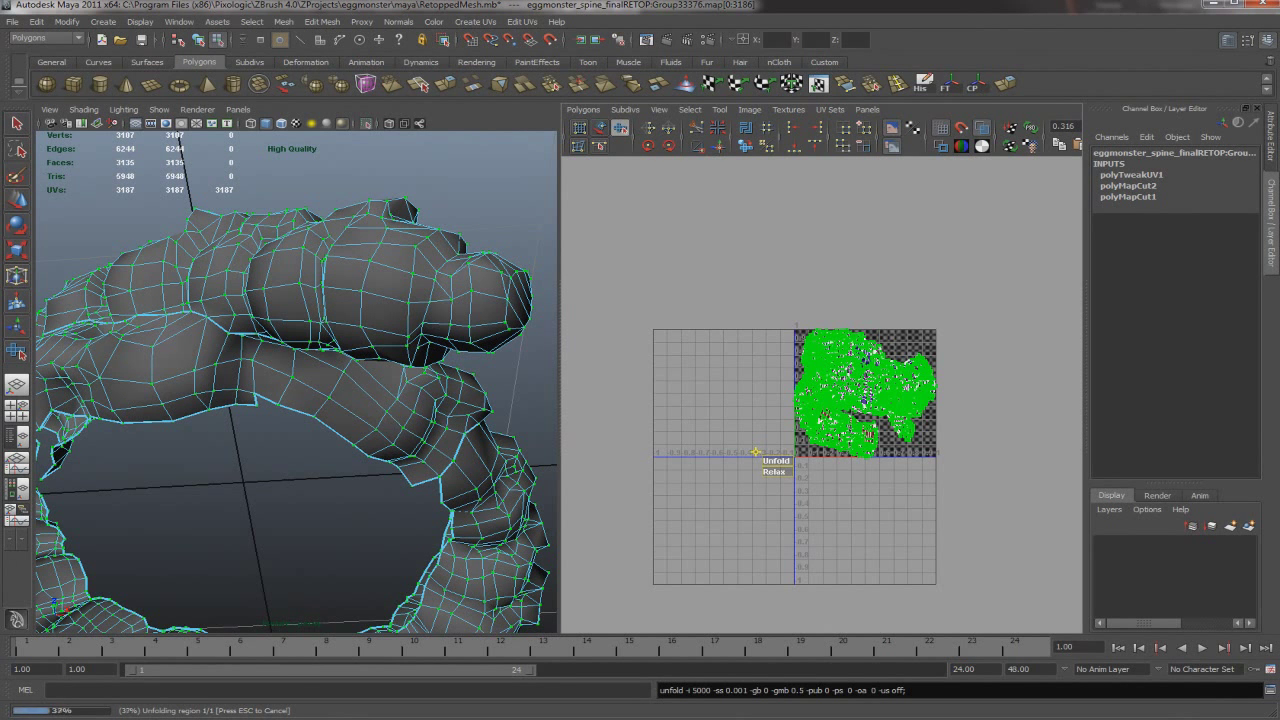
alt+right_drag(757, 453, 668, 606)
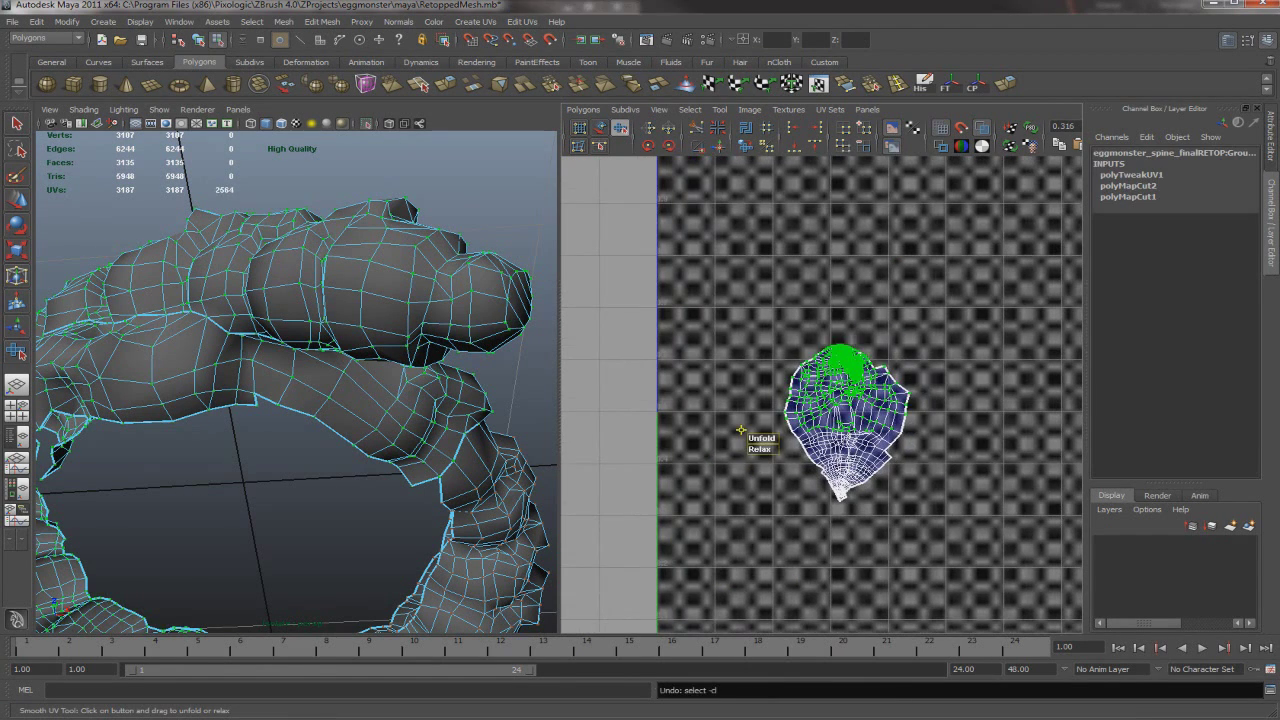
scroll(752, 440, down, 1)
Unfold the upper part of the spine UV shell separately
key(w)
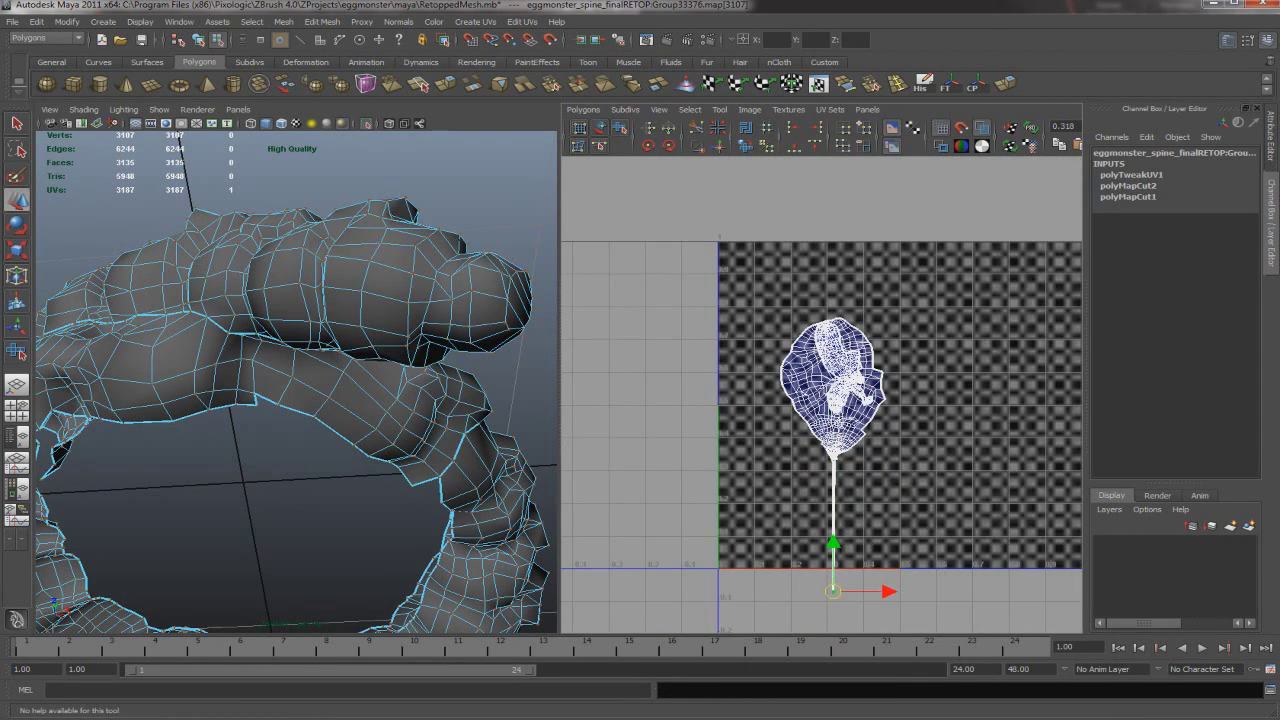
click(829, 425)
alt+right_drag(830, 420, 900, 350)
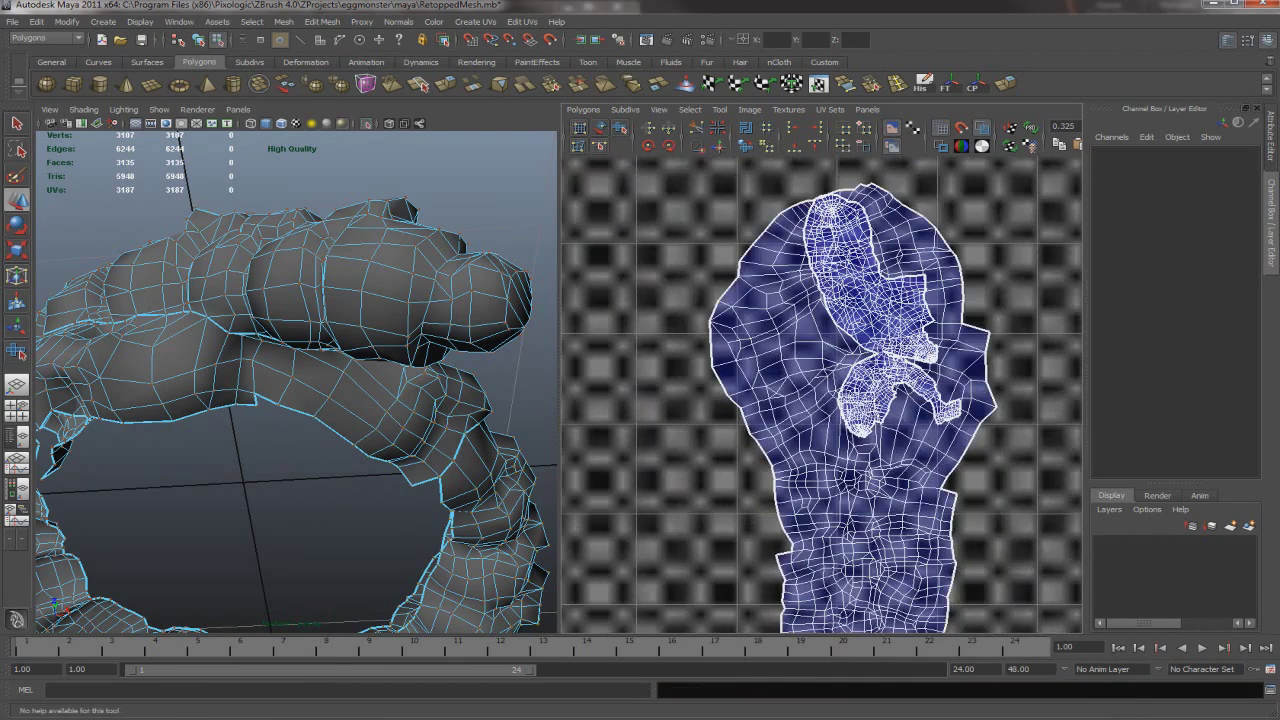
key(ctrl+z)
key(ctrl+z)
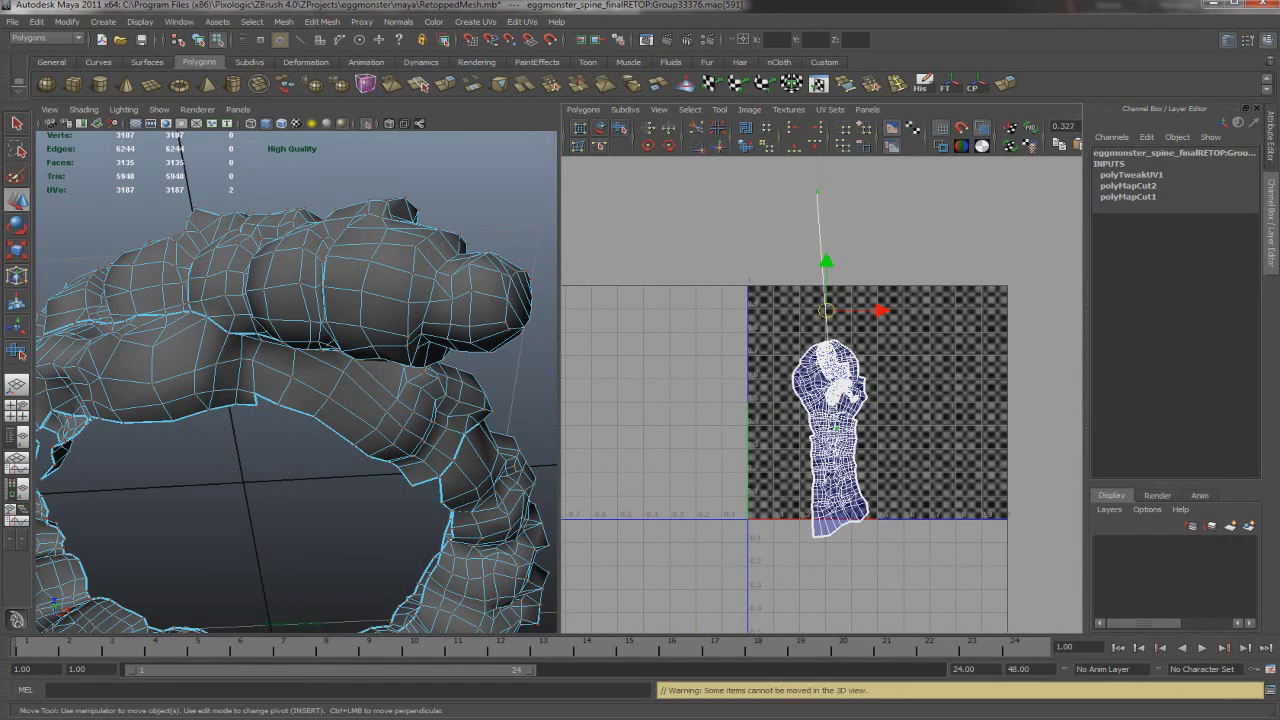
key(ctrl+z)
key(ctrl+u)
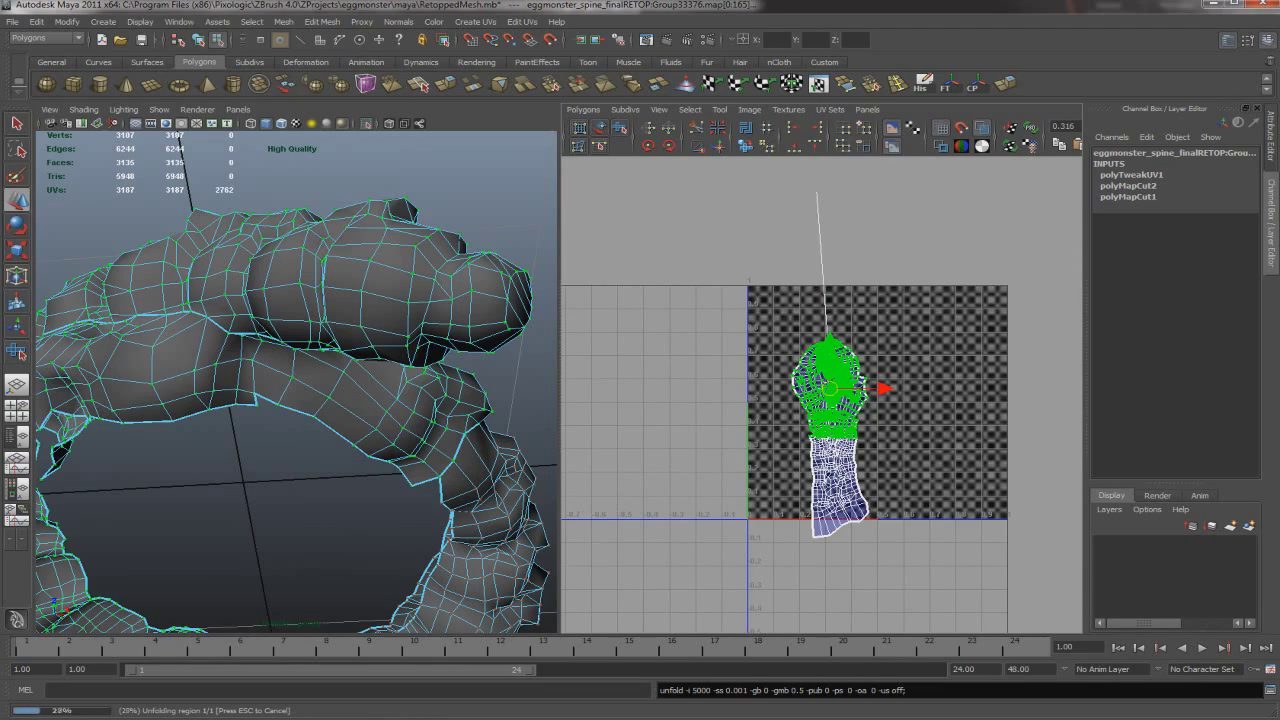
click(700, 230)
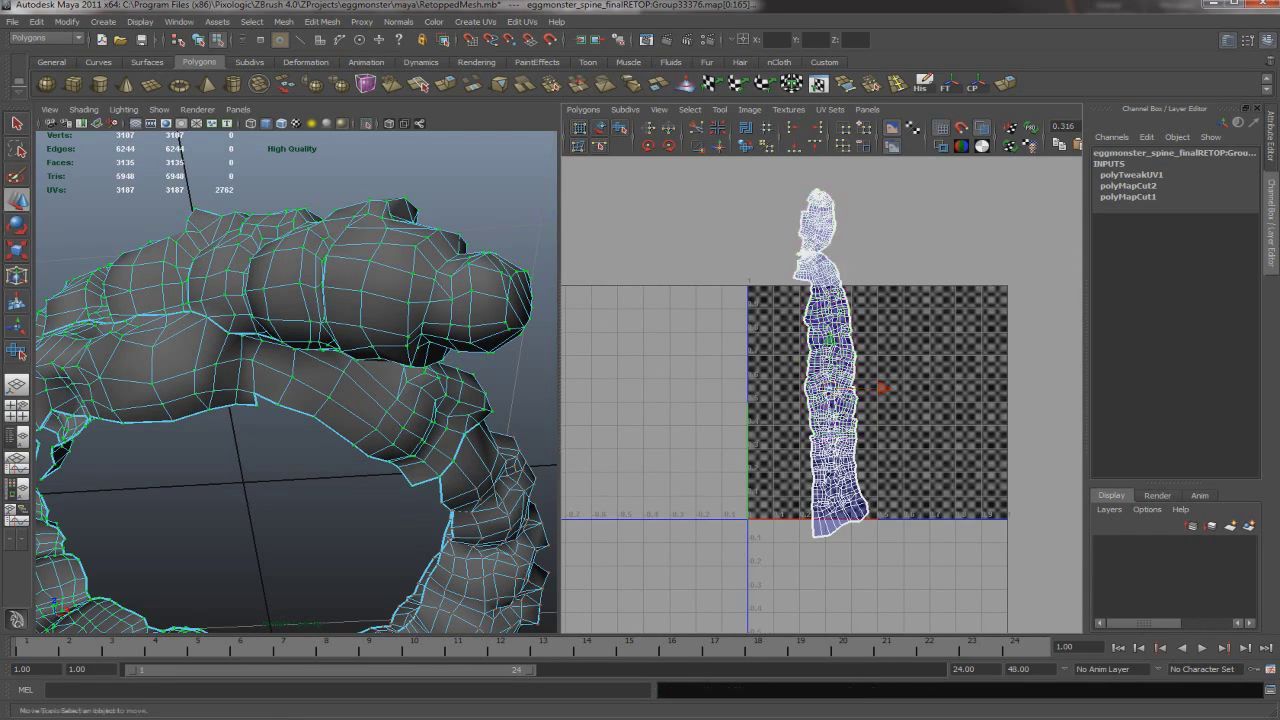
scroll(825, 195, up, 5)
scroll(793, 308, up, 5)
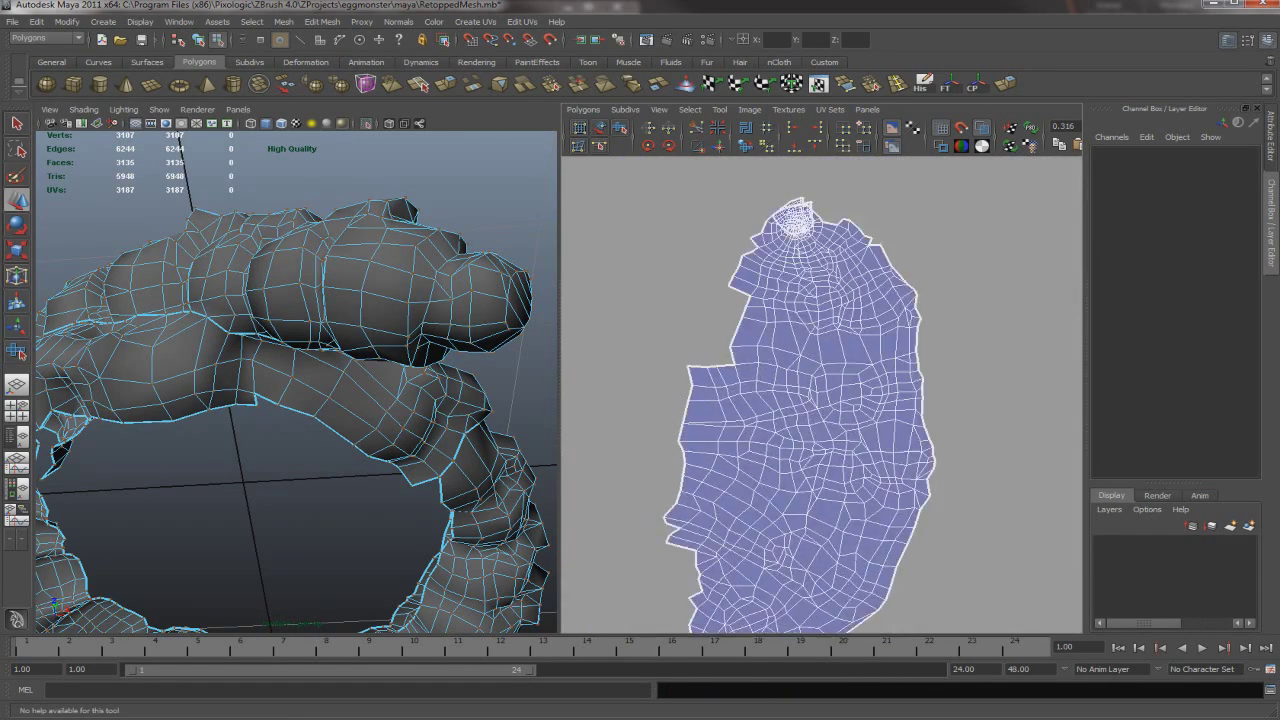
Relax the bunched UVs at the shell top and pull the tip UV up and left
drag(765, 280, 998, 446)
drag(724, 470, 703, 462)
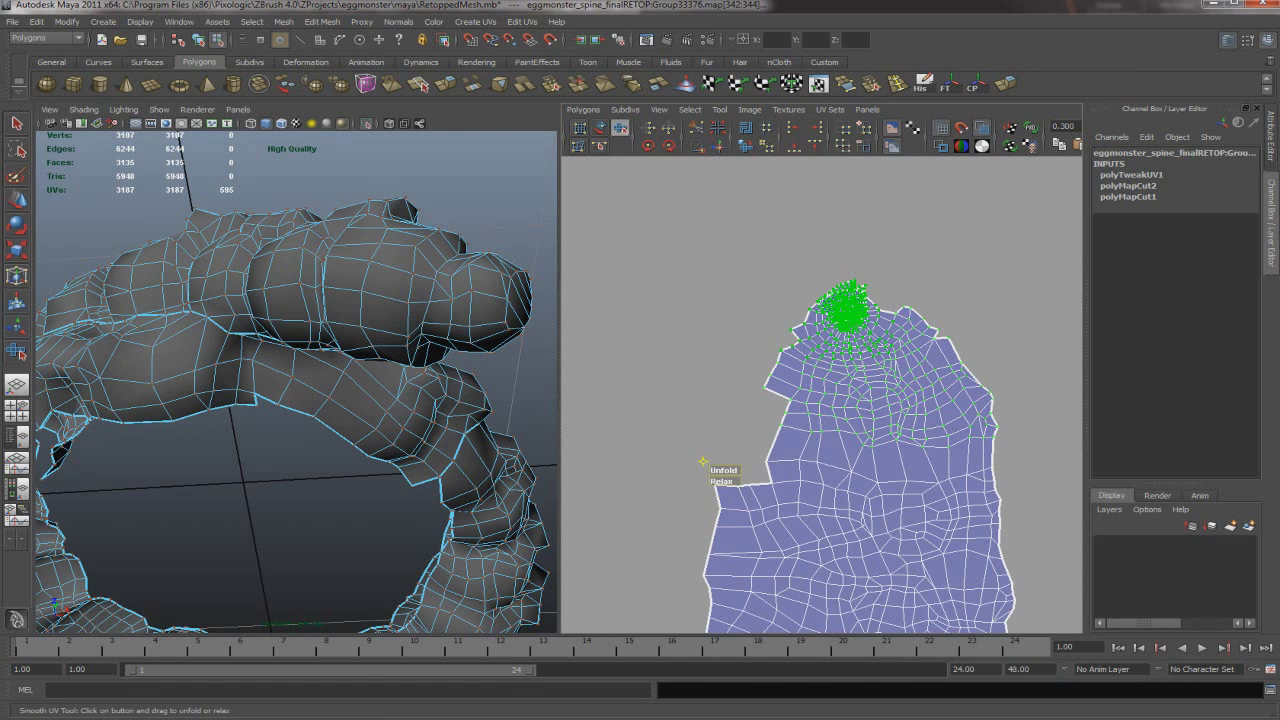
key(w)
scroll(760, 365, down, 3)
click(791, 353)
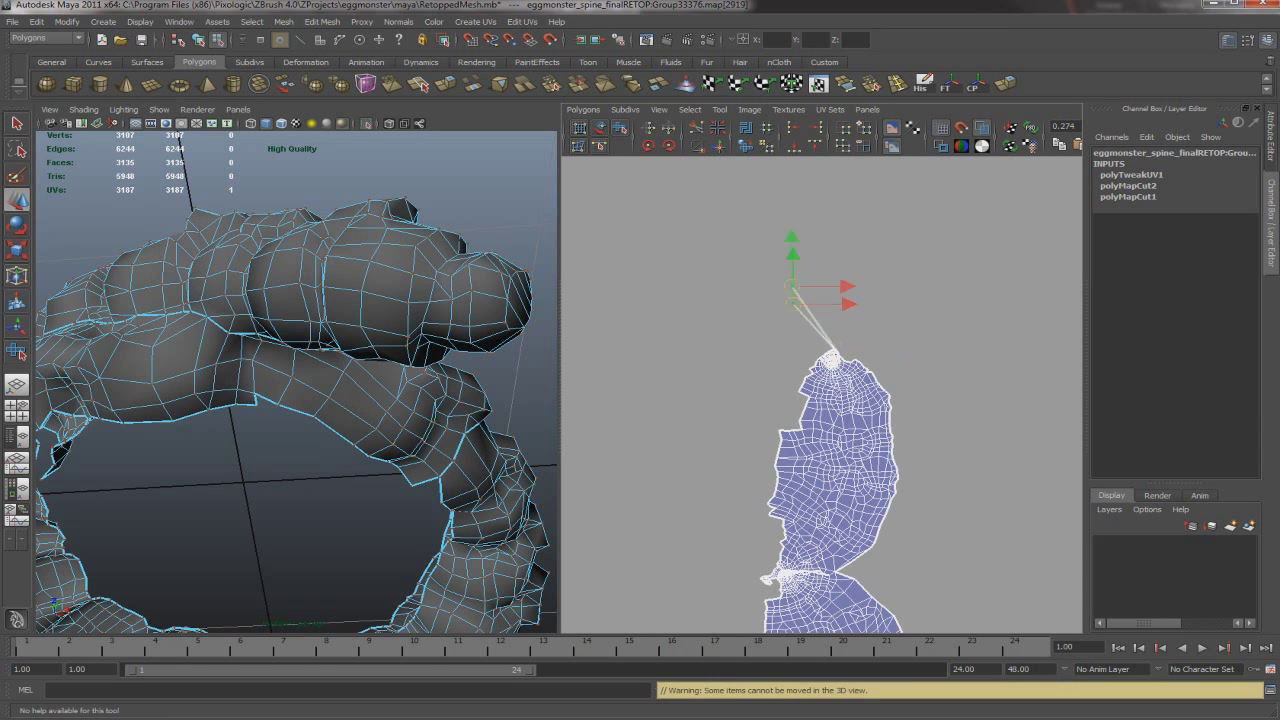
drag(792, 287, 785, 240)
Re-unfold the shell and pull its top UV upward, then undo back to the earlier layout
key(g)
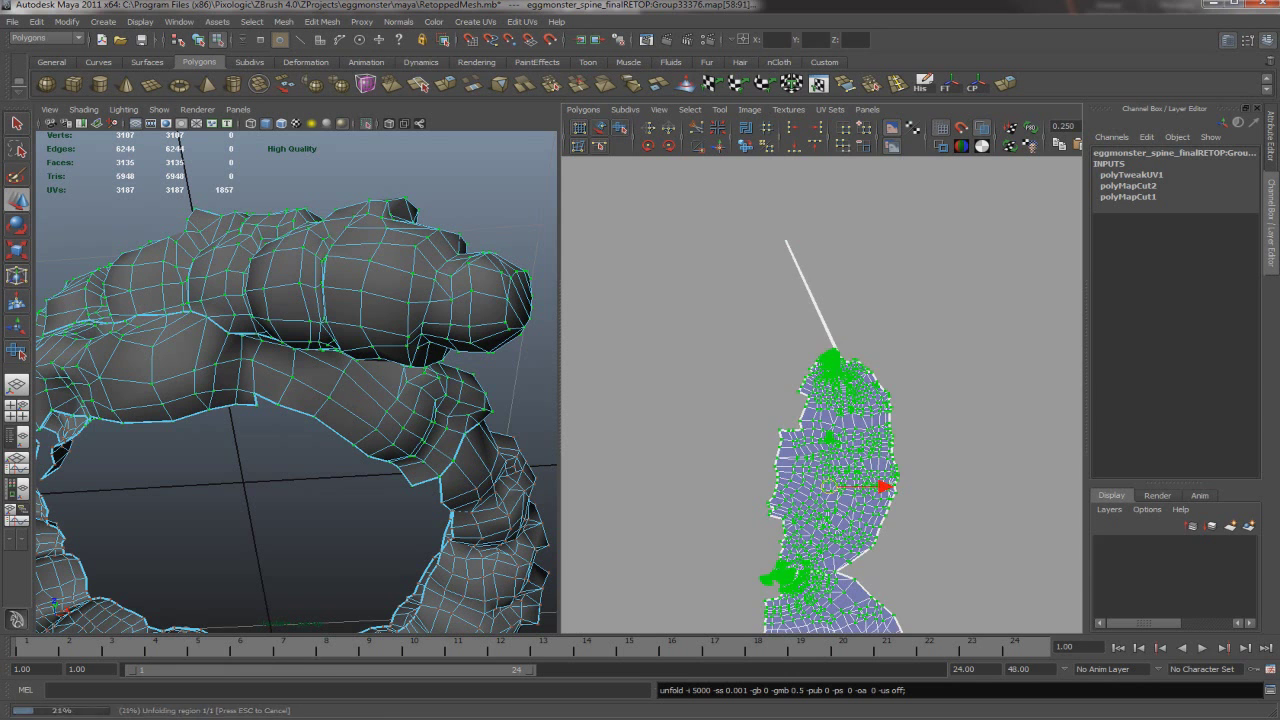
click(800, 251)
drag(800, 251, 811, 216)
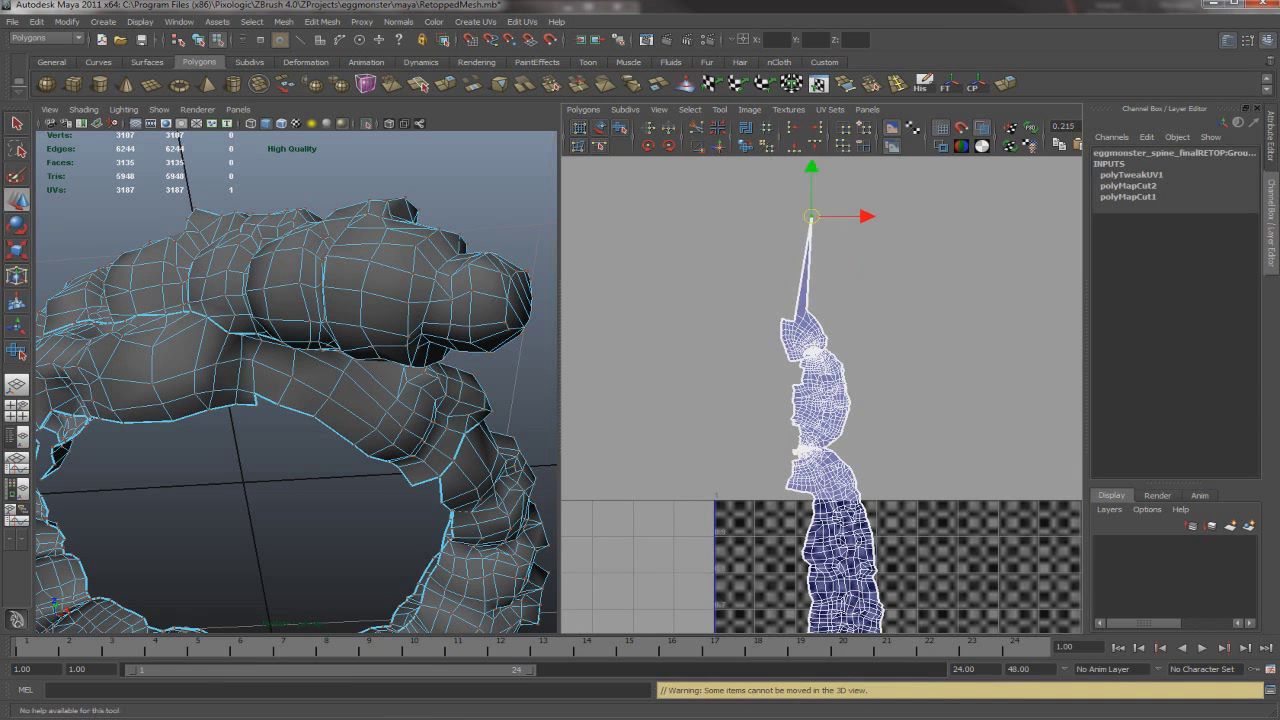
scroll(820, 395, down, 5)
key(g)
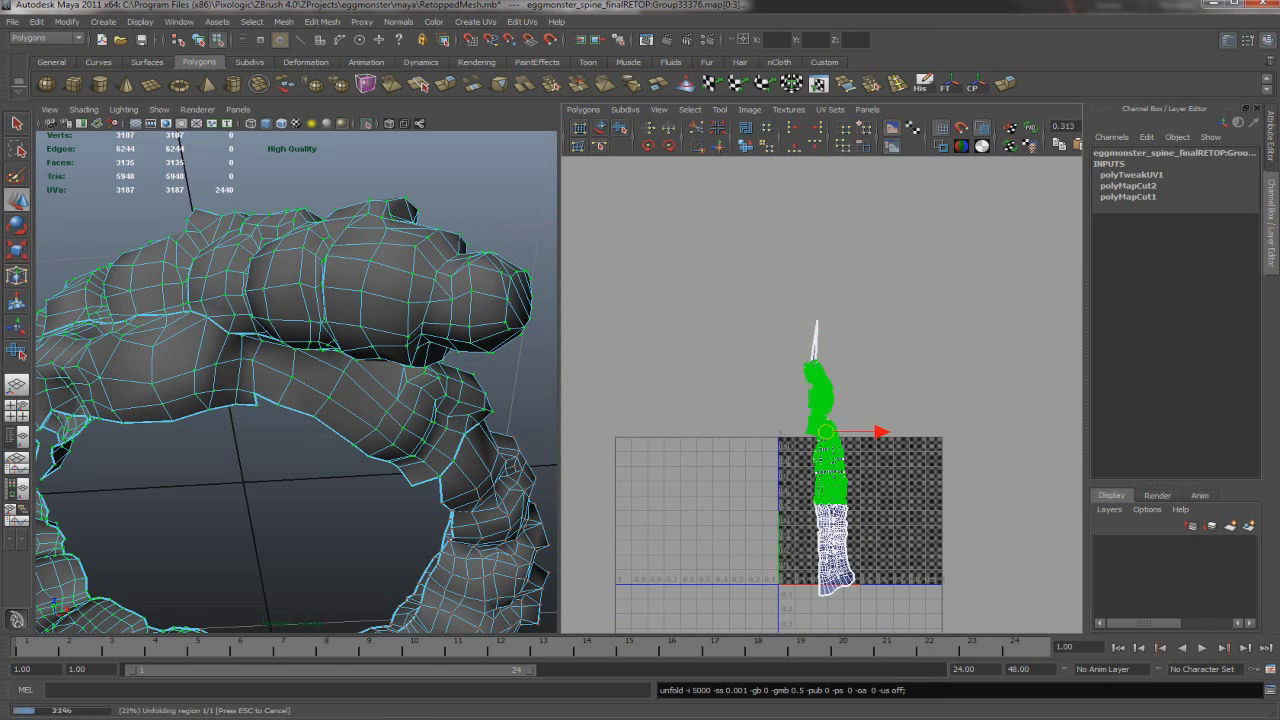
key(ctrl+z)
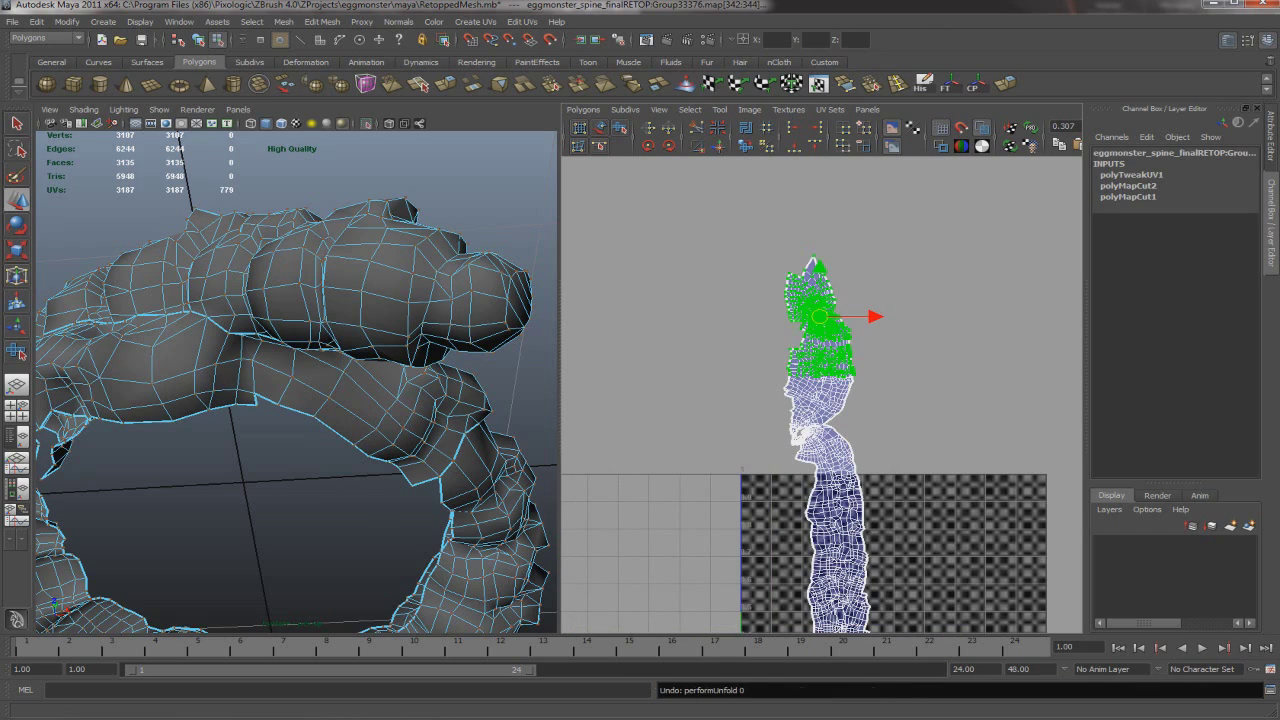
key(ctrl+z)
scroll(820, 420, up, 8)
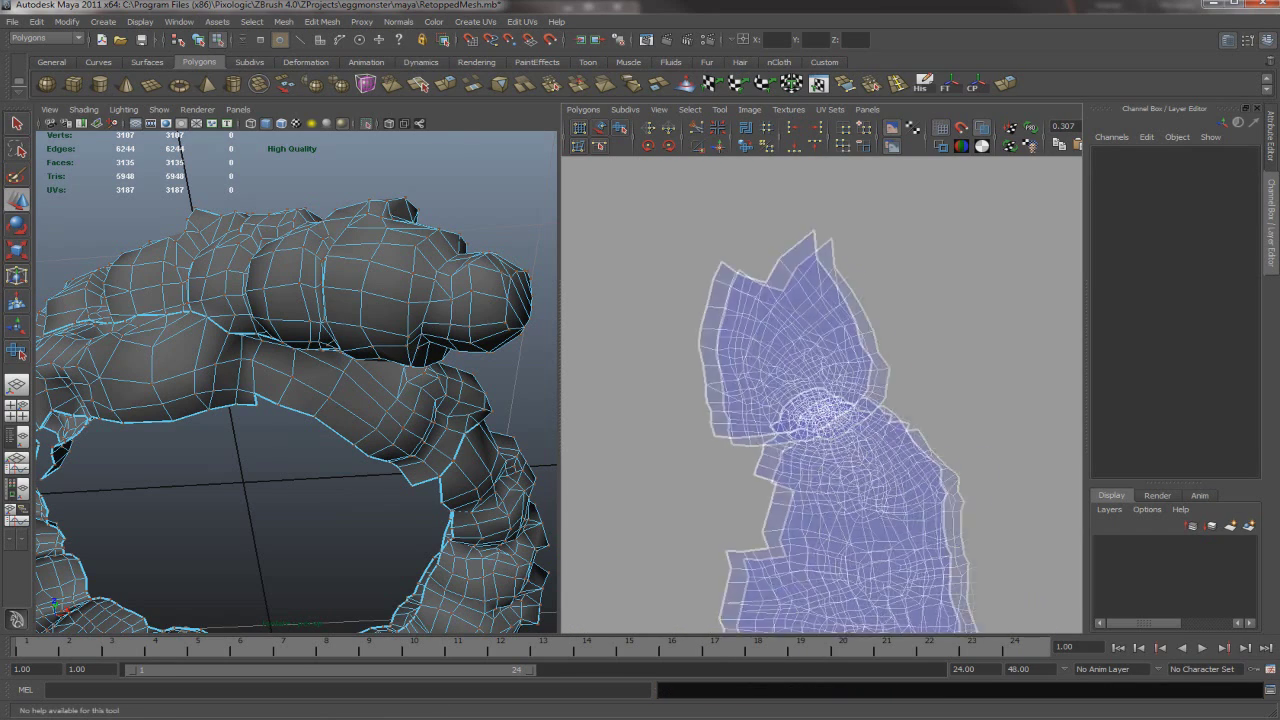
key(ctrl+z)
key(ctrl+z)
key(ctrl+z)
key(ctrl+z)
key(ctrl+z)
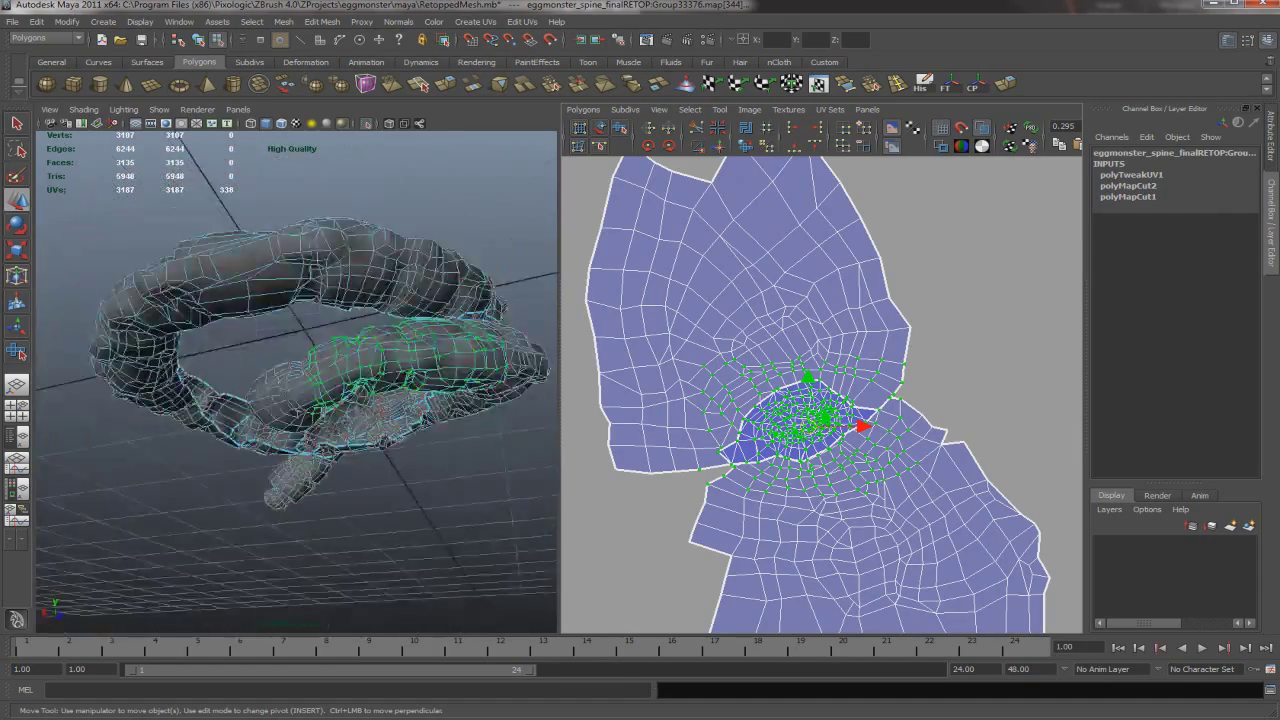
scroll(296, 380, up, 6)
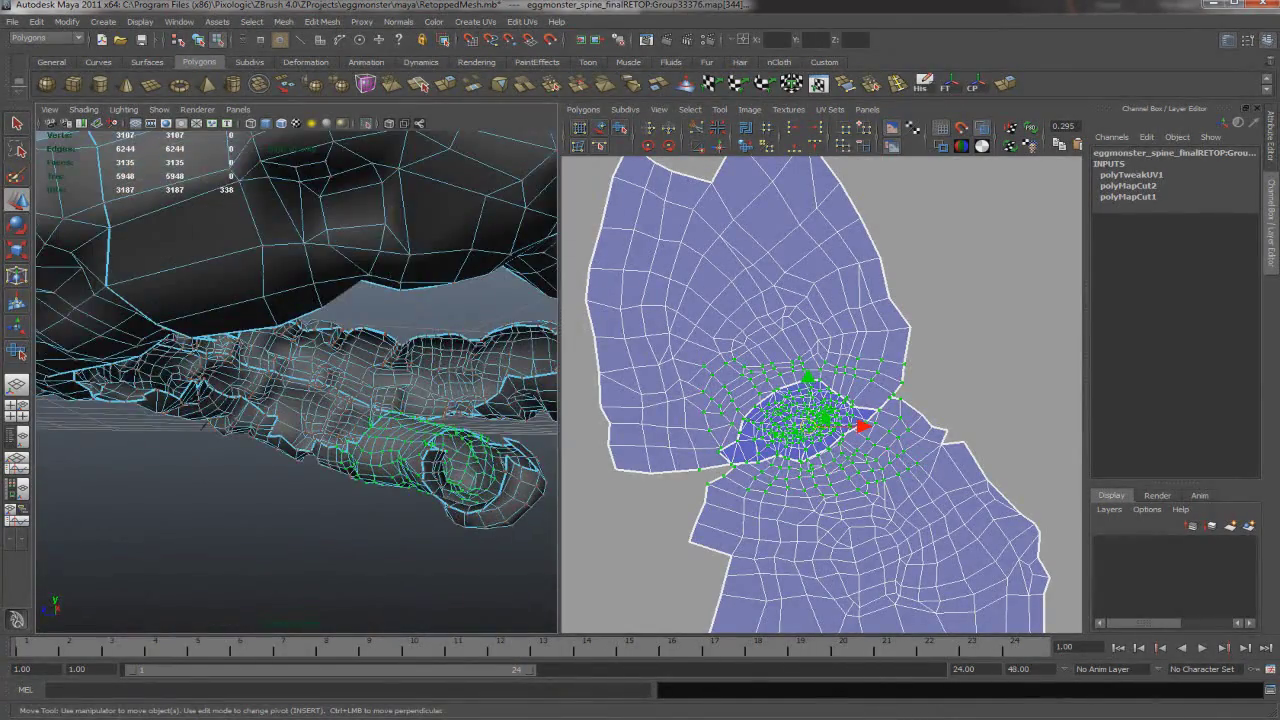
Use the Smooth UV tool's Unfold handle to spread the shell into a taller, larger layout
key(q)
scroll(296, 380, down, 3)
scroll(296, 380, up, 8)
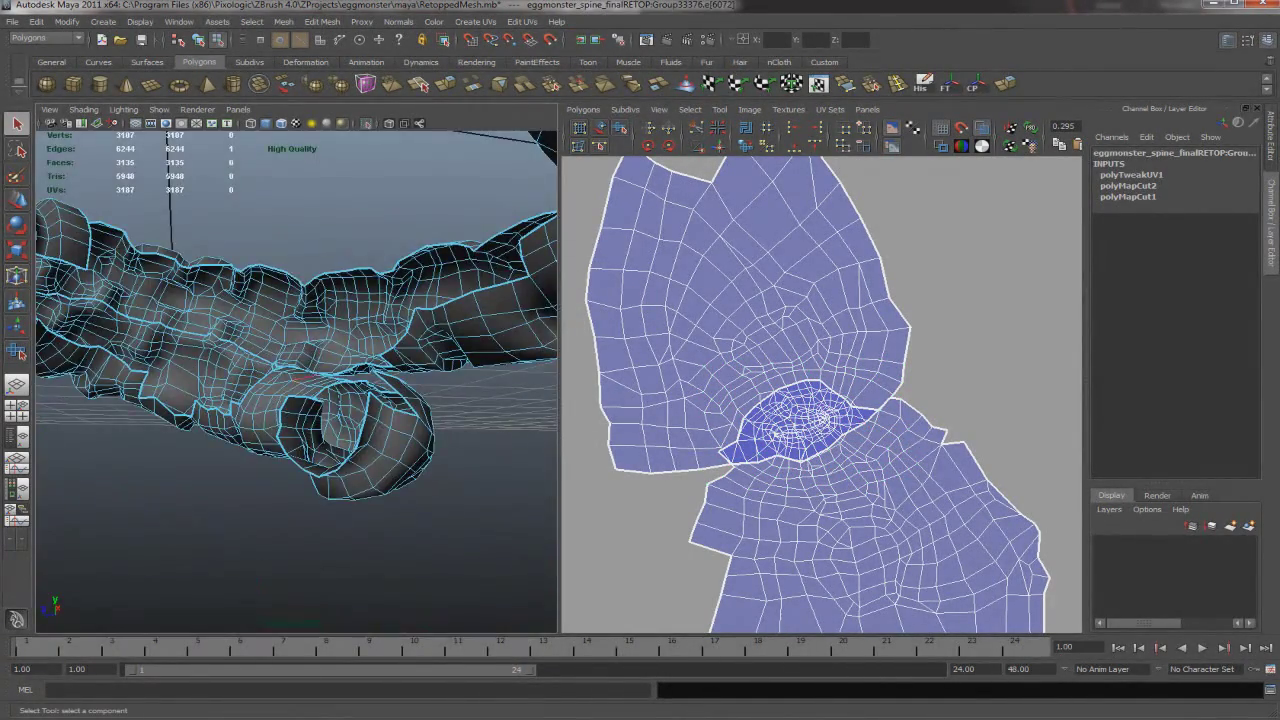
alt+drag(300, 350, 340, 330)
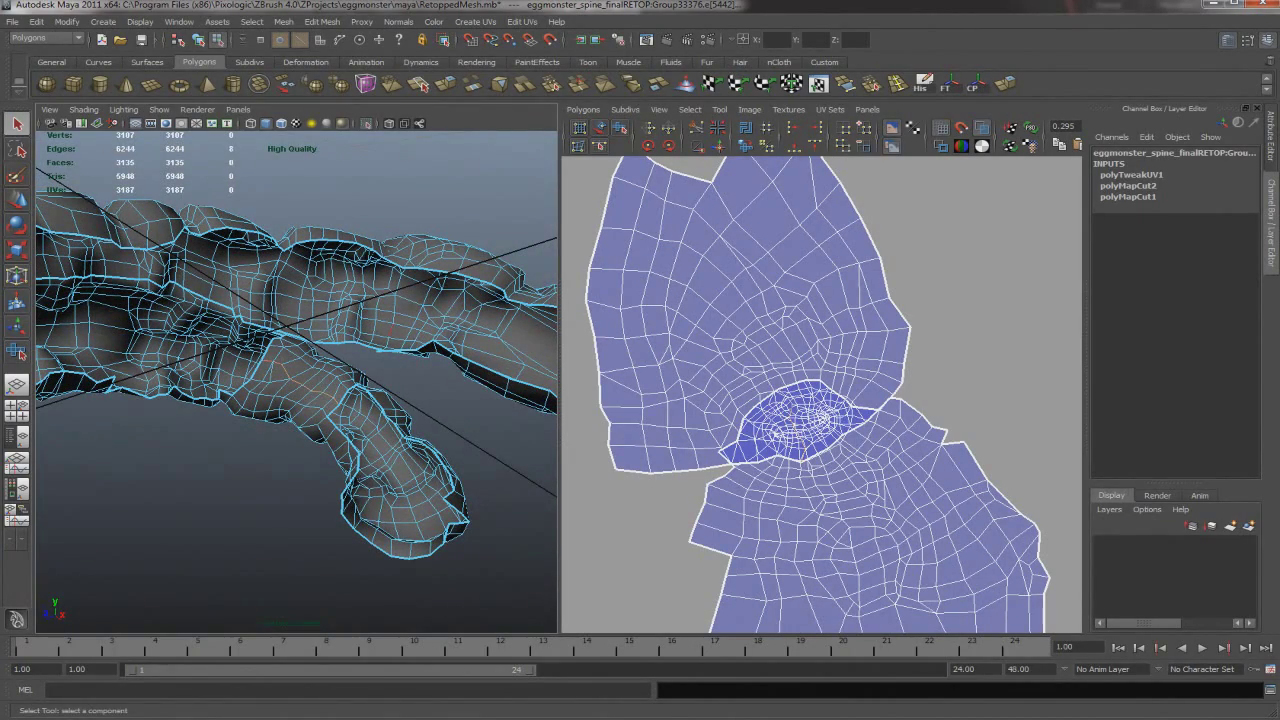
scroll(826, 392, down, 3)
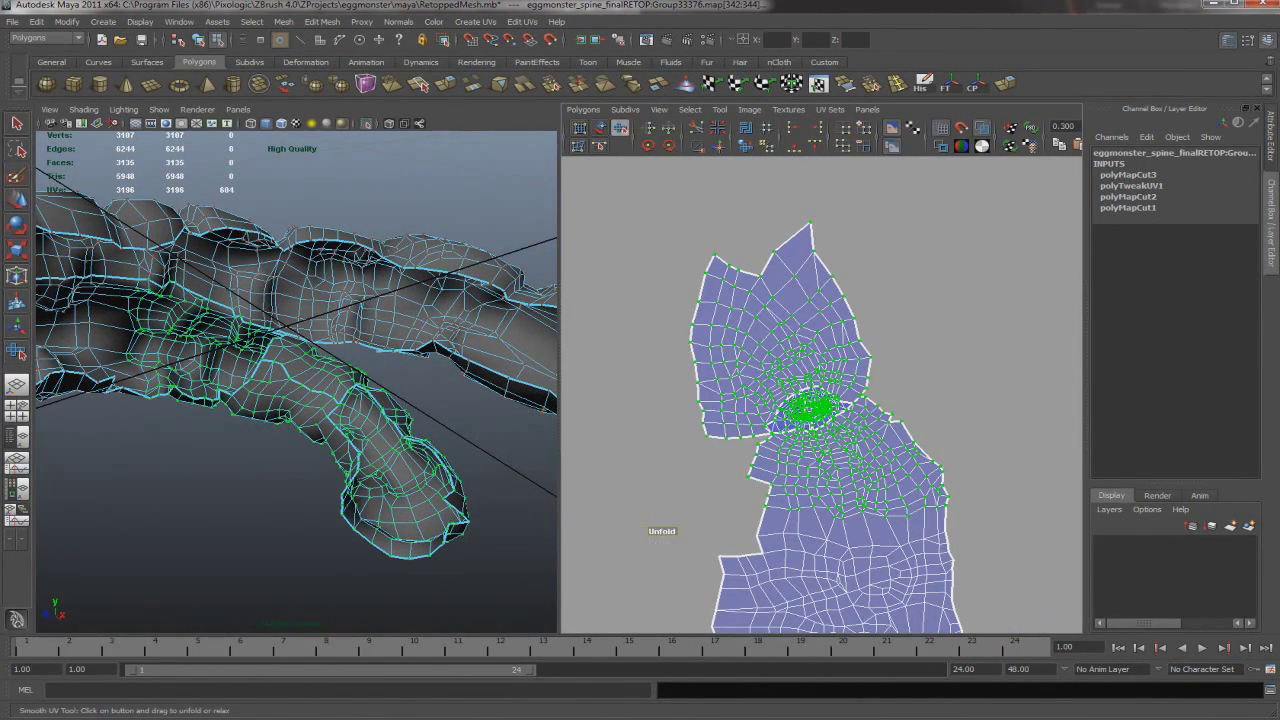
drag(661, 531, 690, 531)
key(ctrl+z)
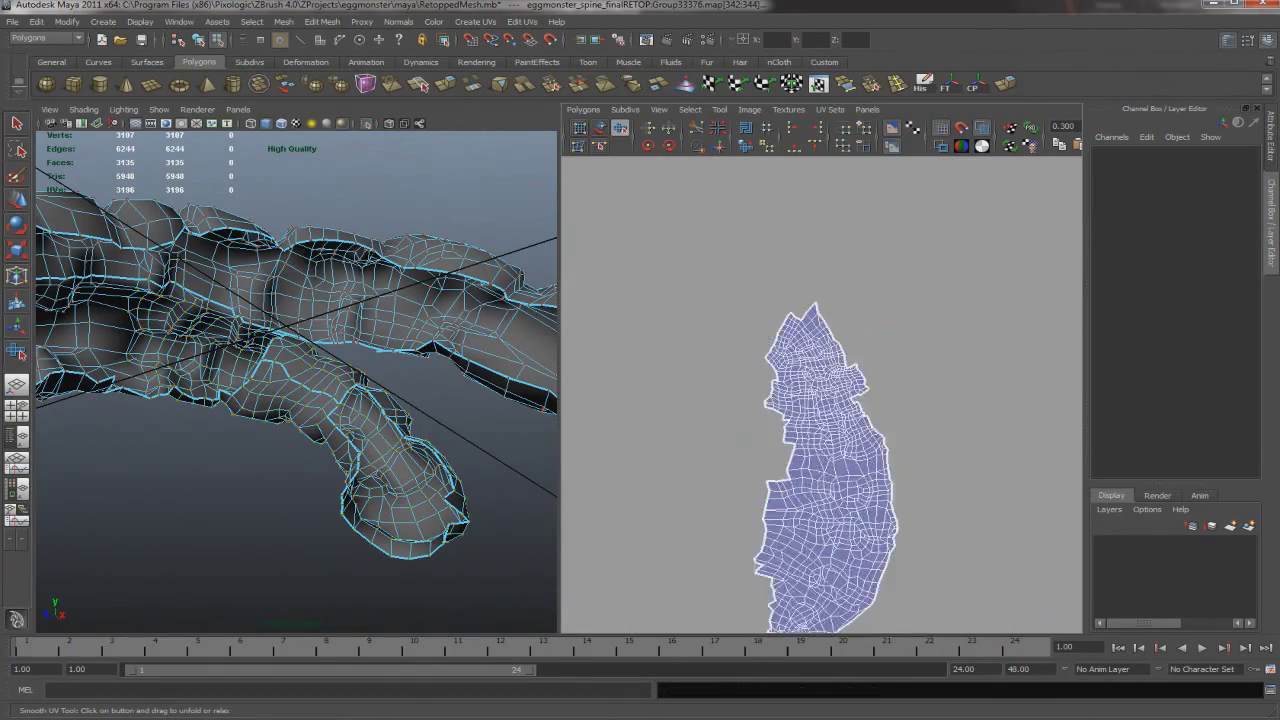
scroll(647, 524, up, 6)
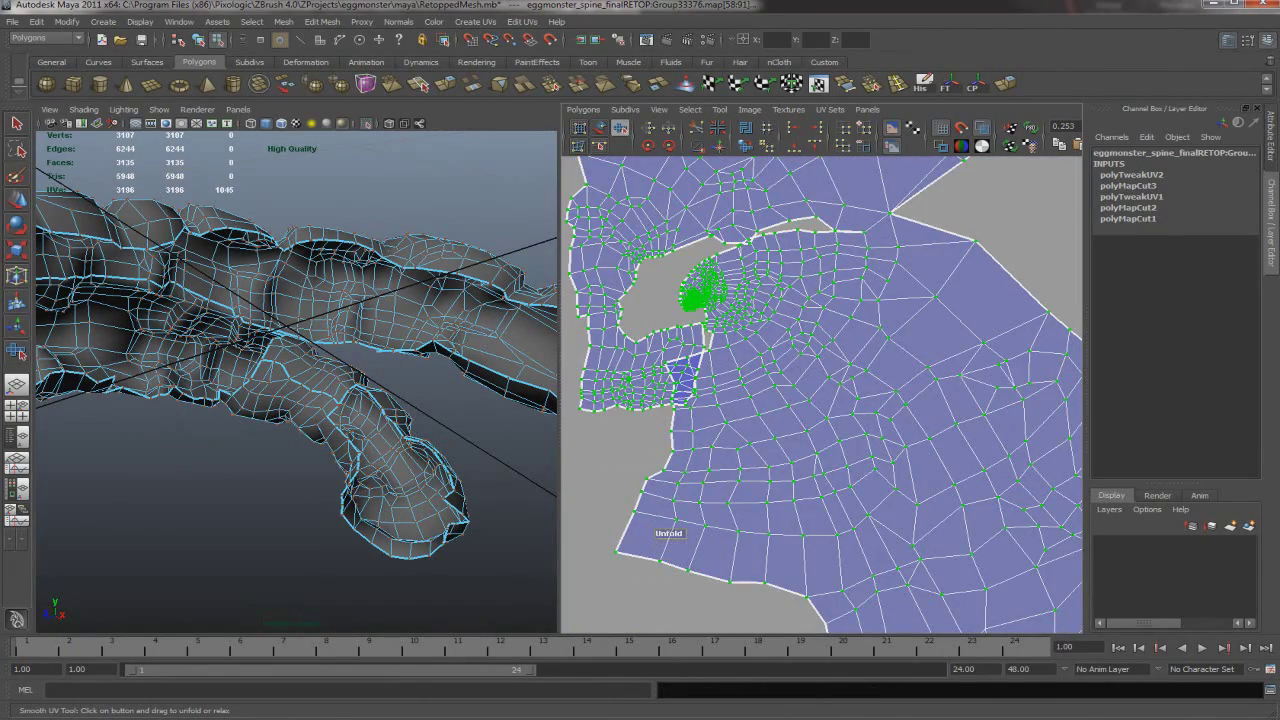
drag(596, 398, 608, 450)
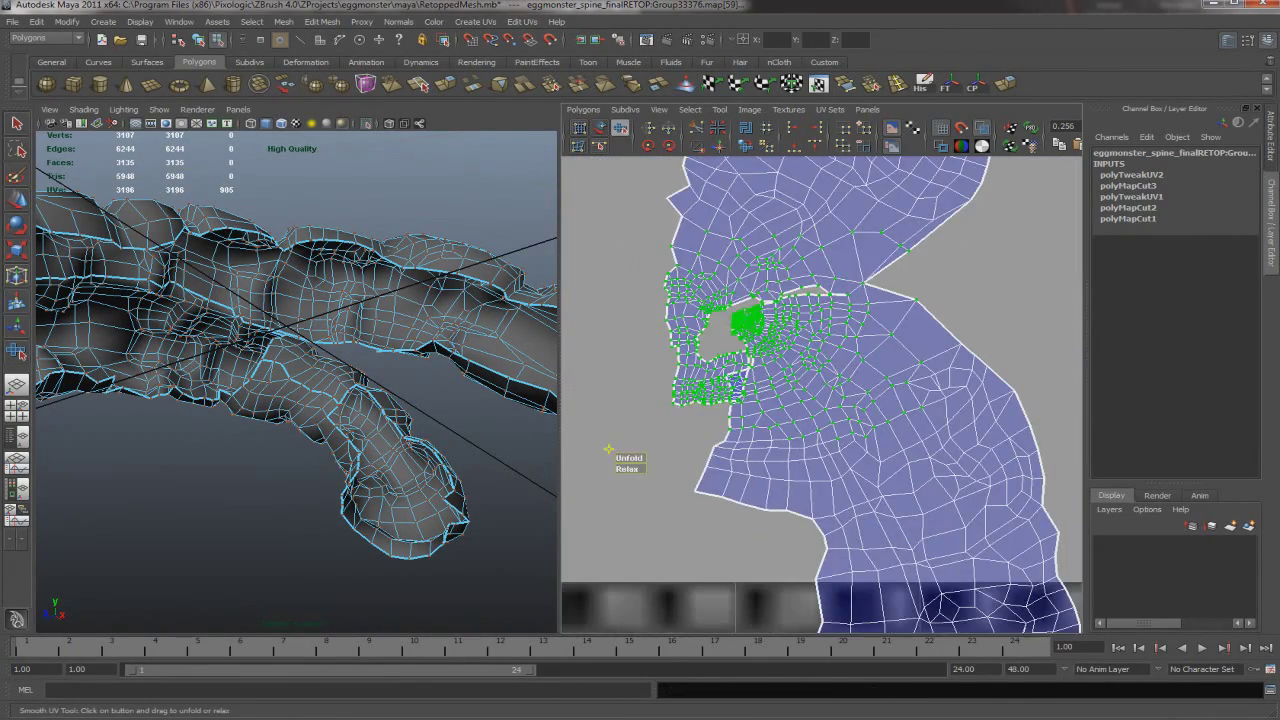
scroll(586, 348, up, 5)
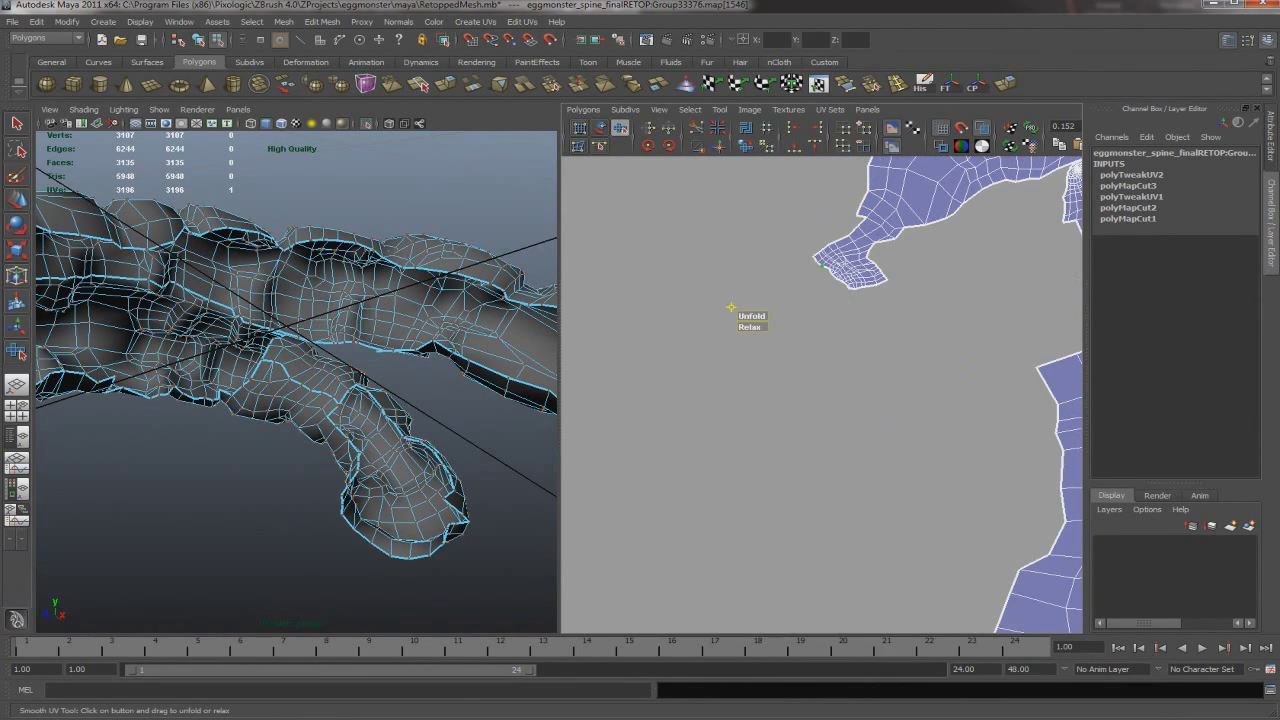
drag(721, 297, 751, 363)
Grow the UV selection around the shell's neck while orbiting the view toward the head
key(w)
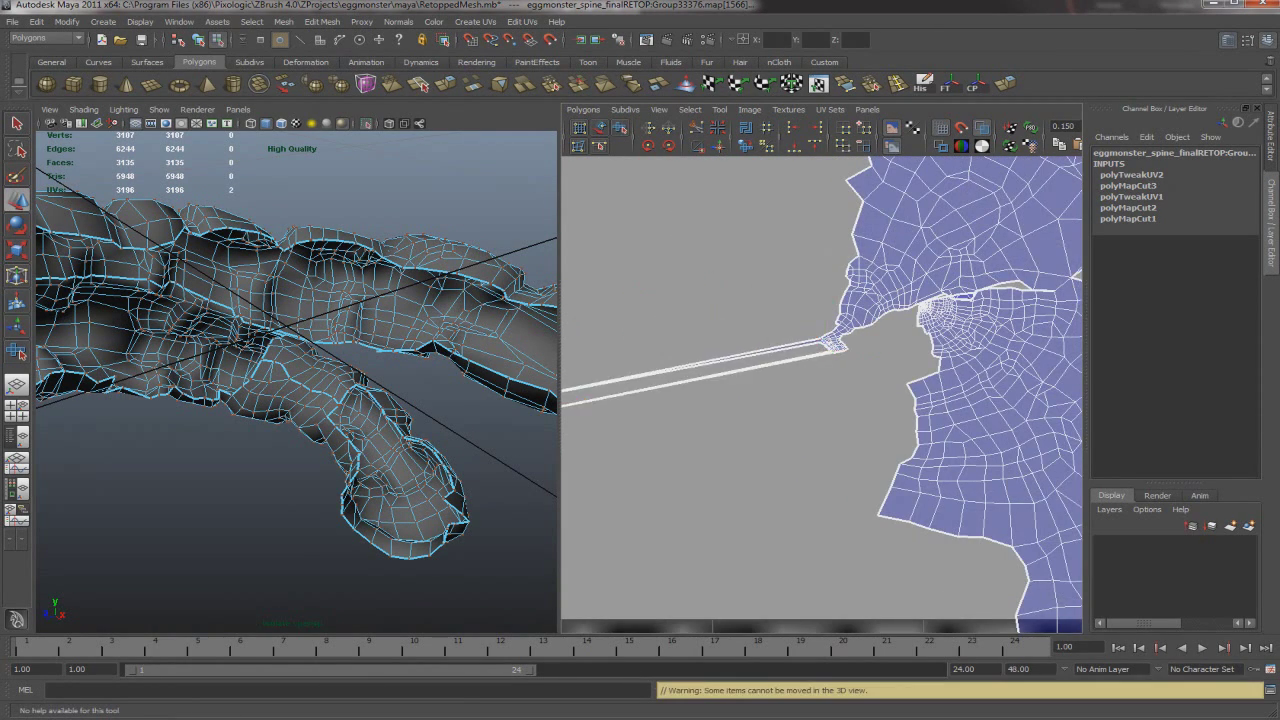
scroll(823, 401, down, 3)
key(w)
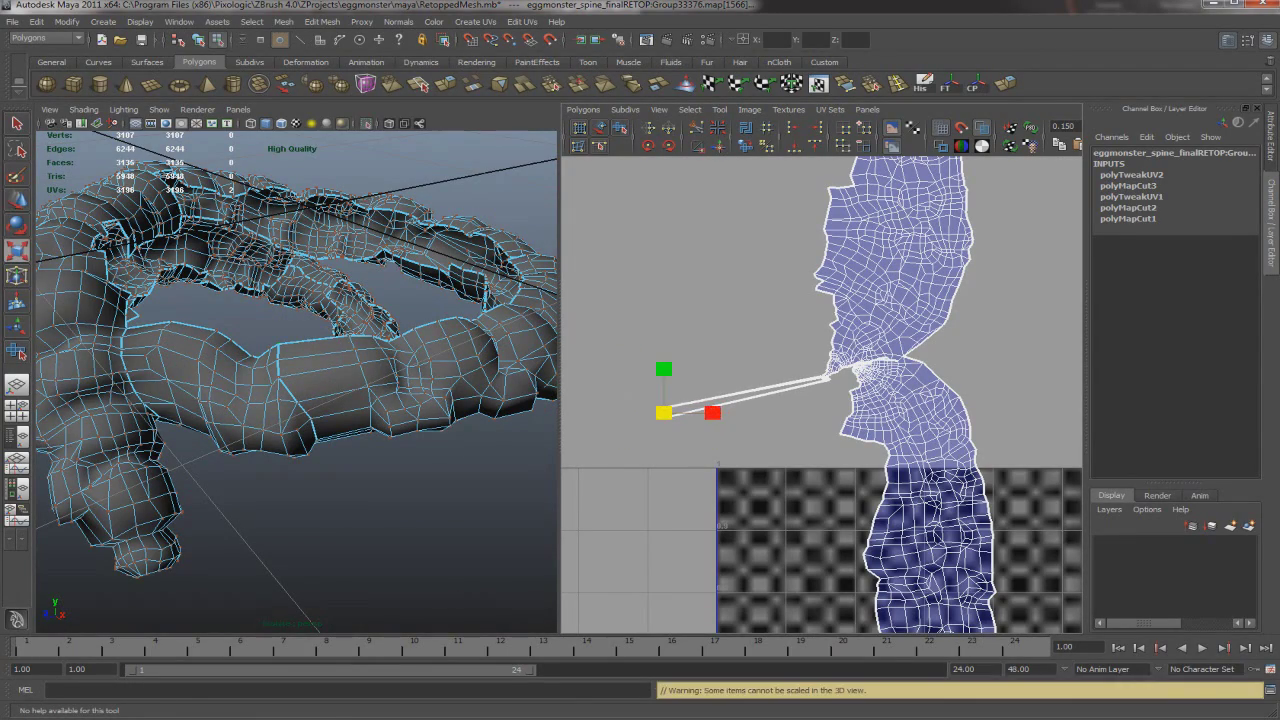
key(shift+period)
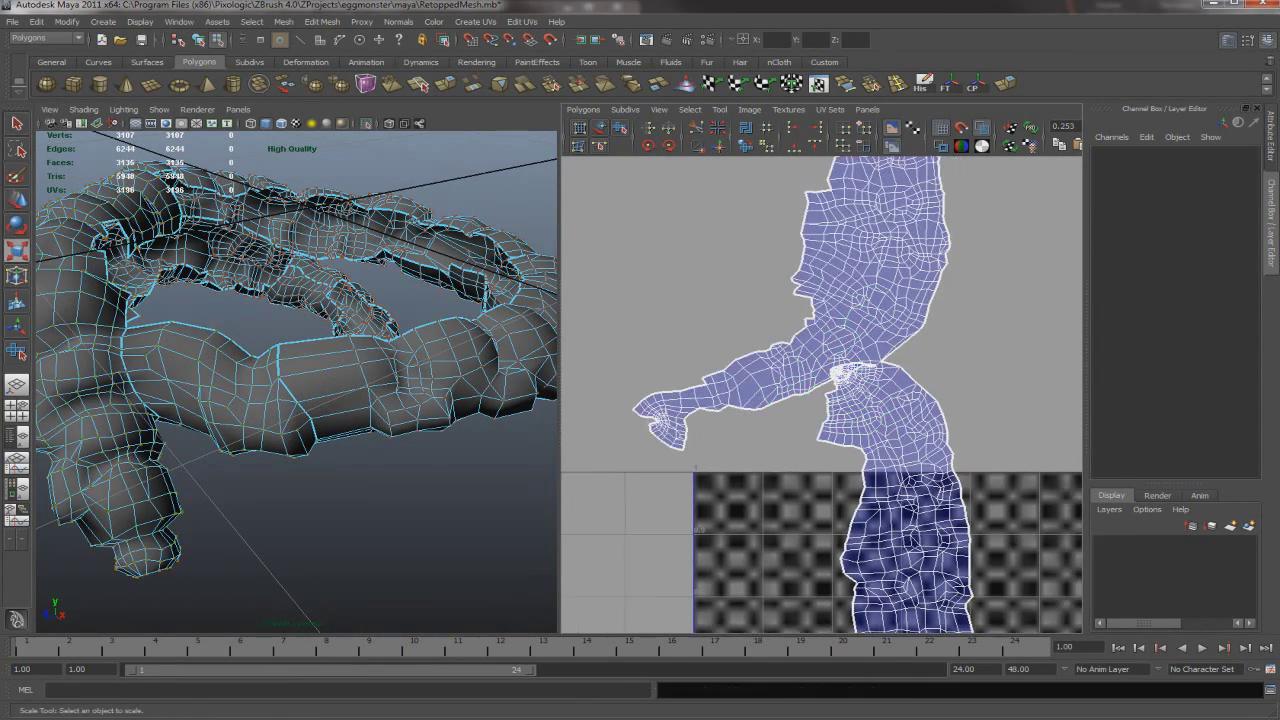
alt+drag(300, 380, 390, 380)
scroll(823, 400, up, 2)
scroll(823, 400, up, 3)
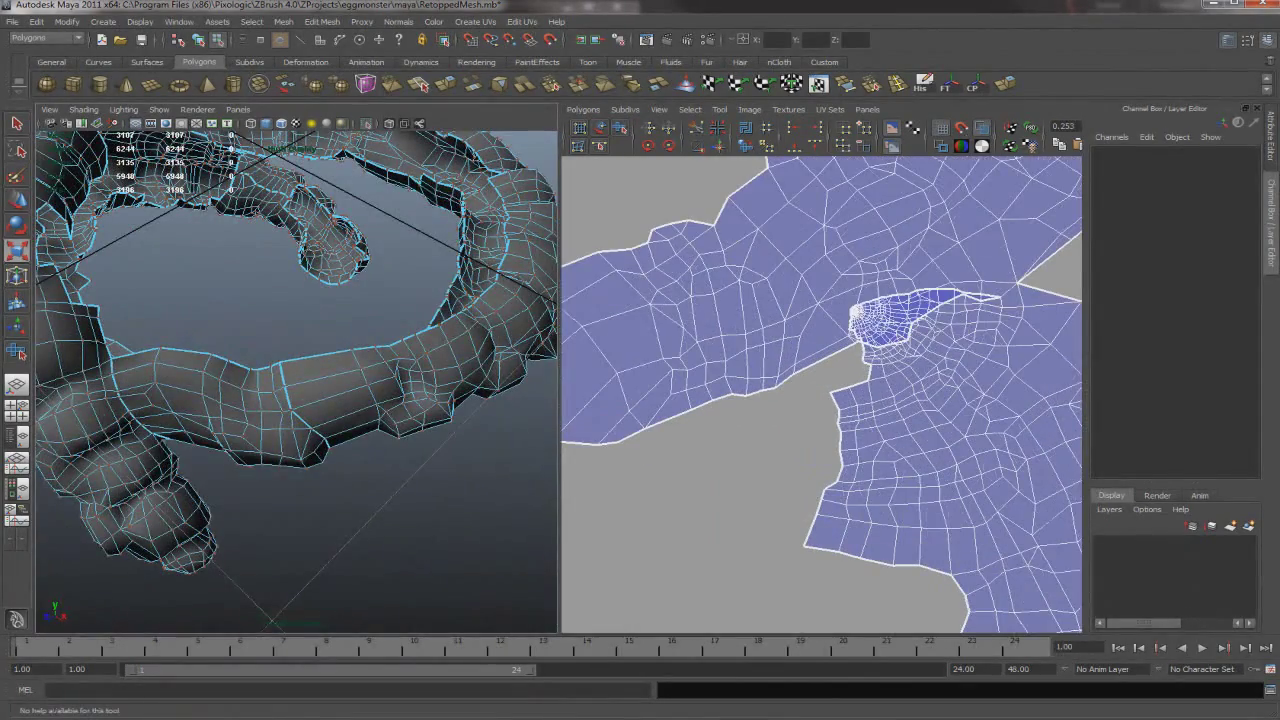
key(ctrl+z)
alt+drag(300, 380, 390, 380)
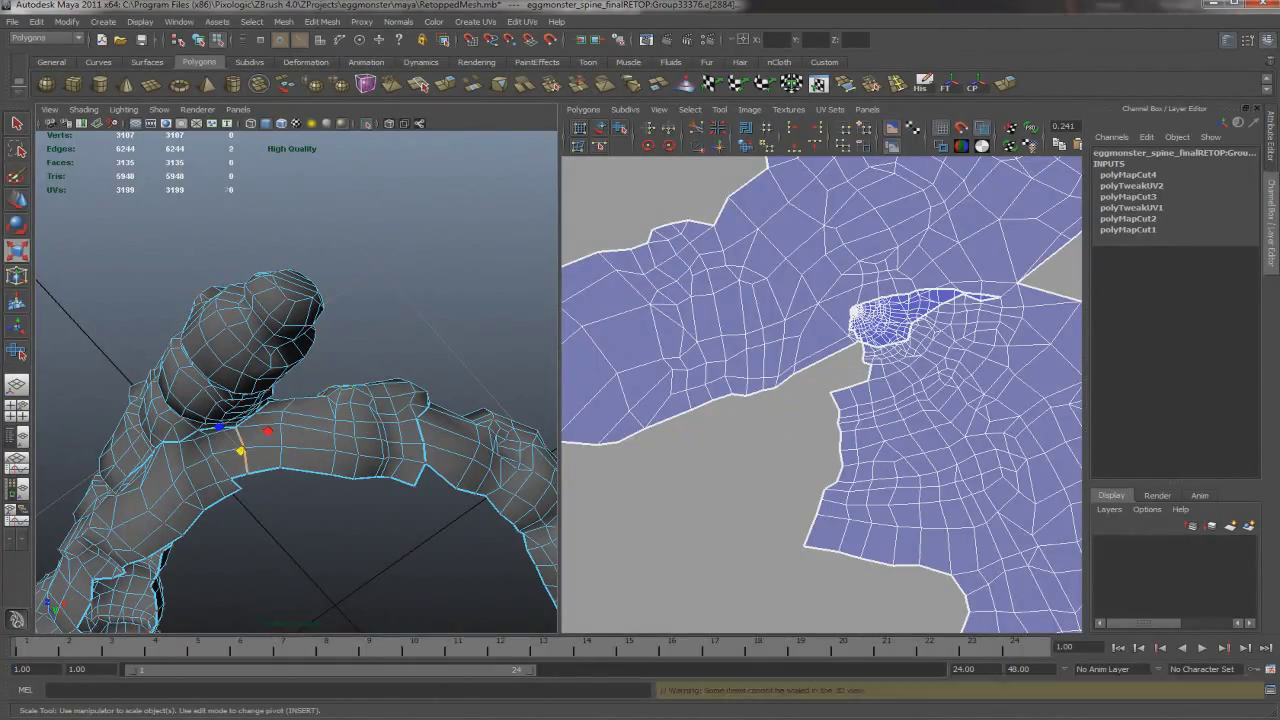
Move the small UV shell to the left and restore the neck UV selection
scroll(823, 400, down, 5)
drag(677, 414, 600, 428)
click(857, 386)
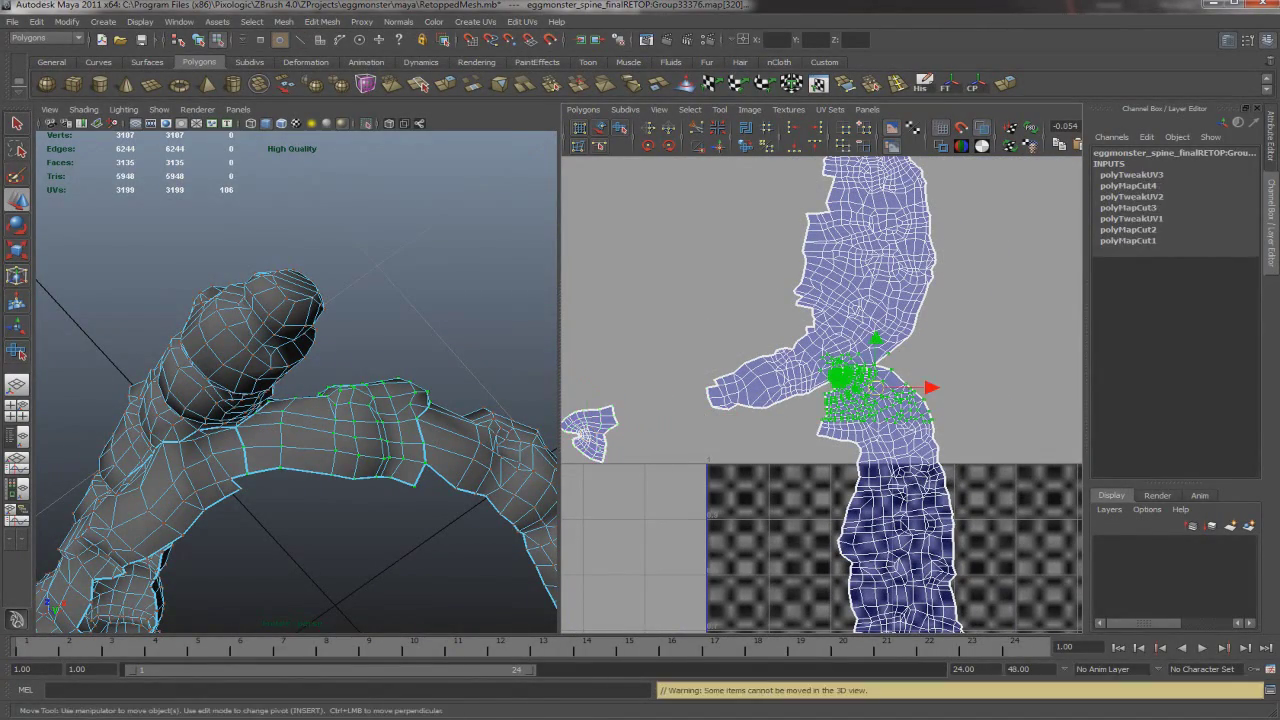
click(650, 300)
key(ctrl+z)
scroll(870, 330, up, 5)
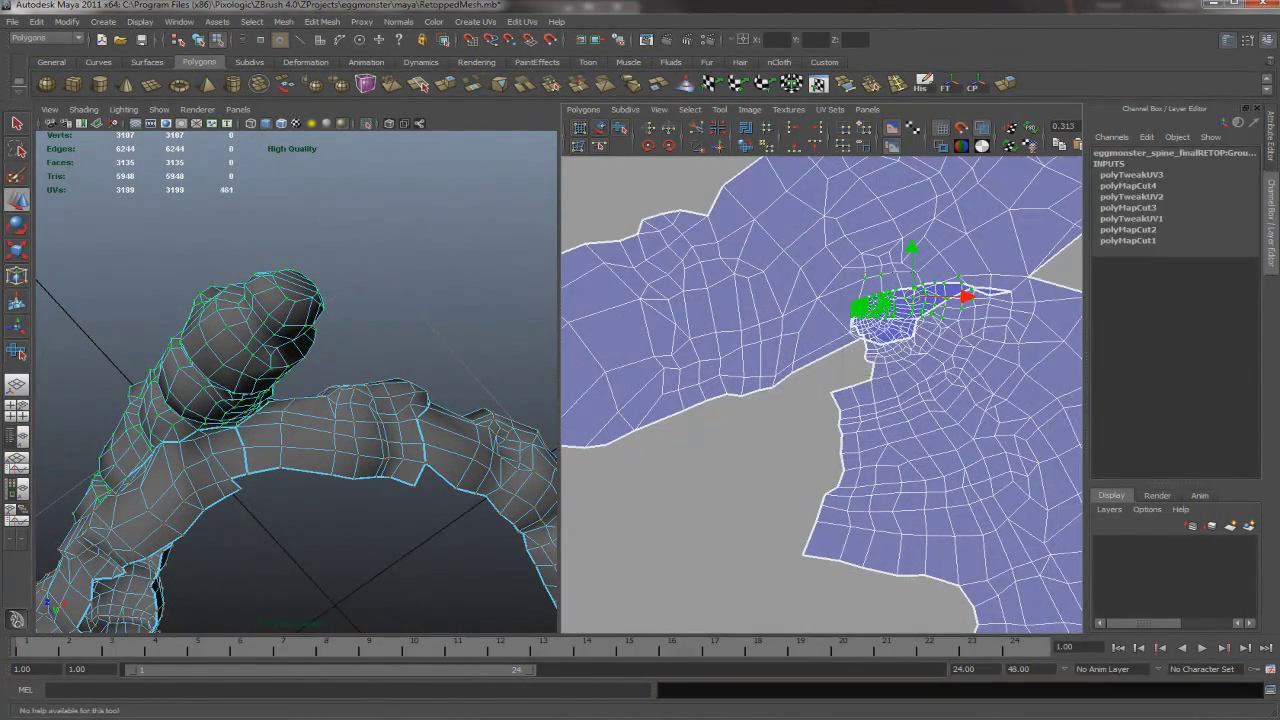
Give the spine's end-cap faces their own UVs with Planar Mapping
alt+drag(300, 350, 300, 420)
scroll(298, 466, up, 3)
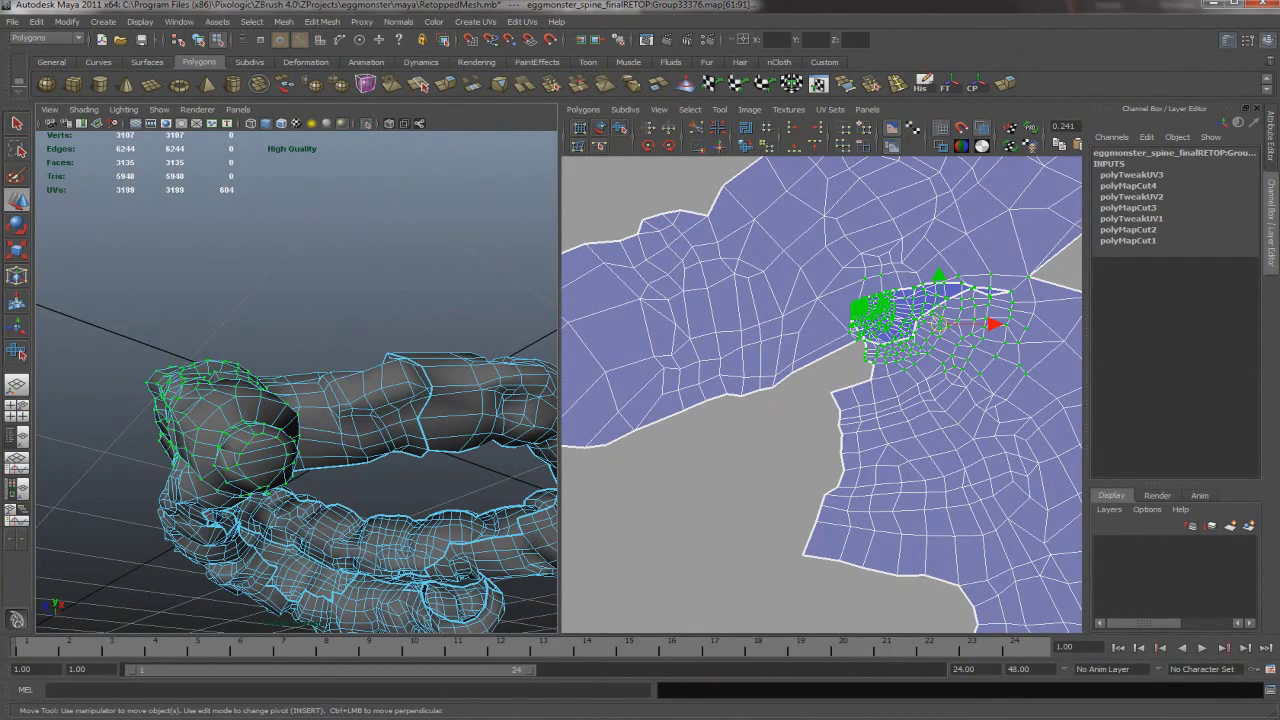
alt+drag(300, 420, 340, 350)
click(475, 21)
click(497, 42)
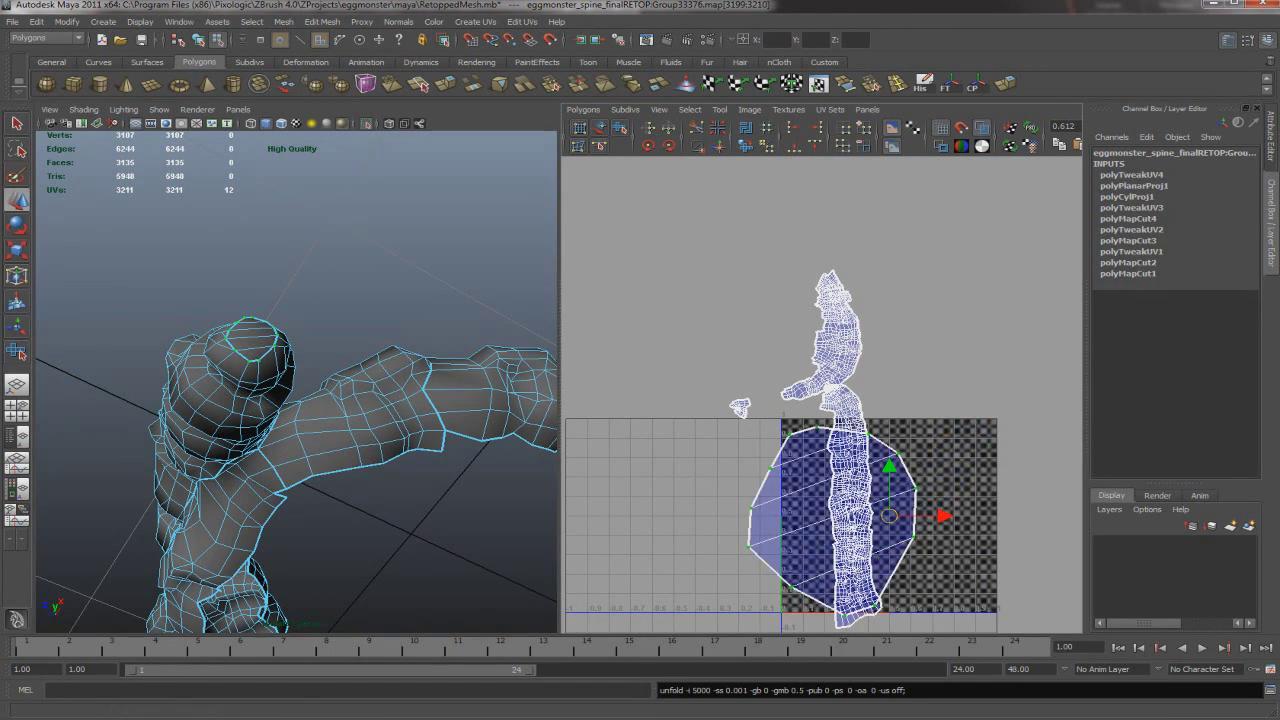
Shrink the round cap shell and place it beside the spine, to its left
scroll(815, 471, up, 3)
drag(843, 551, 648, 449)
click(843, 300)
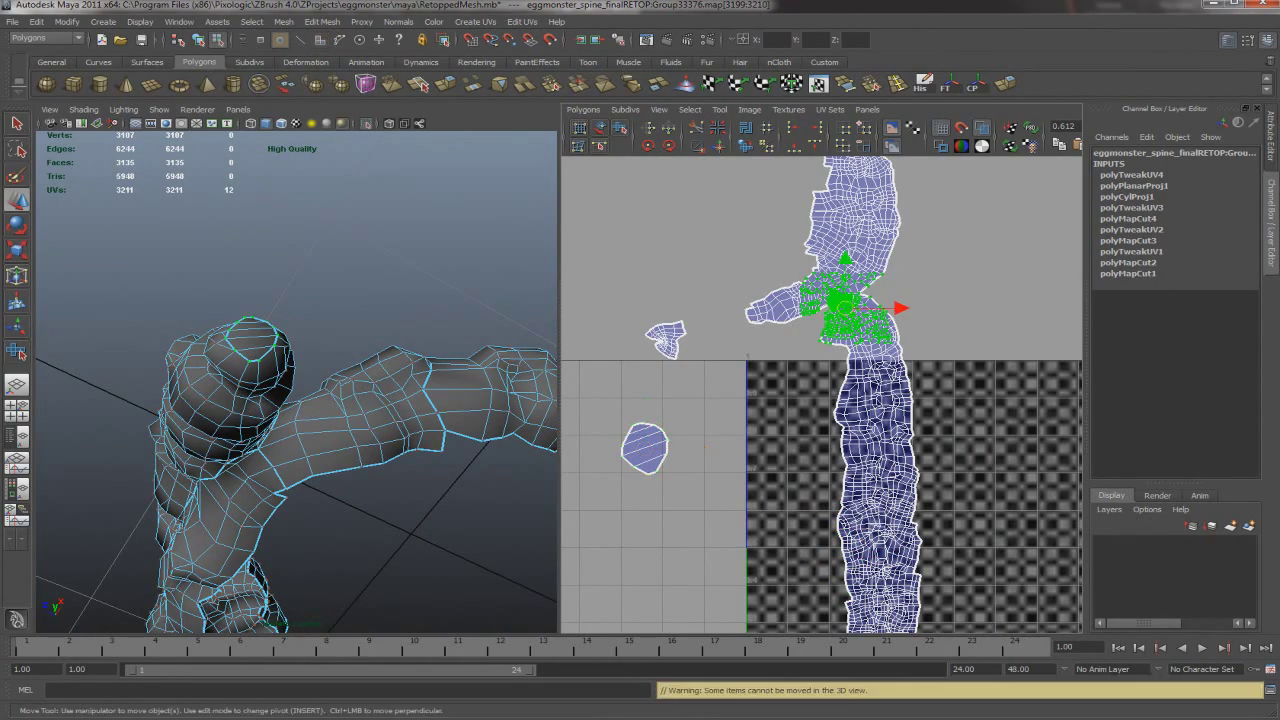
scroll(880, 400, up, 3)
scroll(820, 395, down, 5)
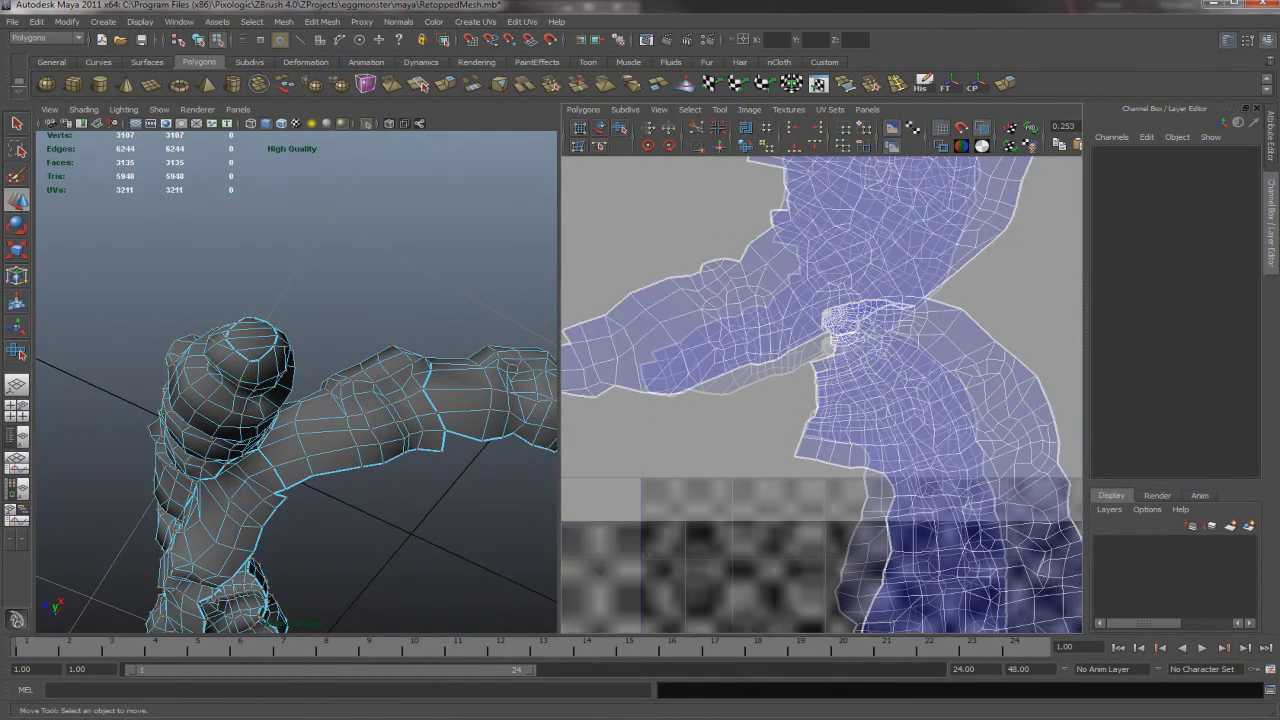
Grow a UV selection around the neck joint and adjust the mouth-tip UV
click(809, 429)
key(shift+period)
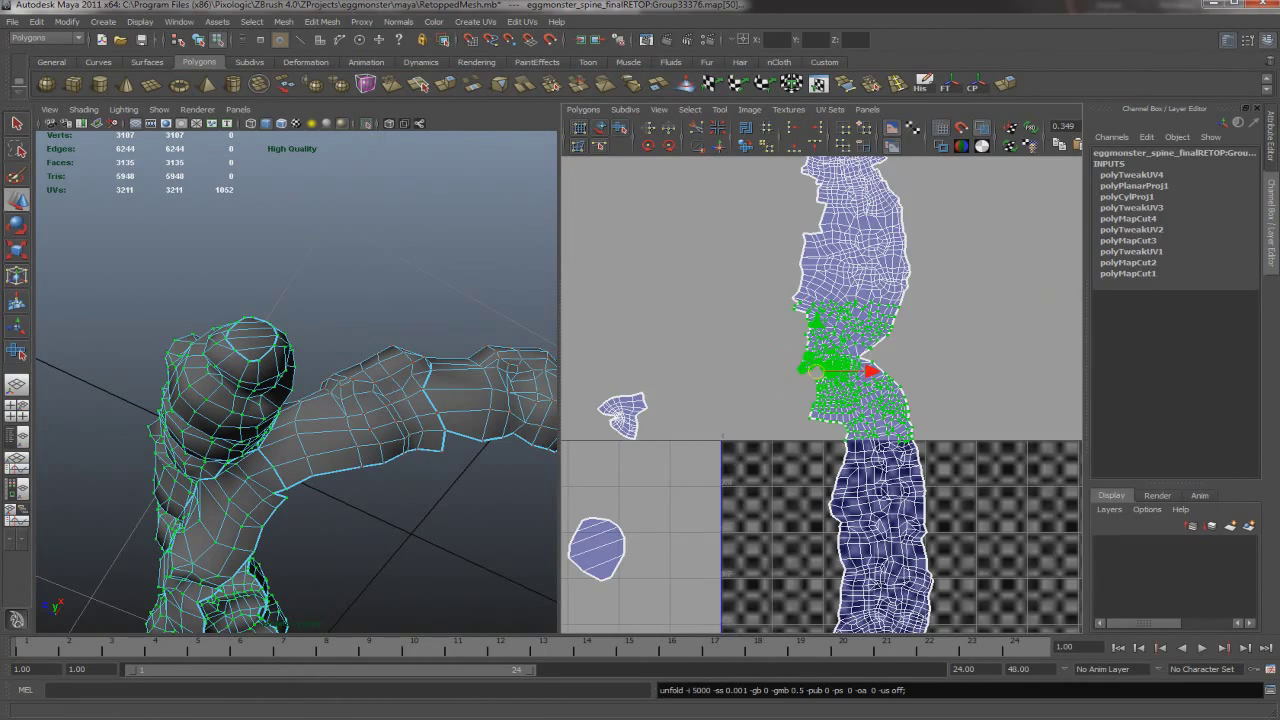
key(f)
click(734, 300)
key(w)
scroll(820, 395, down, 3)
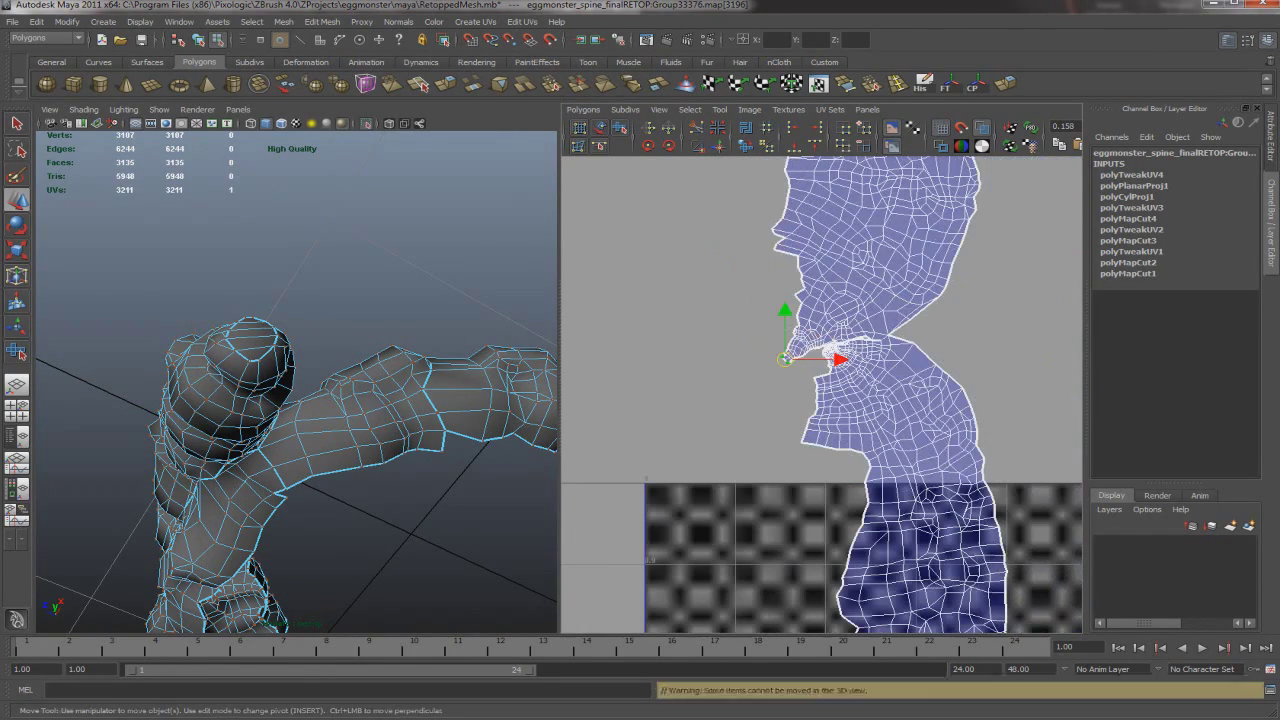
scroll(820, 395, down, 3)
key(r)
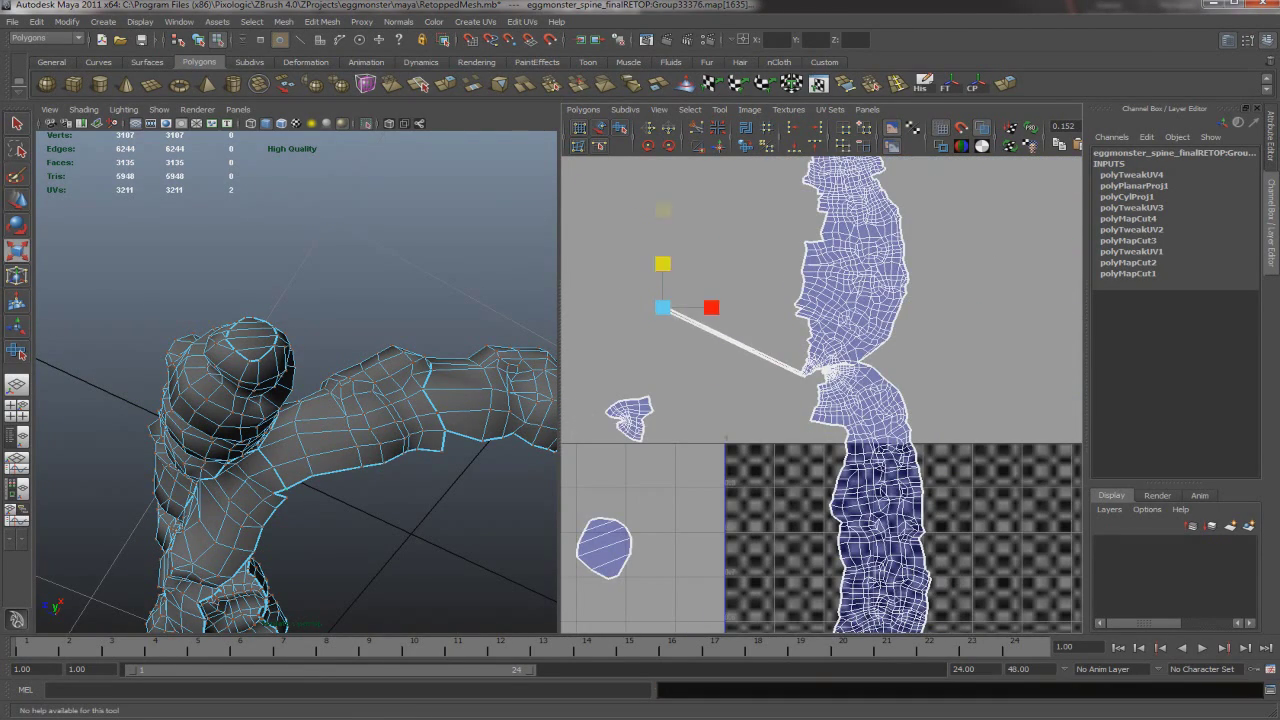
Unfold a band of spine UVs around the neck and pick the neck edge to split
scroll(822, 385, up, 5)
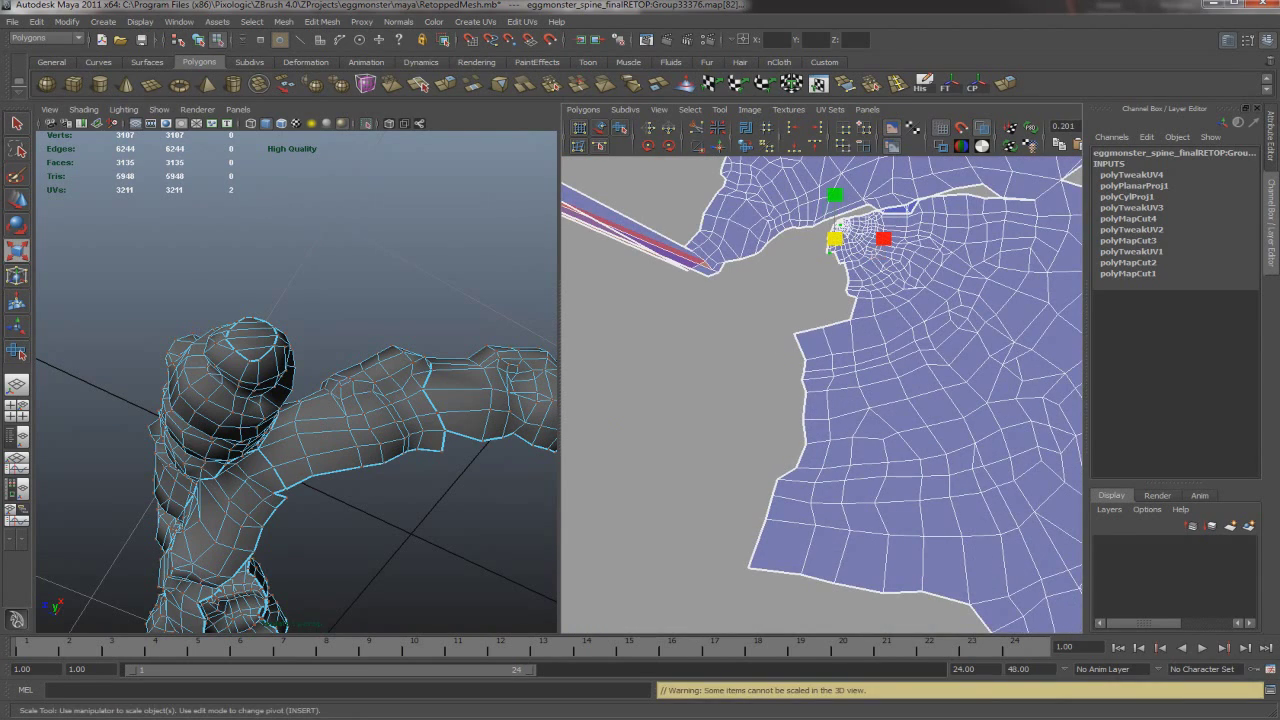
scroll(820, 388, down, 3)
key(w)
scroll(822, 400, down, 3)
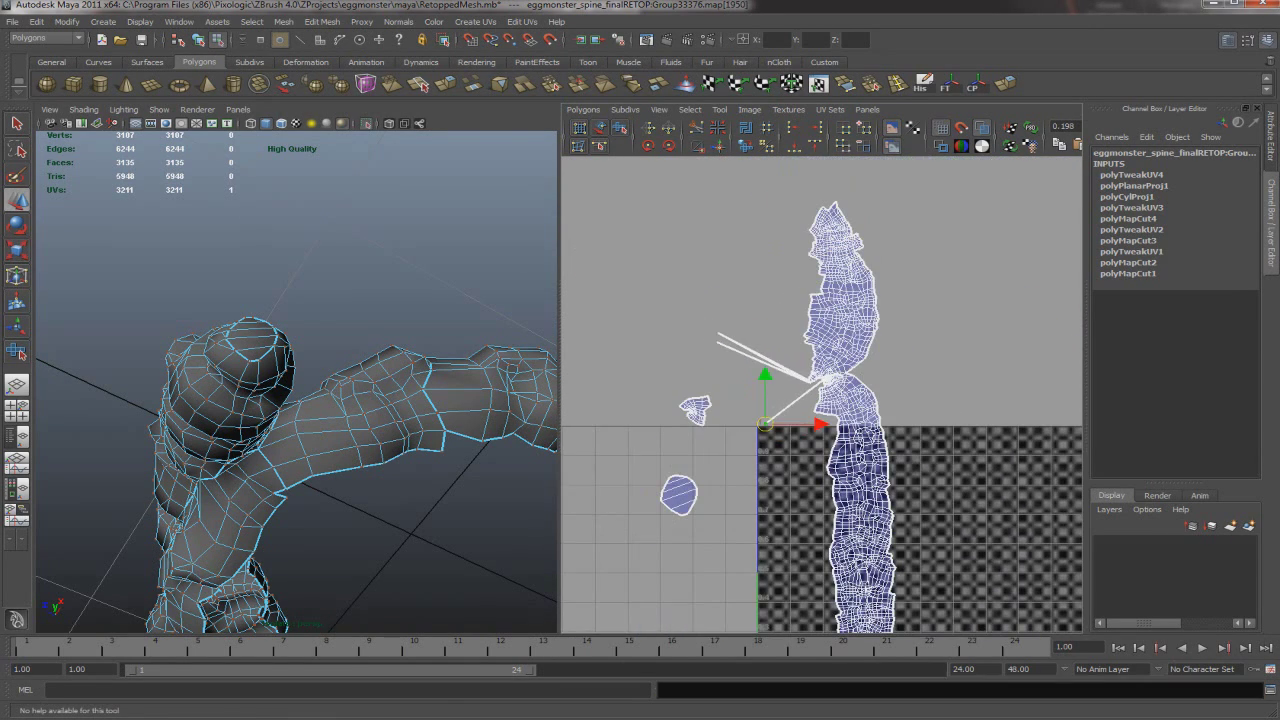
drag(800, 312, 890, 446)
scroll(820, 300, up, 5)
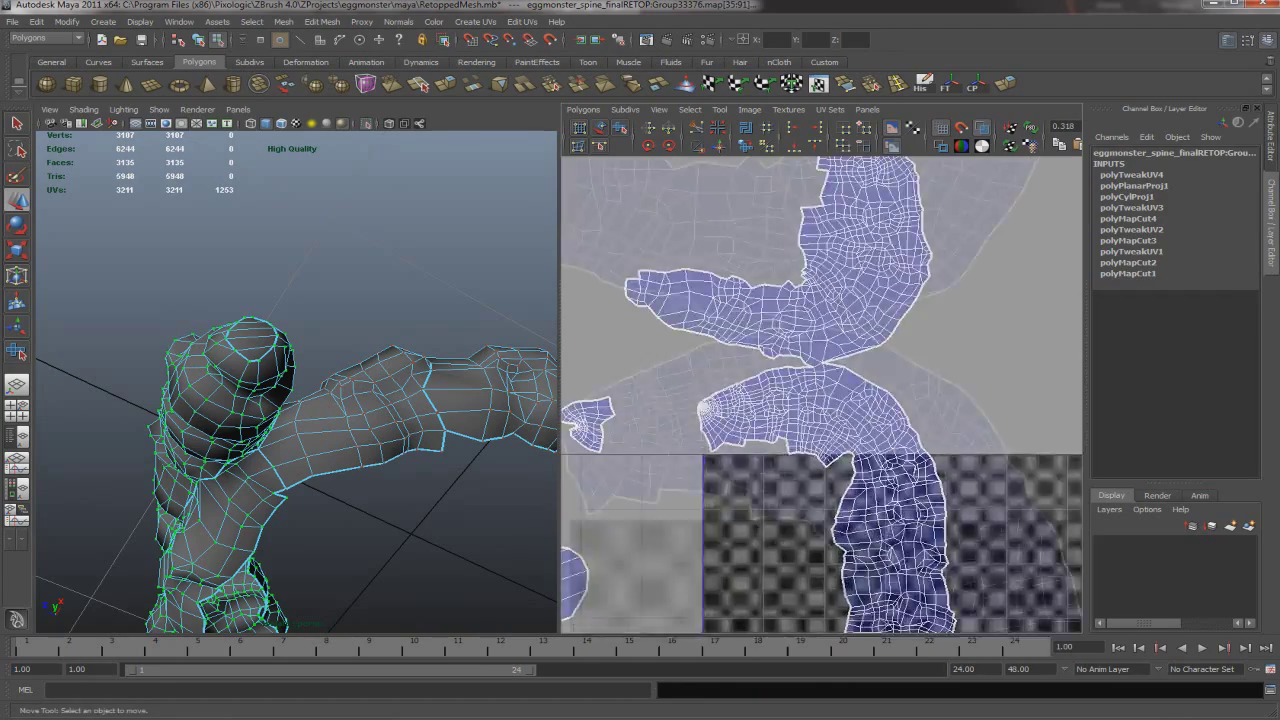
click(800, 246)
Frame the neck edge and move the cut spine UV shell to the right
key(f)
scroll(297, 380, down, 5)
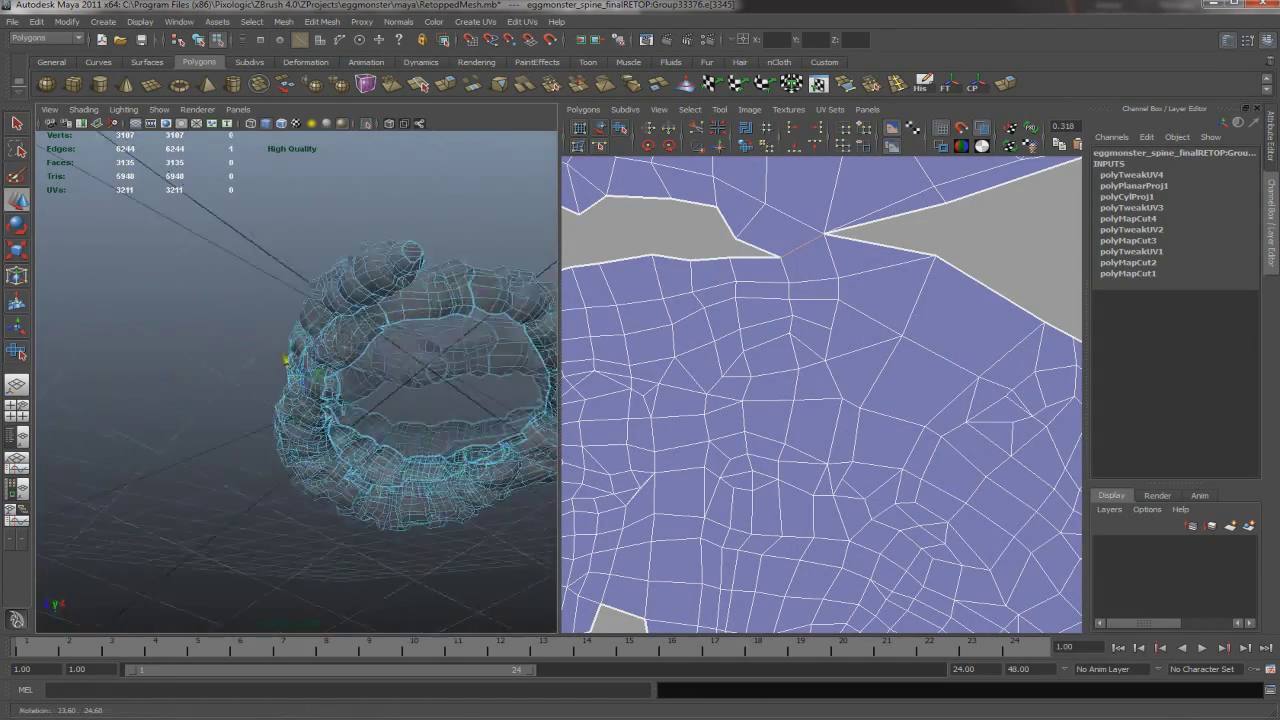
alt+drag(297, 380, 340, 380)
scroll(297, 380, up, 5)
scroll(820, 400, down, 5)
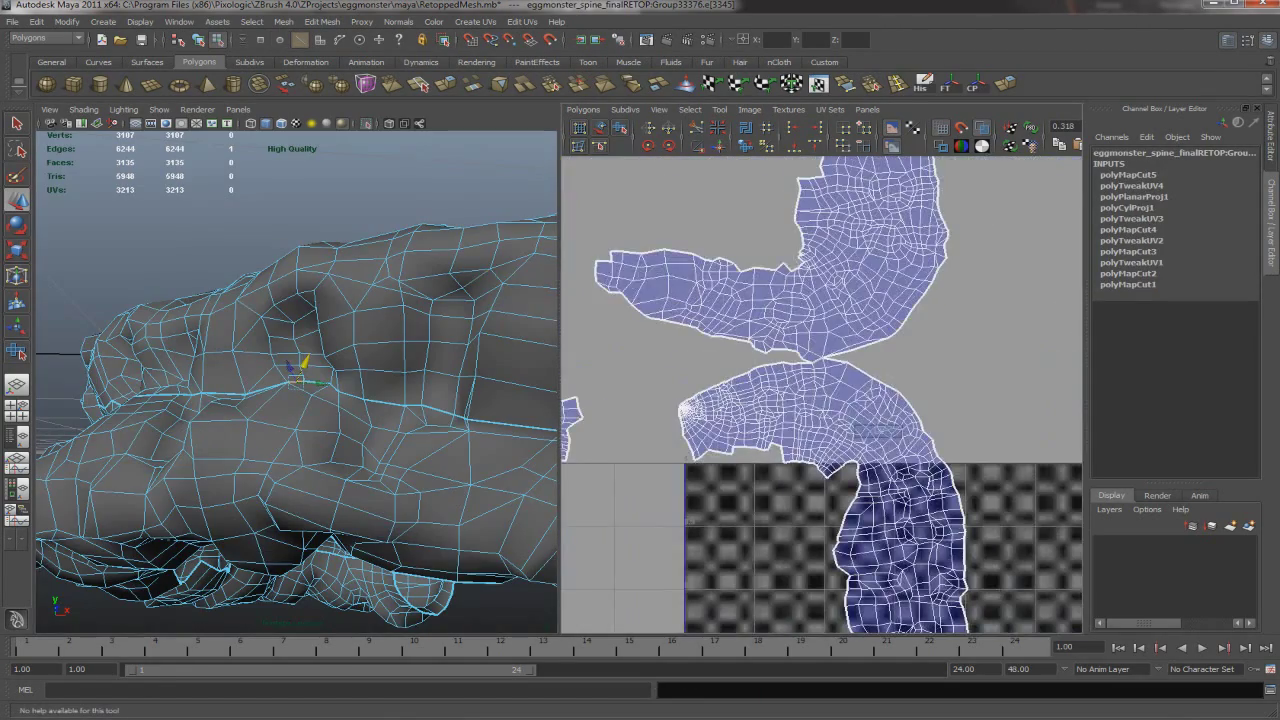
scroll(820, 400, down, 3)
drag(883, 500, 945, 450)
scroll(820, 400, up, 4)
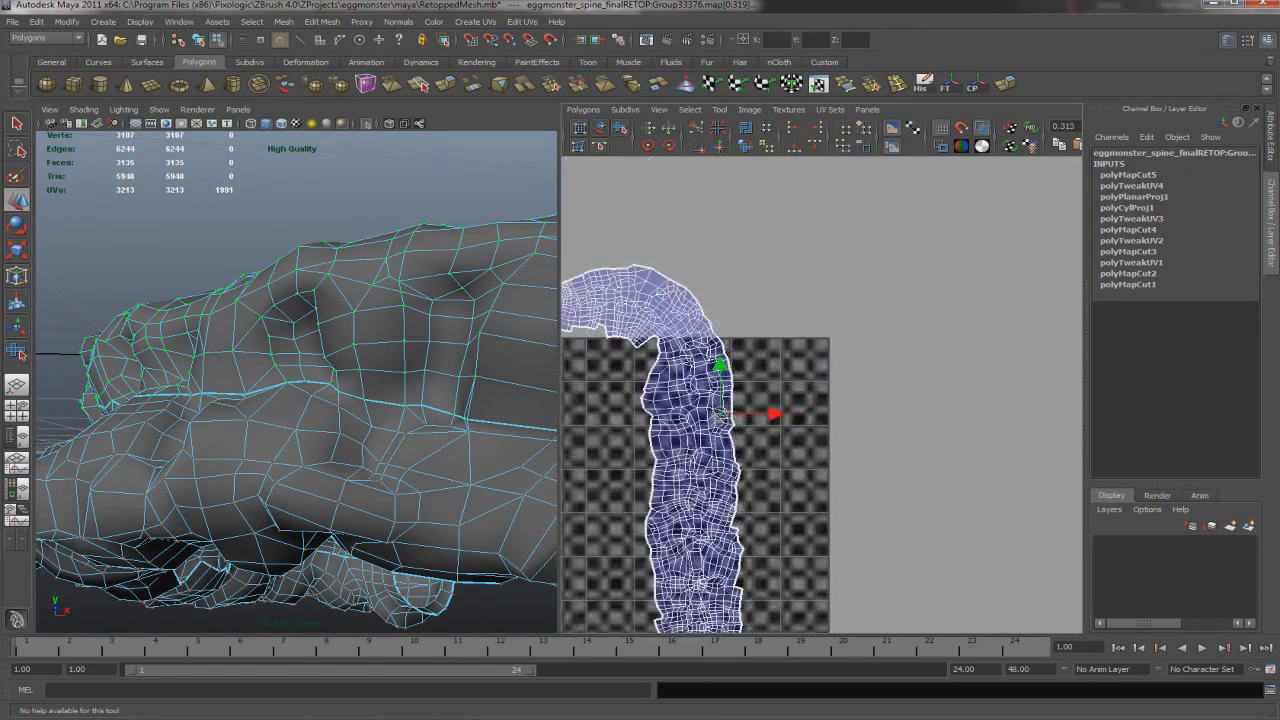
scroll(820, 400, down, 2)
Unfold the spine shell with the Smooth UV tool, then grow the UV selection
click(772, 445)
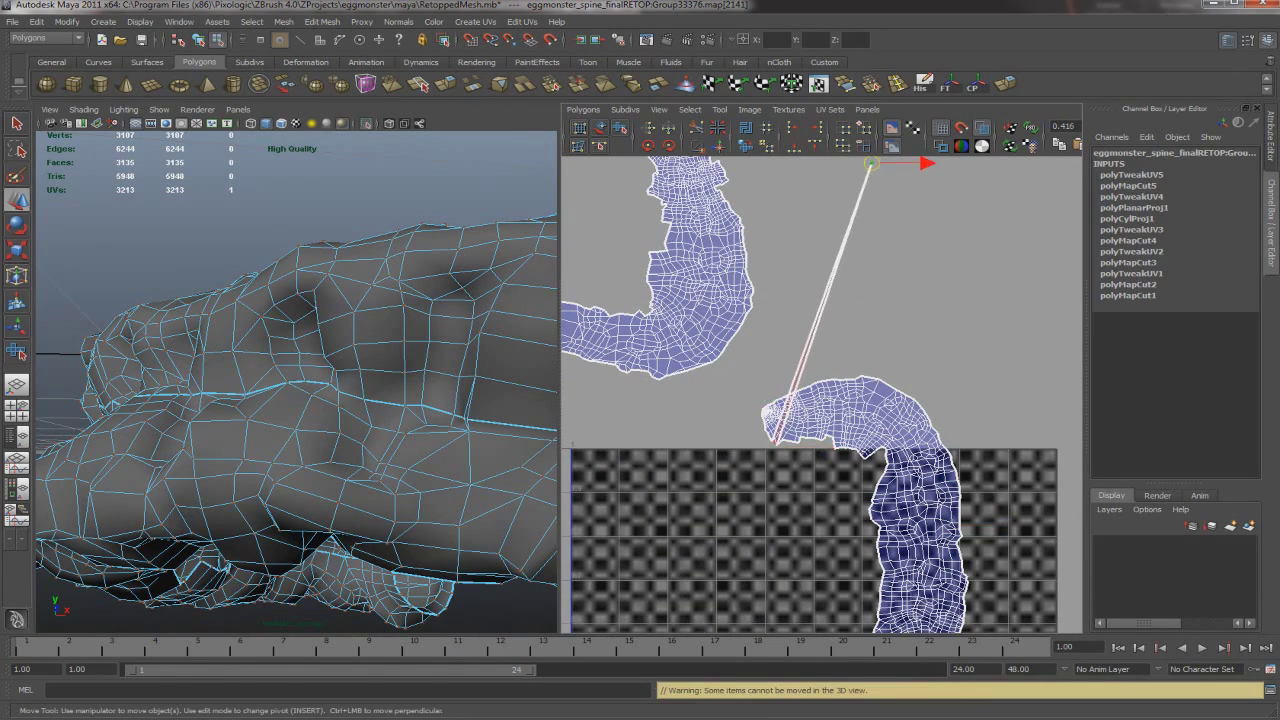
scroll(820, 400, down, 3)
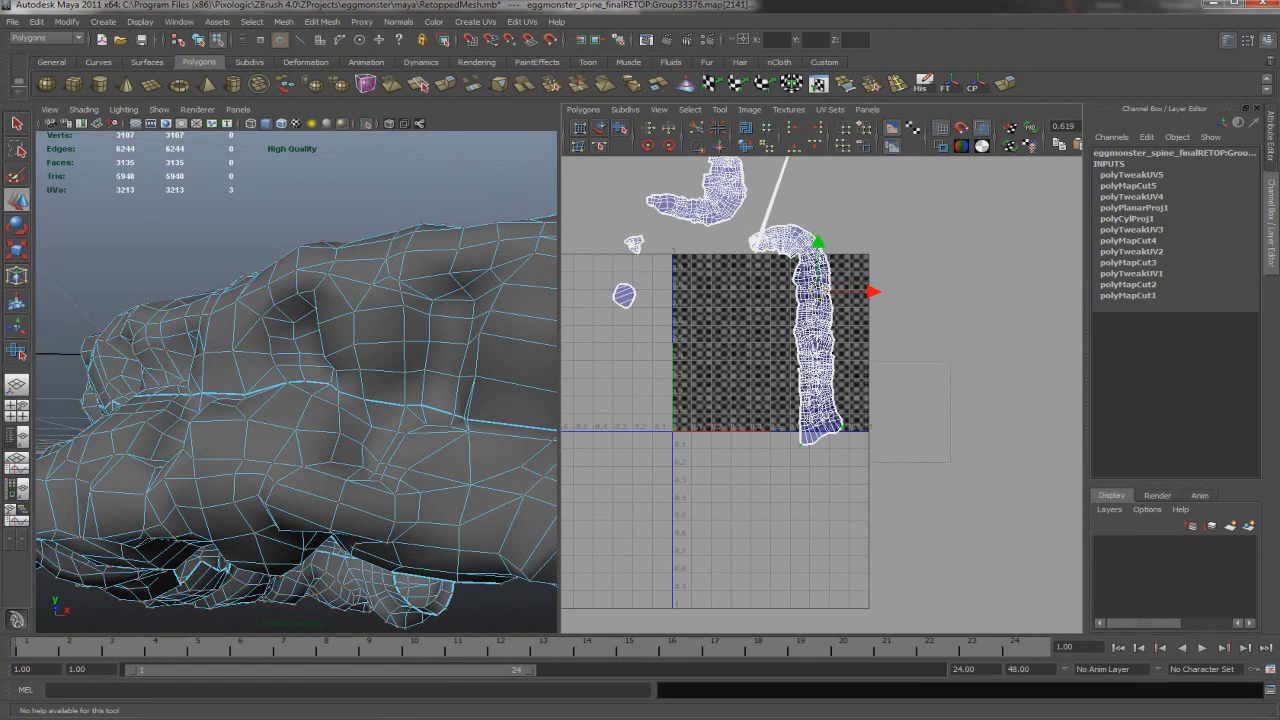
alt+middle_drag(760, 340, 800, 455)
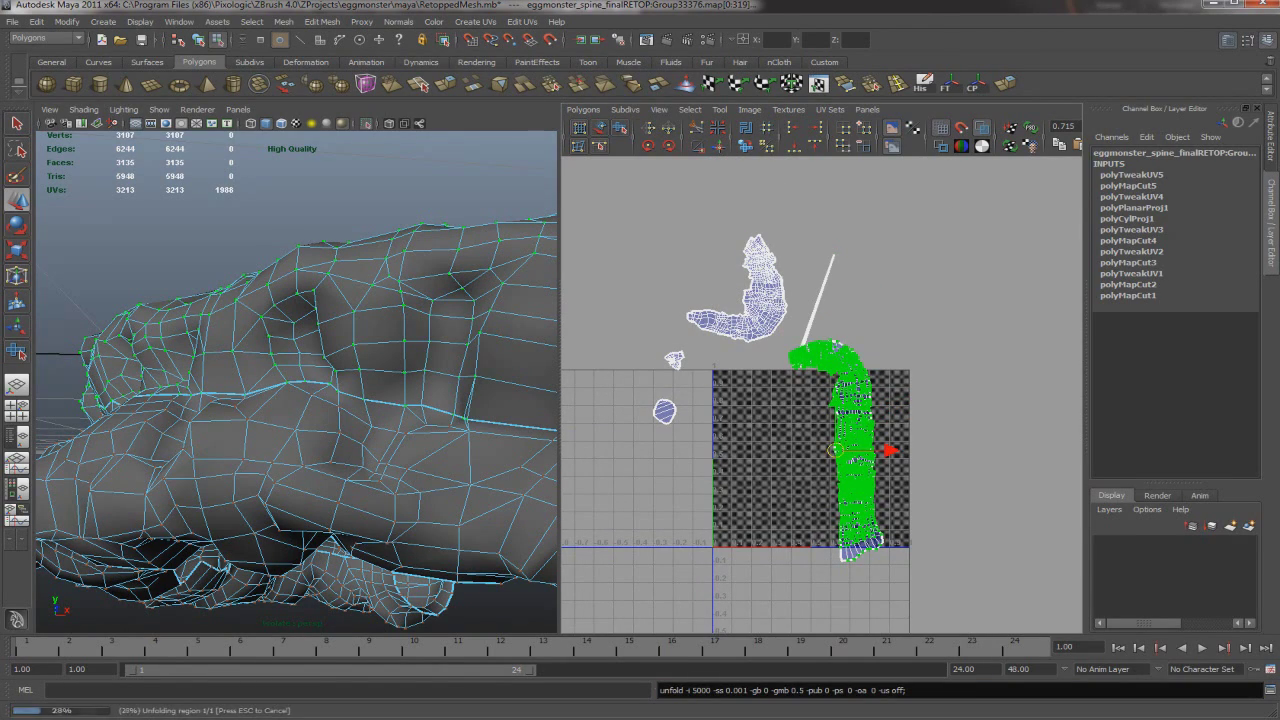
scroll(660, 295, up, 3)
scroll(778, 440, up, 4)
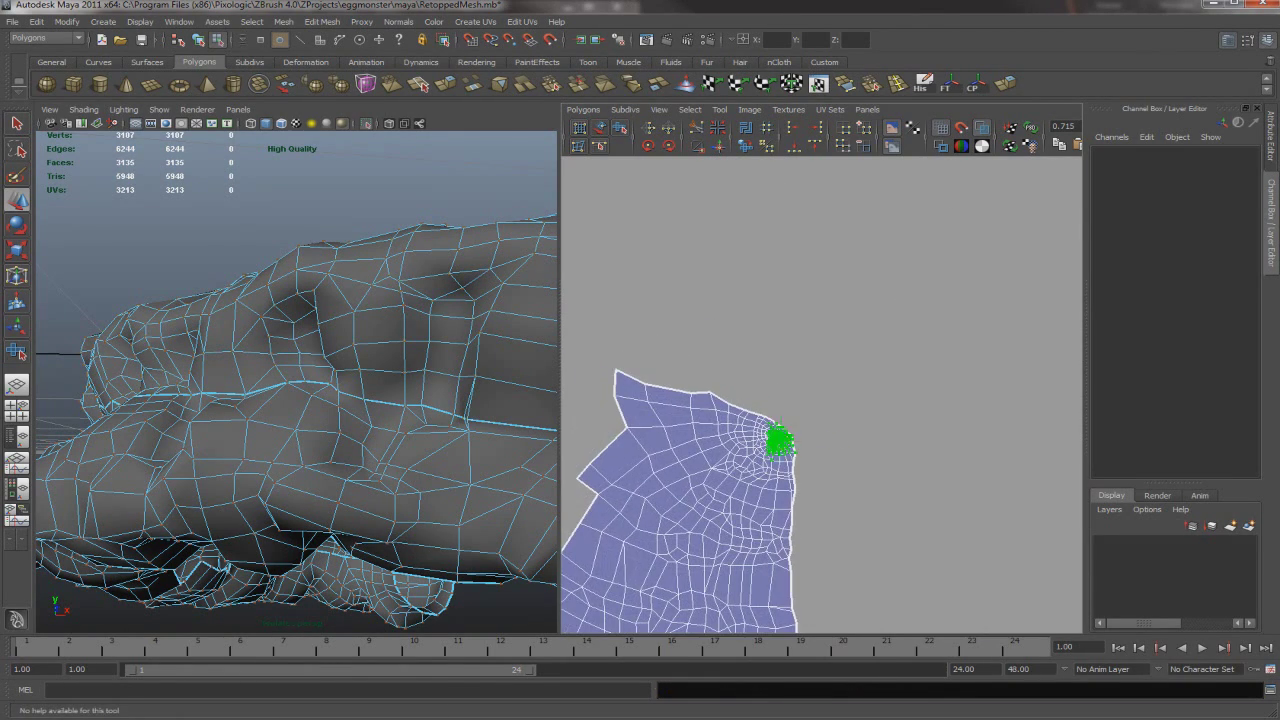
key(w)
key(f)
scroll(820, 500, up, 2)
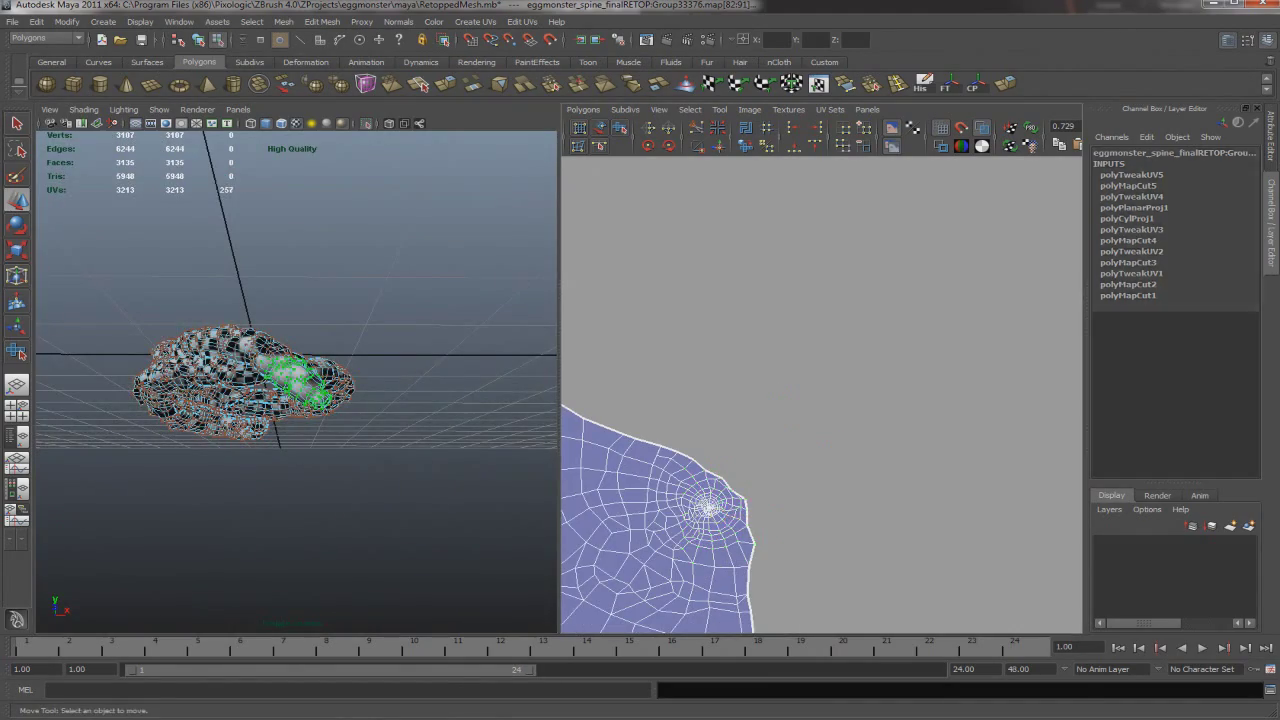
key(shift+period)
alt+drag(300, 380, 237, 487)
Cut the limb tip's UVs along its edge and unfold the tip shell
click(237, 487)
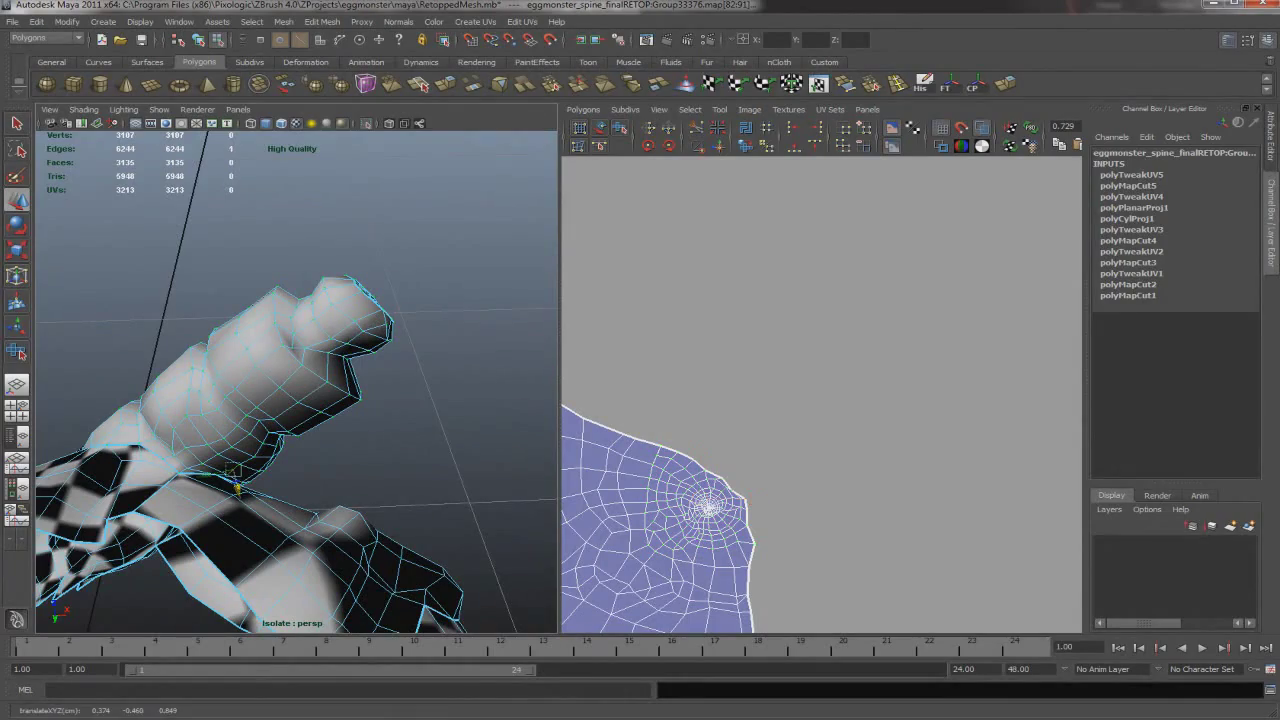
mouse_move(280, 420)
alt+mouse_down()
mouse_move(240, 410)
mouse_move(330, 380)
alt+mouse_up()
key(4)
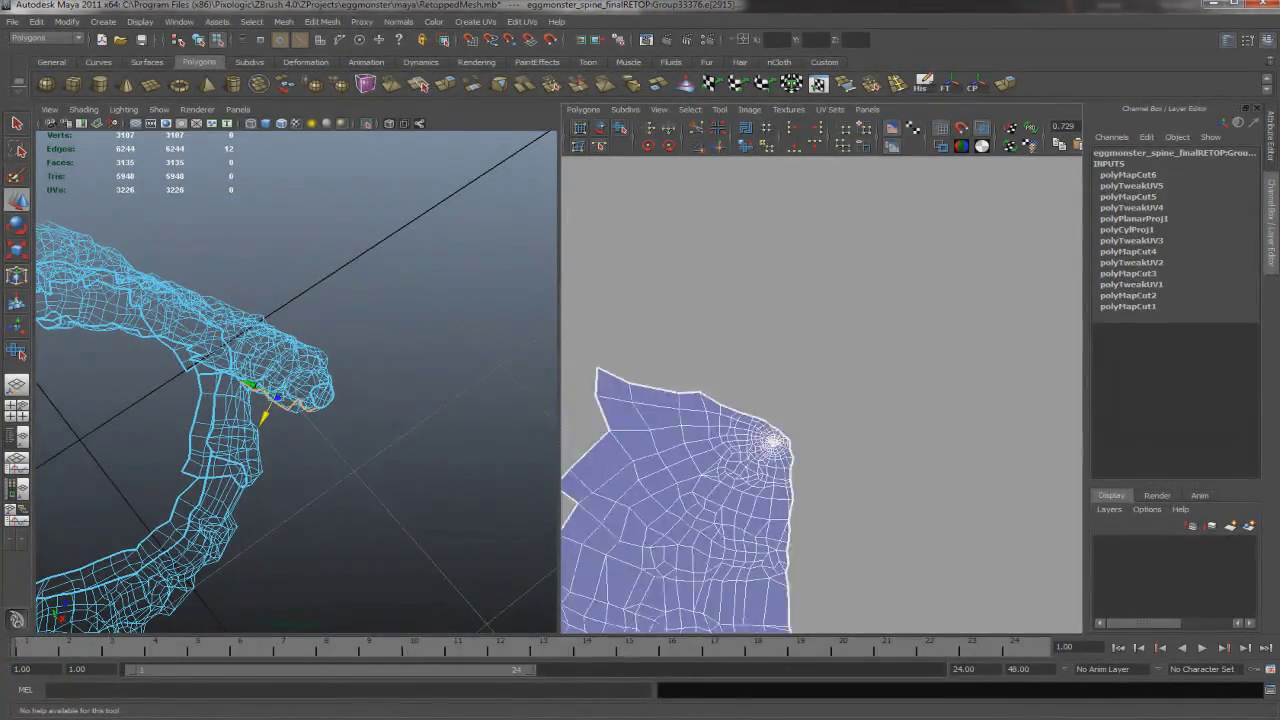
key(ctrl+F12)
key(ctrl+u)
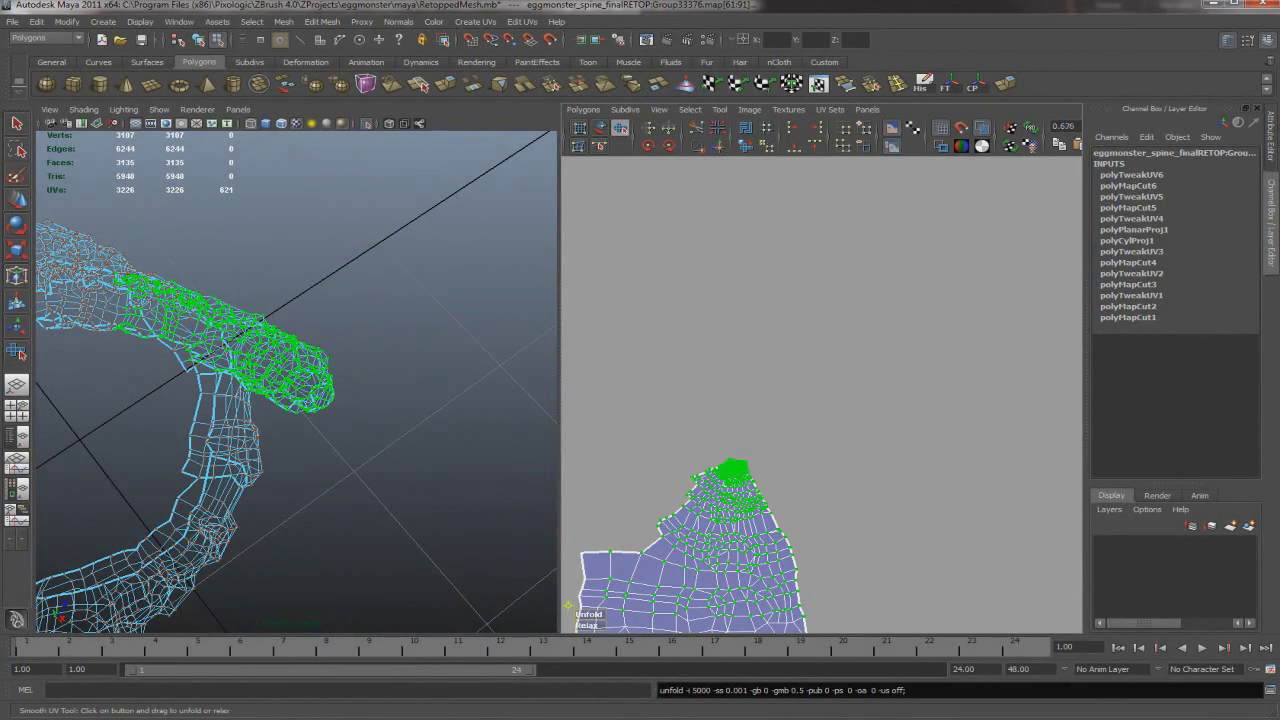
drag(680, 509, 790, 509)
scroll(822, 393, down, 2)
Select the upper UVs of the right shell with the checker texture displayed
click(822, 393)
key(w)
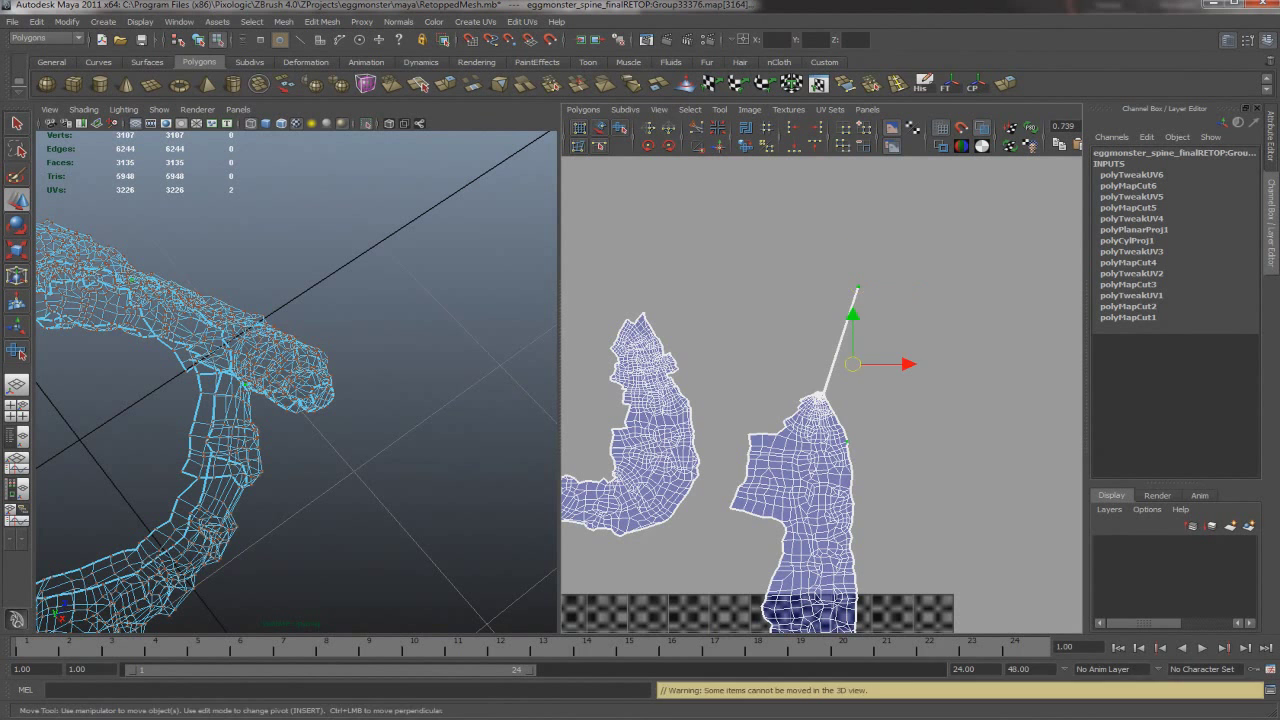
drag(740, 400, 860, 470)
click(950, 400)
scroll(820, 400, up, 3)
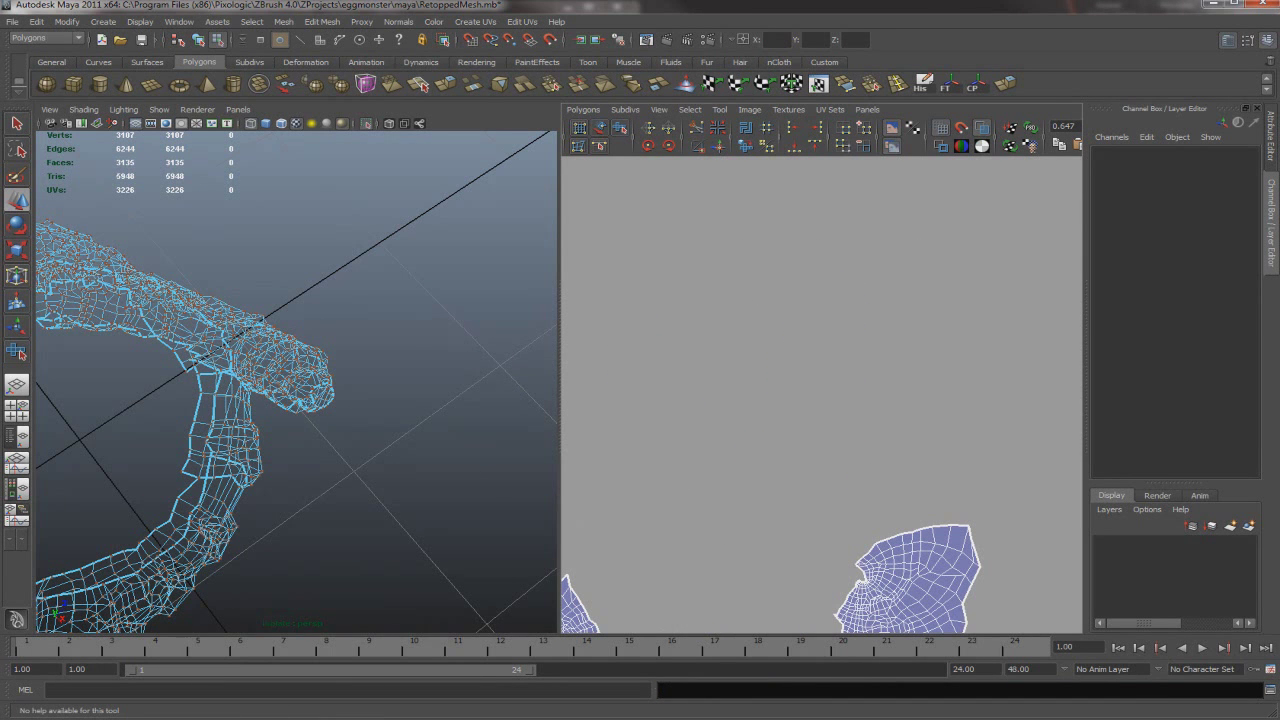
click(858, 564)
key(shift+period)
key(shift+period)
key(shift+period)
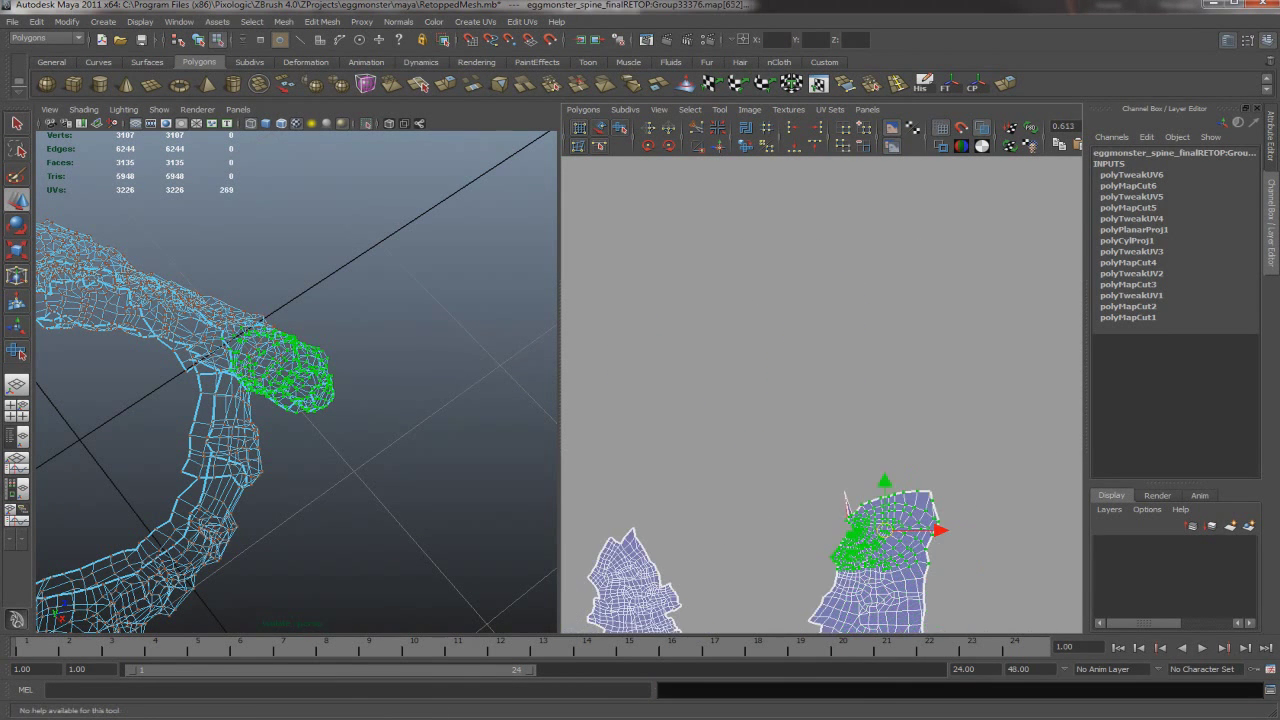
key(F8)
key(6)
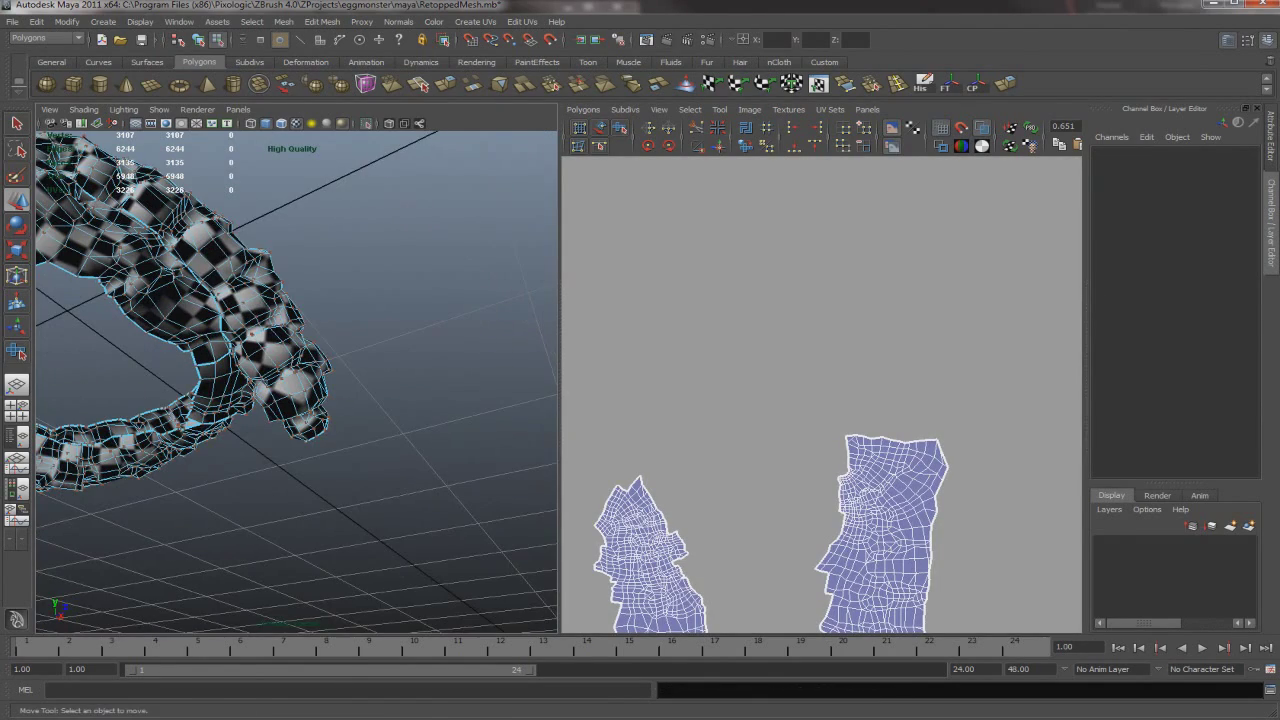
key(f)
alt+middle_drag(858, 243, 883, 368)
scroll(820, 480, down, 2)
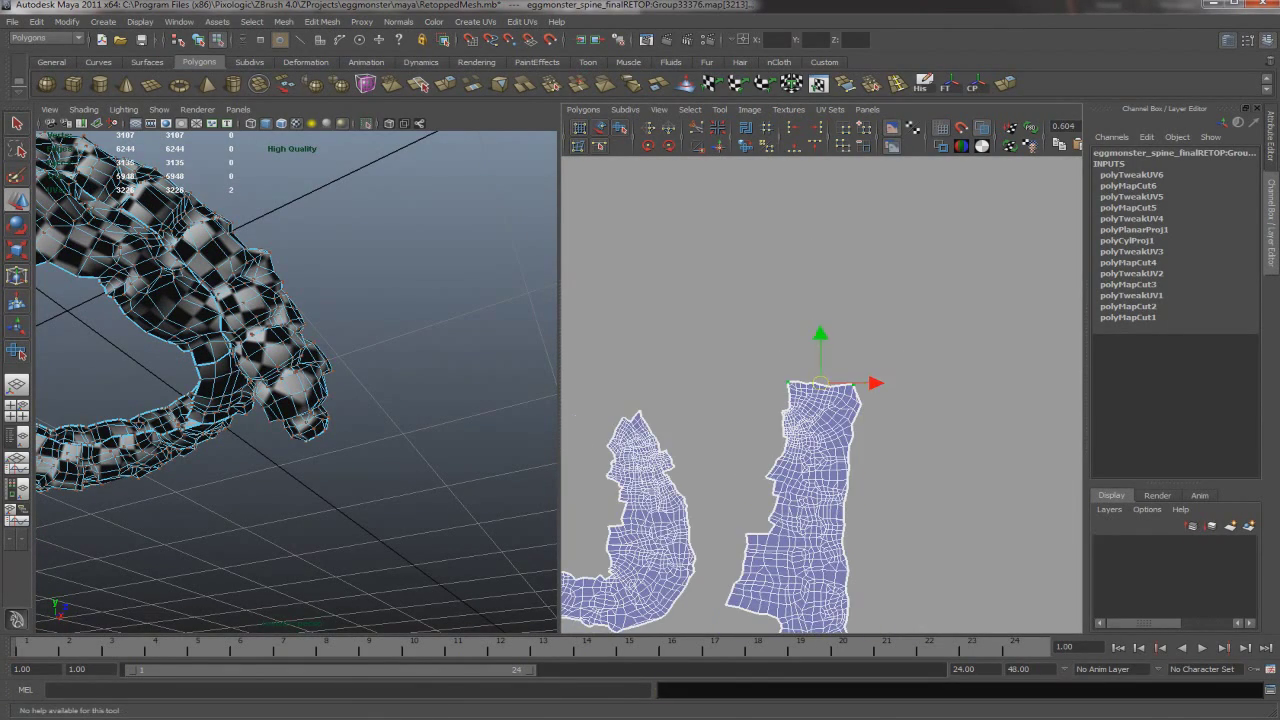
drag(760, 340, 850, 480)
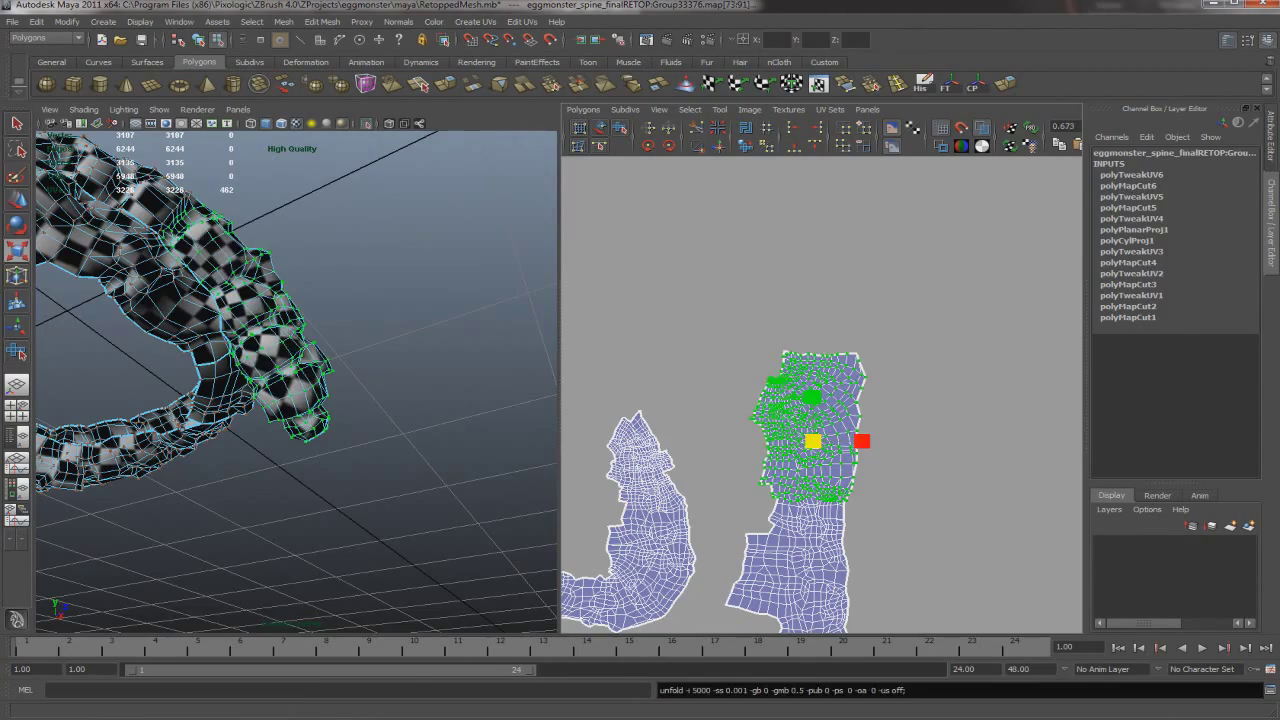
alt+drag(300, 350, 380, 330)
drag(750, 345, 860, 600)
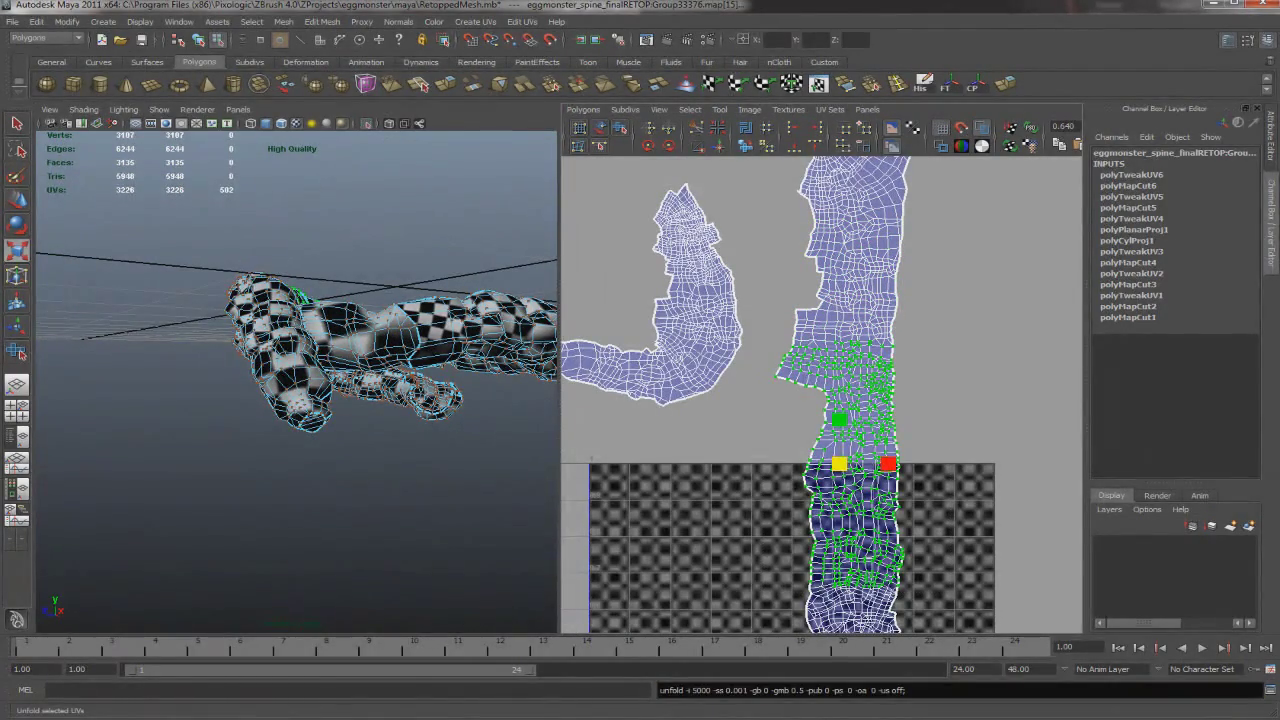
Scale up the small UV shell beside the strip
key(r)
scroll(820, 400, down, 3)
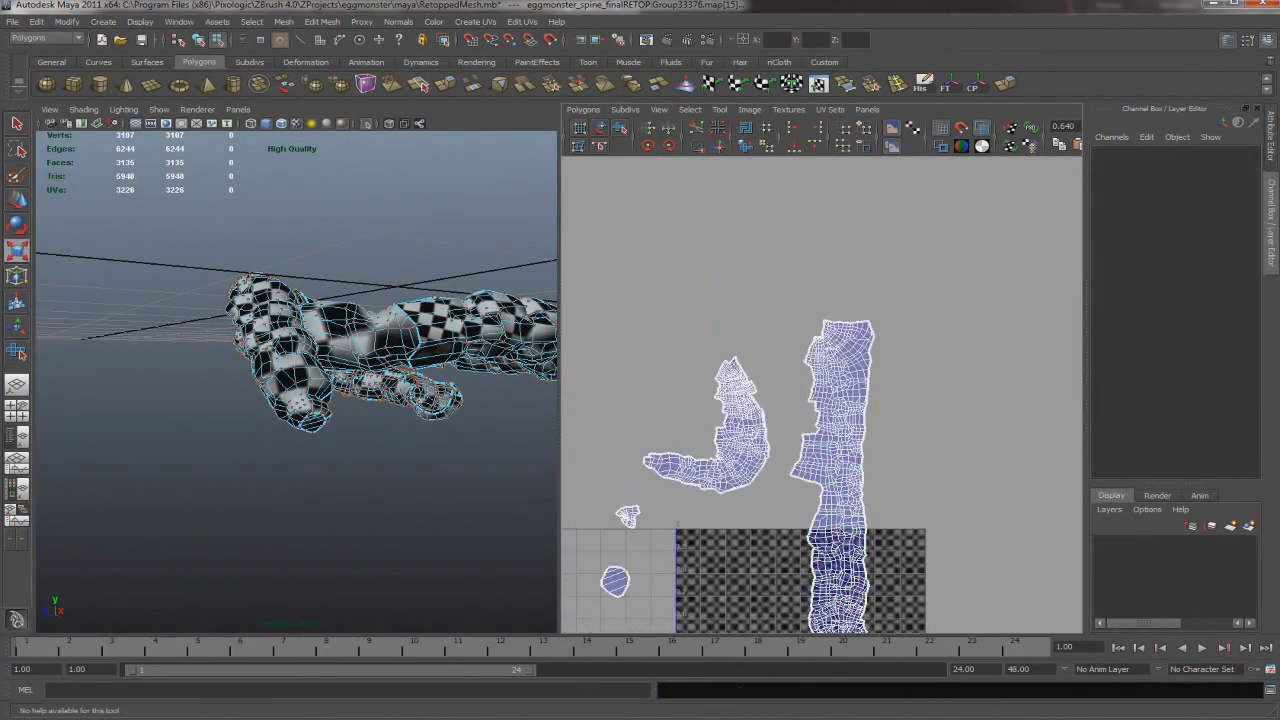
key(ctrl+z)
key(f)
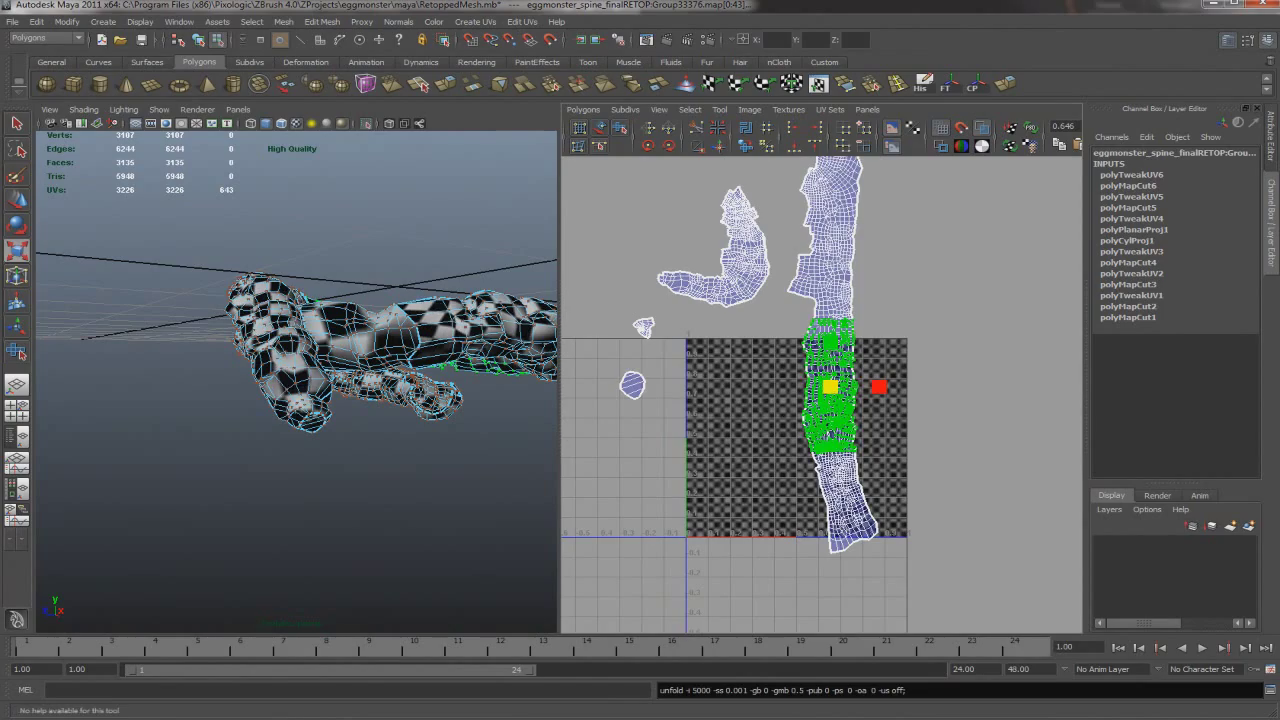
scroll(820, 400, up, 3)
alt+middle_drag(820, 400, 820, 454)
key(r)
scroll(300, 380, up, 3)
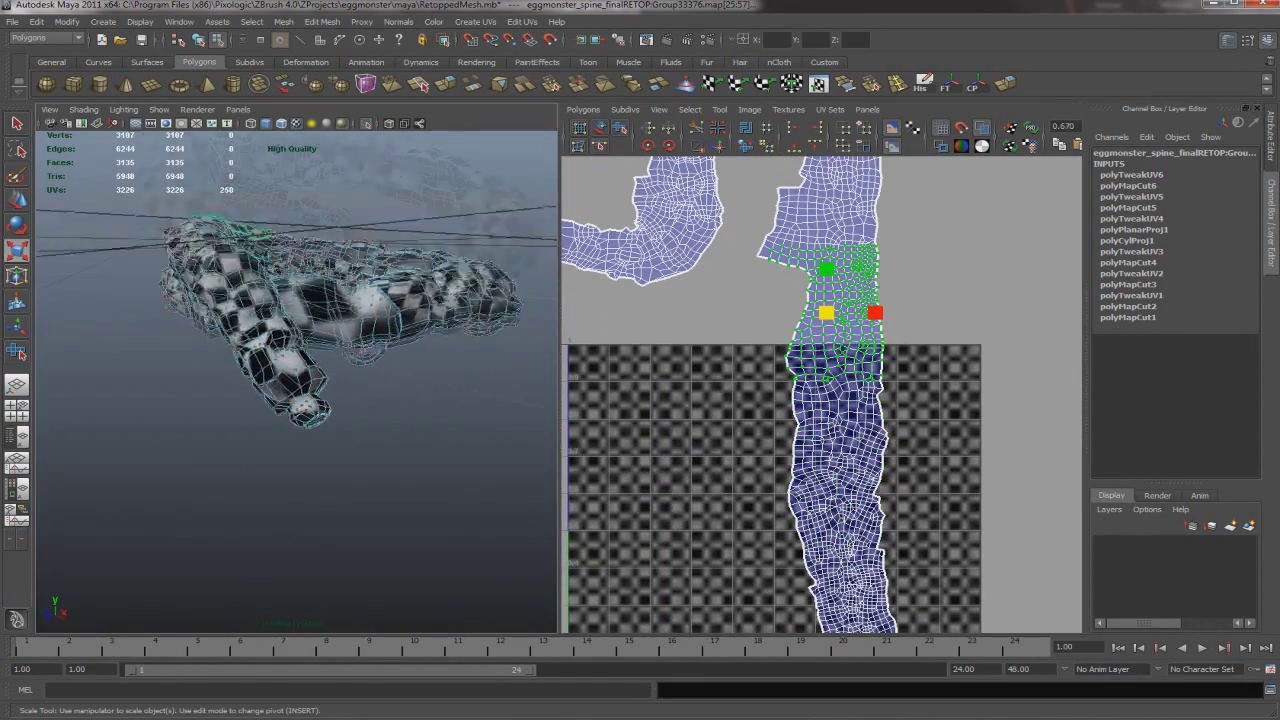
alt+middle_drag(800, 400, 976, 542)
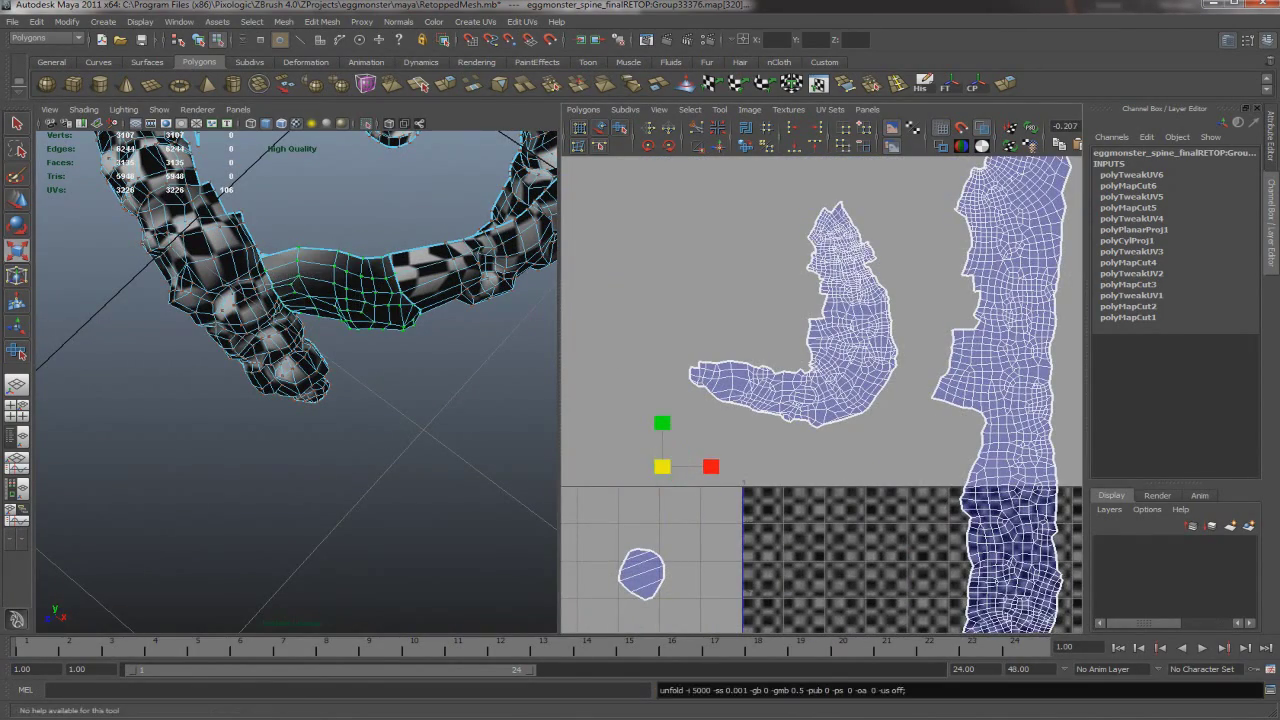
key(f)
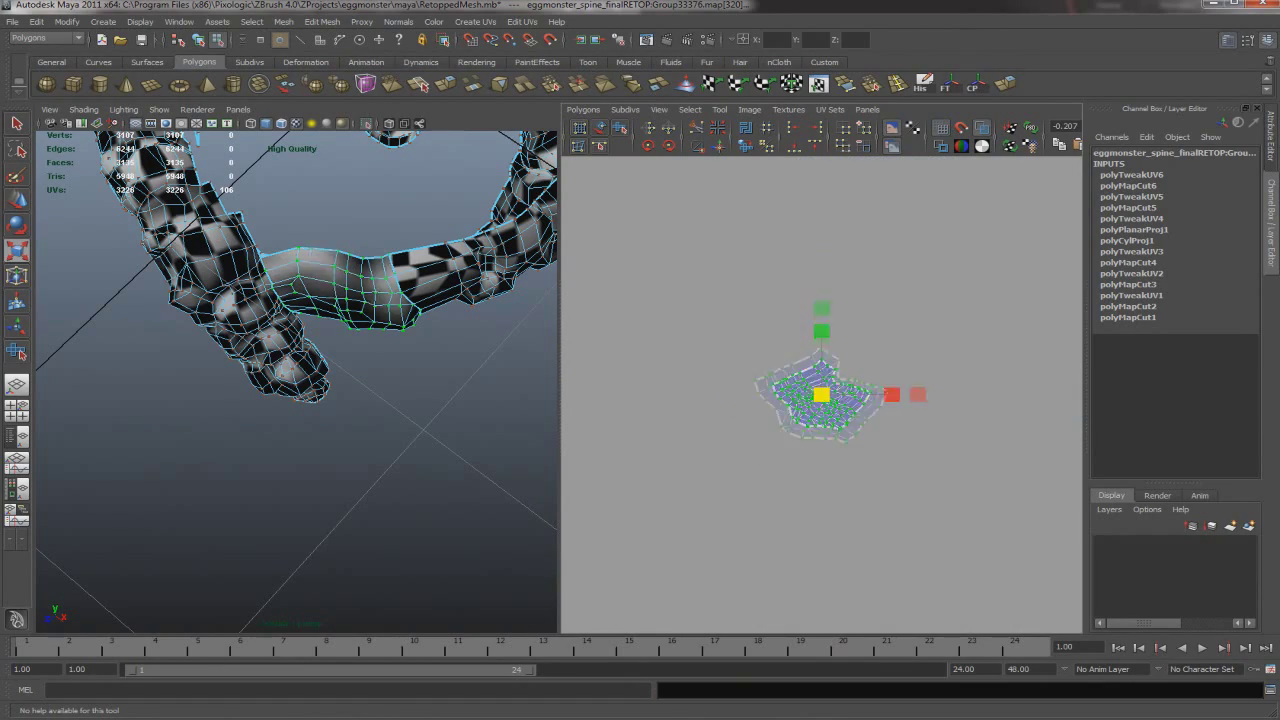
scroll(820, 395, up, 3)
scroll(820, 395, down, 5)
drag(820, 391, 690, 440)
key(w)
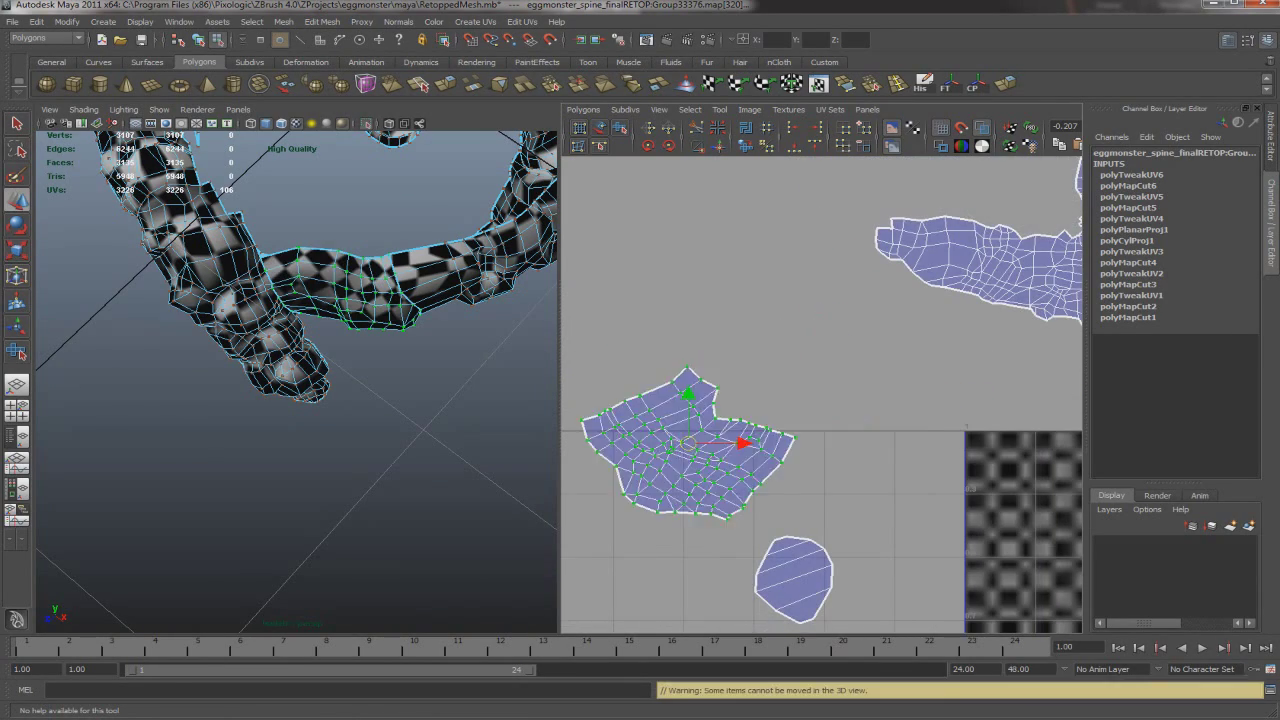
scroll(600, 480, down, 3)
scroll(930, 400, up, 3)
Nudge the long strip shell slightly right and unfold it further
click(920, 400)
key(f)
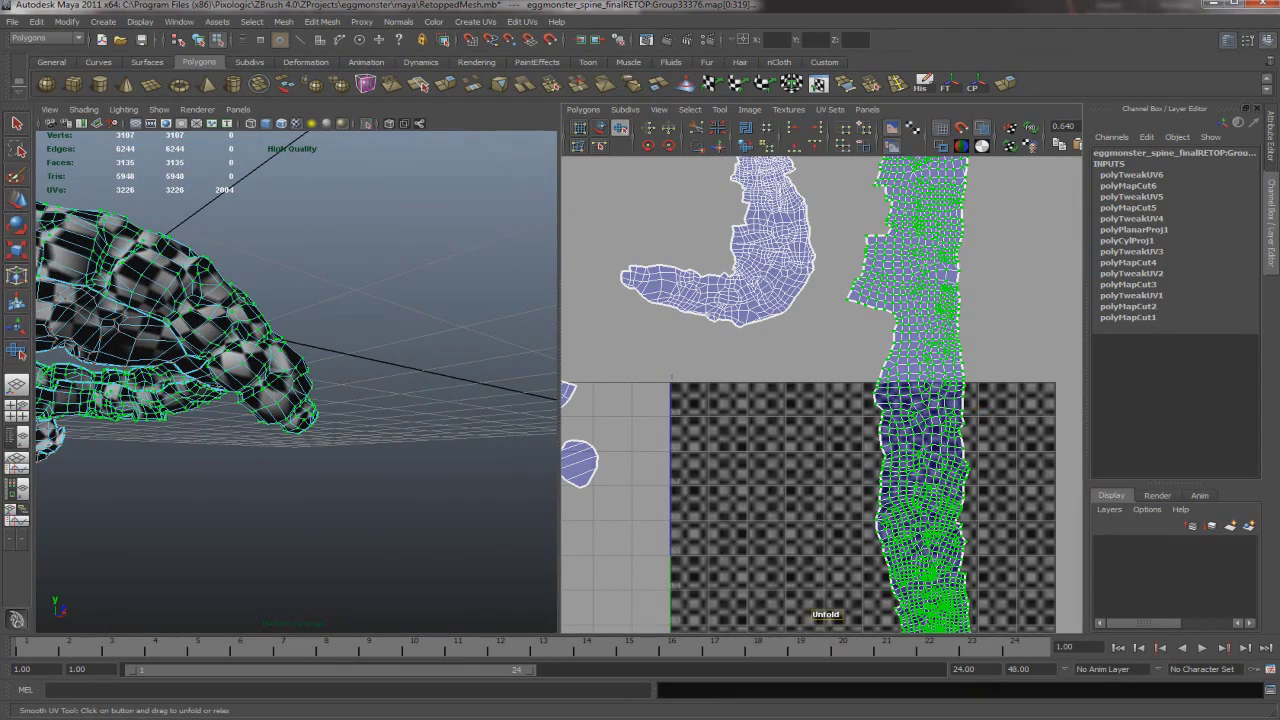
key(w)
scroll(925, 407, up, 5)
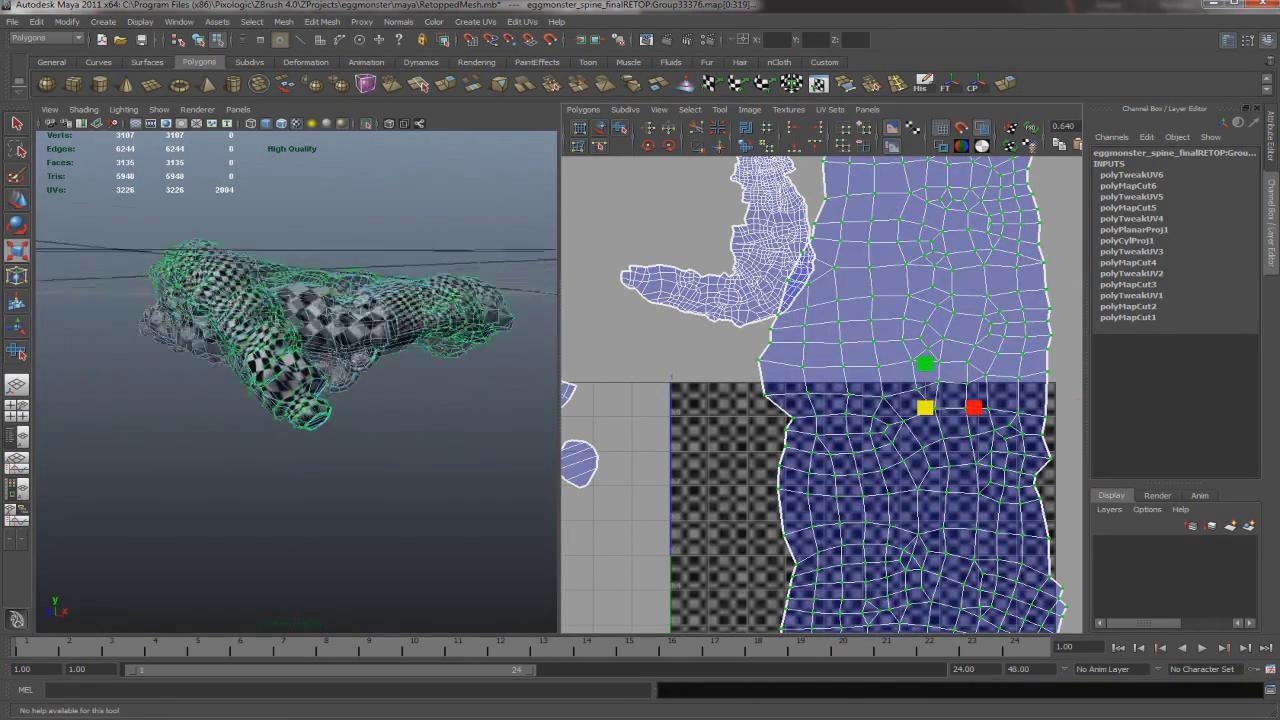
key(f)
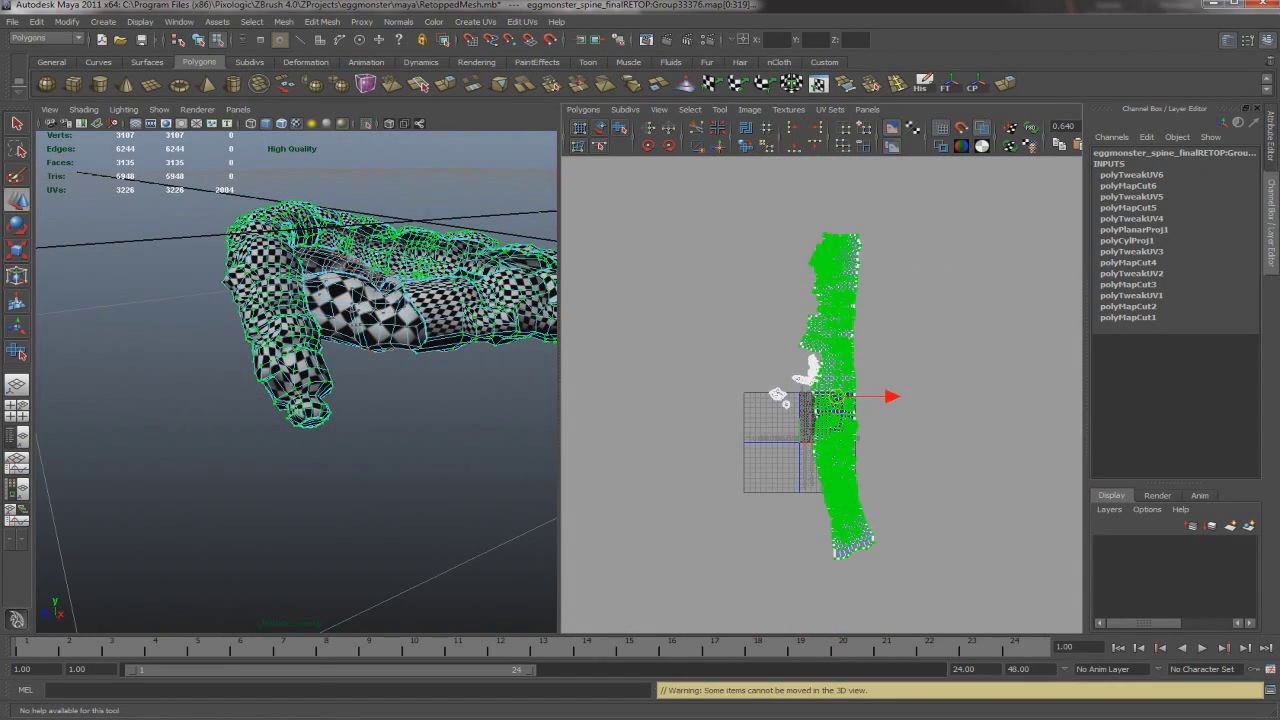
drag(836, 397, 858, 393)
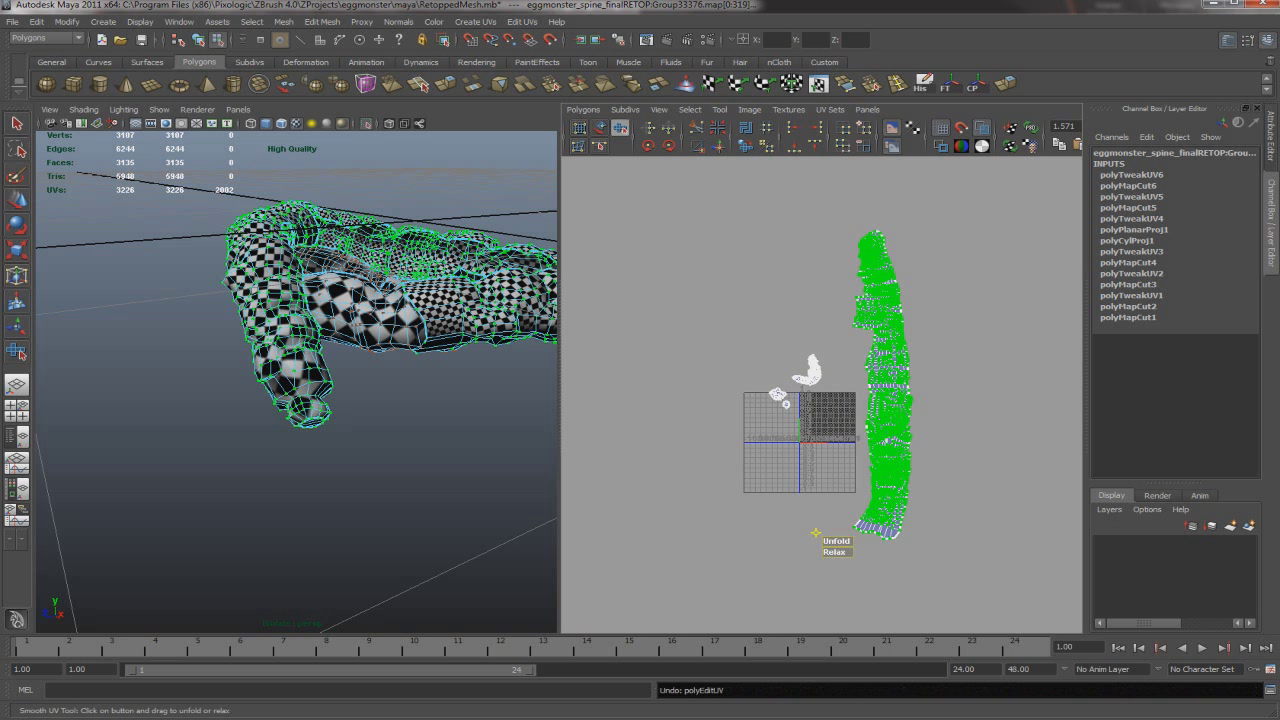
drag(836, 541, 840, 558)
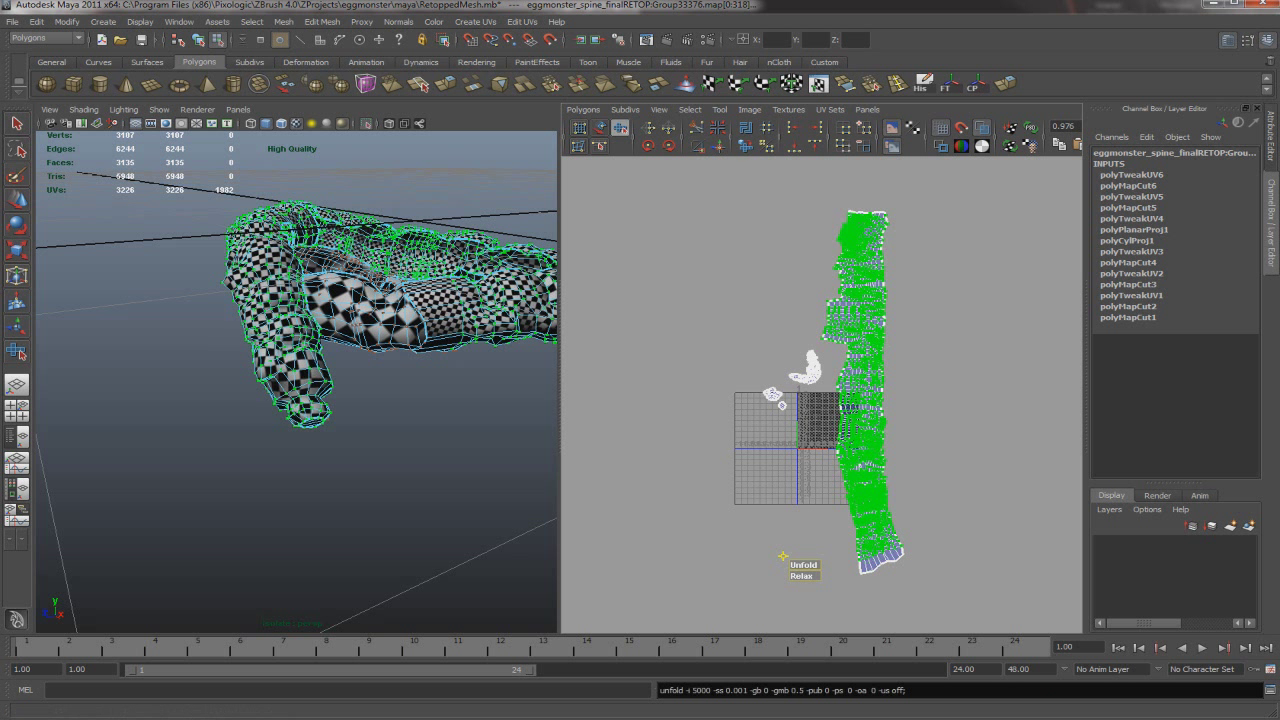
click(790, 553)
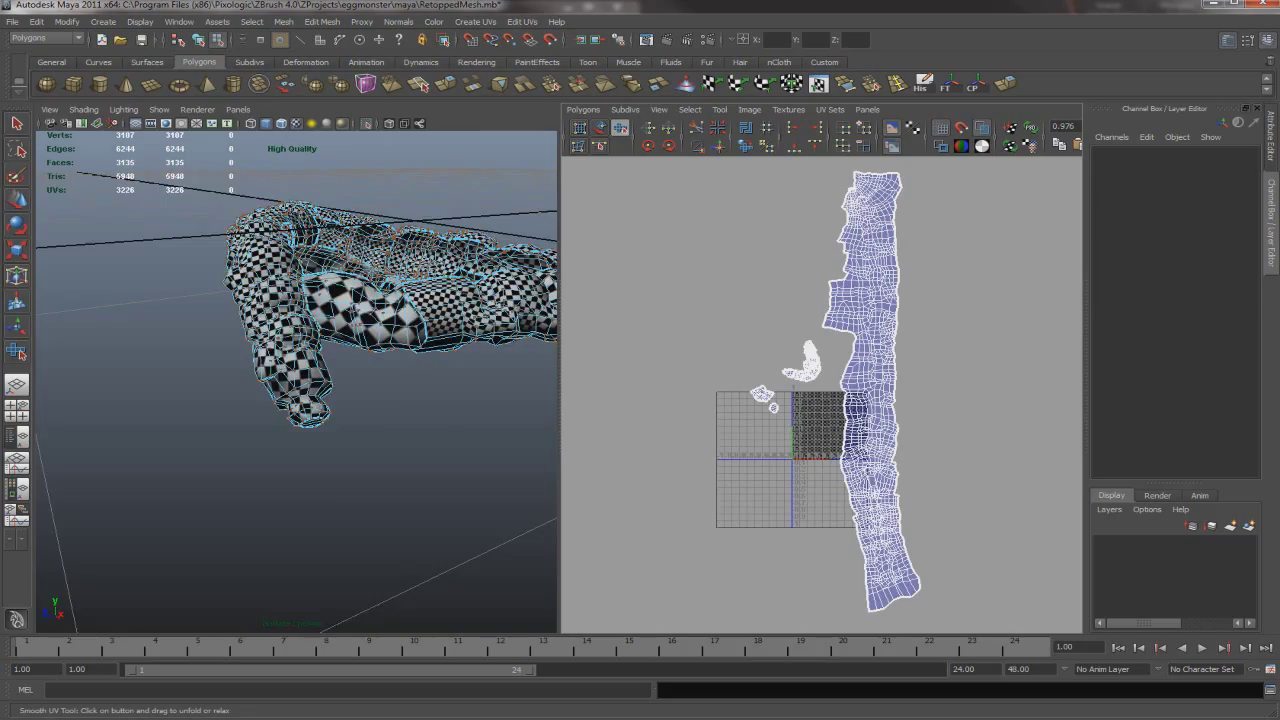
alt+drag(300, 400, 360, 280)
click(805, 360)
scroll(820, 390, up, 3)
scroll(800, 390, down, 3)
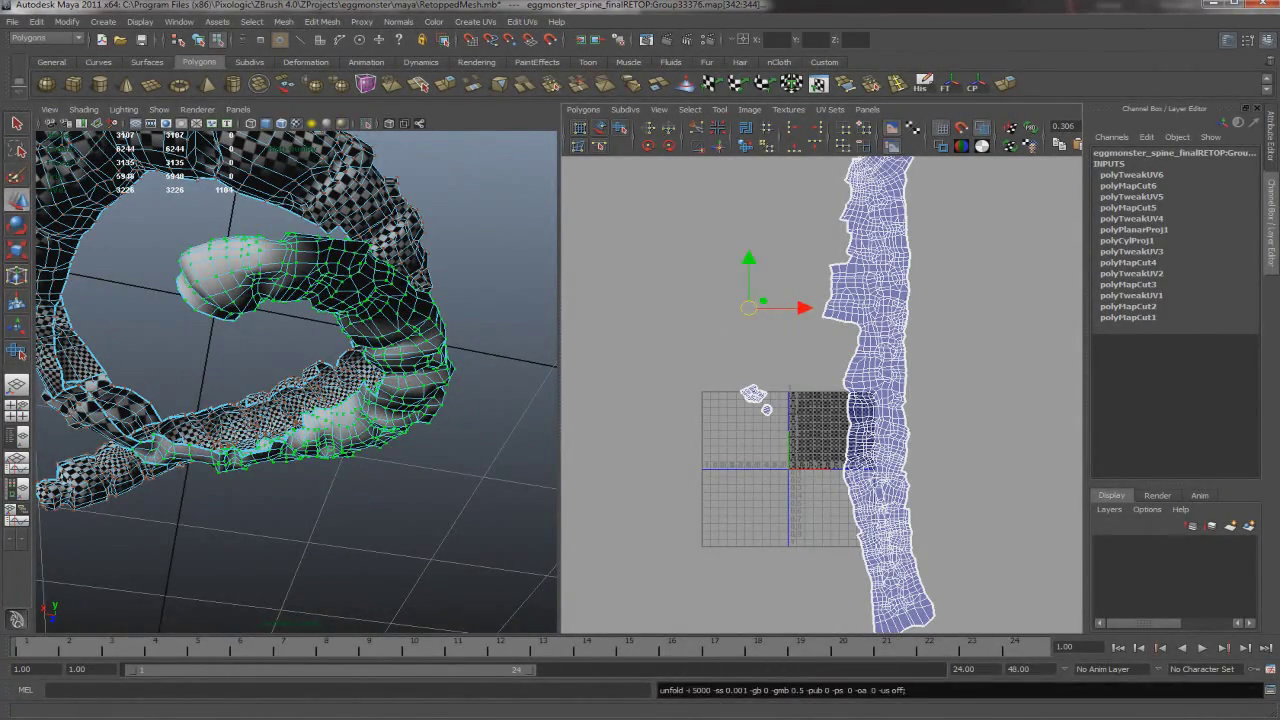
Finish unfolding the spine UV shell and save the scene
alt+middle_drag(820, 390, 872, 435)
key(ctrl+s)
scroll(800, 390, up, 5)
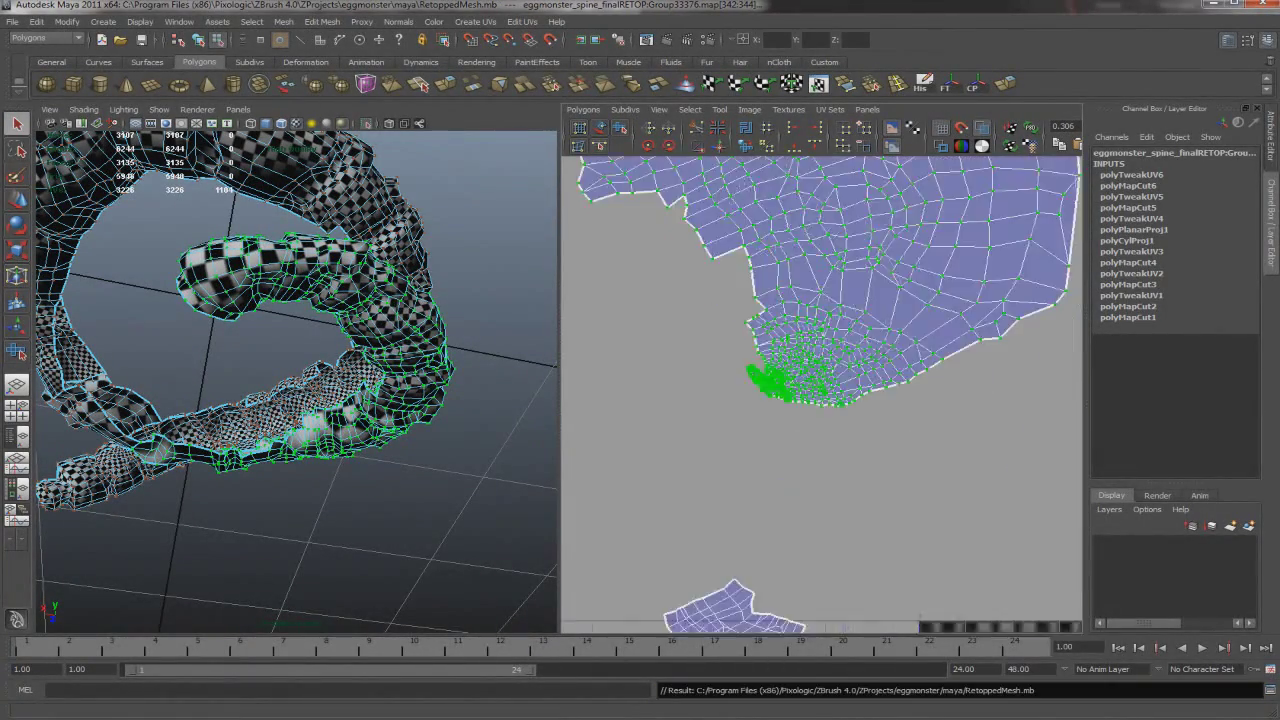
scroll(800, 390, down, 3)
scroll(820, 395, down, 3)
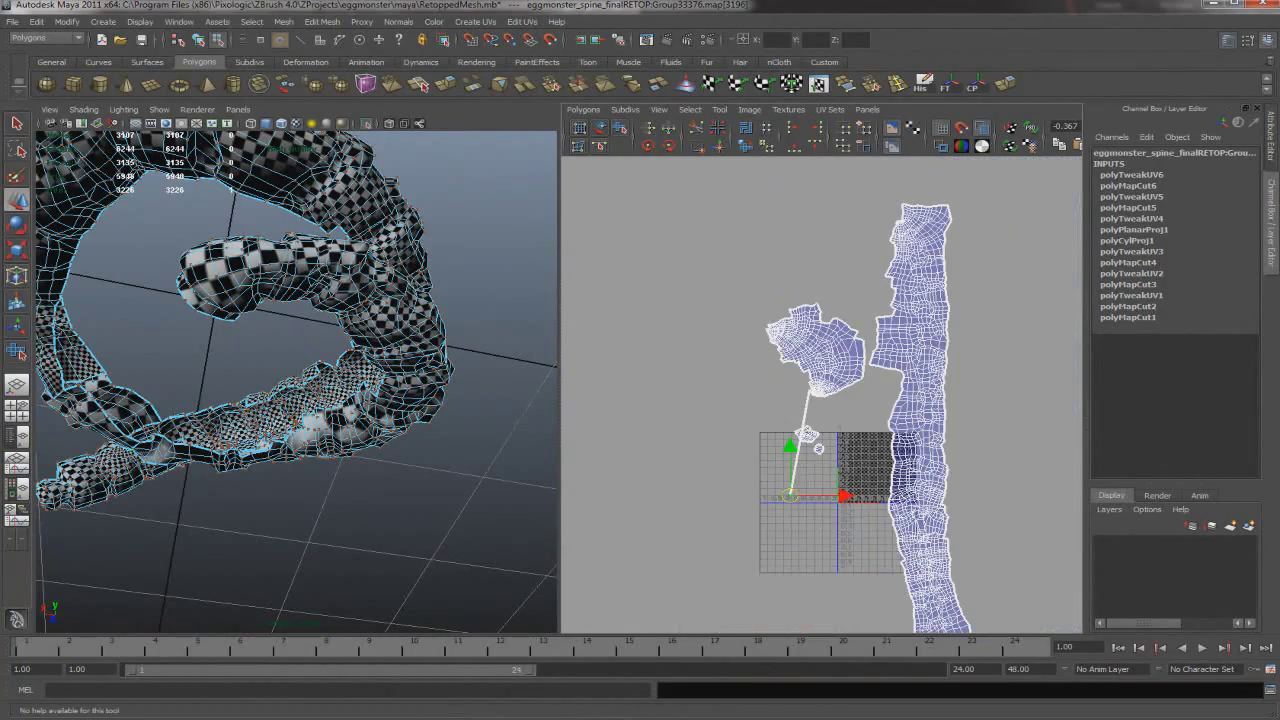
Move the small body shell clear of others, unfold it into a long strip, and save
click(815, 345)
drag(800, 420, 735, 300)
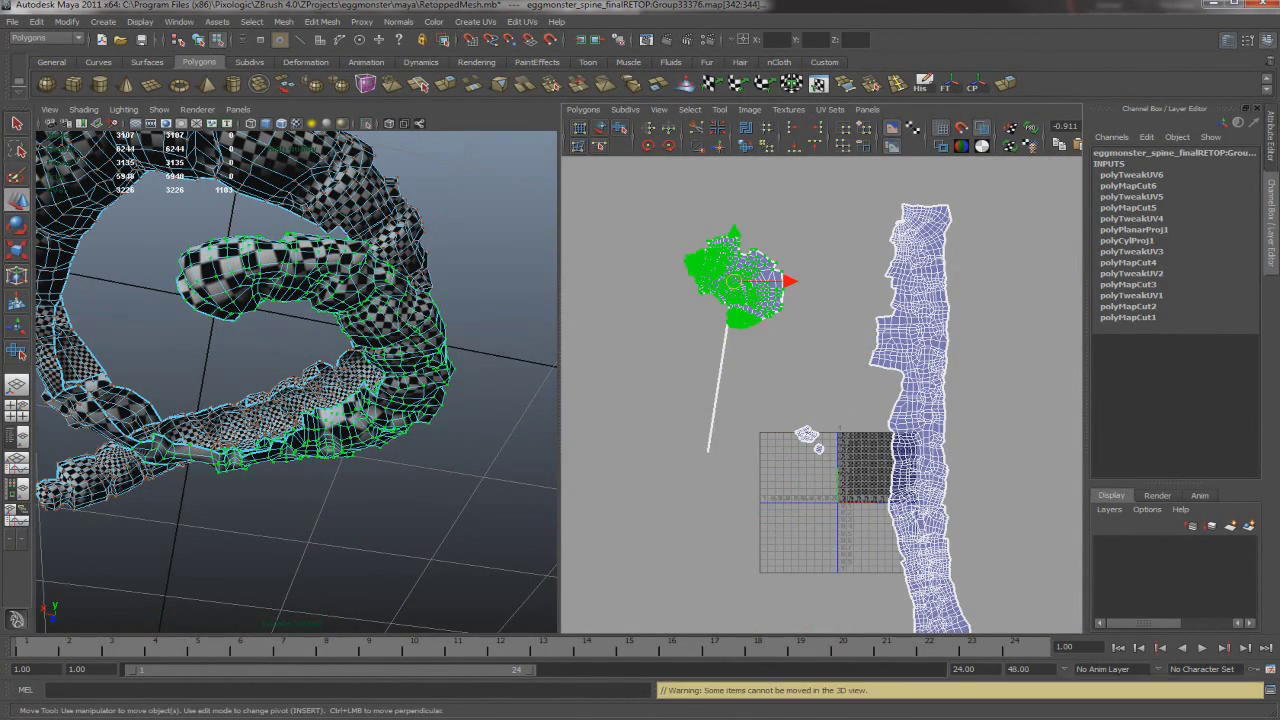
alt+middle_drag(800, 400, 880, 485)
scroll(800, 420, up, 5)
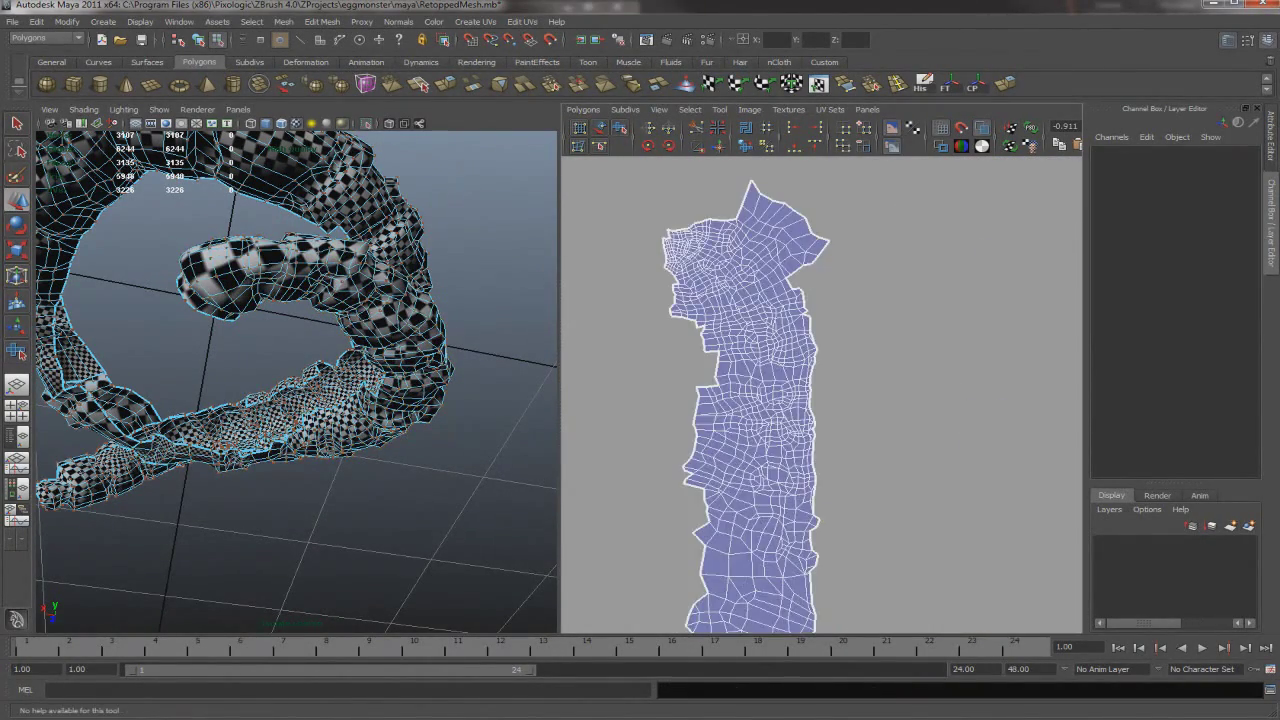
scroll(800, 420, down, 5)
scroll(810, 400, down, 2)
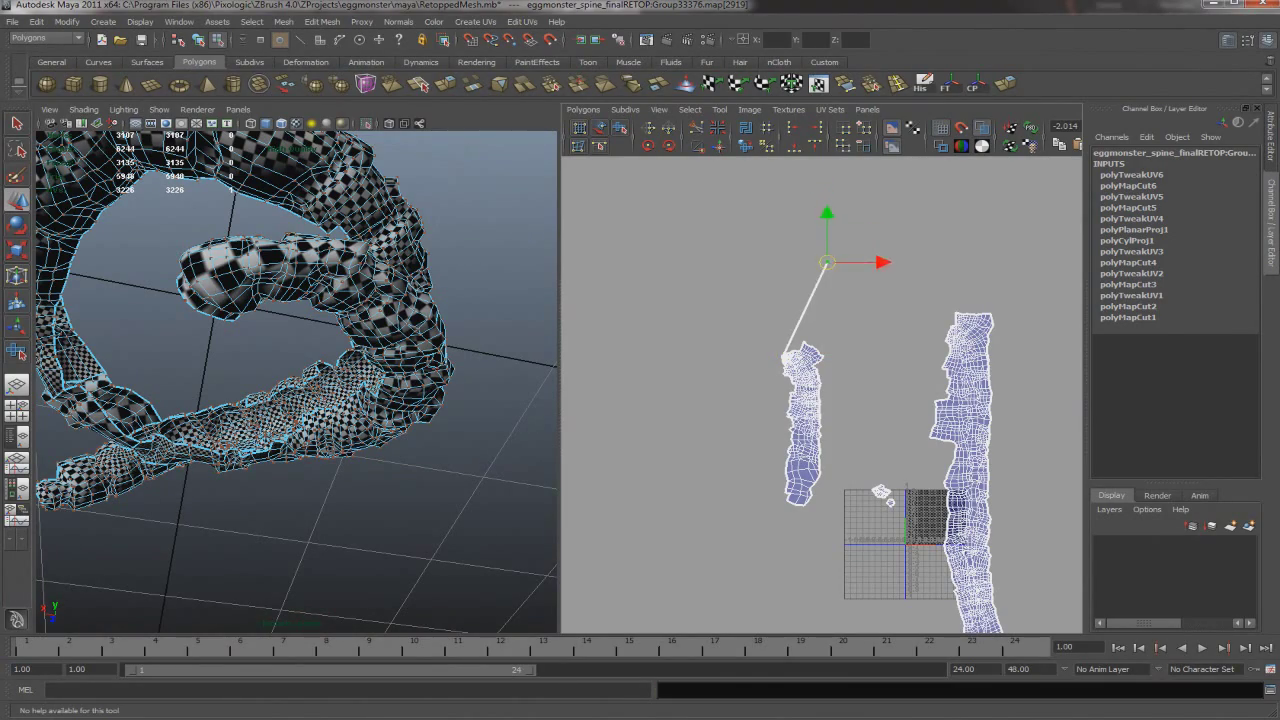
scroll(820, 400, up, 2)
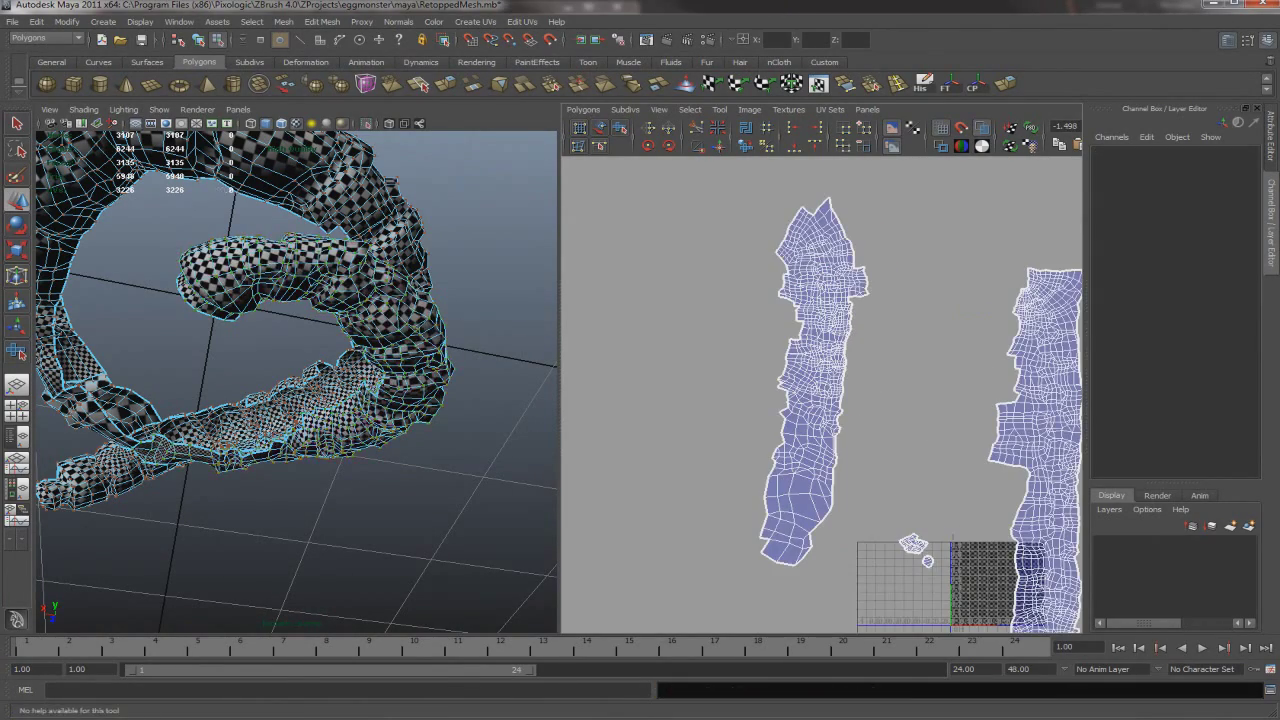
mouse_move(300, 380)
alt+mouse_down()
mouse_move(340, 360)
mouse_move(320, 370)
alt+mouse_up()
key(ctrl+s)
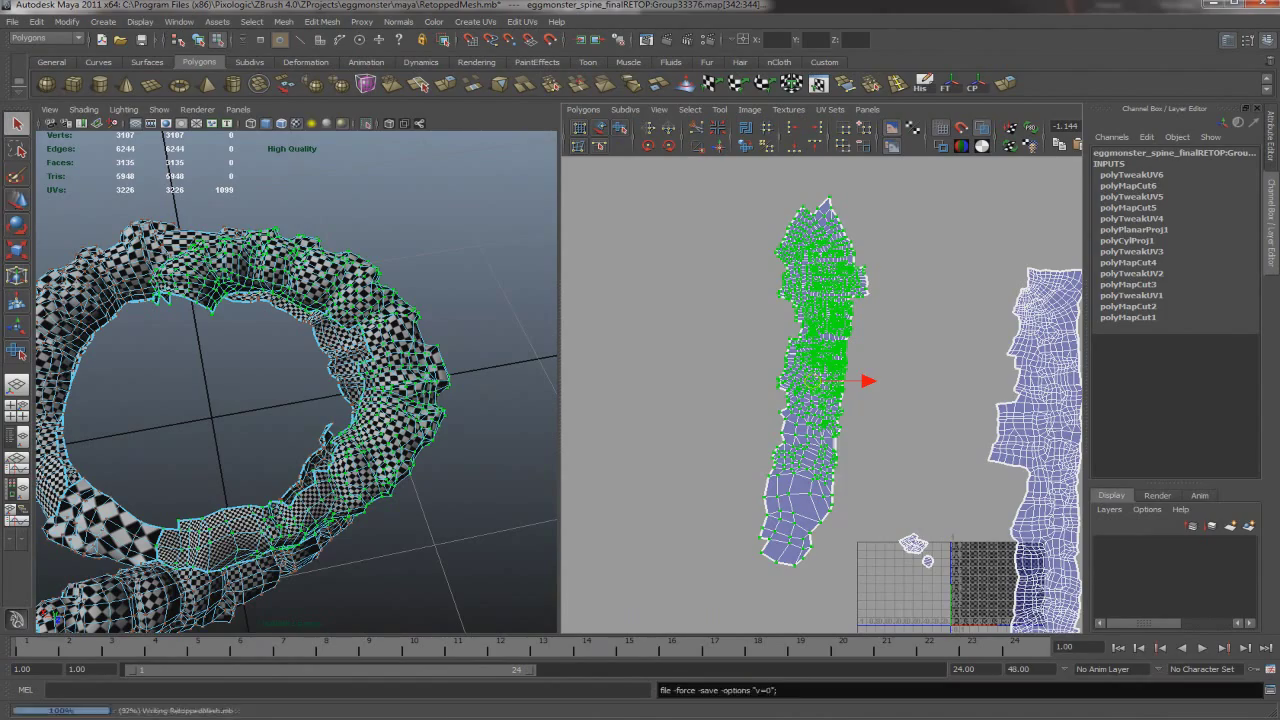
Unfold the selected UVs of the new strip further
drag(720, 560, 722, 561)
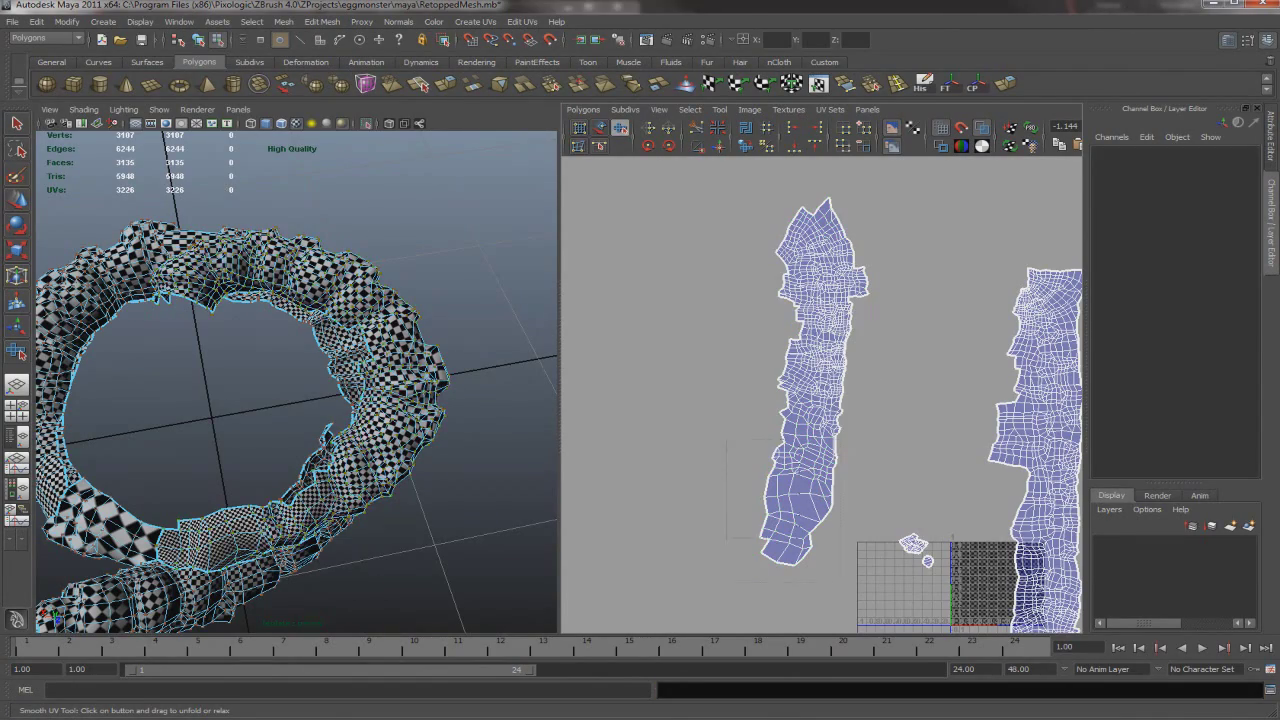
scroll(300, 380, down, 3)
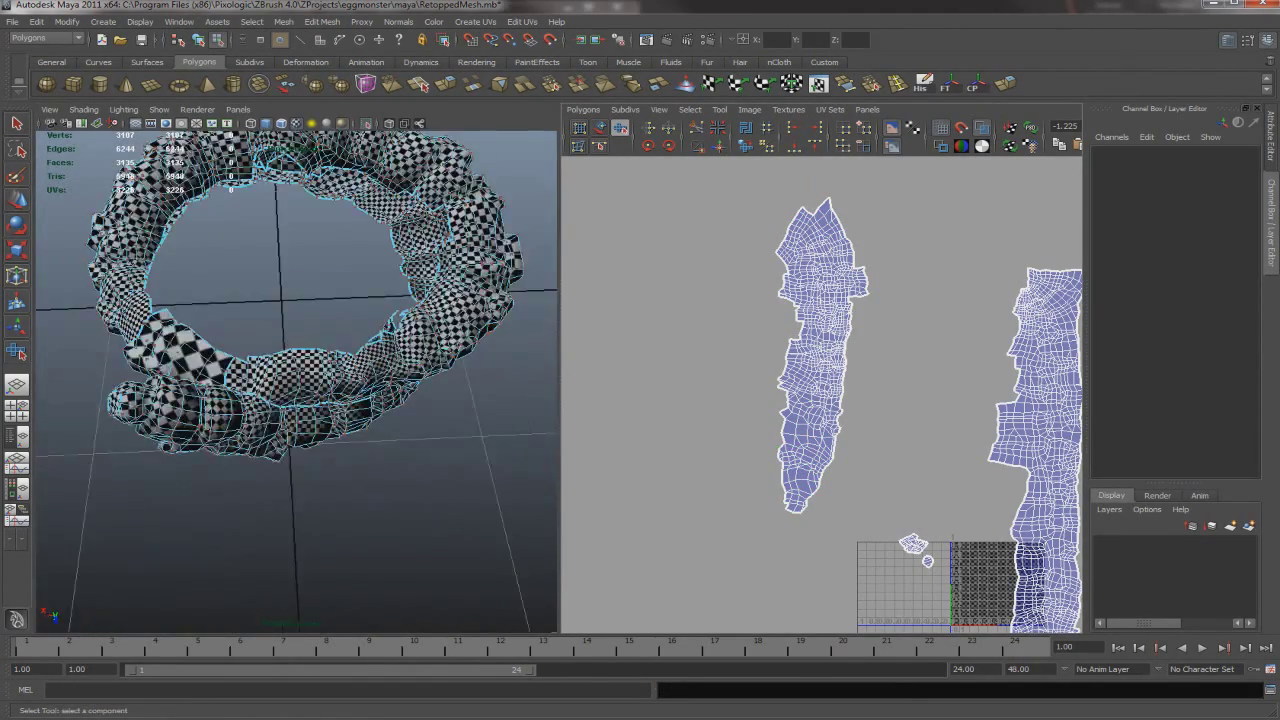
alt+drag(300, 380, 380, 365)
key(f)
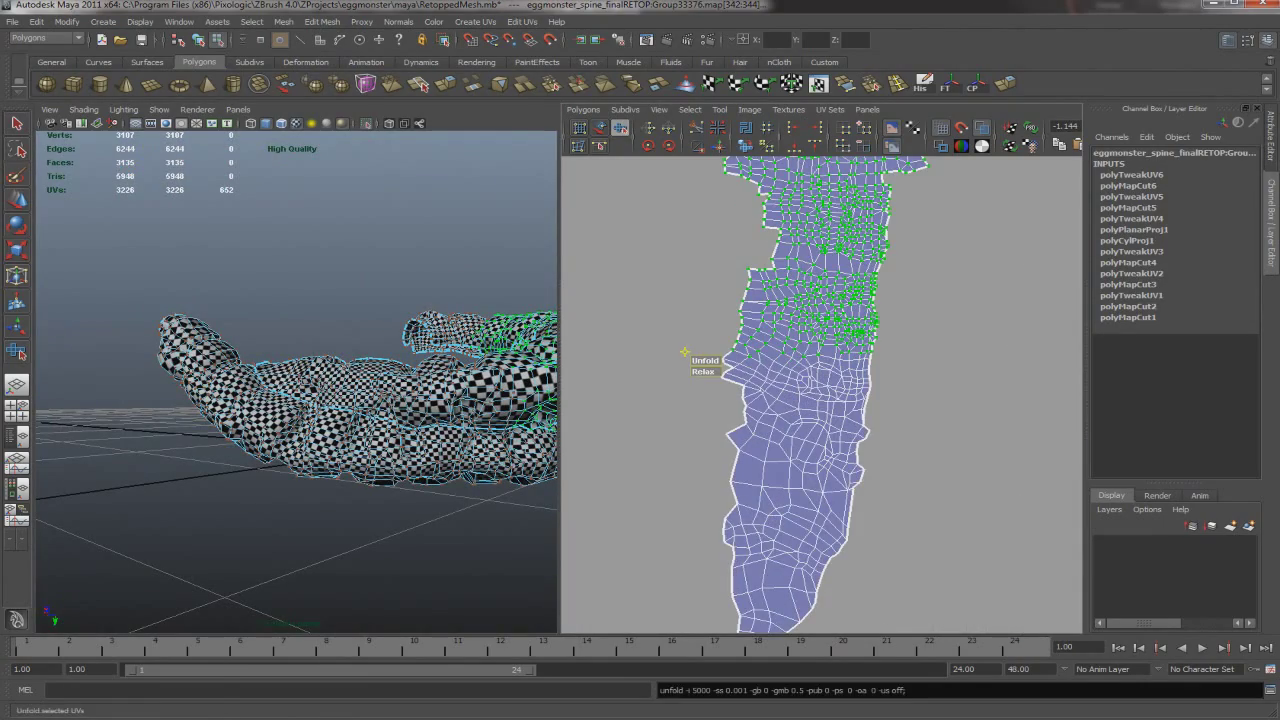
scroll(700, 362, down, 2)
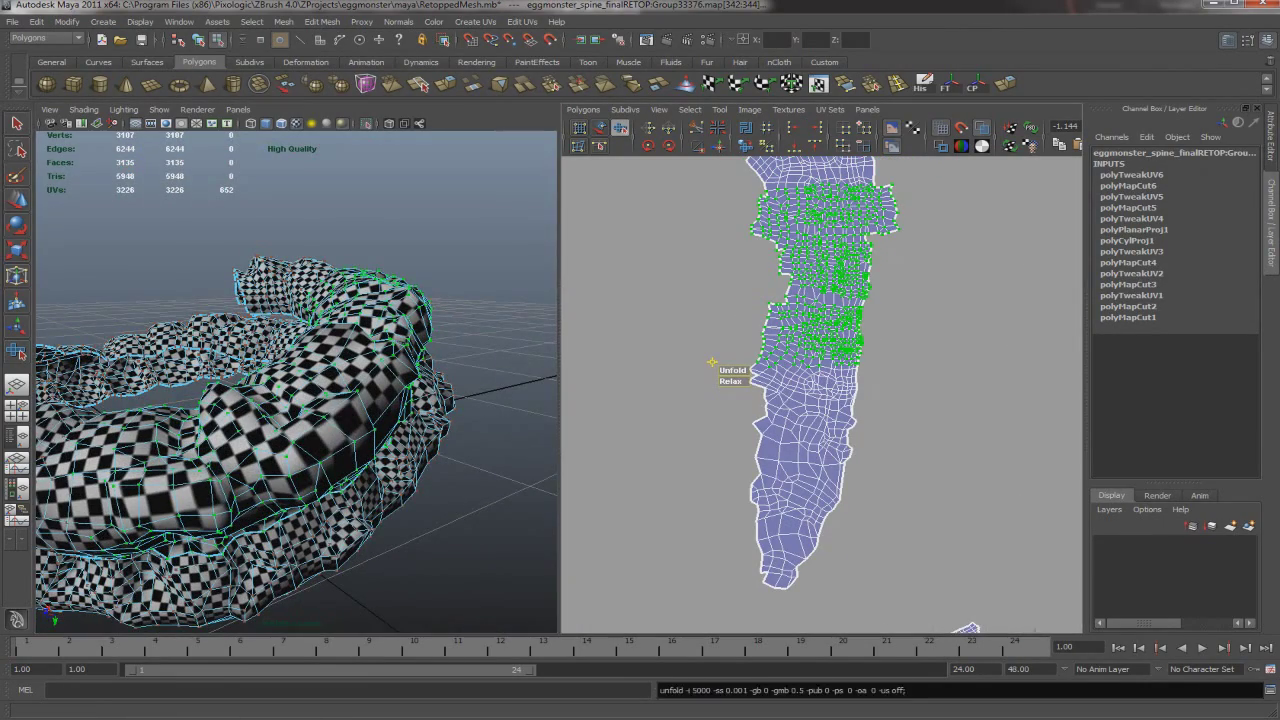
alt+middle_drag(709, 461, 728, 604)
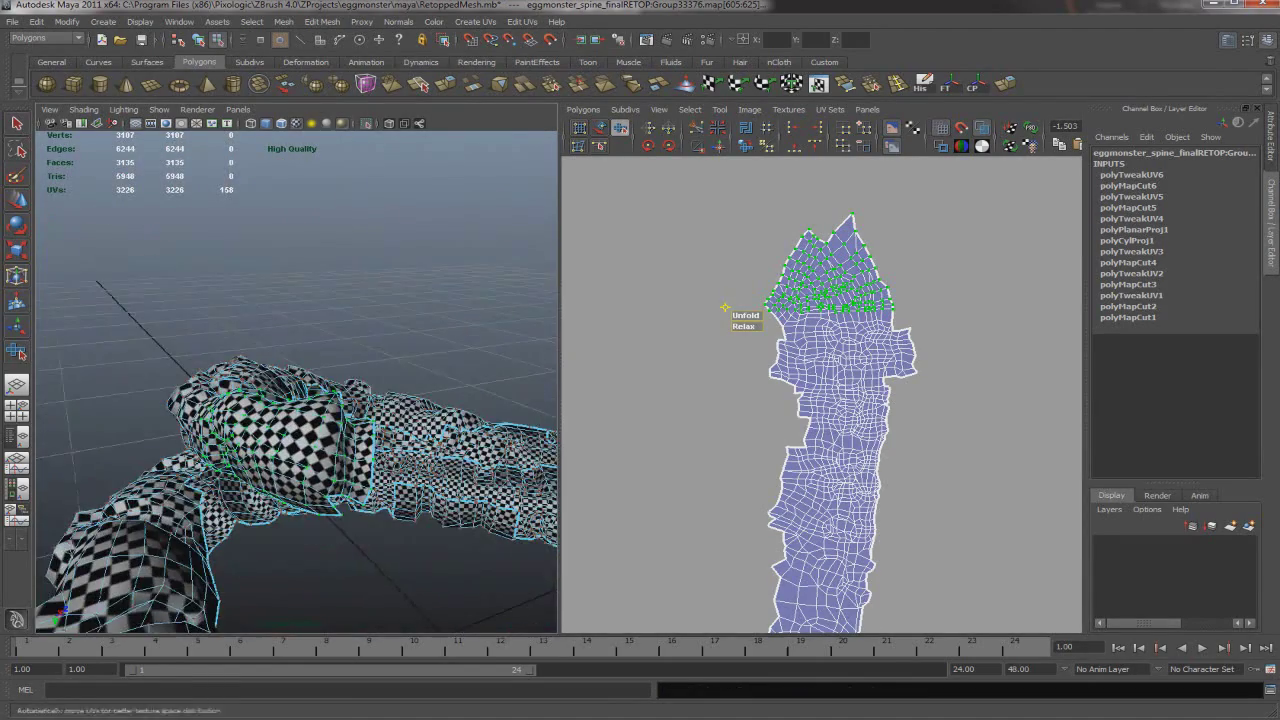
scroll(820, 400, down, 2)
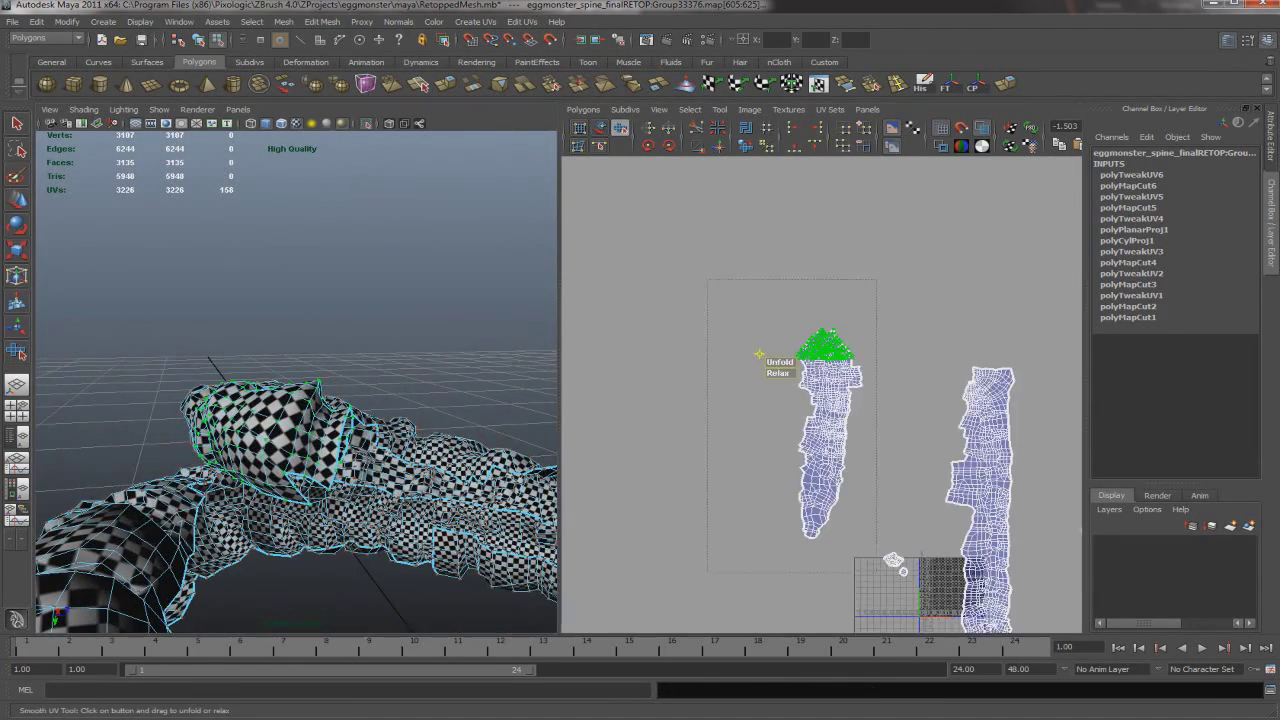
Move the new strip to the right of the spine strip
alt+middle_drag(870, 540, 770, 438)
key(w)
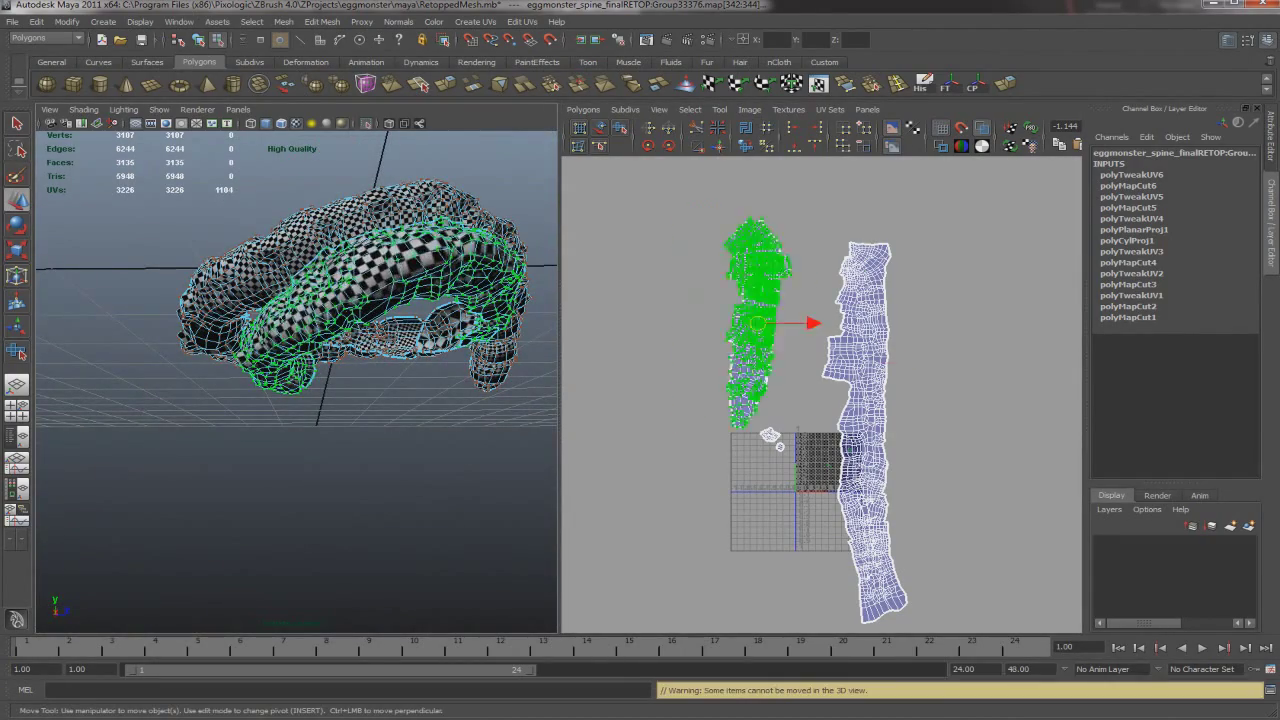
drag(706, 310, 945, 417)
click(771, 437)
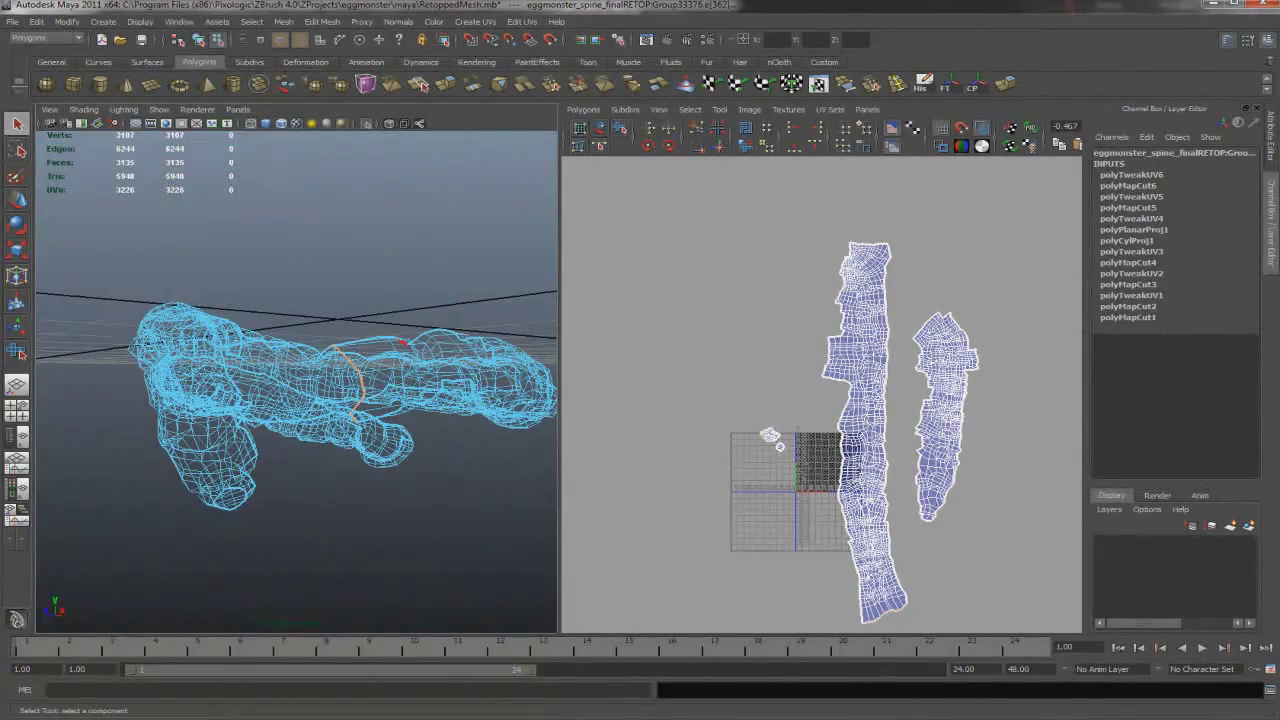
scroll(823, 392, up, 2)
Reshape and relax the UV block at the strip's bottom tip
alt+middle_drag(823, 500, 795, 285)
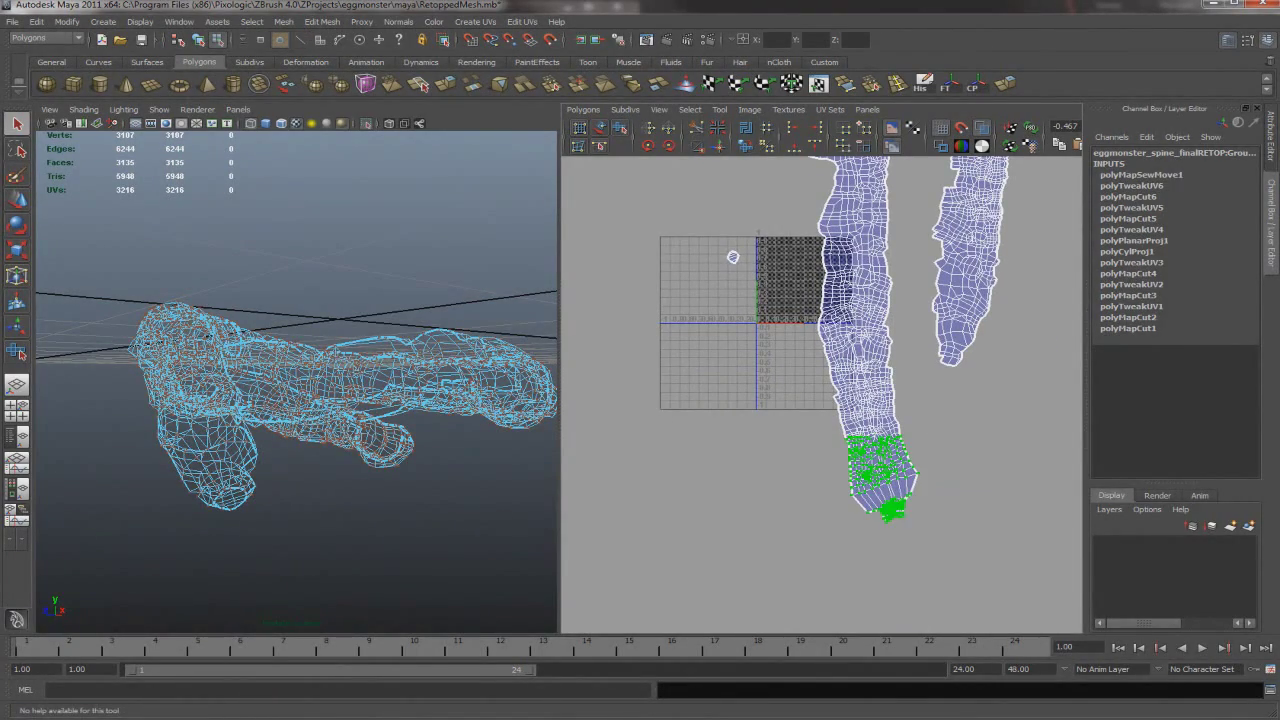
click(887, 495)
key(w)
scroll(826, 400, down, 1)
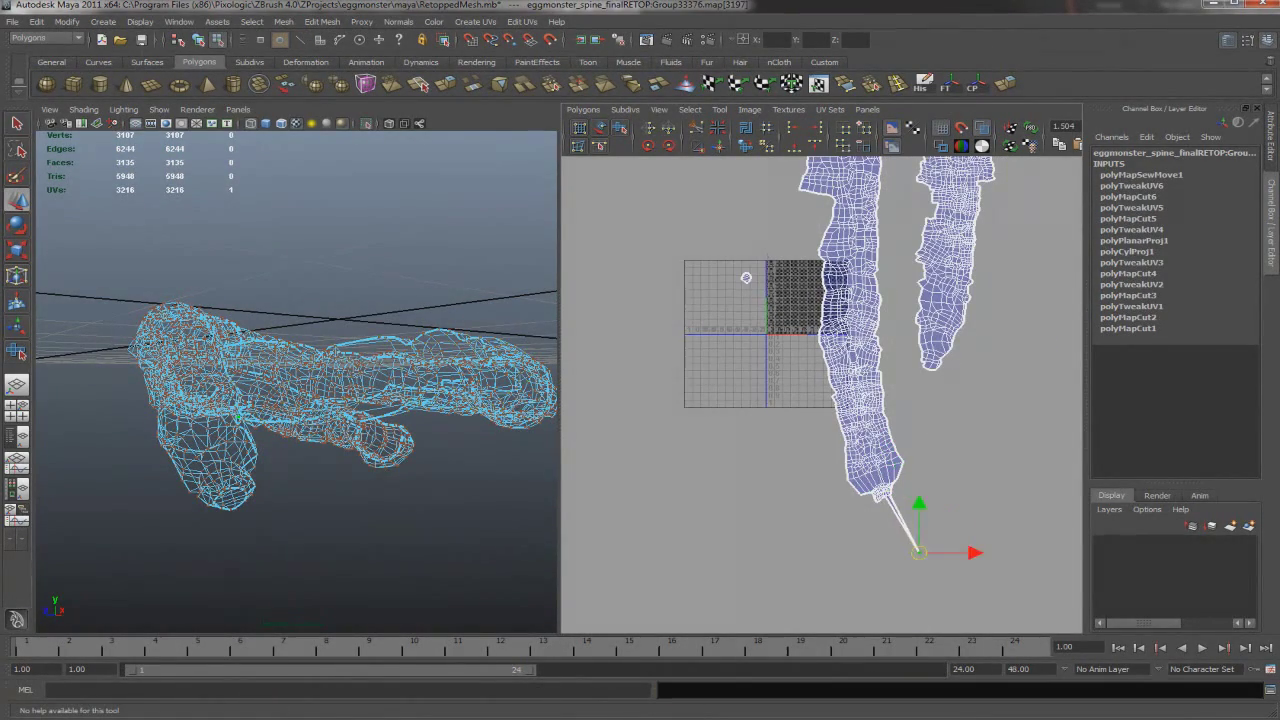
drag(830, 410, 915, 490)
drag(830, 420, 935, 500)
key(6)
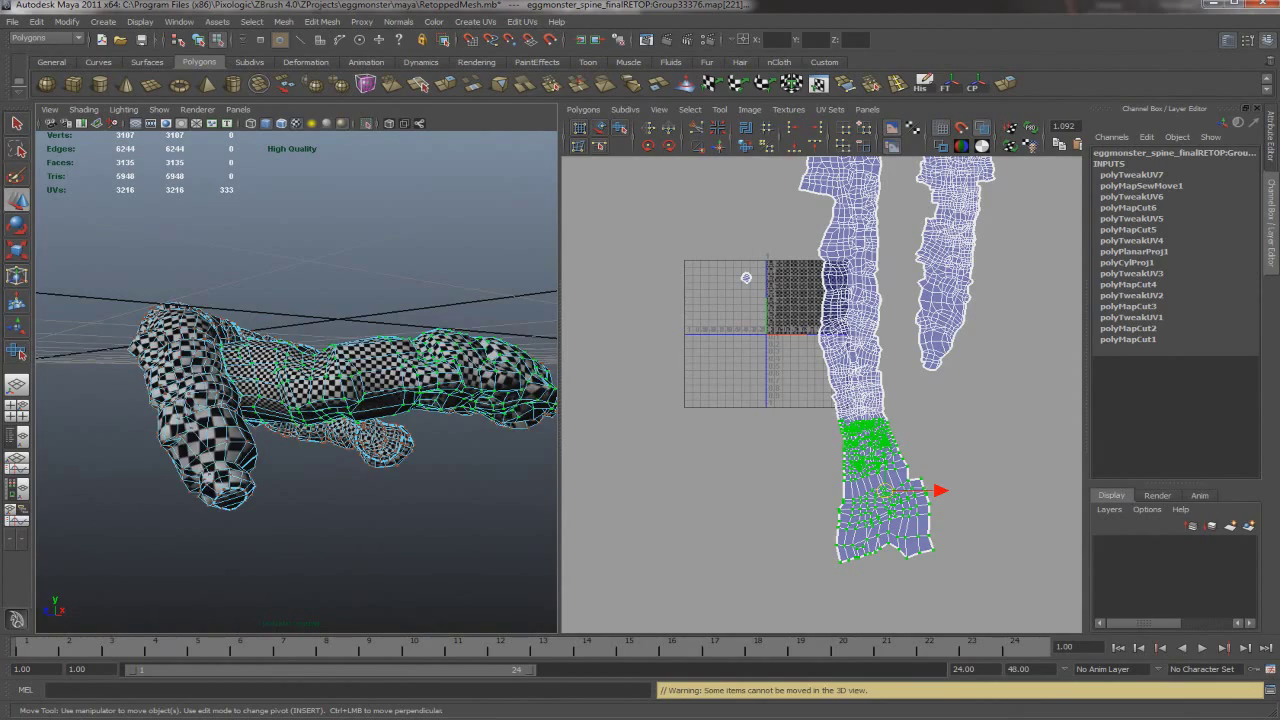
alt+drag(300, 380, 360, 320)
drag(817, 576, 875, 576)
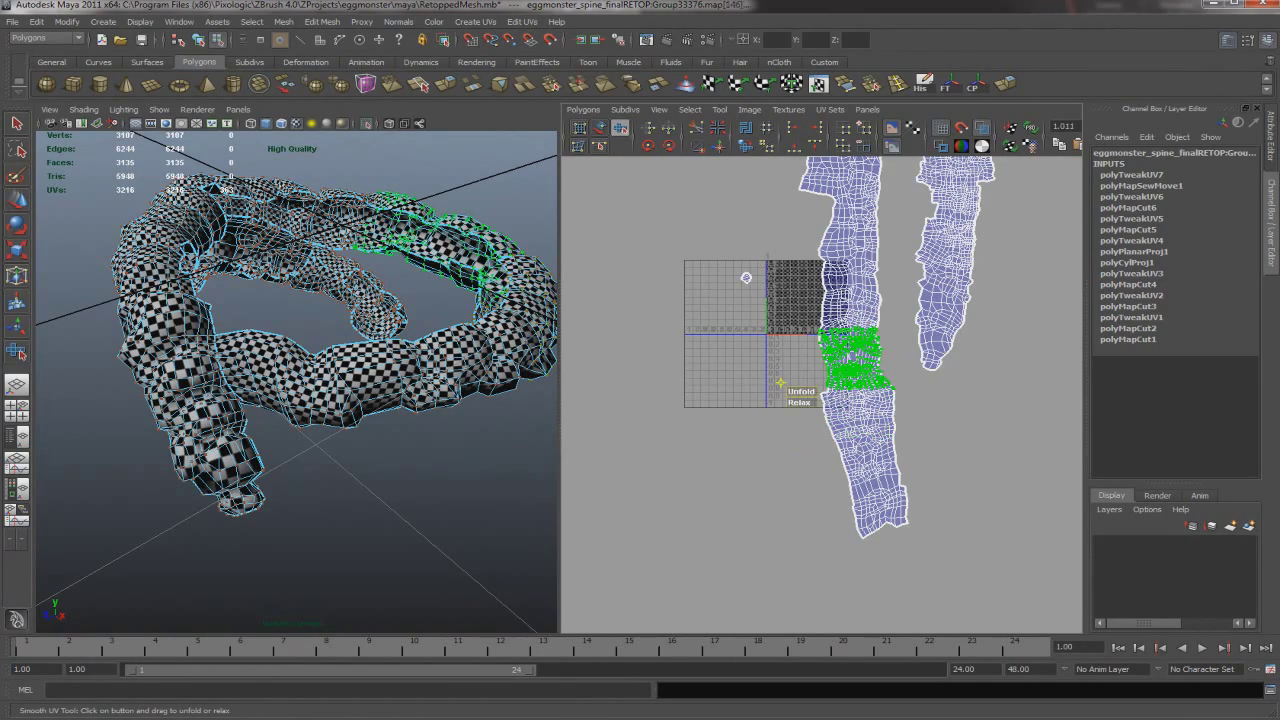
Undo two bad UV edits, unfold the selected UVs down the strip, and save
alt+drag(300, 350, 350, 290)
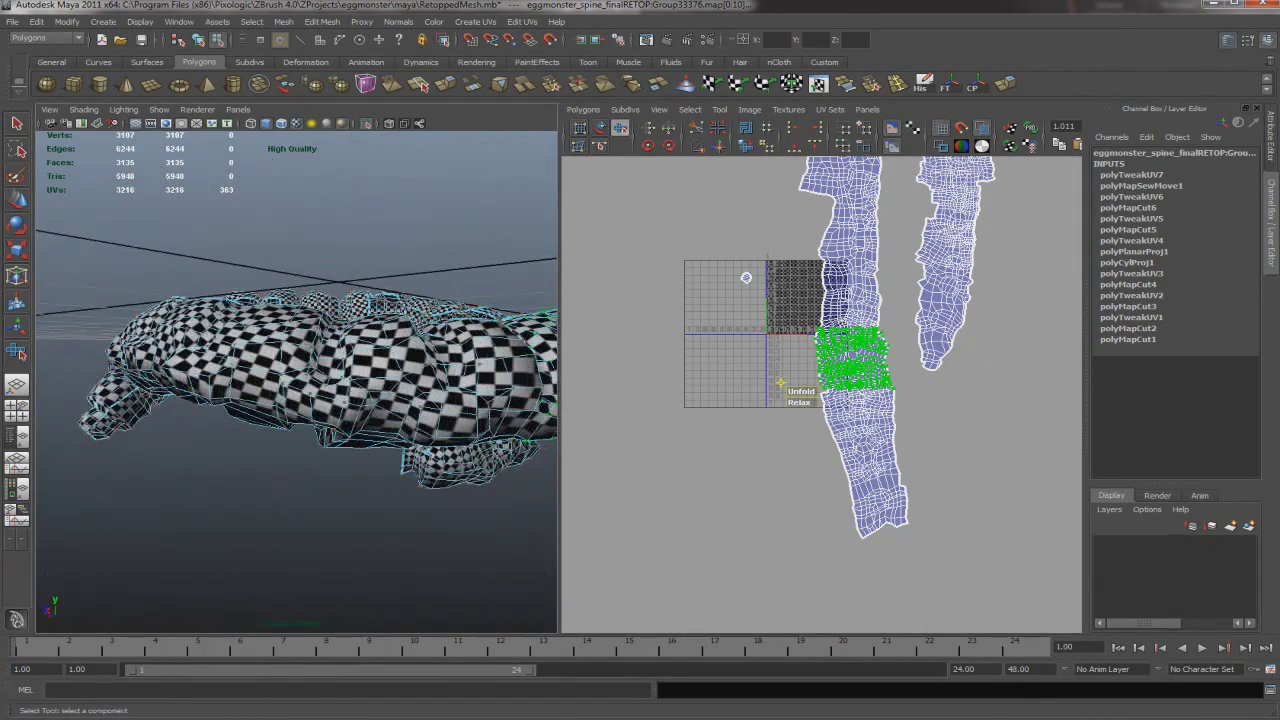
key(ctrl+z)
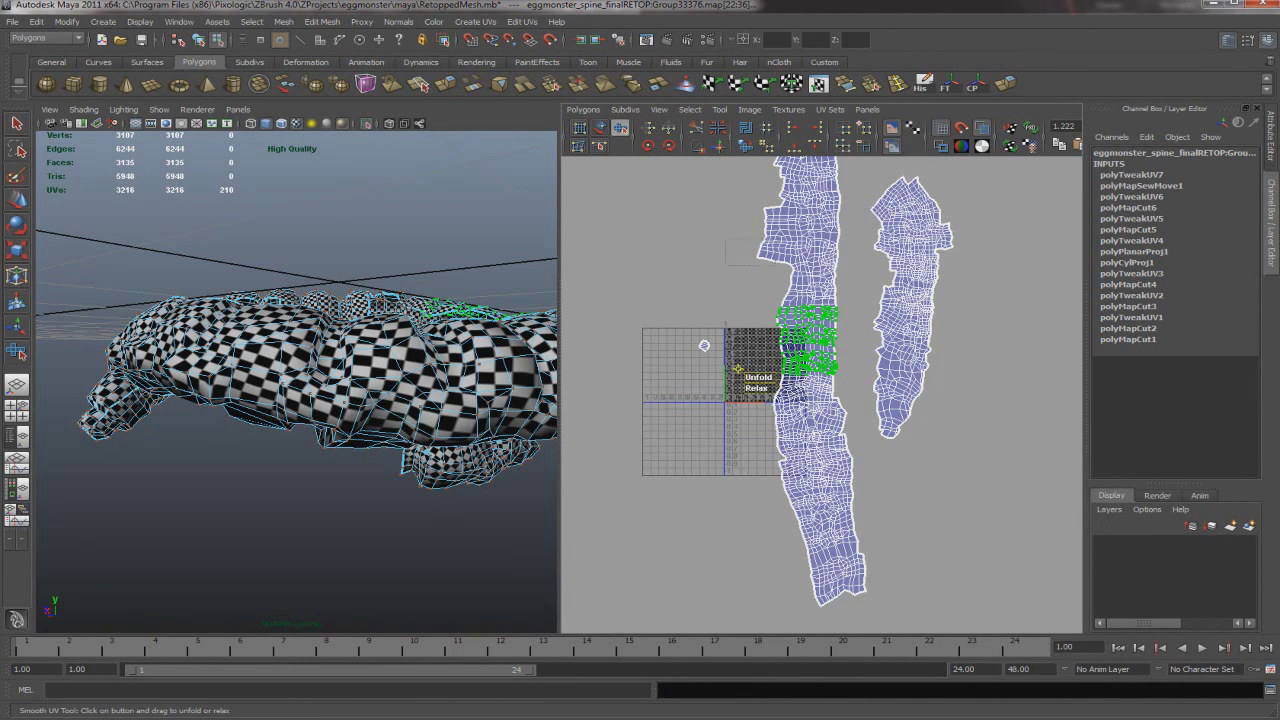
key(ctrl+z)
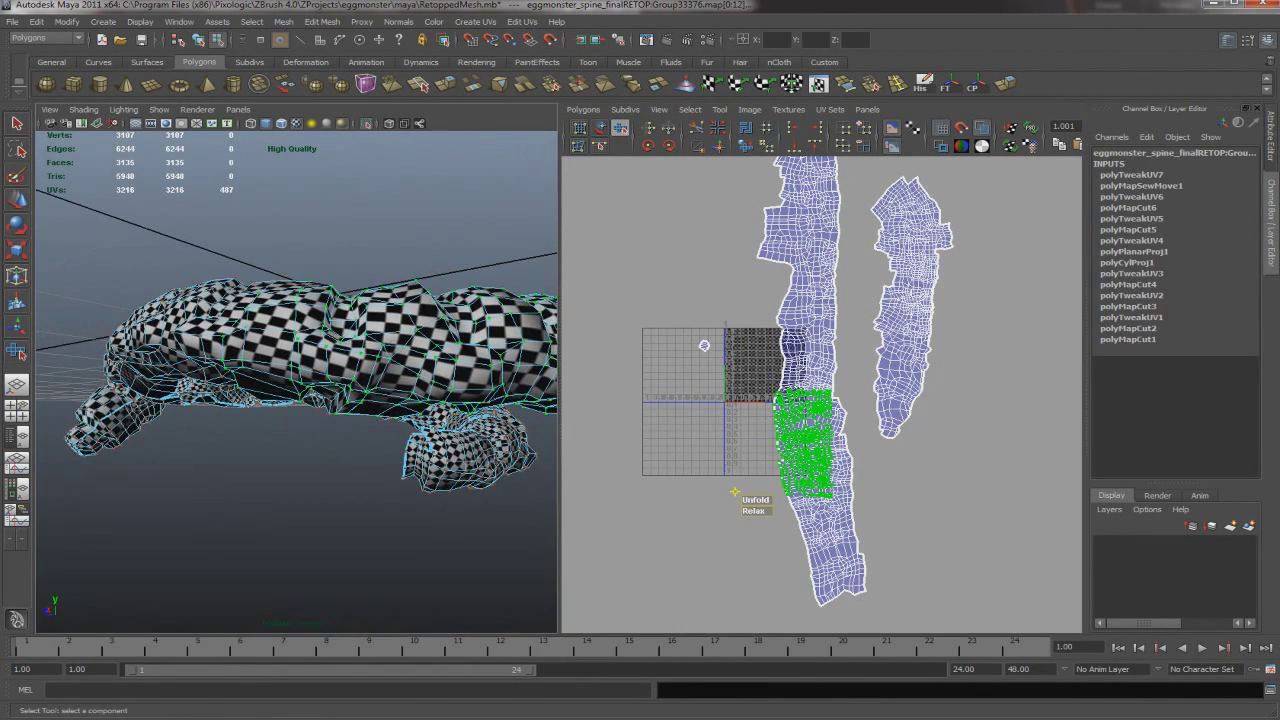
drag(735, 492, 748, 601)
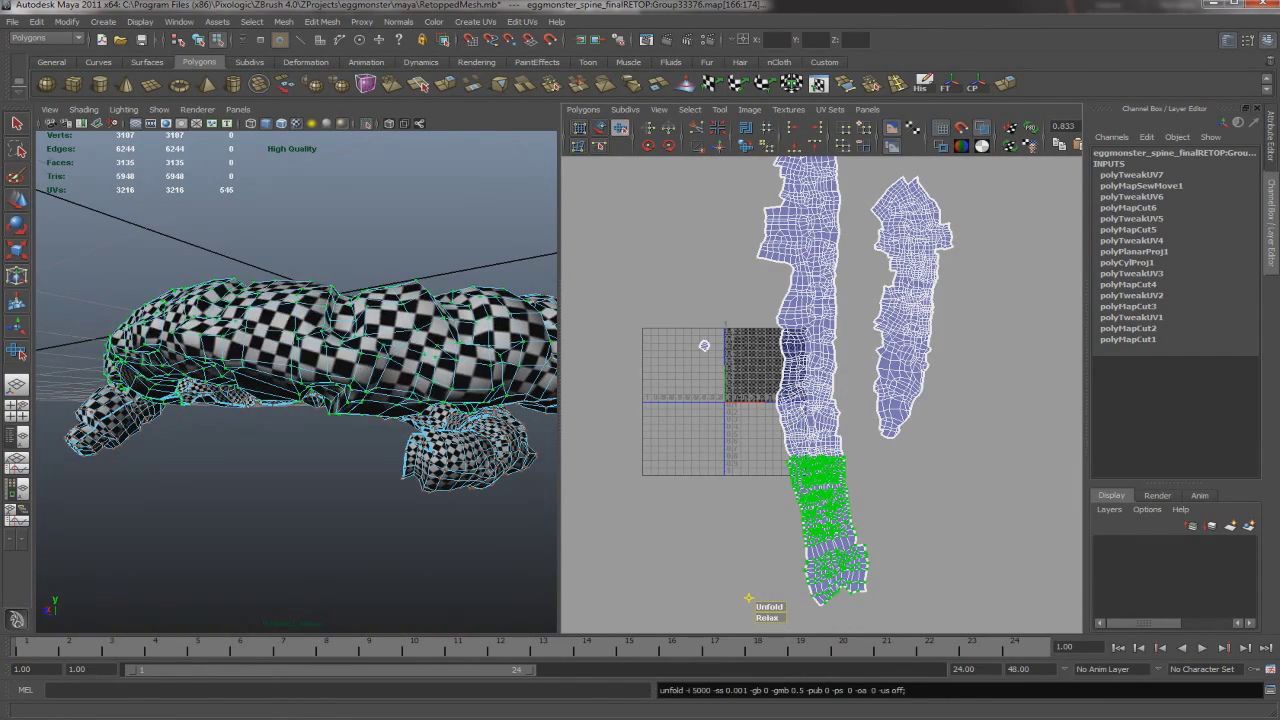
key(ctrl+s)
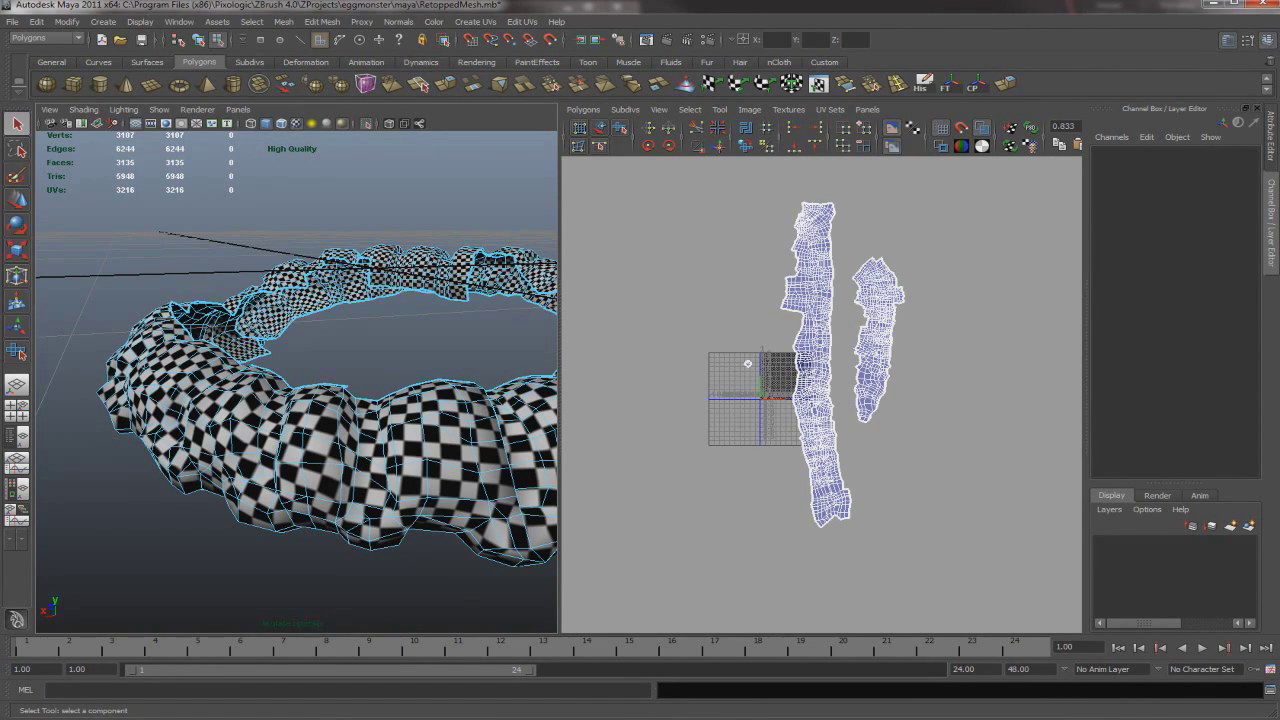
scroll(816, 368, up, 5)
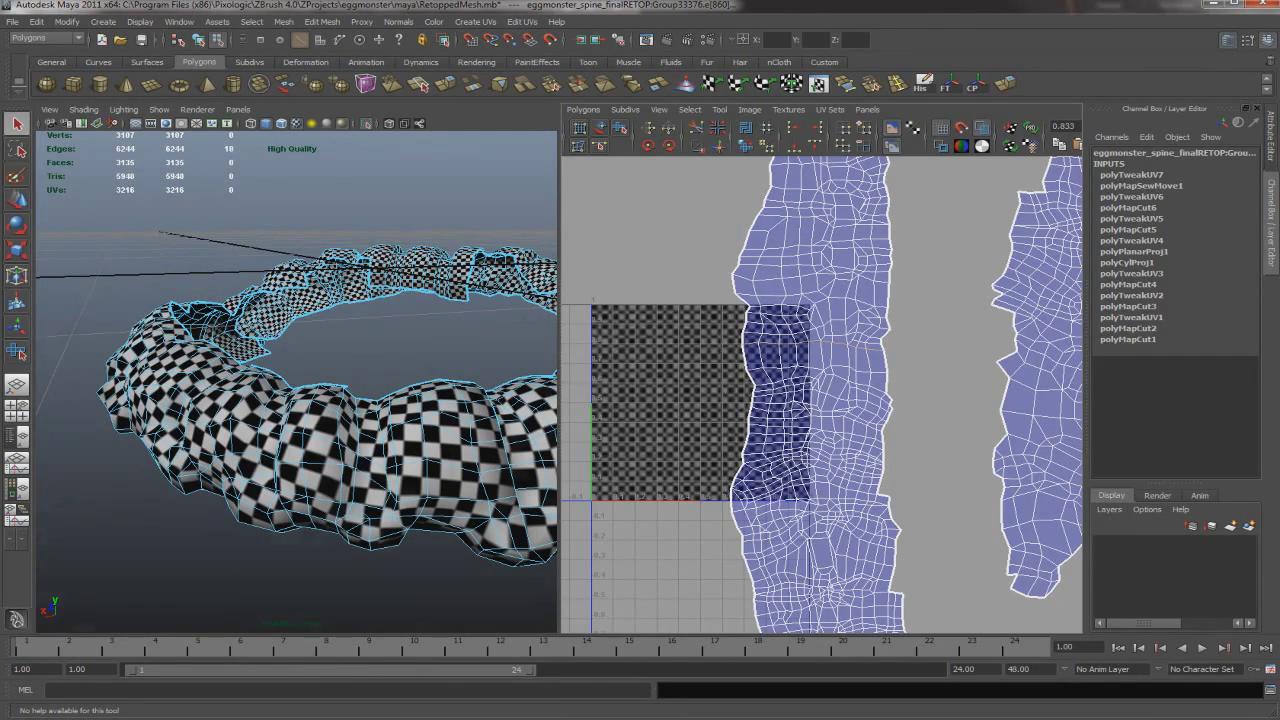
alt+drag(300, 380, 450, 340)
Move the cut strip piece and upper-right shell beside the tile as three side-by-side strips
scroll(663, 370, down, 3)
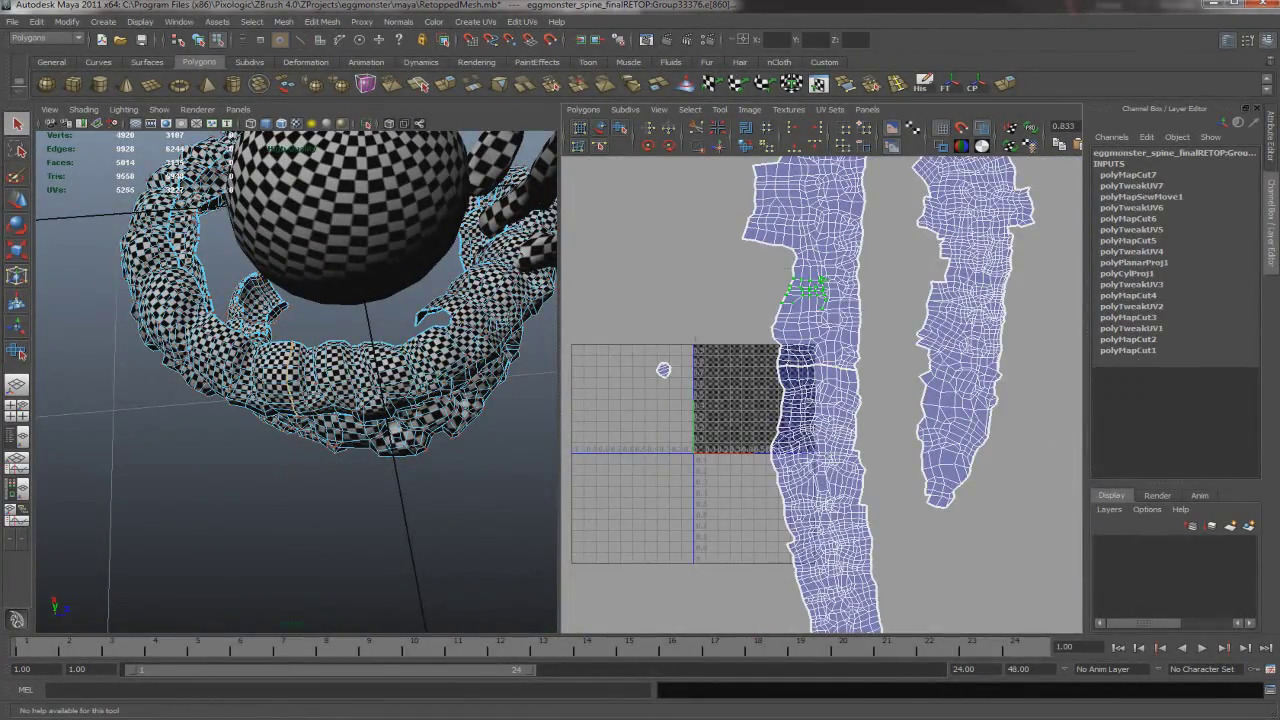
scroll(820, 390, down, 2)
drag(814, 285, 767, 470)
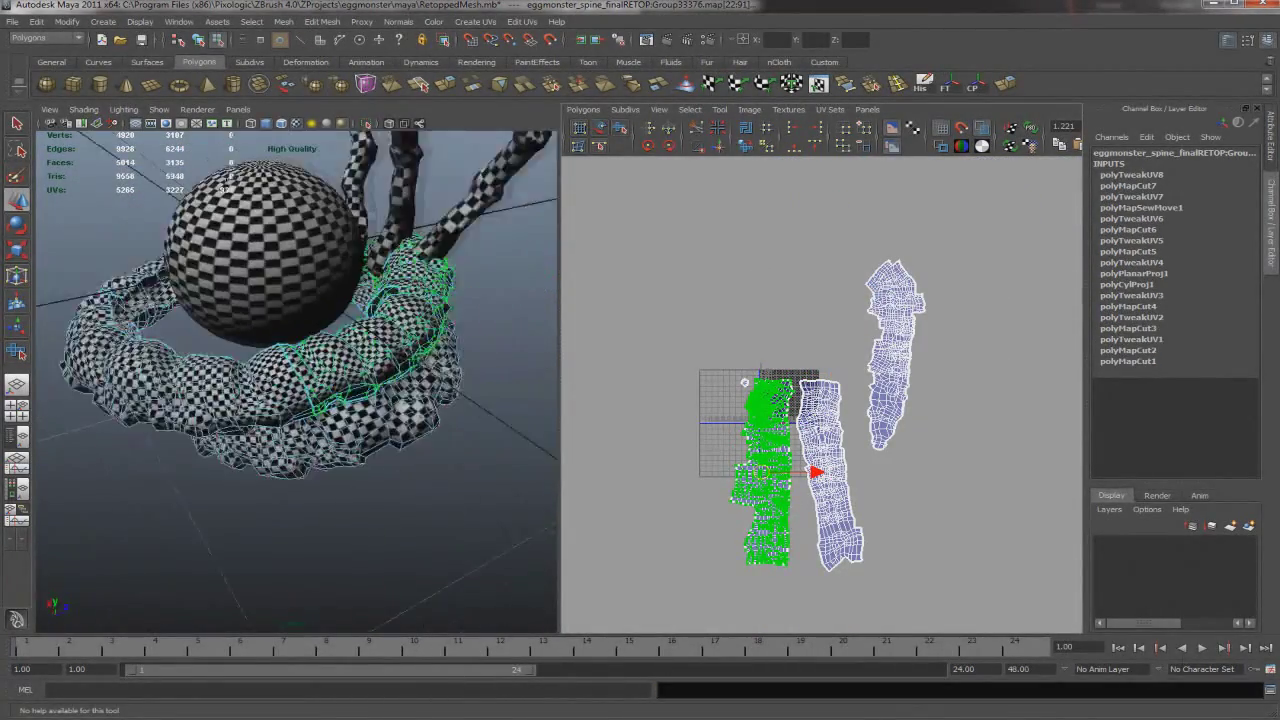
alt+drag(300, 380, 340, 370)
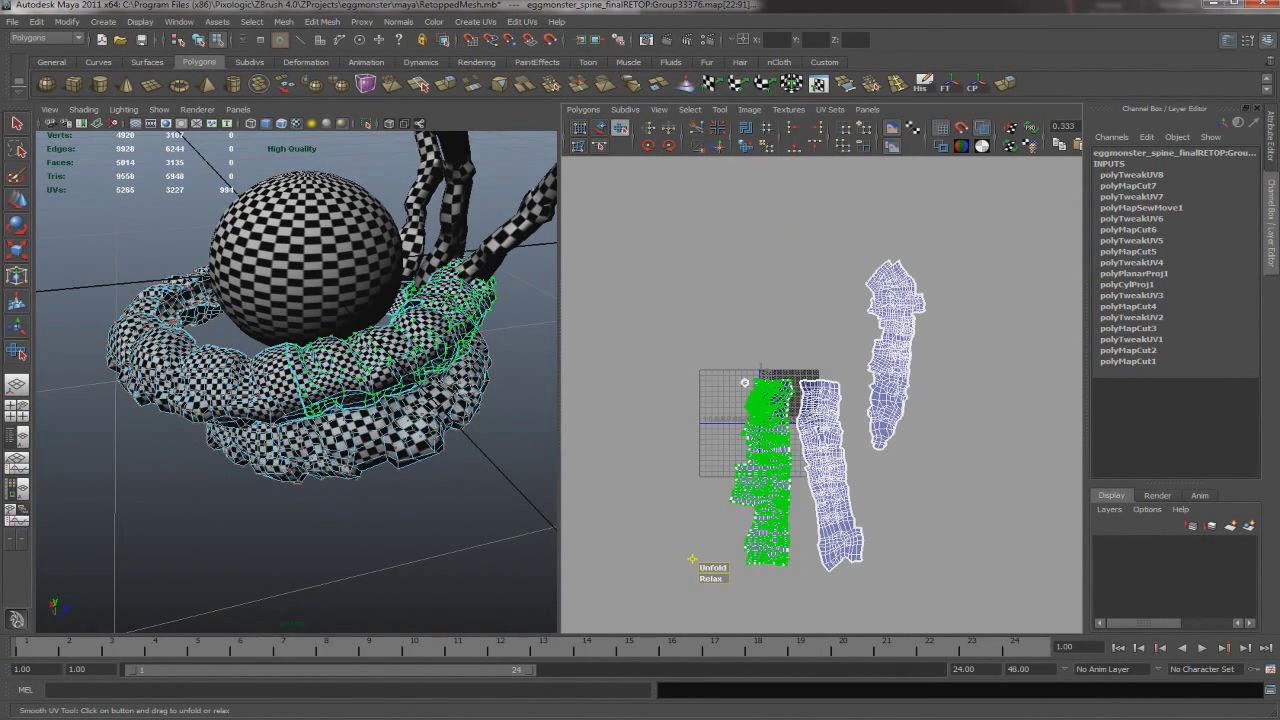
key(w)
drag(818, 474, 830, 474)
click(895, 350)
drag(895, 350, 885, 467)
alt+drag(300, 380, 330, 300)
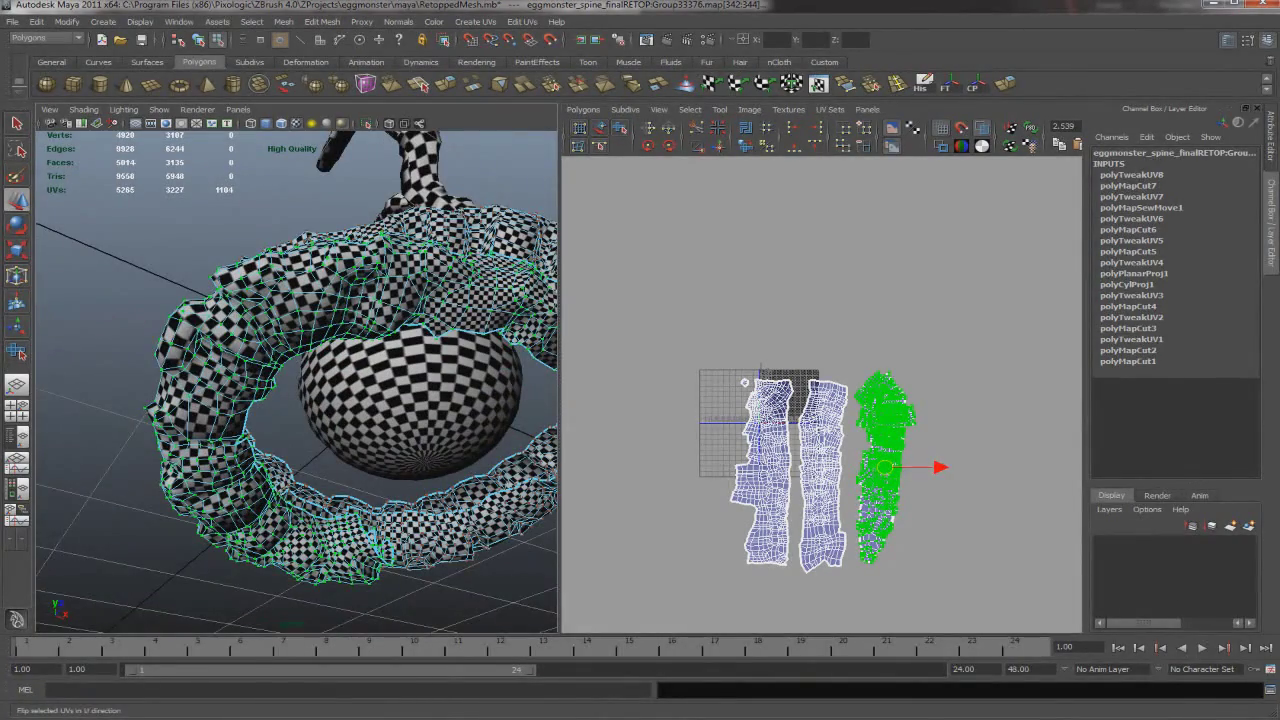
click(620, 128)
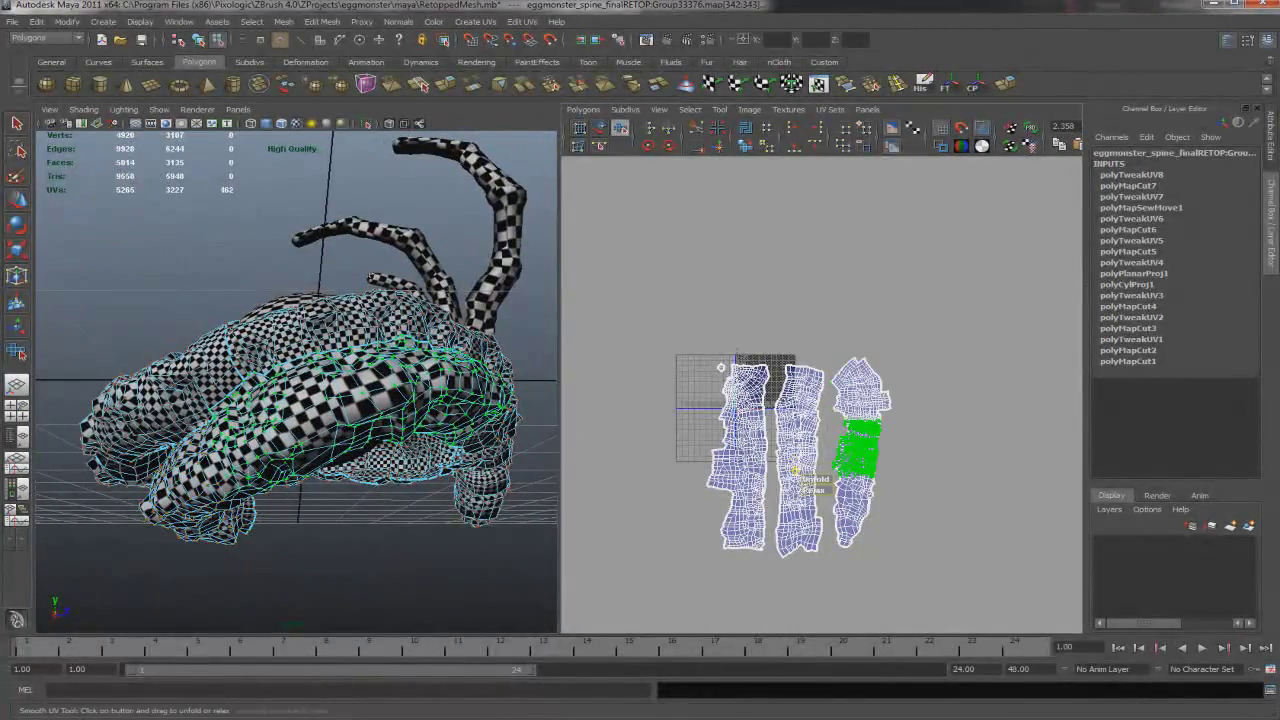
Select the right spine shell's UVs and frame them in the UV Texture Editor
scroll(795, 470, up, 3)
click(657, 357)
scroll(657, 357, up, 2)
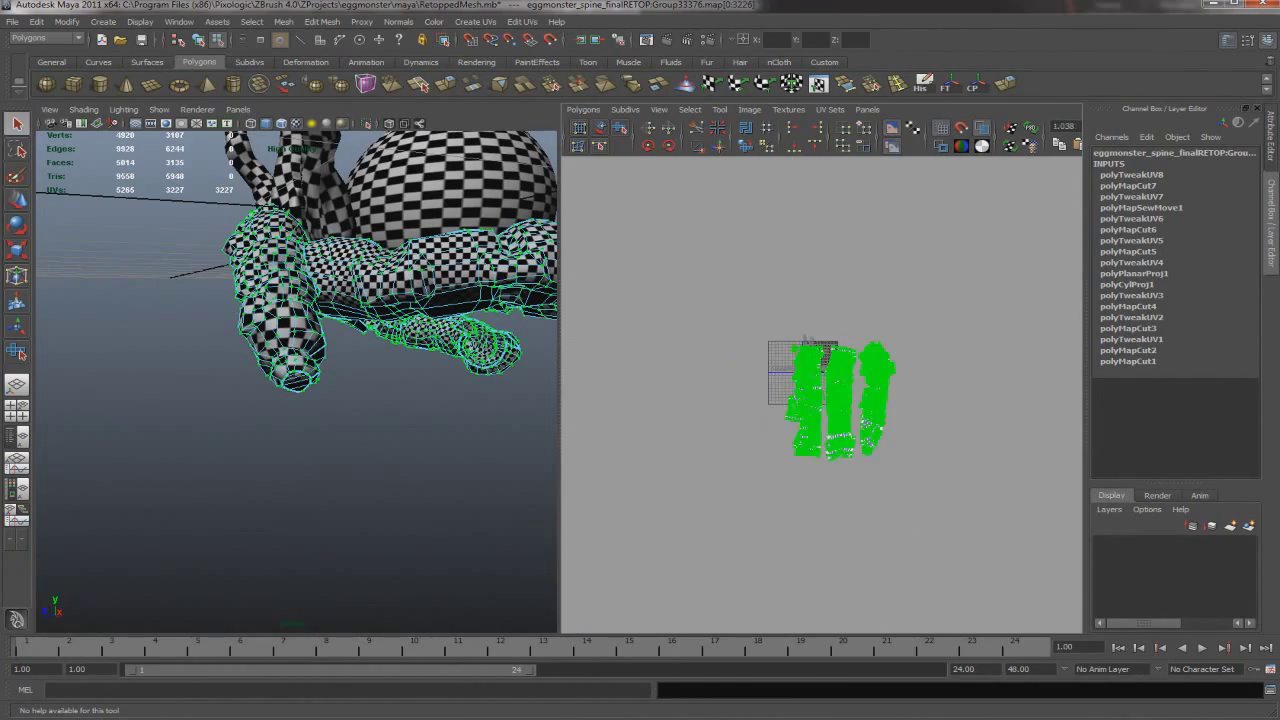
key(w)
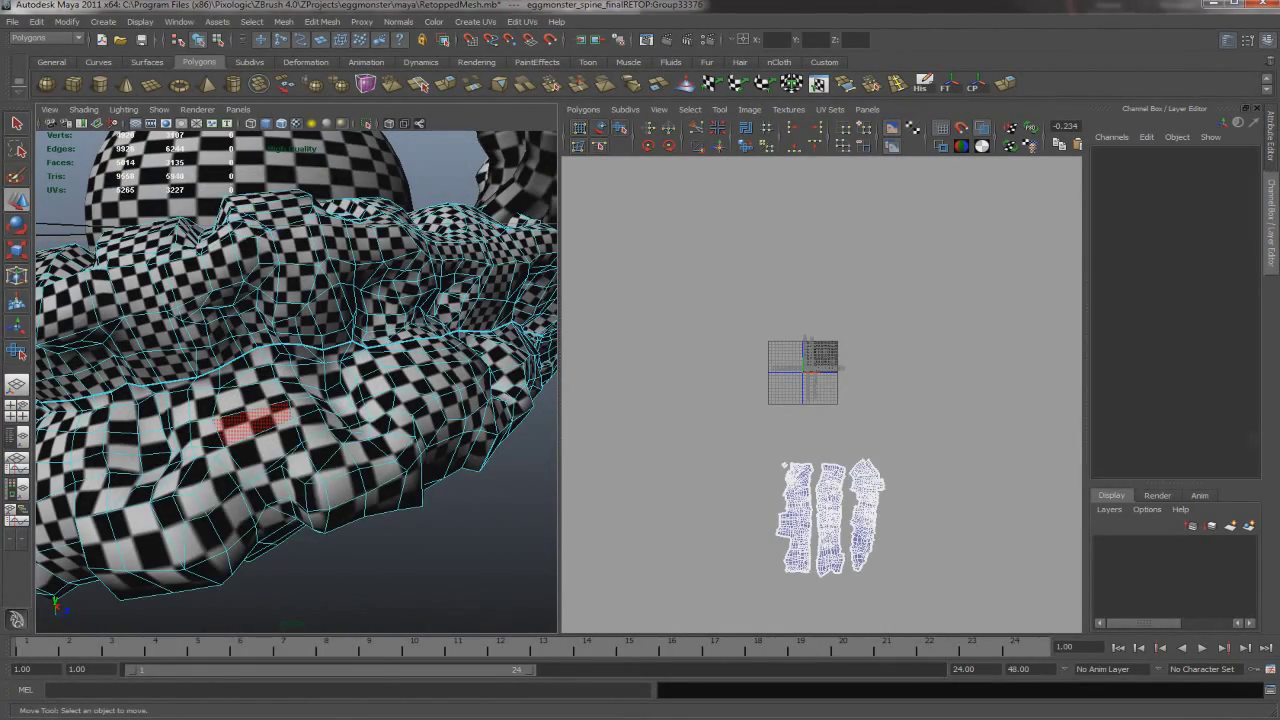
right_click(258, 440)
key(f)
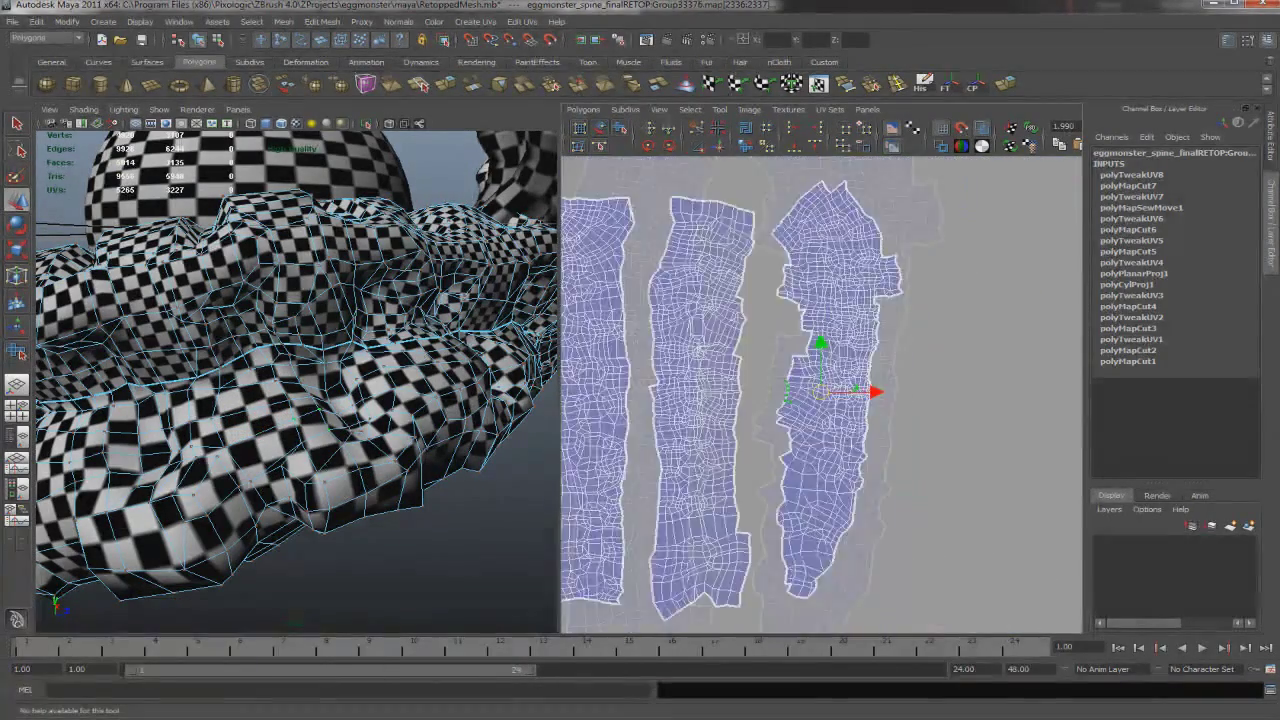
key(f)
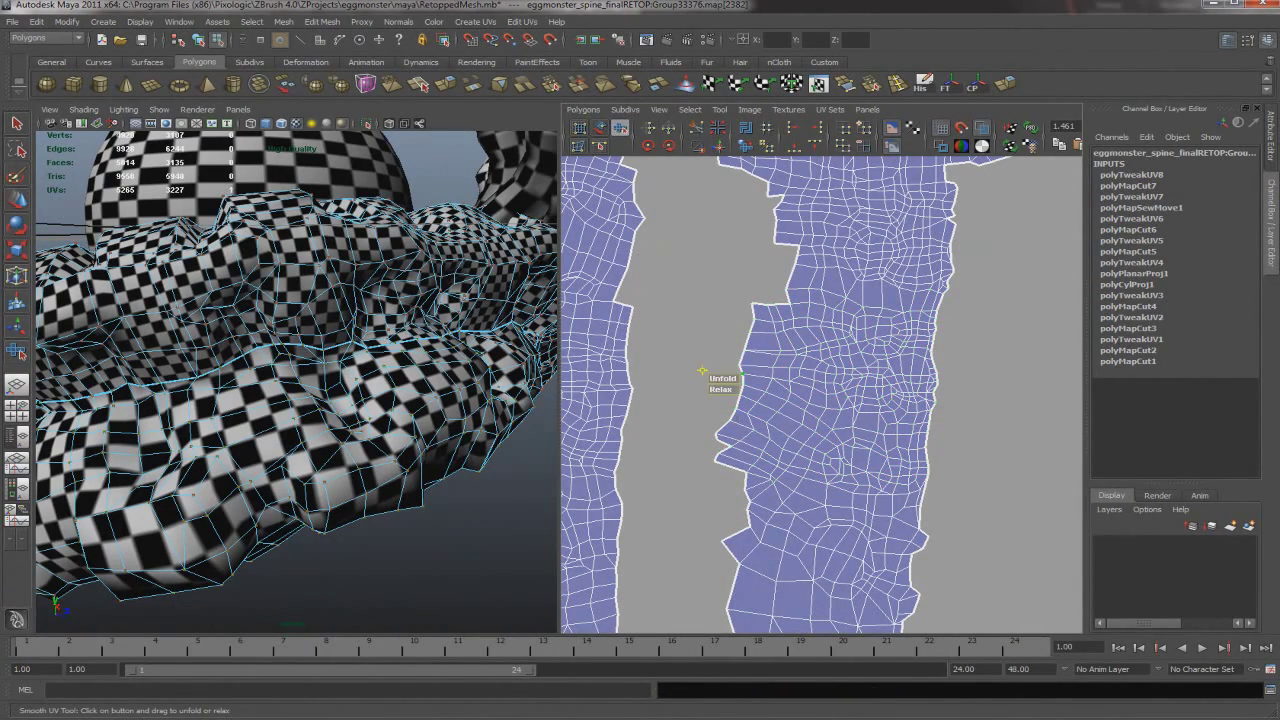
key(r)
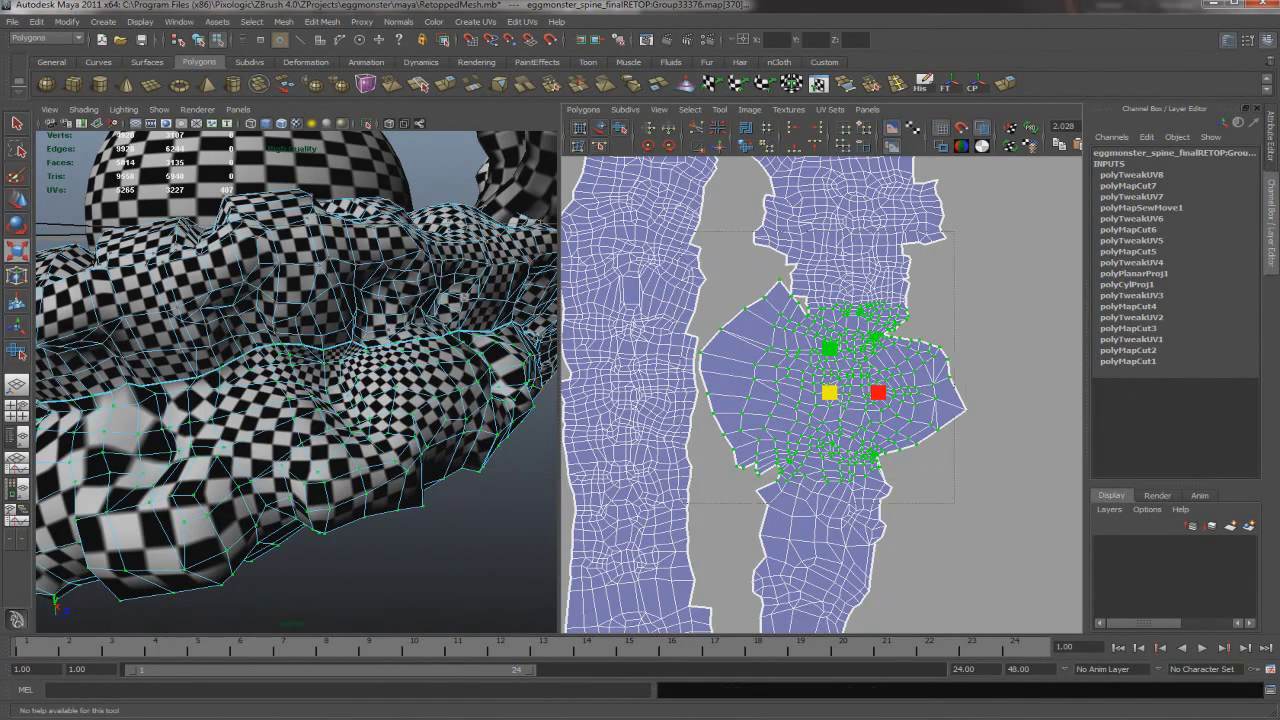
Unfold the spiked upper region of the right shell, undoing and re-running until it flattens
key(z)
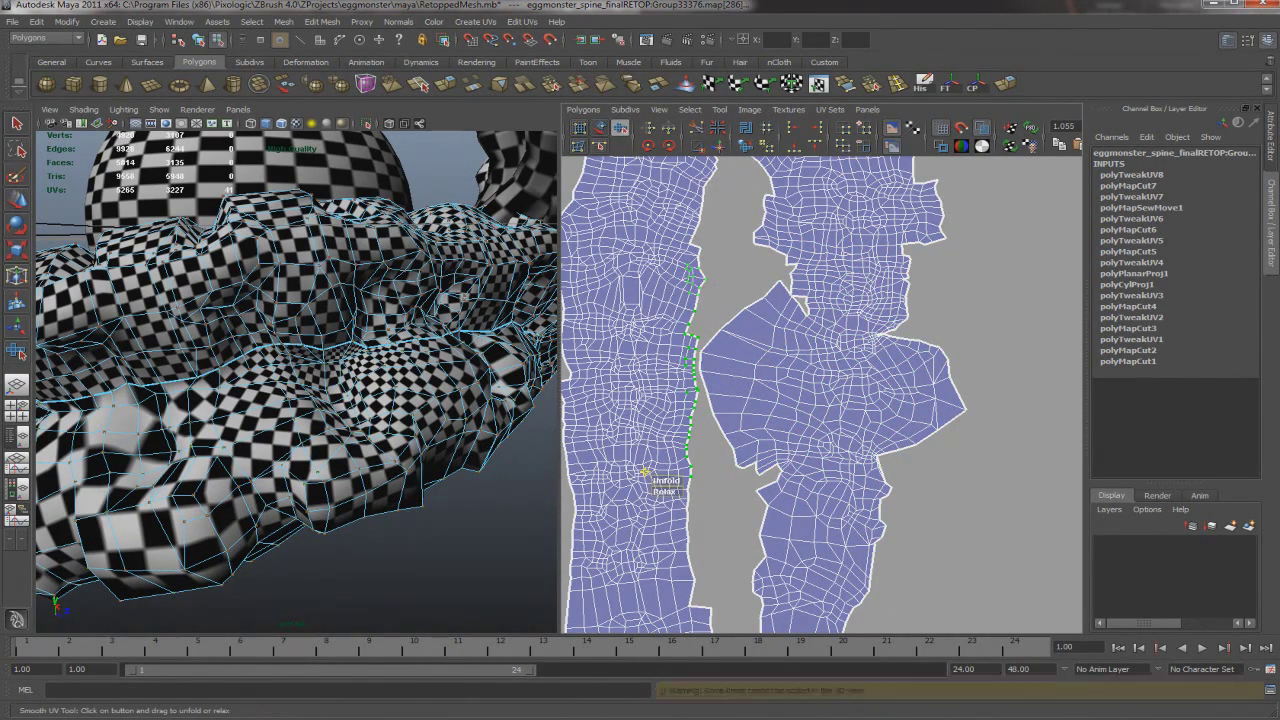
click(646, 472)
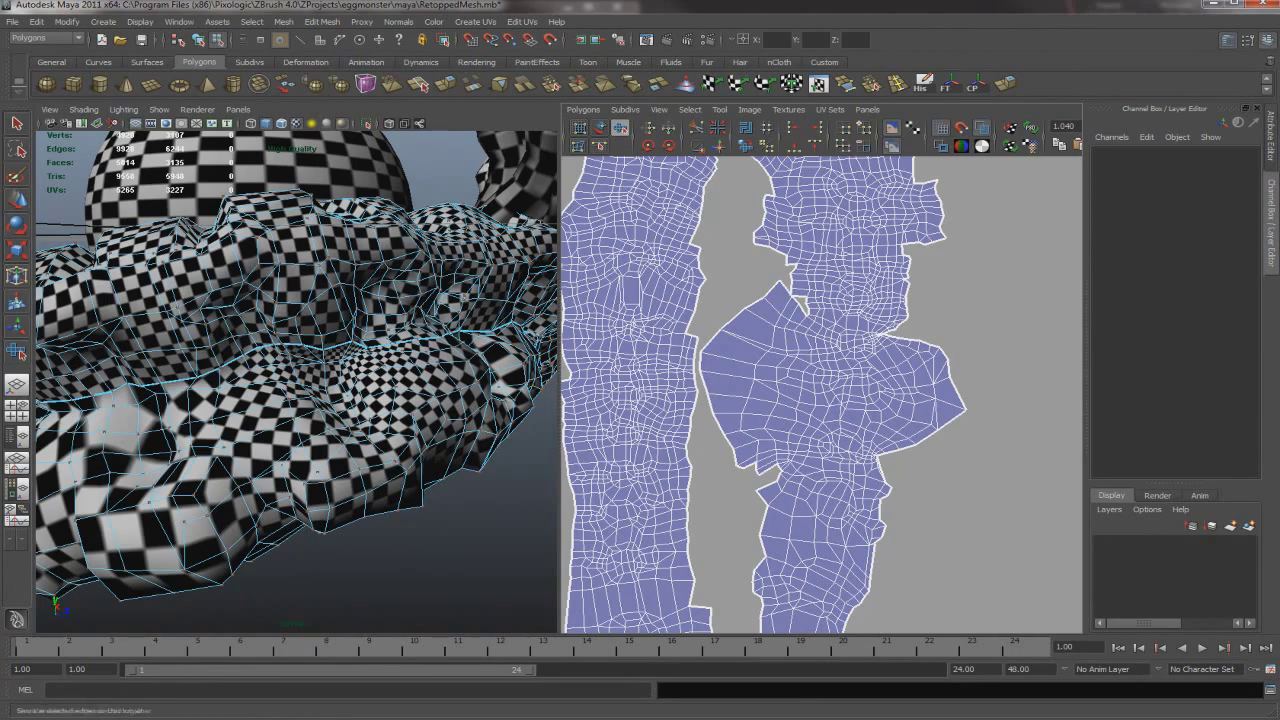
key(ctrl+z)
scroll(893, 393, down, 2)
key(w)
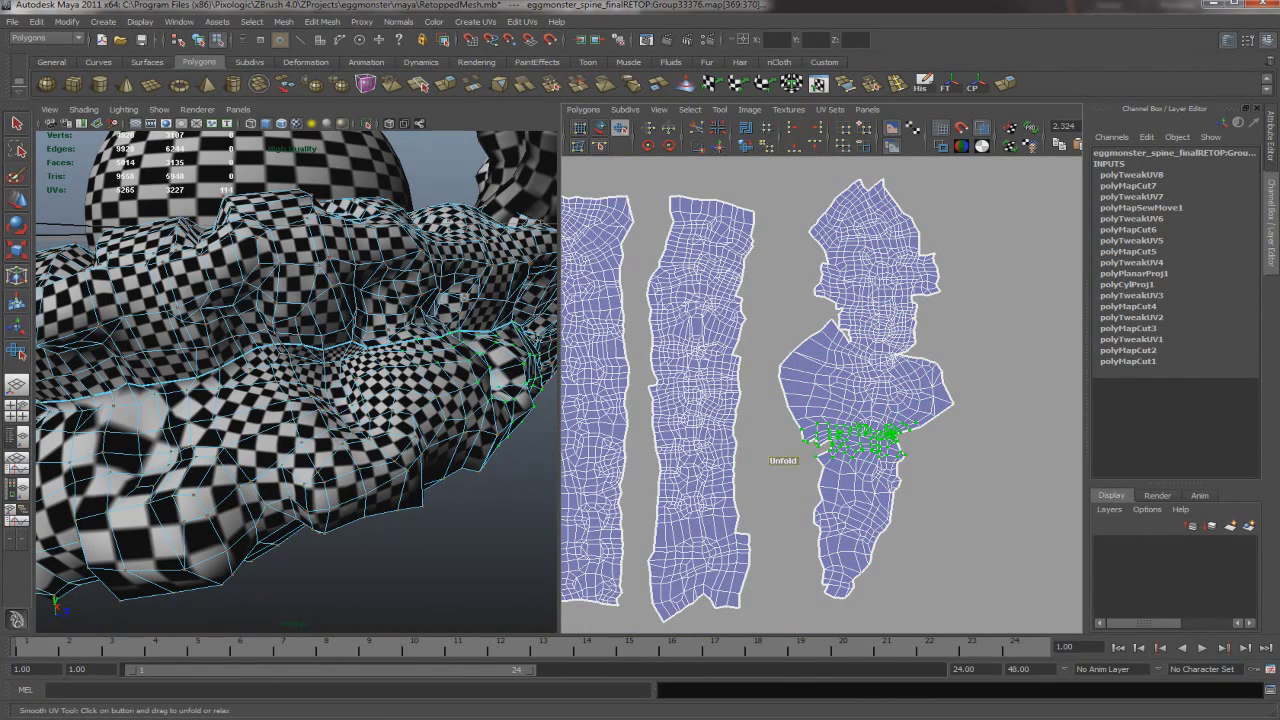
key(ctrl+z)
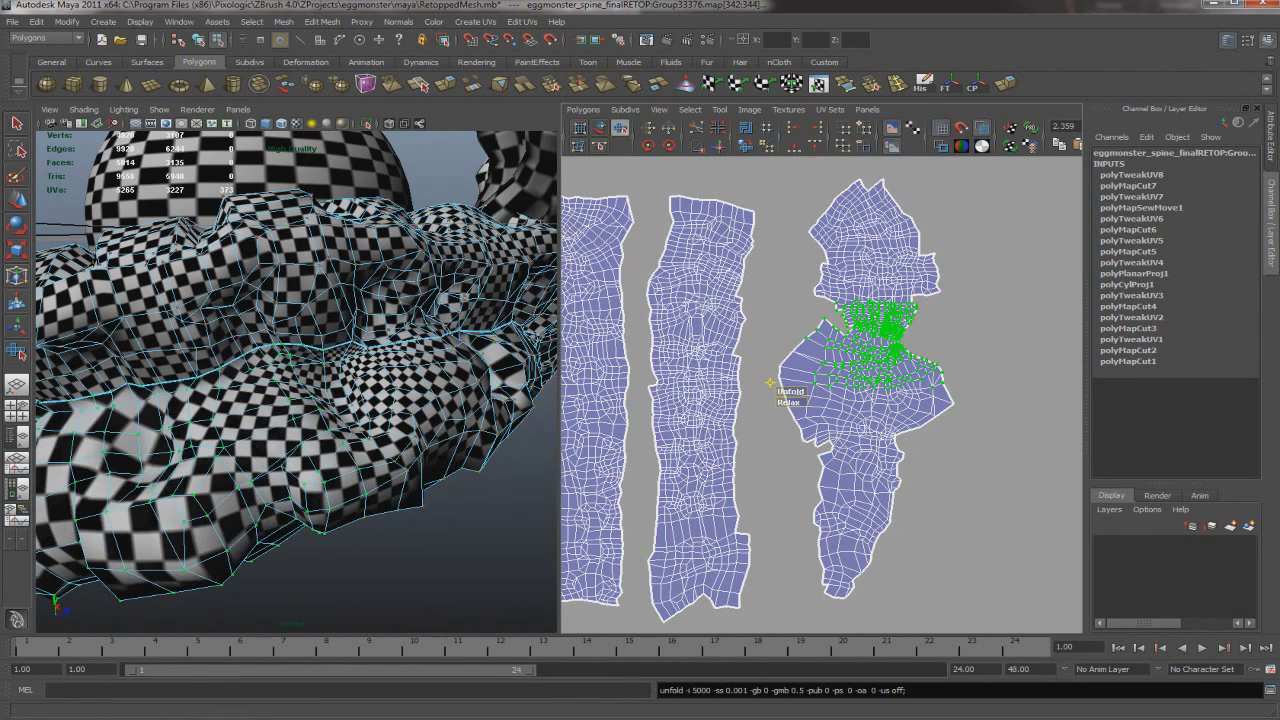
key(ctrl+z)
key(shift+z)
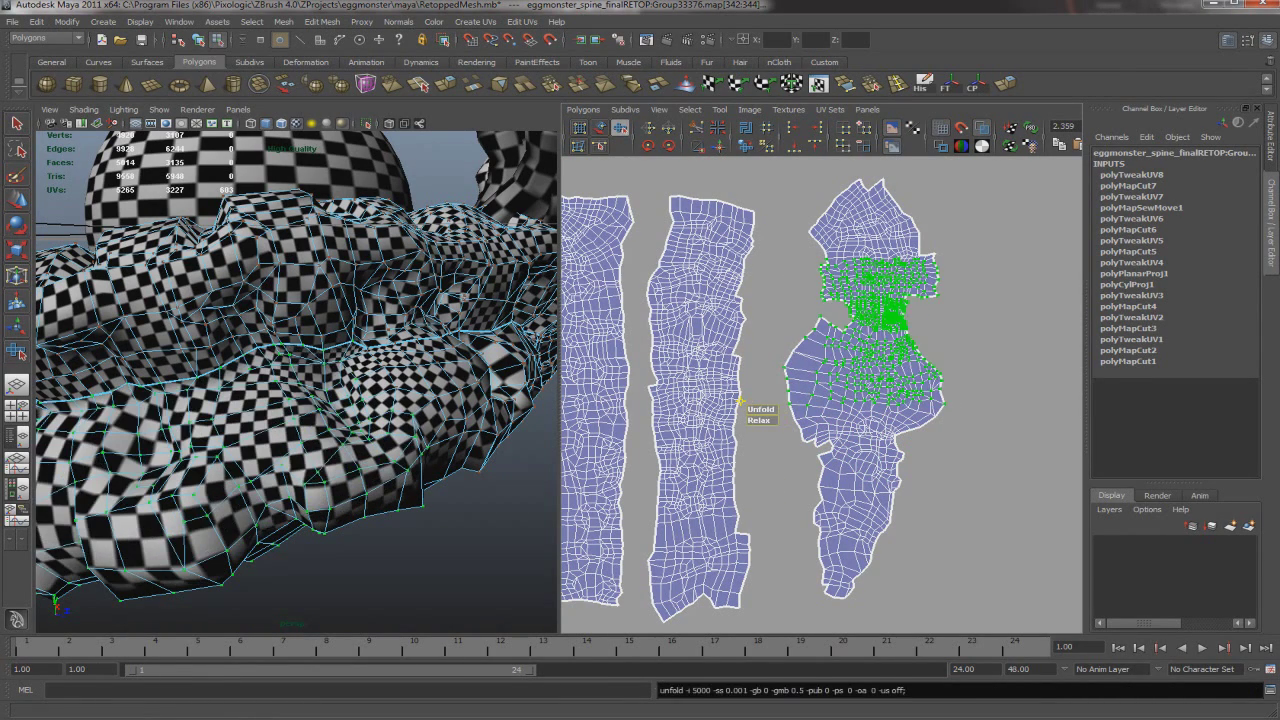
key(shift+z)
key(ctrl+z)
key(ctrl+z)
key(ctrl+z)
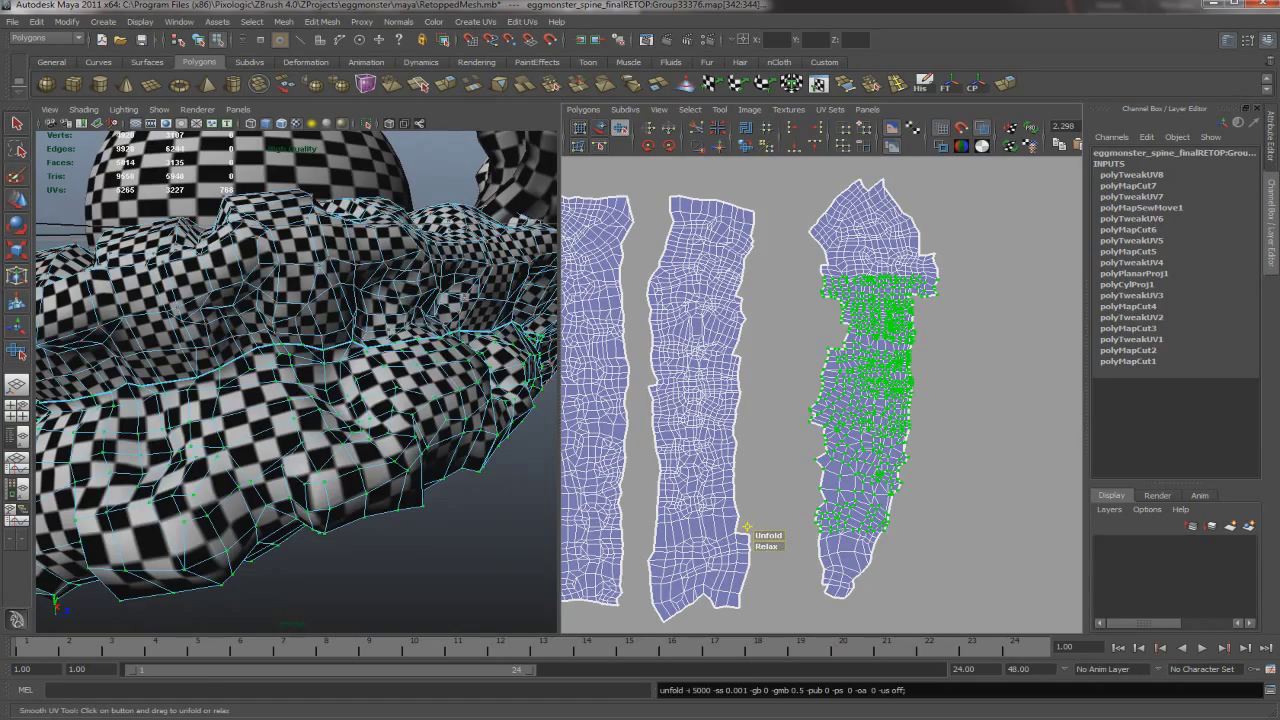
key(ctrl+z)
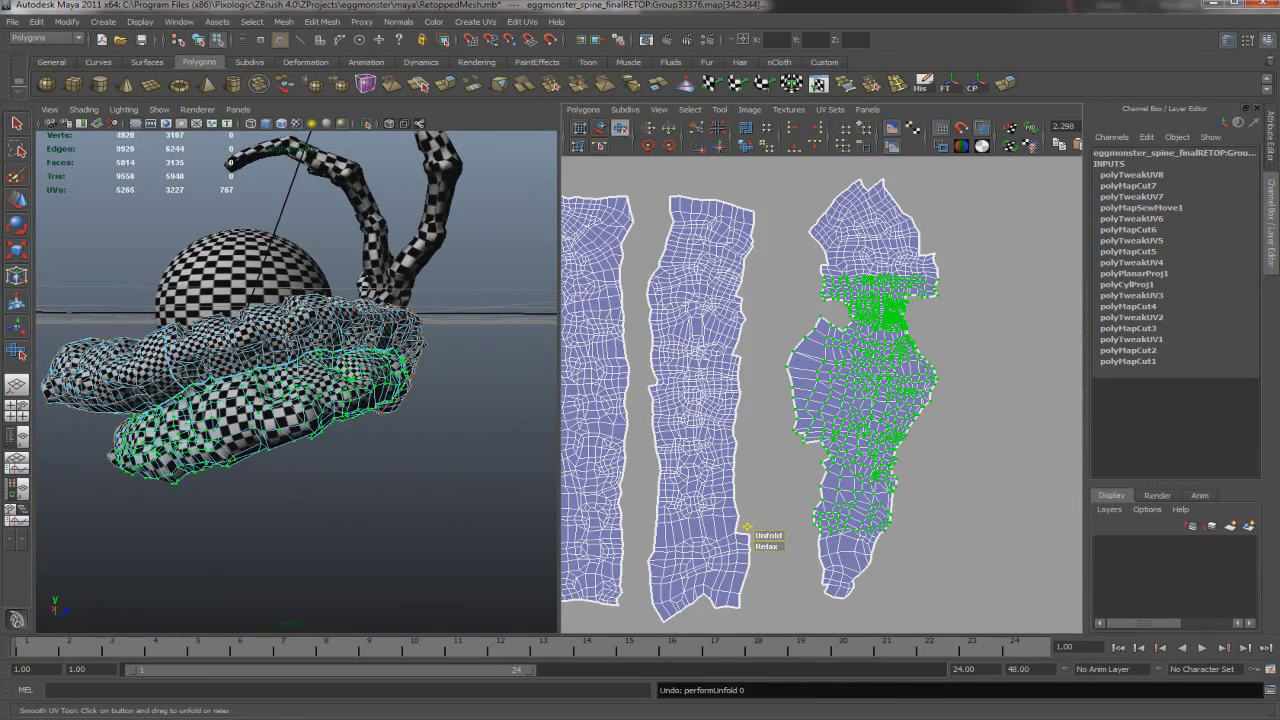
key(shift+z)
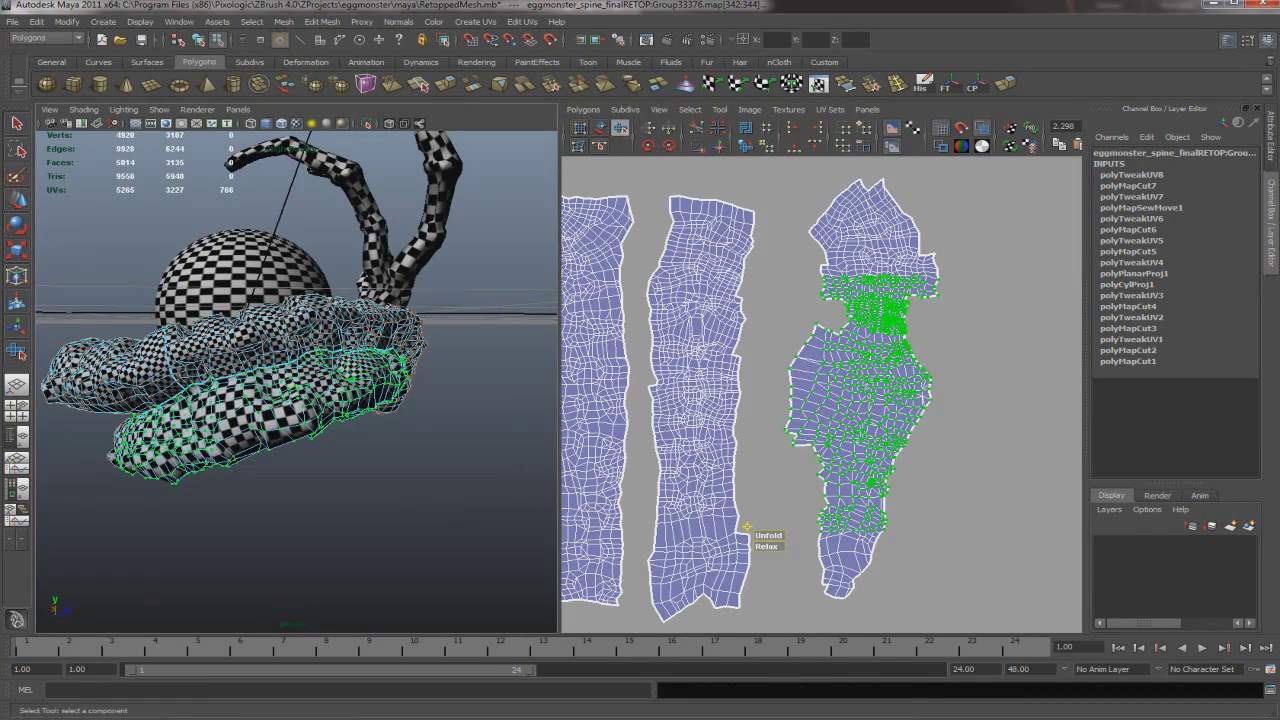
key(ctrl+z)
key(ctrl+z)
key(ctrl+z)
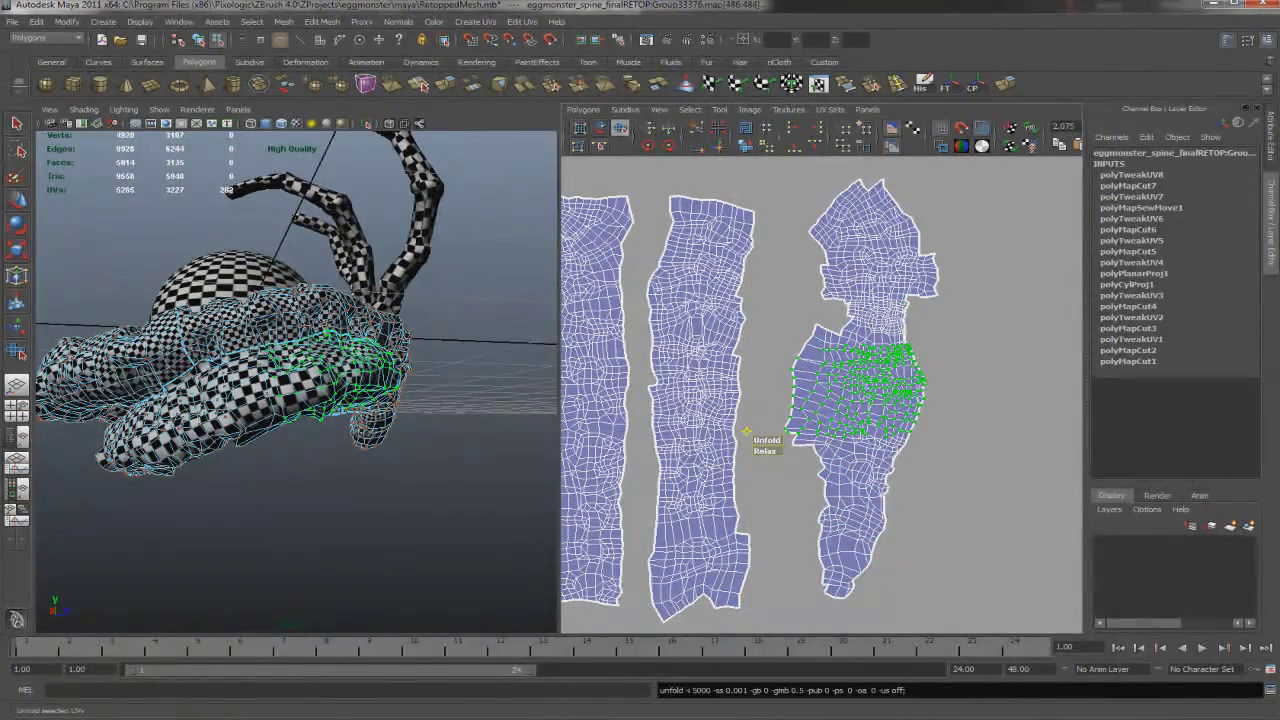
Drag a single spike UV out to the right and unfold around it to flatten the area
scroll(890, 320, up, 5)
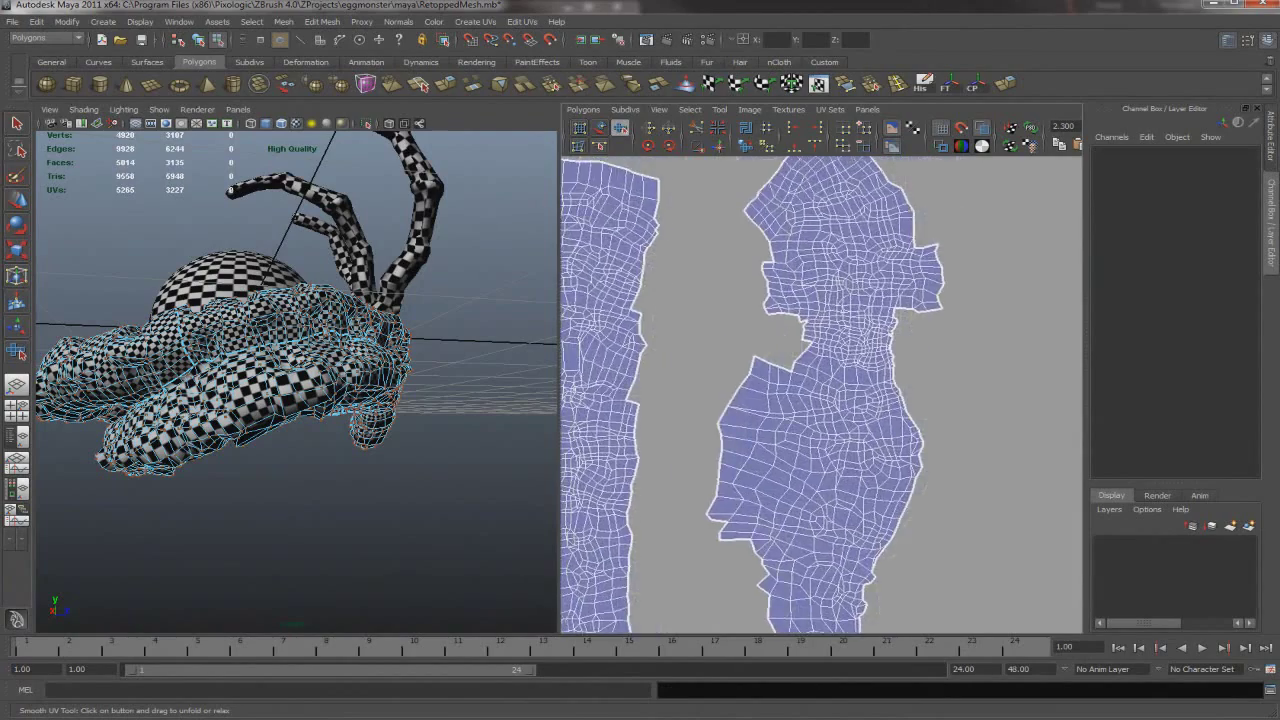
click(934, 320)
key(w)
drag(934, 320, 973, 322)
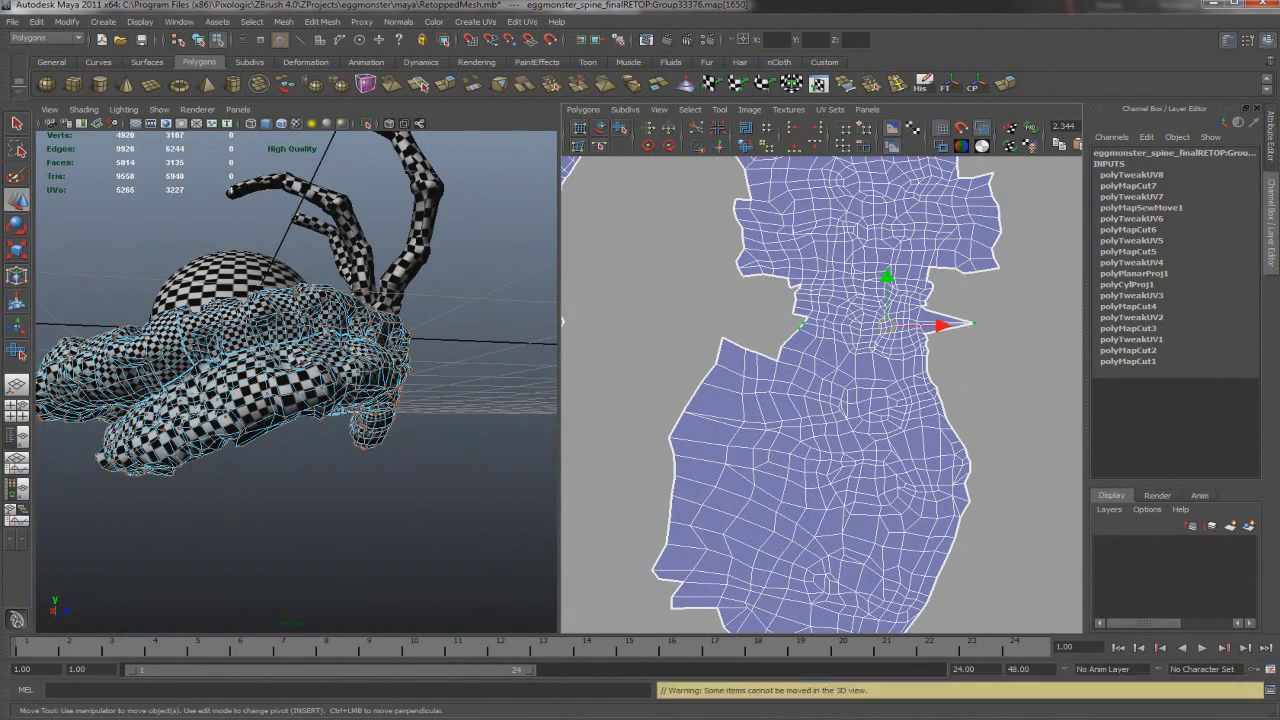
key(greater)
key(greater)
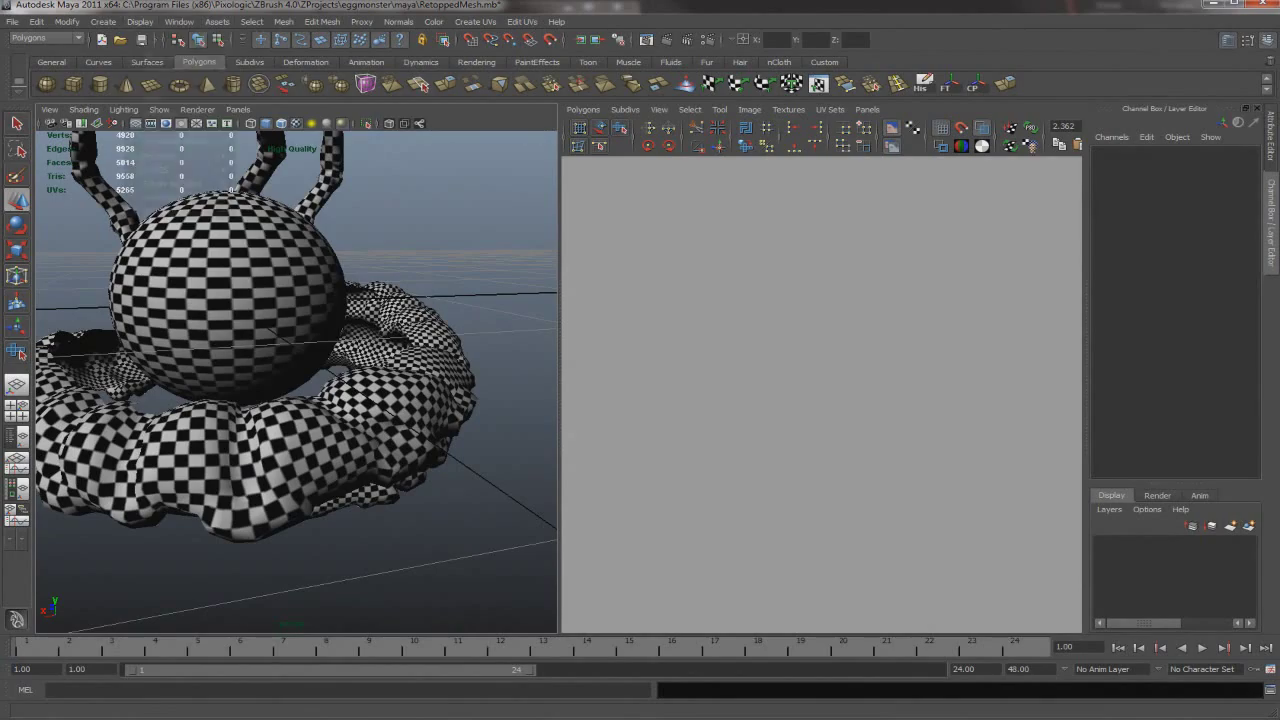
click(140, 21)
Hide every object except the selected mesh
click(290, 98)
key(ctrl+z)
click(140, 21)
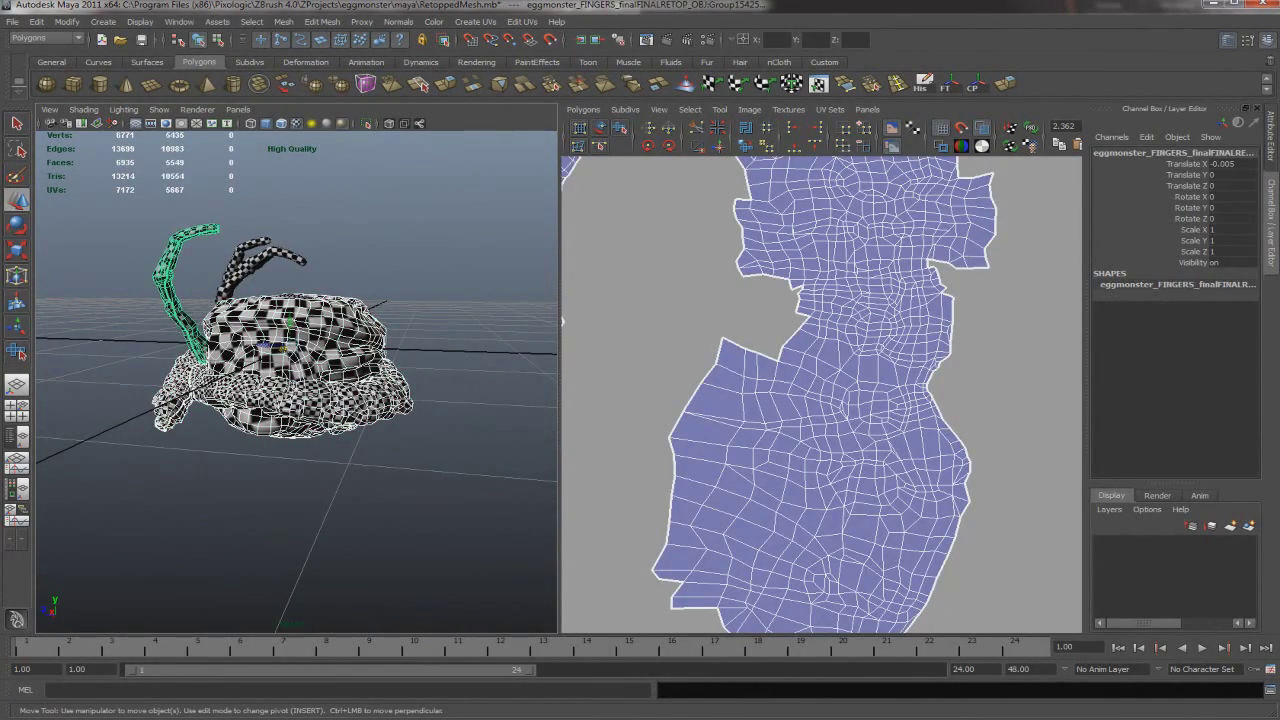
scroll(820, 395, down, 6)
Select all UVs and move the spine, finger and body shells up over the 0–1 tile
key(ctrl+shift+a)
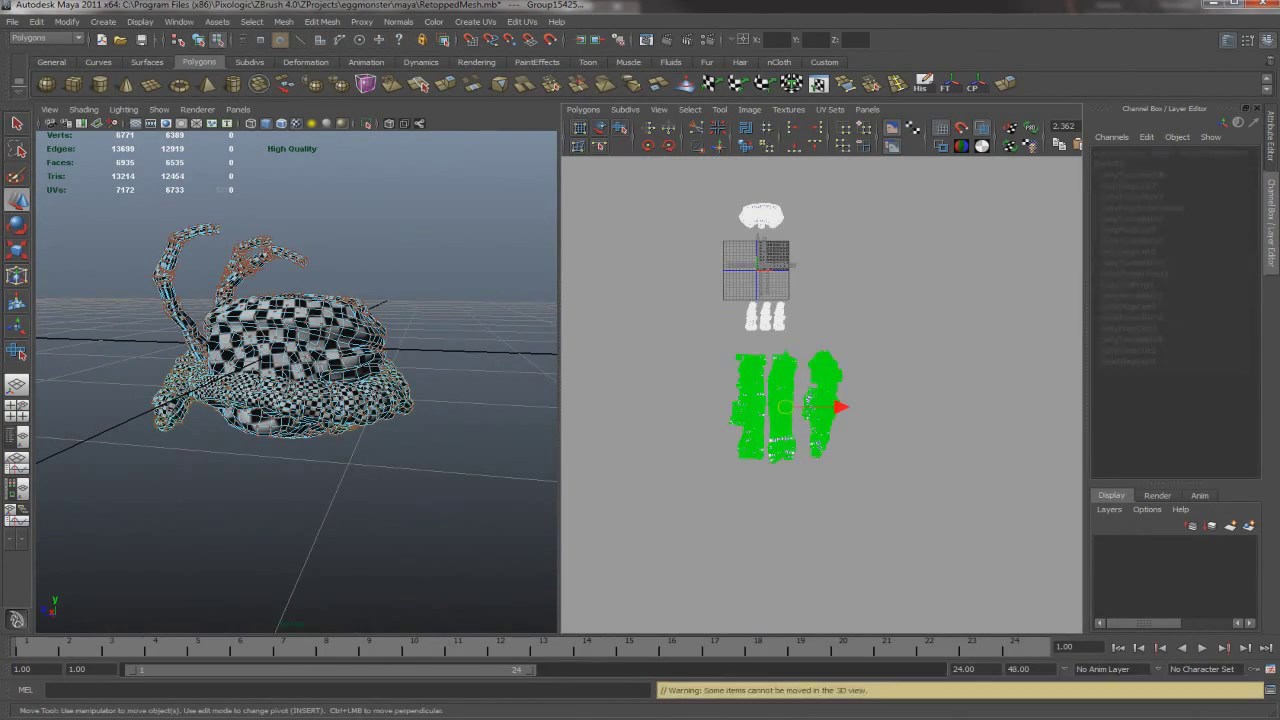
key(f)
scroll(730, 420, down, 5)
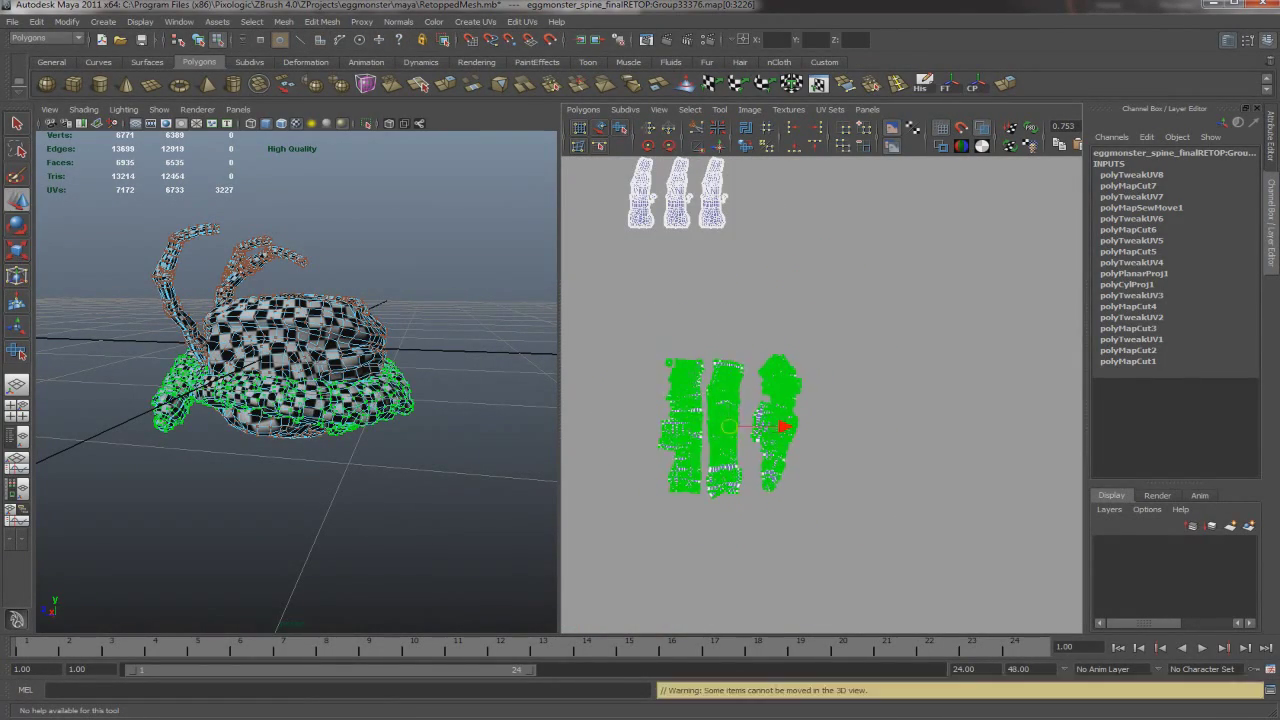
scroll(780, 390, down, 4)
scroll(296, 330, up, 5)
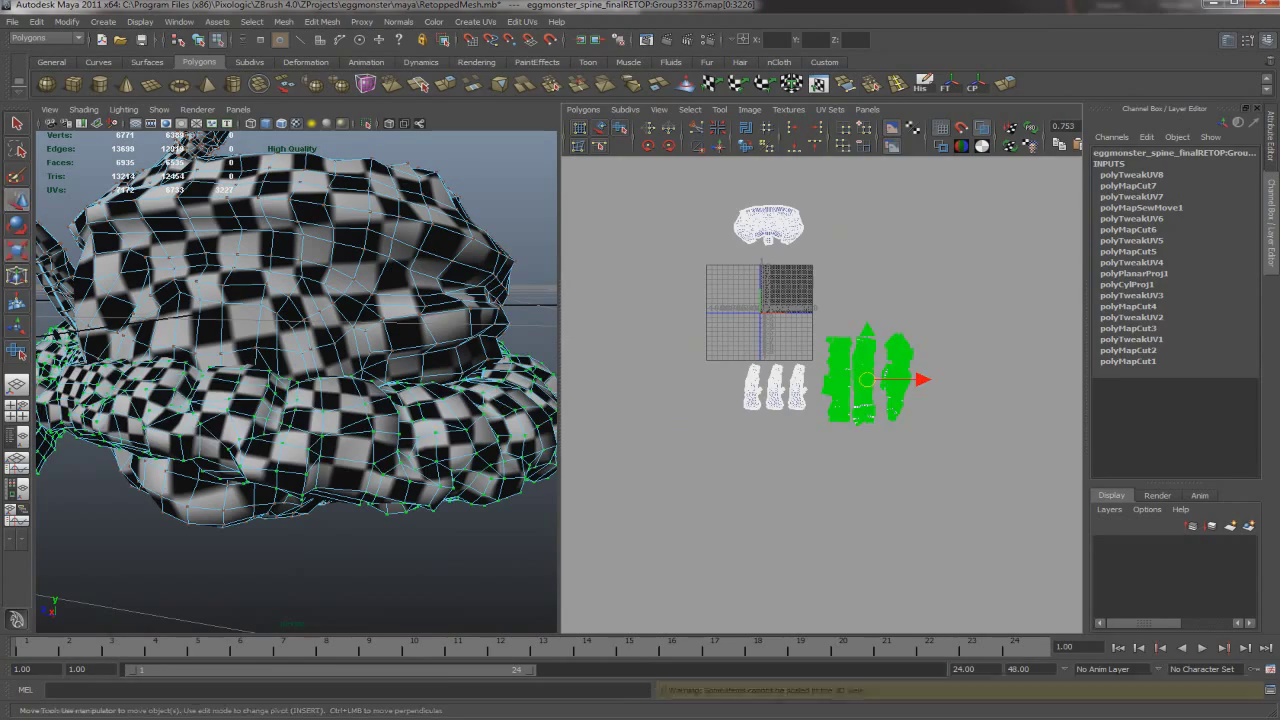
drag(866, 380, 854, 275)
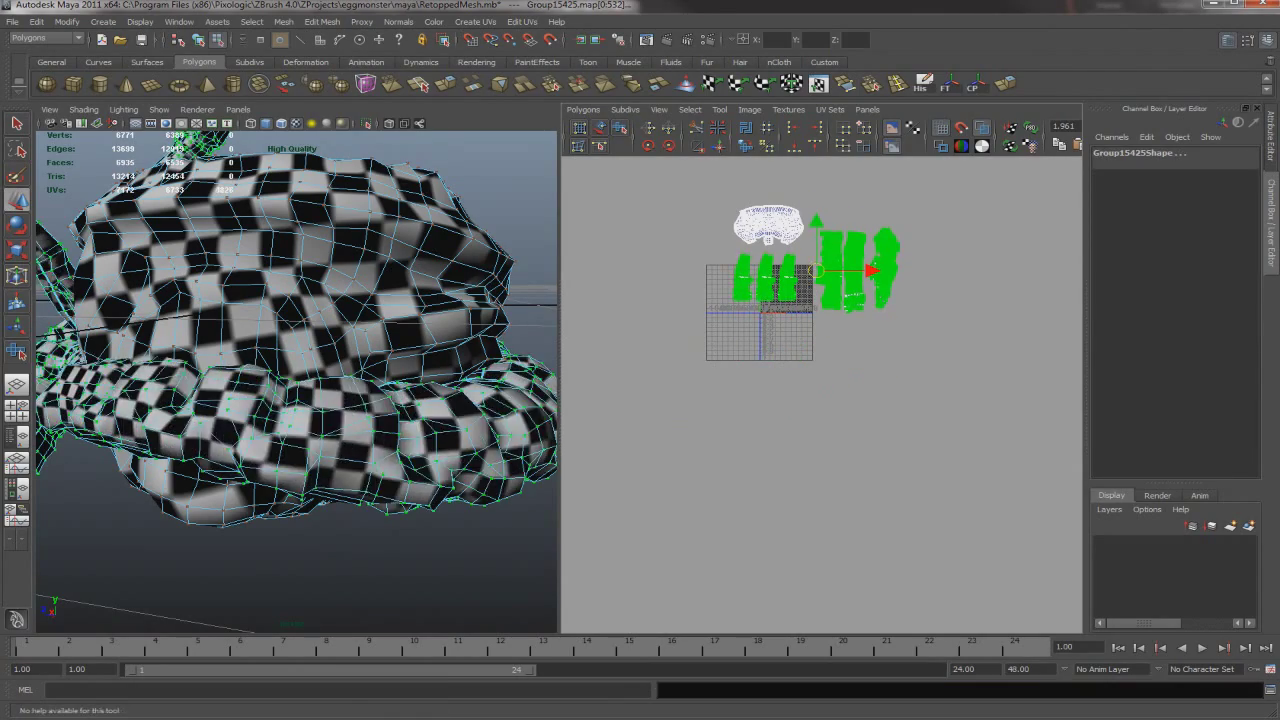
Select the top body UV shell and save the scene with Ctrl+S
key(f)
key(f)
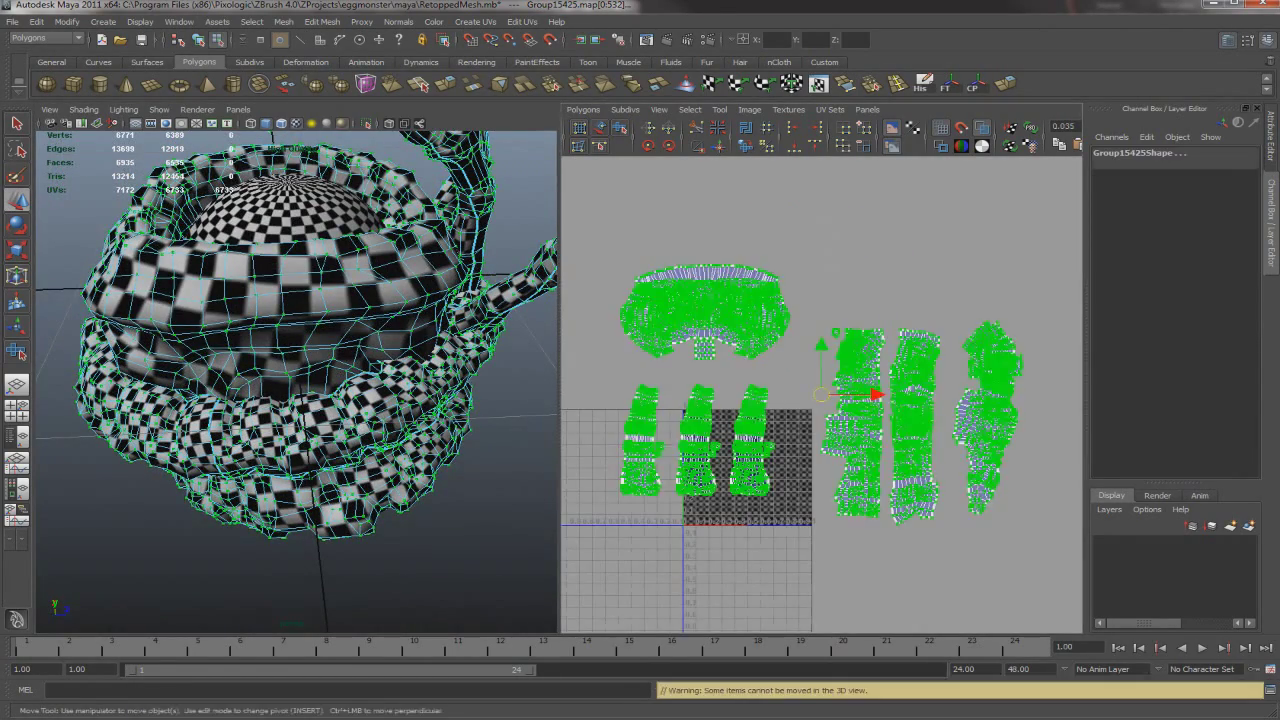
key(Escape)
key(ctrl+z)
key(ctrl+z)
key(ctrl+z)
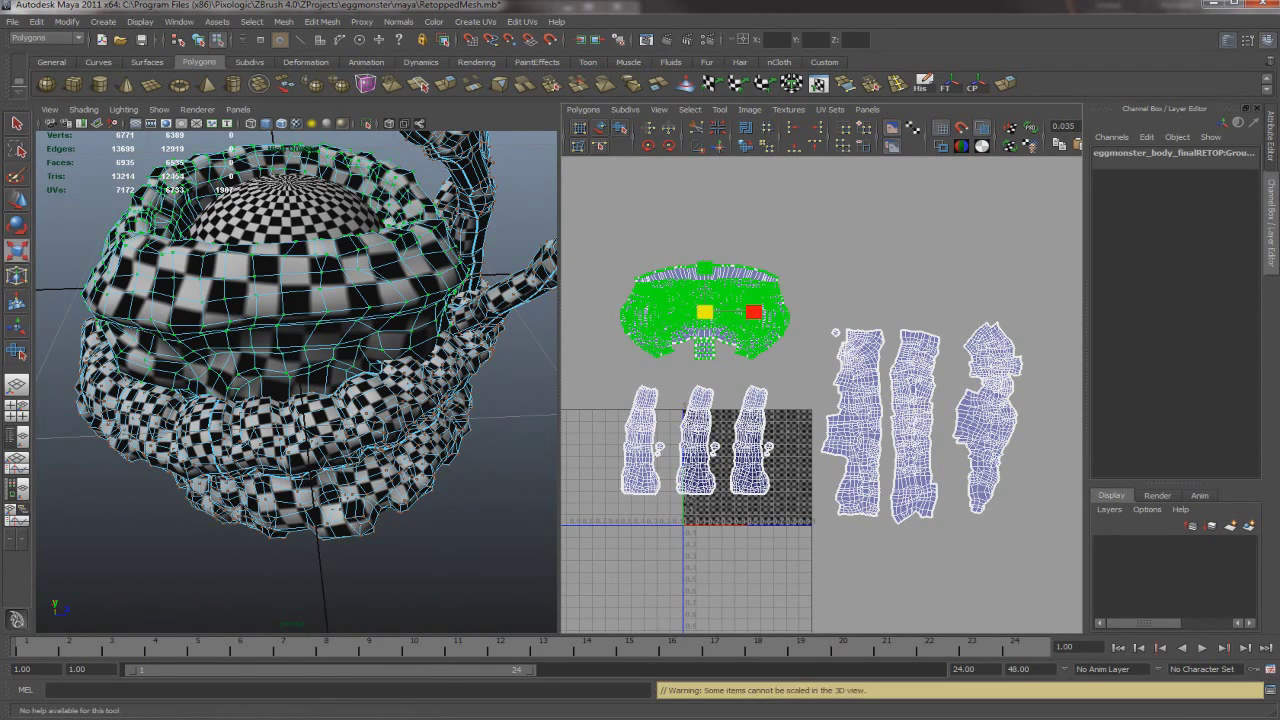
key(ctrl+s)
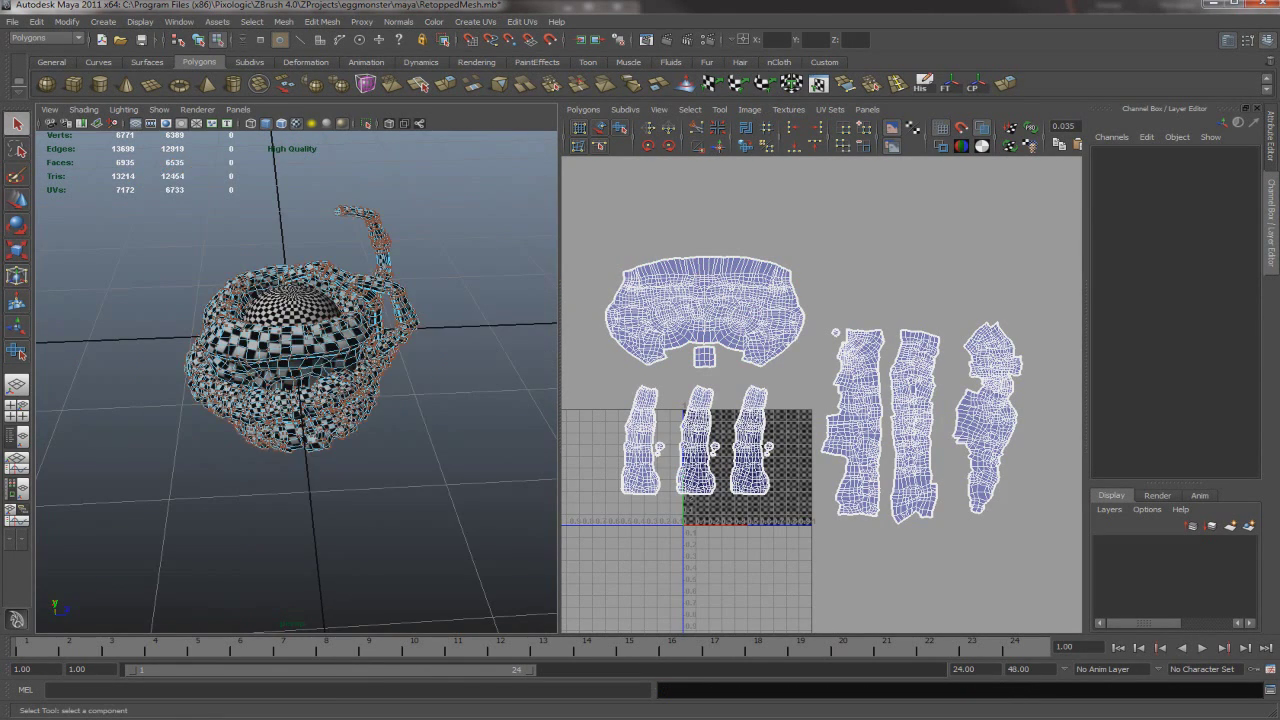
Select the eye sphere and frame it in the viewport
key(ctrl+z)
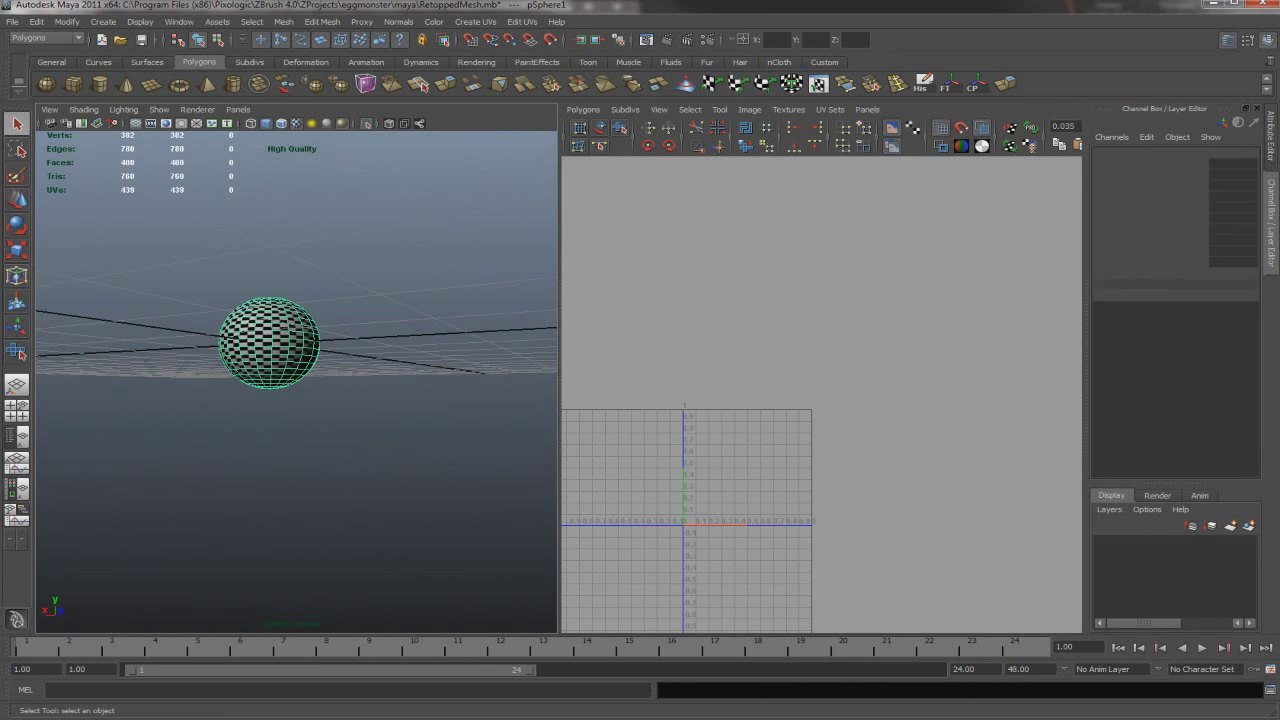
key(ctrl+z)
key(ctrl+z)
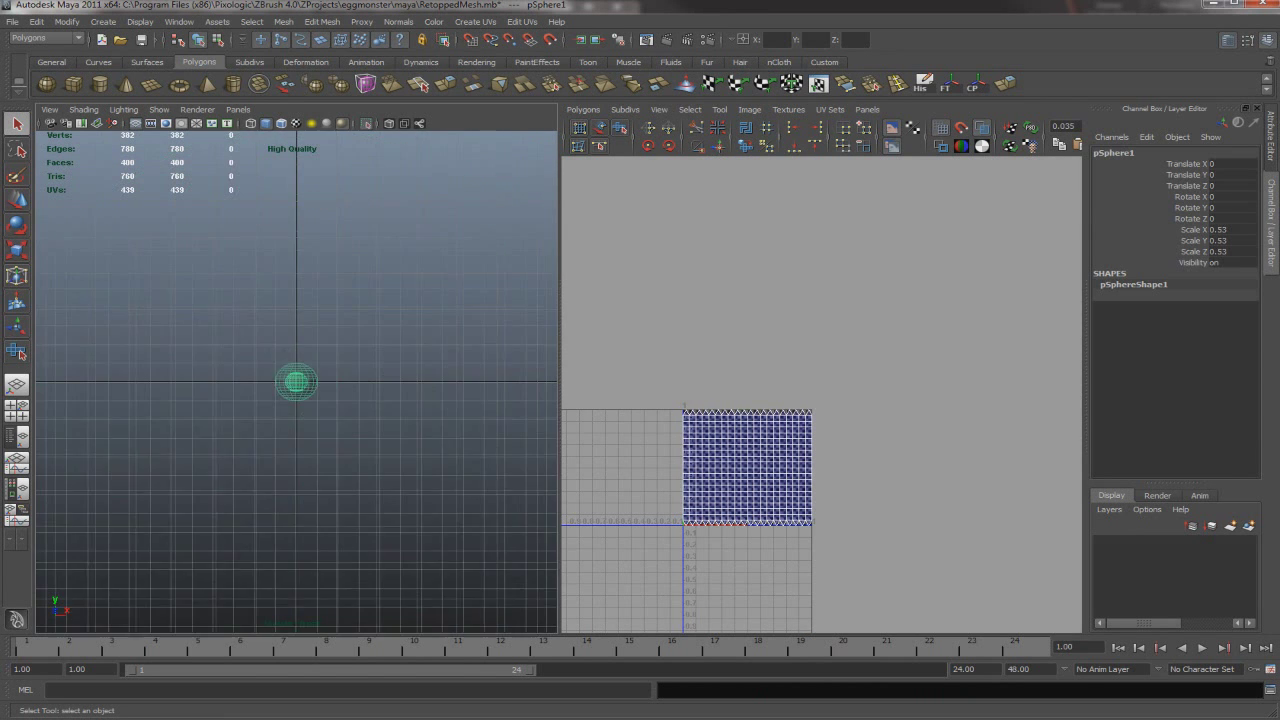
key(f)
key(ctrl+z)
key(ctrl+z)
key(ctrl+z)
key(ctrl+z)
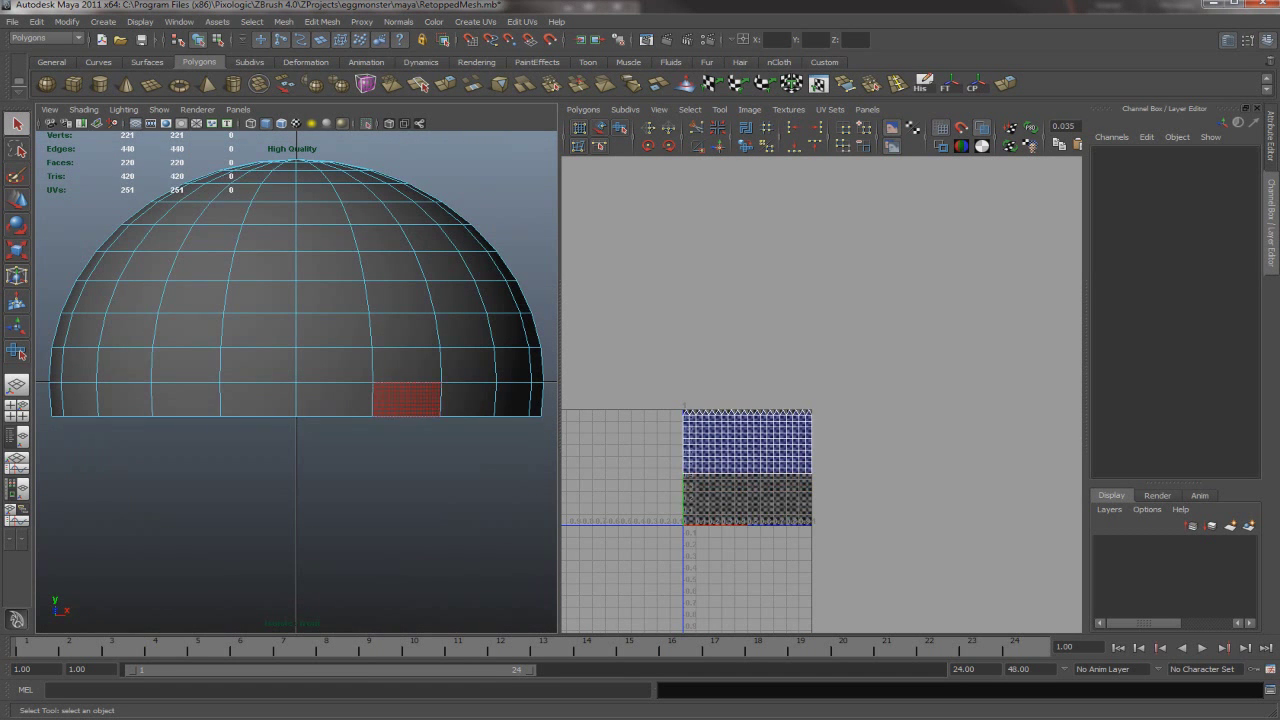
key(ctrl+z)
key(ctrl+z)
key(ctrl+z)
key(ctrl+z)
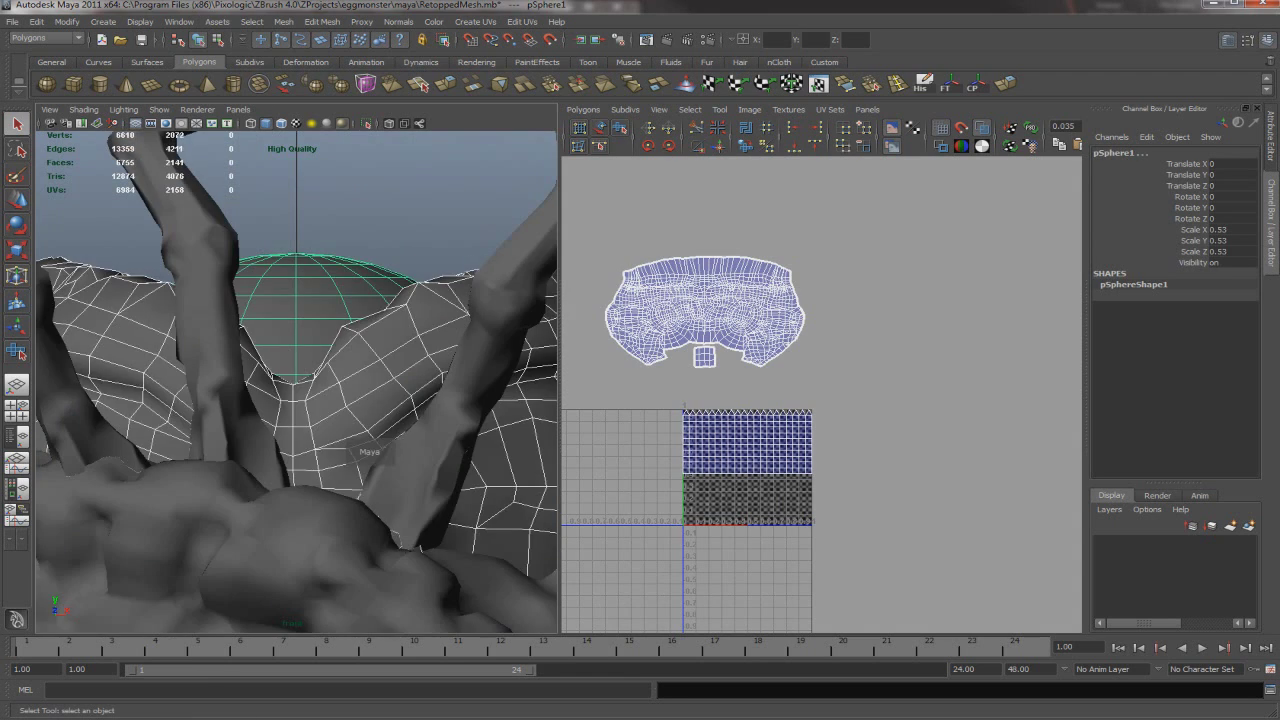
key(ctrl+z)
key(ctrl+z)
key(ctrl+z)
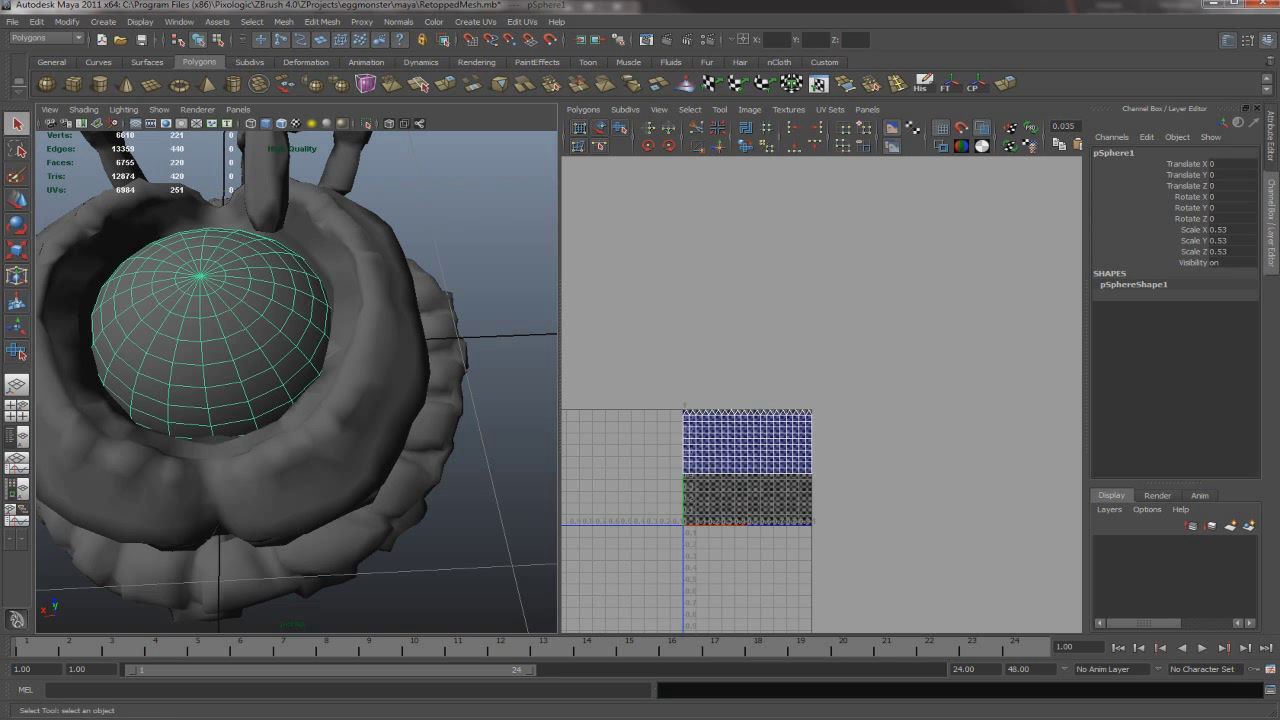
Isolate the eye sphere with Ctrl+1 and bring up the Planar Mapping options
key(ctrl+1)
key(f)
click(475, 21)
click(611, 42)
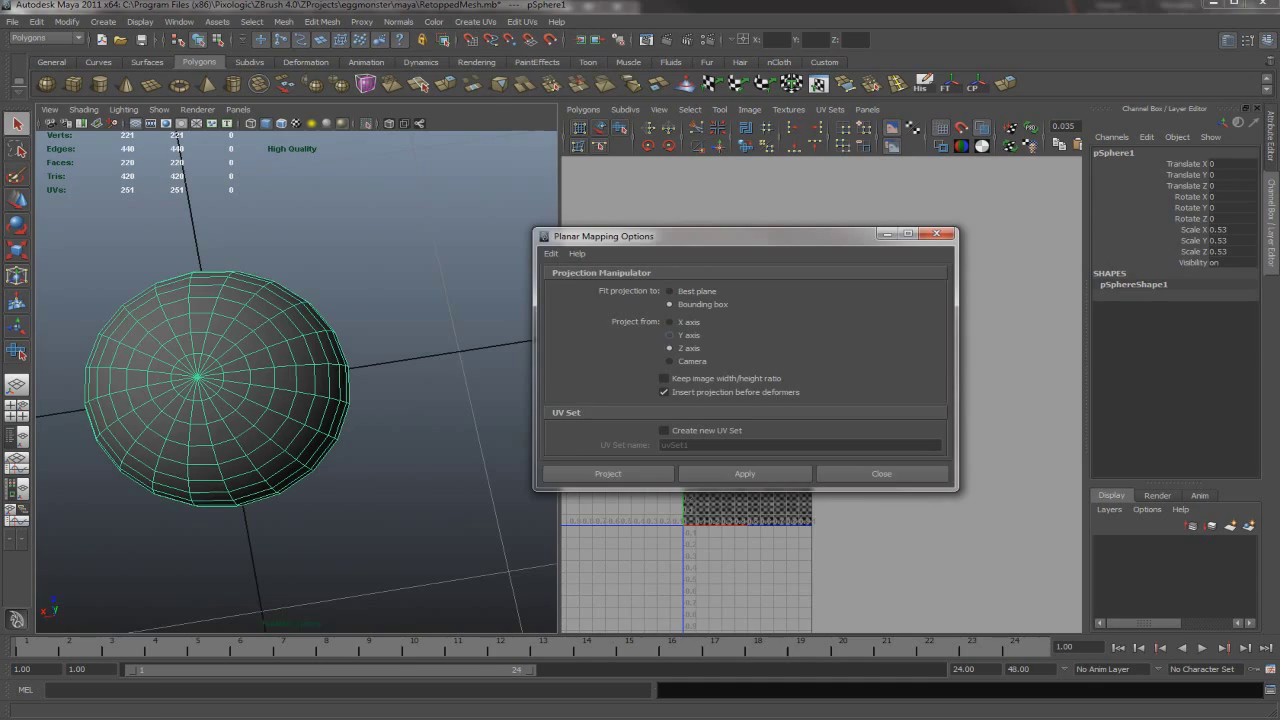
Project planar UVs onto the sphere and display the checker texture
click(609, 462)
key(f)
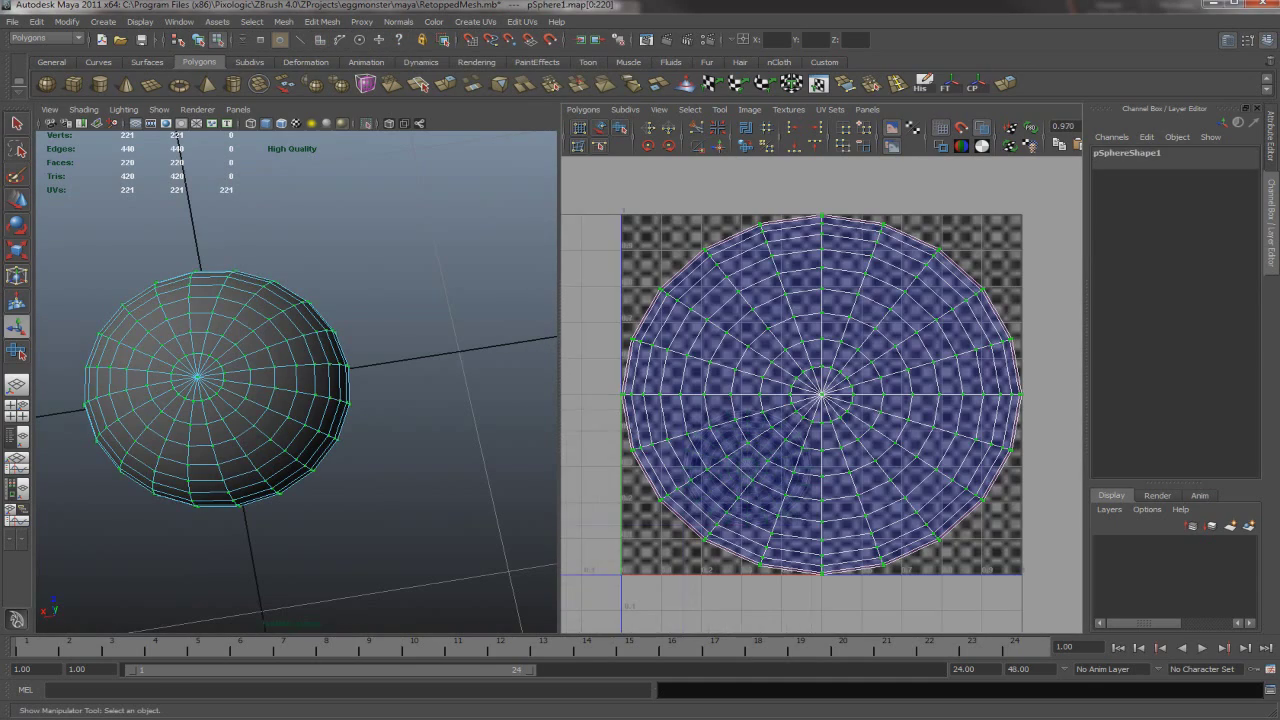
key(6)
scroll(820, 395, down, 2)
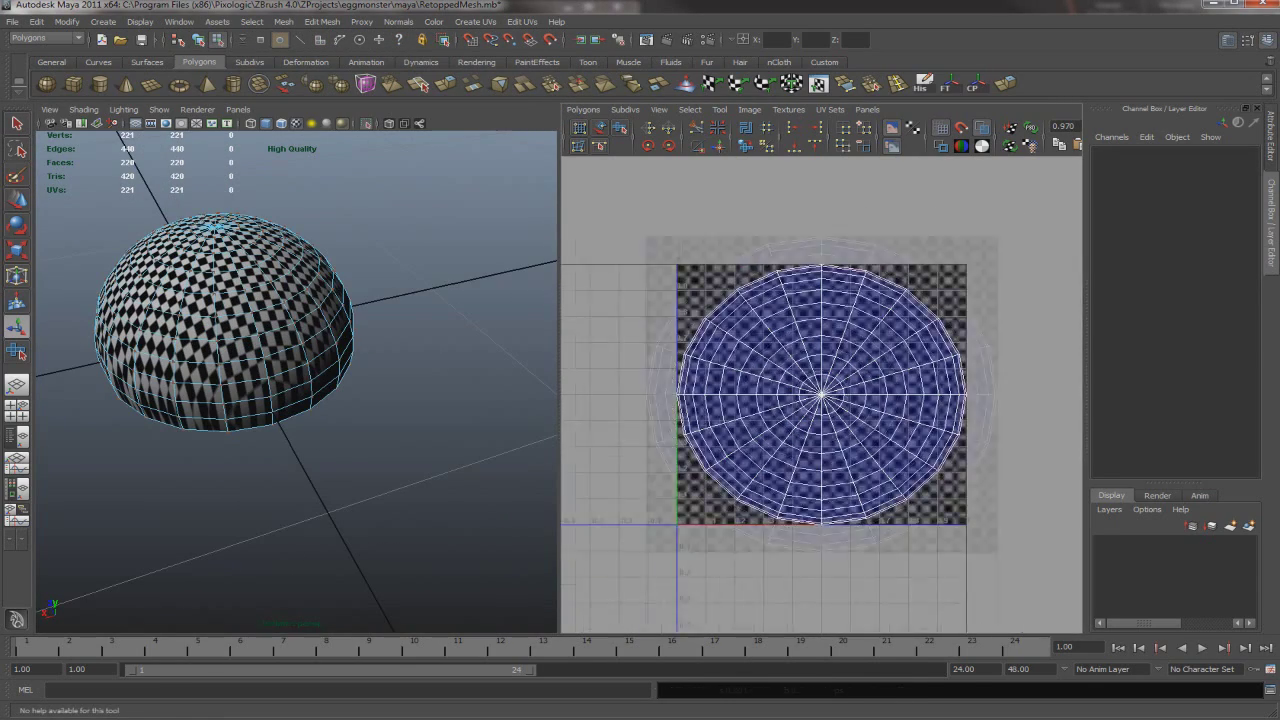
Revert the sphere's UVs to the planar circle and unfold the disc slightly
key(ctrl+z)
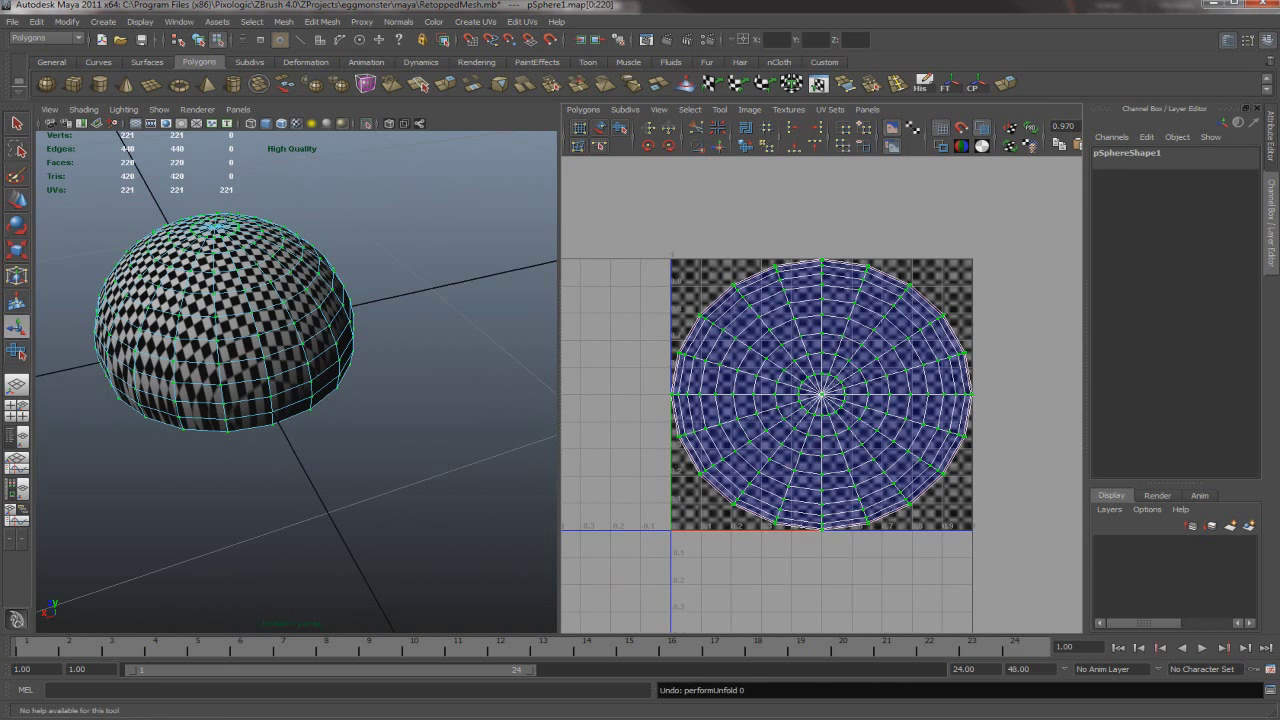
key(ctrl+z)
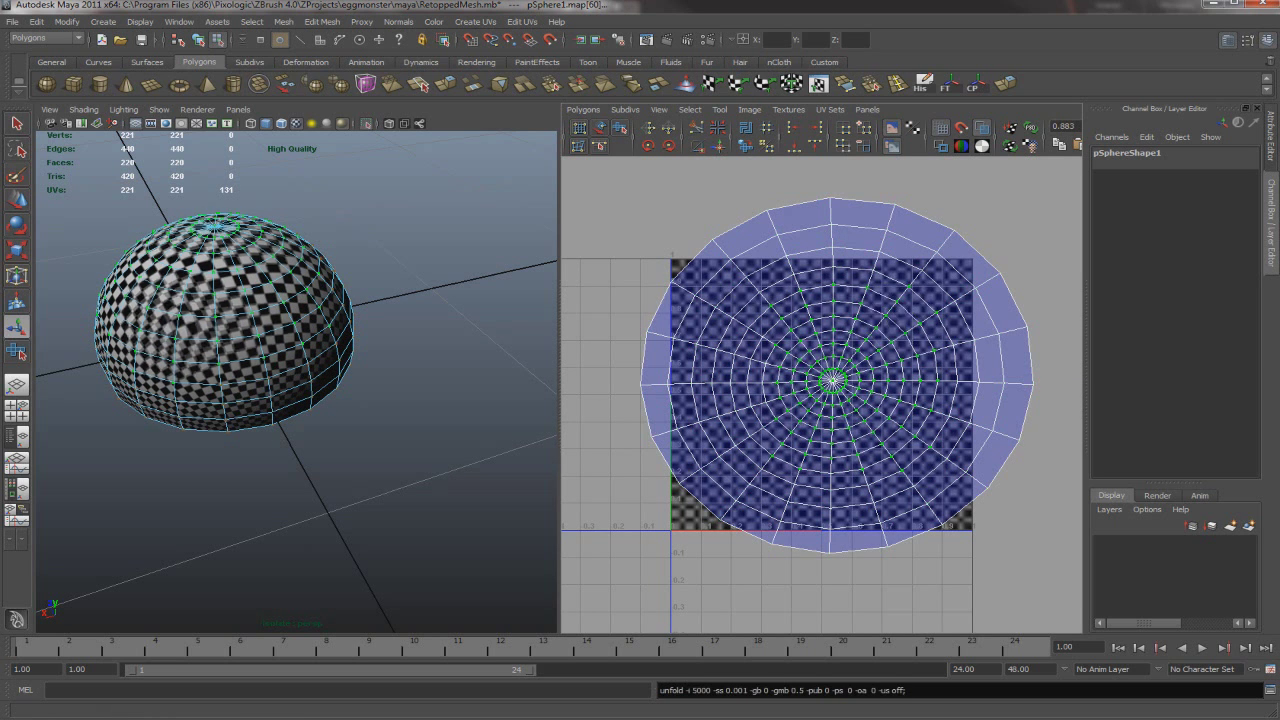
scroll(821, 391, down, 2)
drag(690, 496, 702, 496)
scroll(830, 385, up, 3)
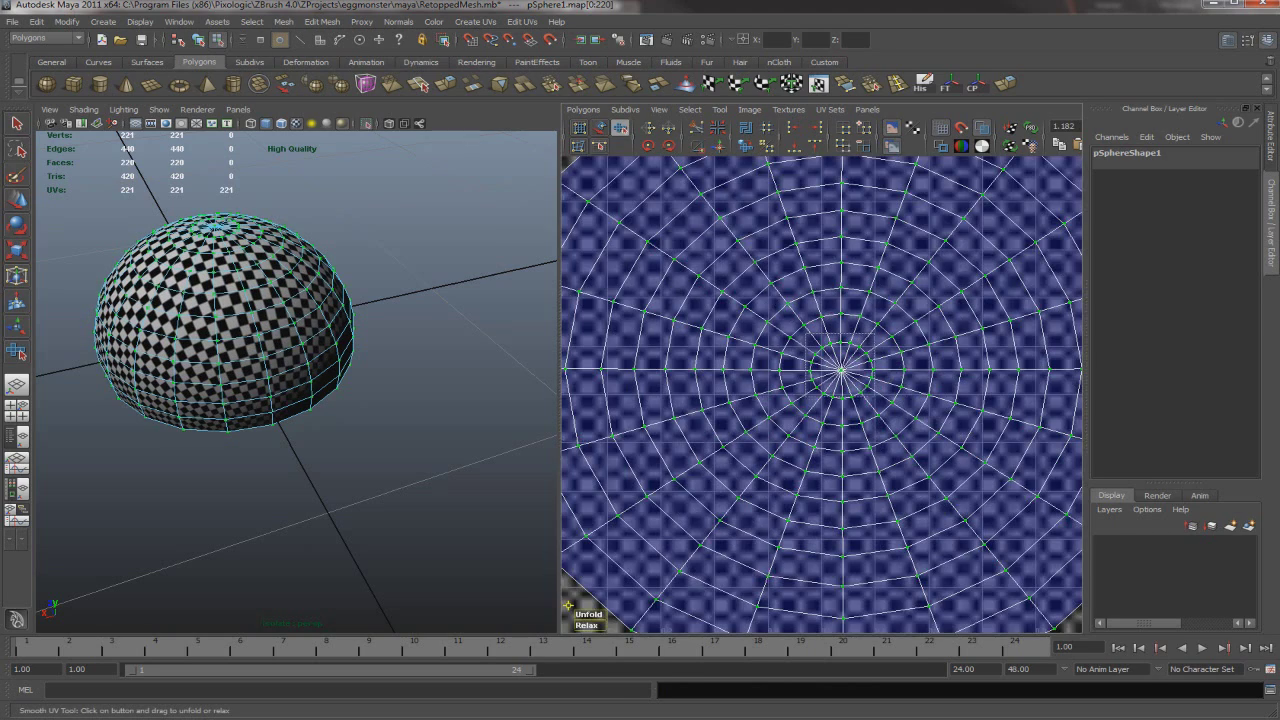
scroll(830, 385, down, 1)
Try unfolding the disc's inner UV rings, then undo that unfold
key(r)
scroll(820, 396, down, 1)
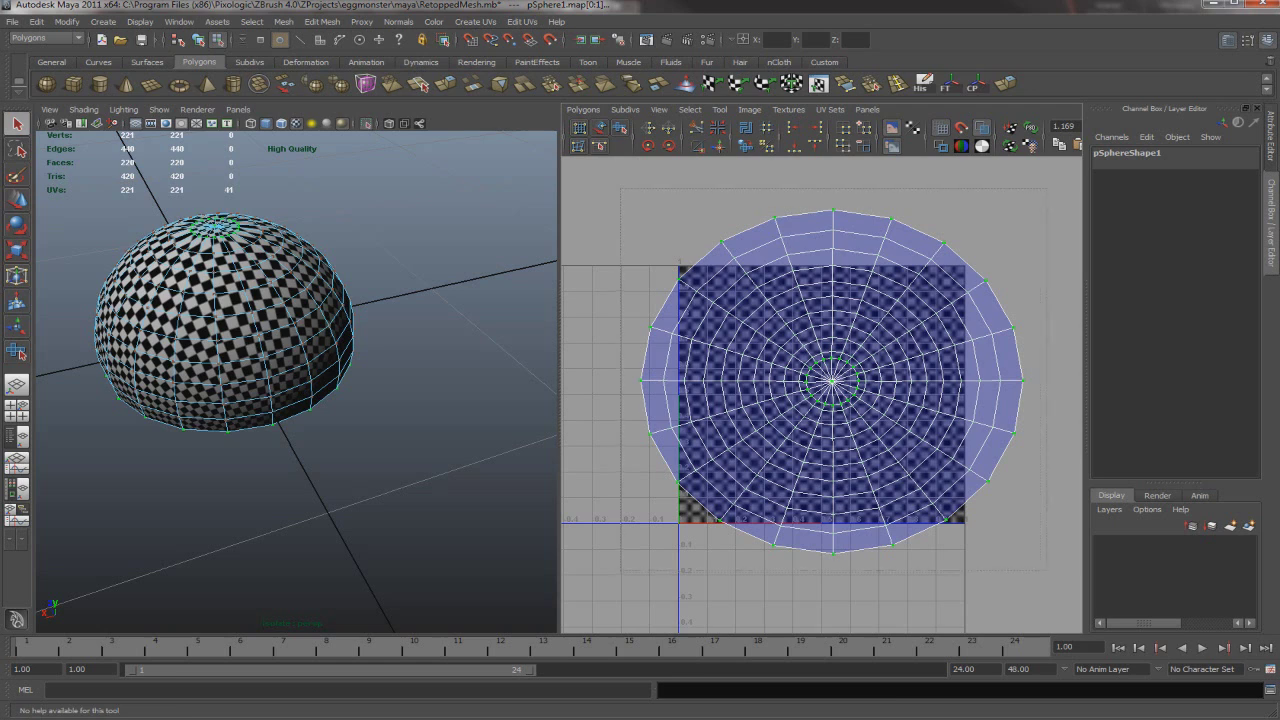
key(ctrl+shift+i)
key(ctrl+u)
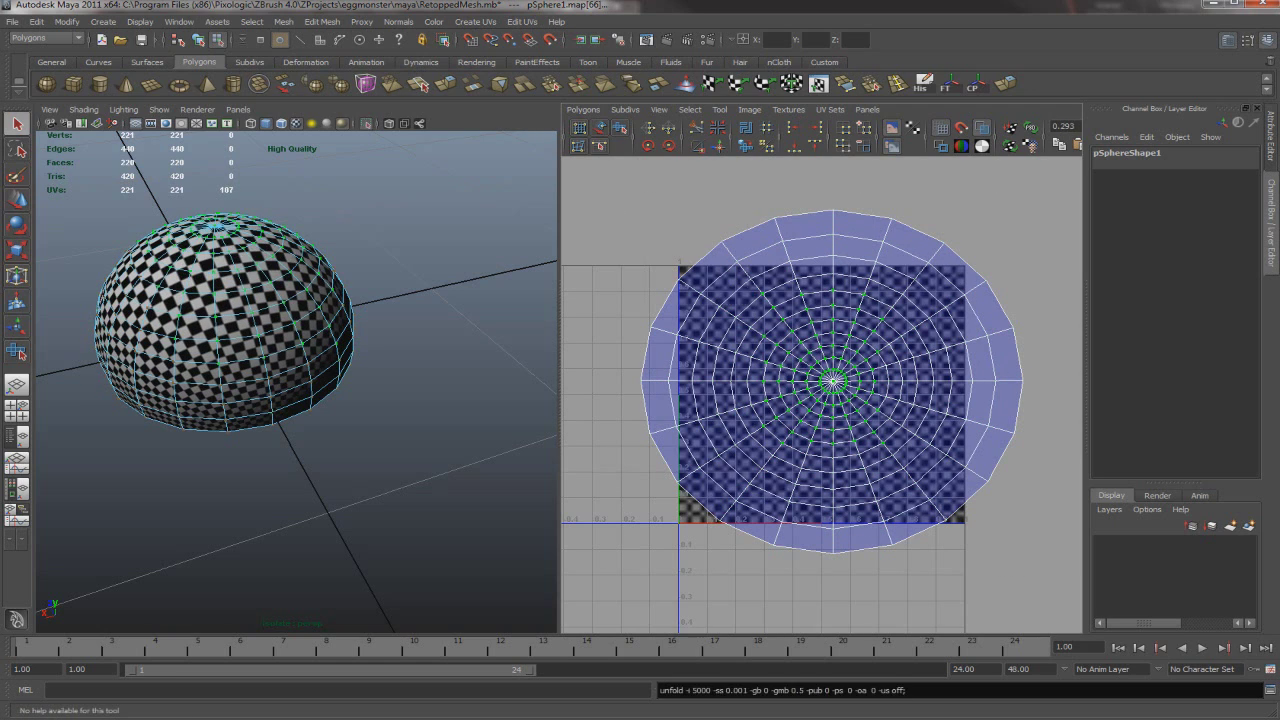
key(ctrl+z)
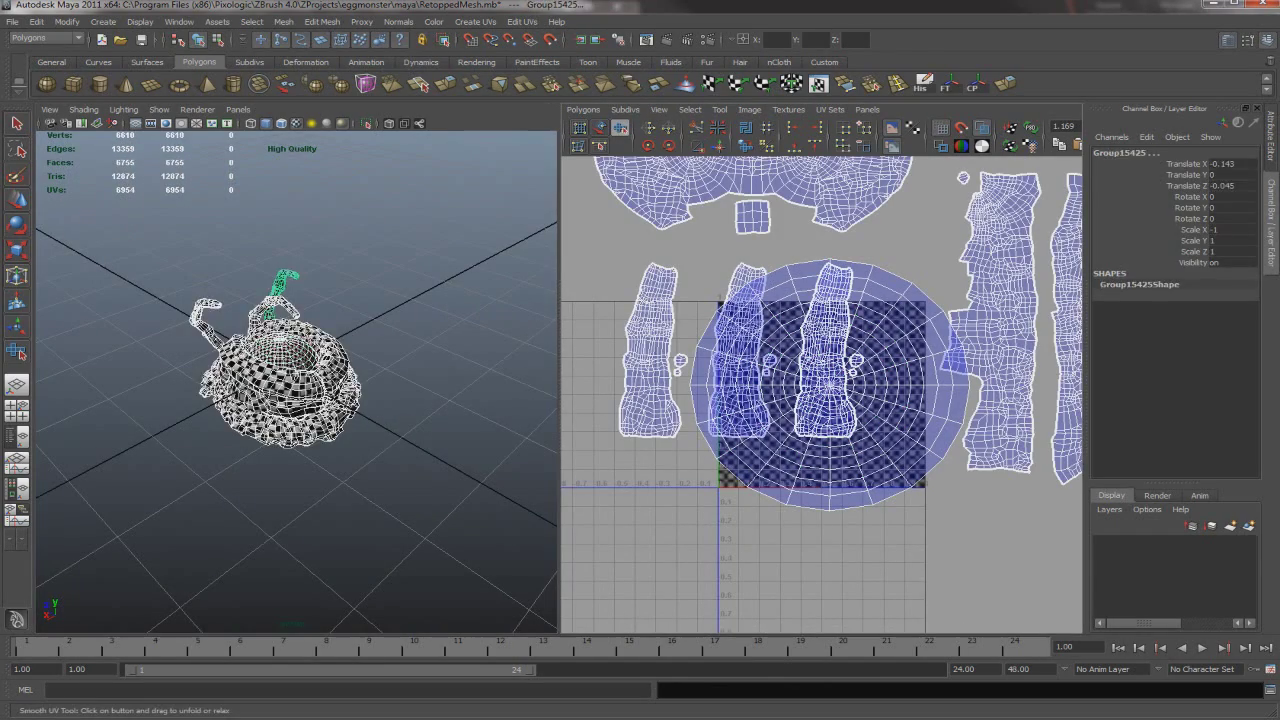
Scale the eye sphere's UV disc down to a small circle and move it beside the other shells
key(r)
middle_drag(657, 523, 620, 525)
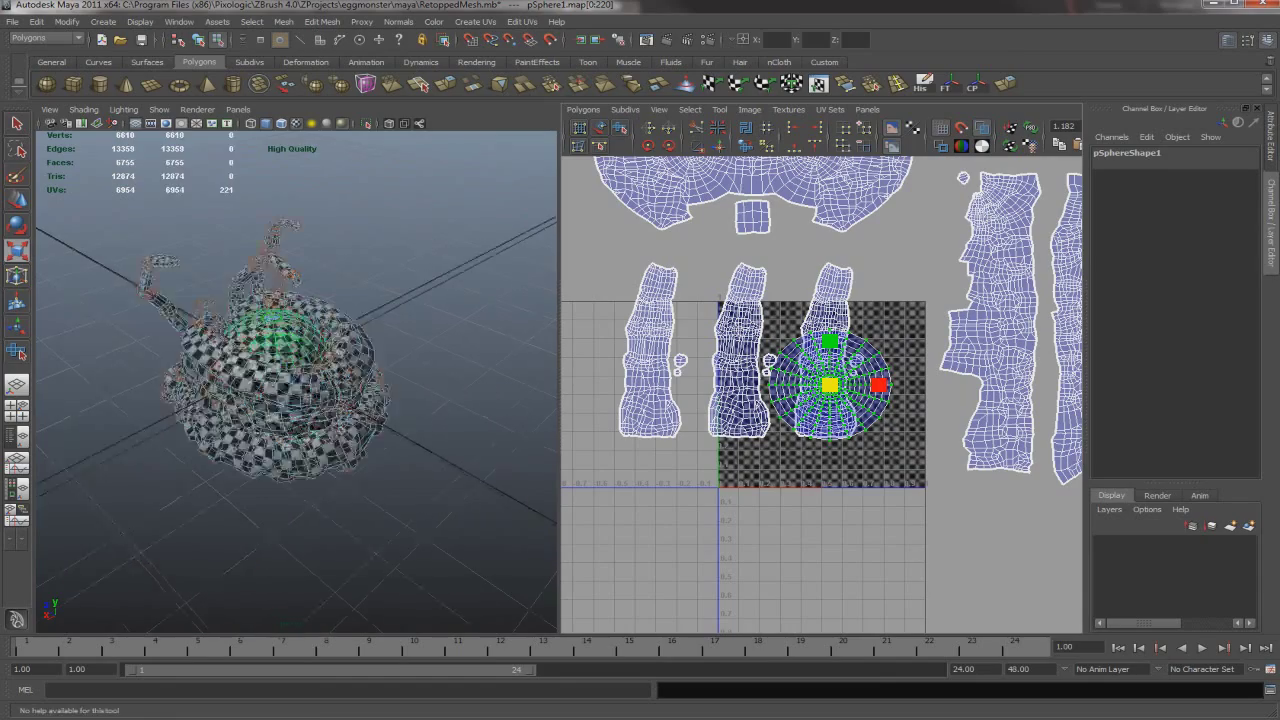
key(f)
key(w)
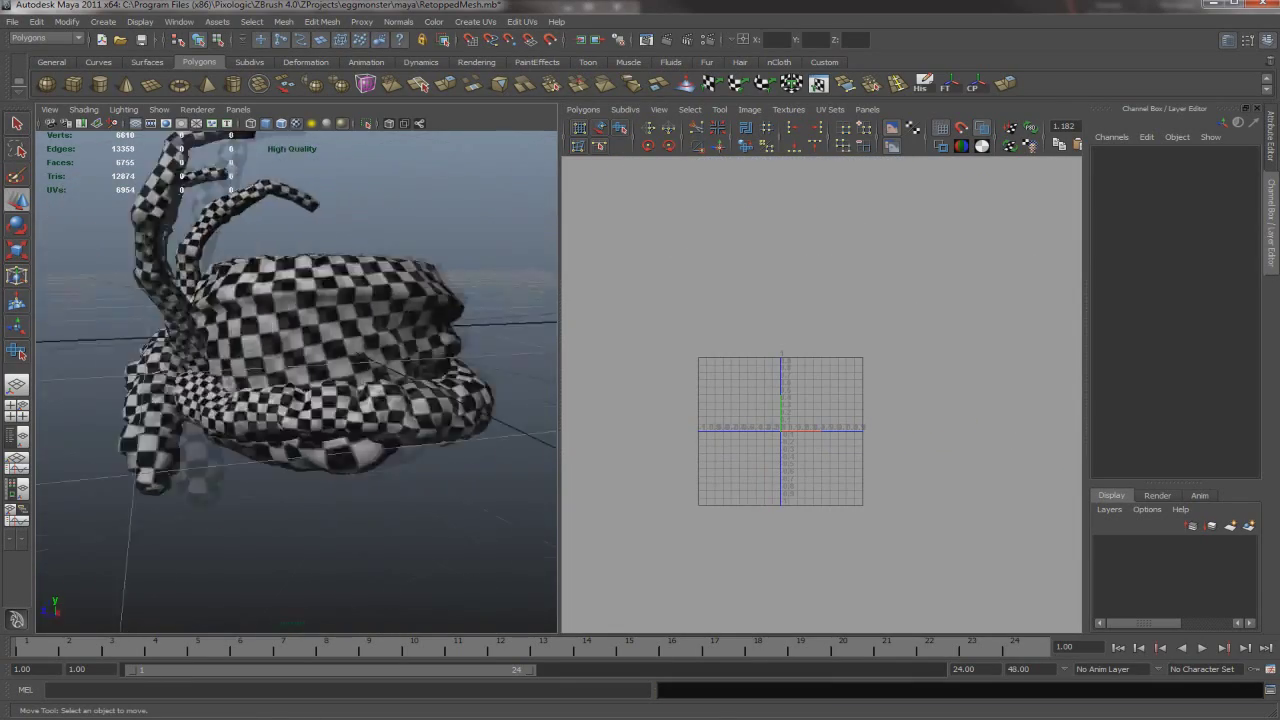
alt+drag(300, 380, 390, 370)
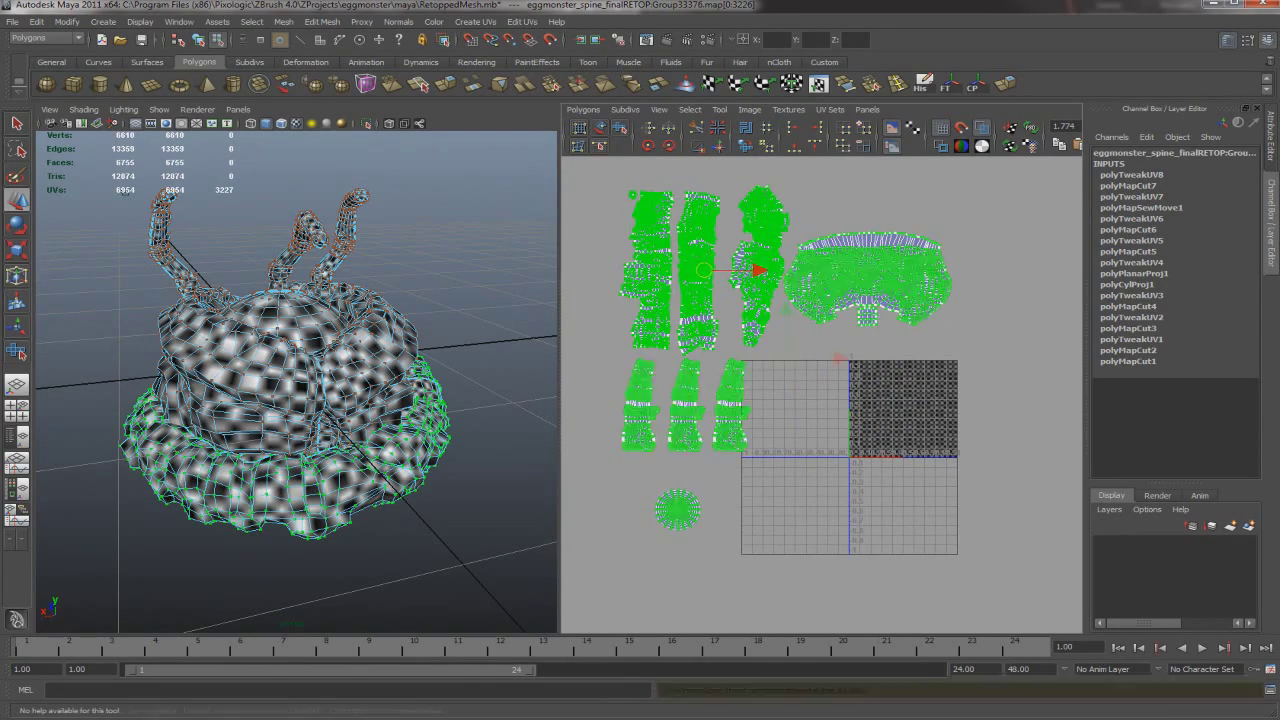
Shrink all UV shells, move the body shell down and right into the tile, and select the three spine shells
key(r)
drag(800, 364, 762, 363)
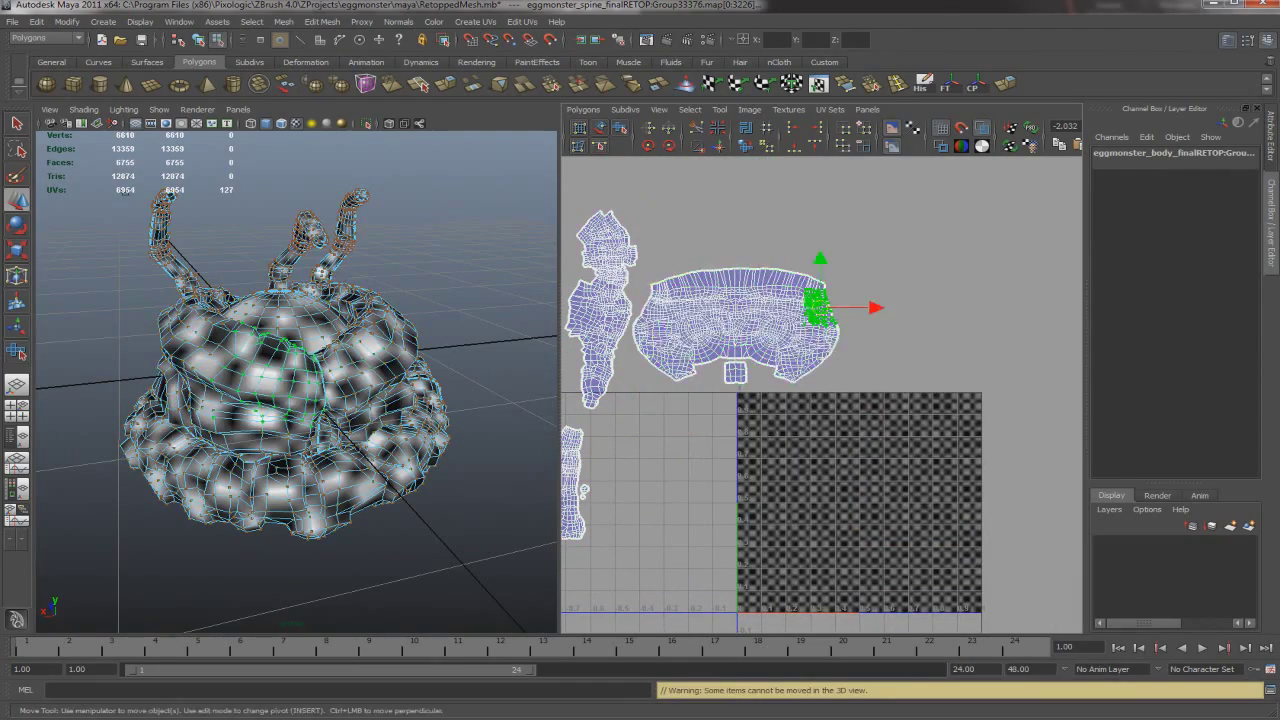
drag(814, 300, 836, 451)
alt+middle_drag(820, 420, 981, 400)
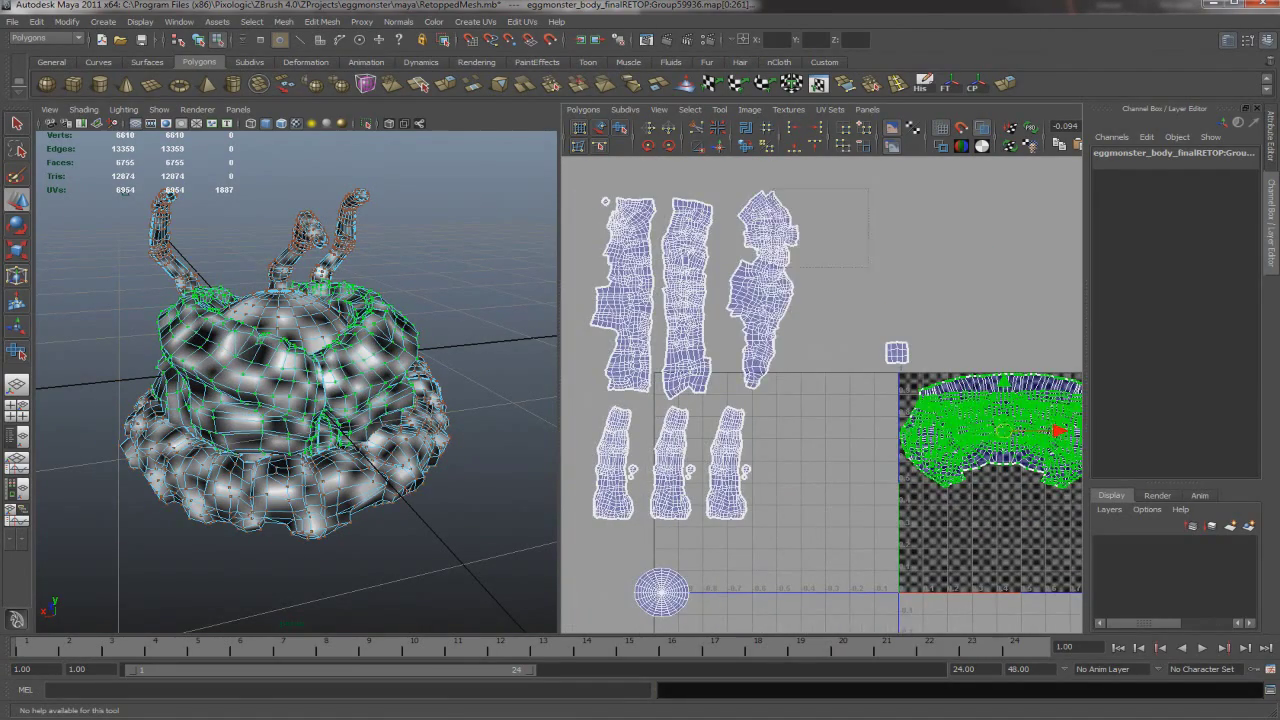
click(765, 290)
drag(585, 190, 805, 395)
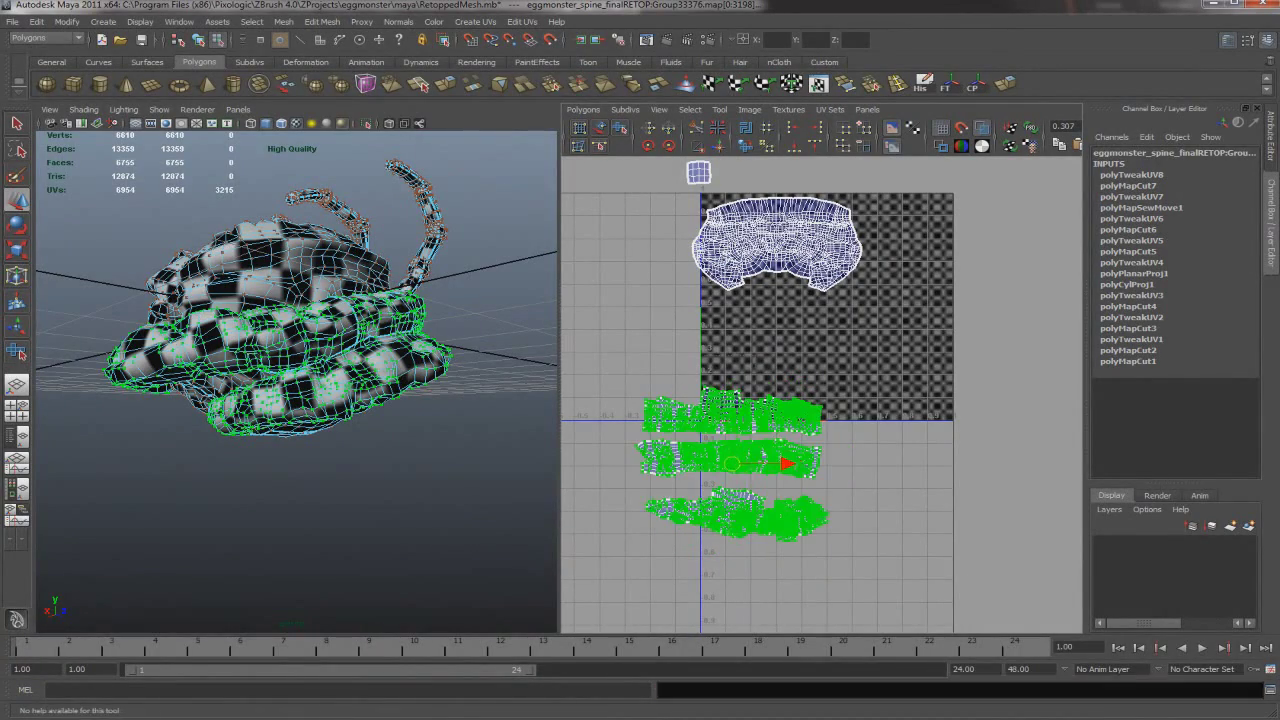
Move the top spine shell into the tile and rotate the next one into its right side
click(730, 412)
drag(728, 406, 860, 390)
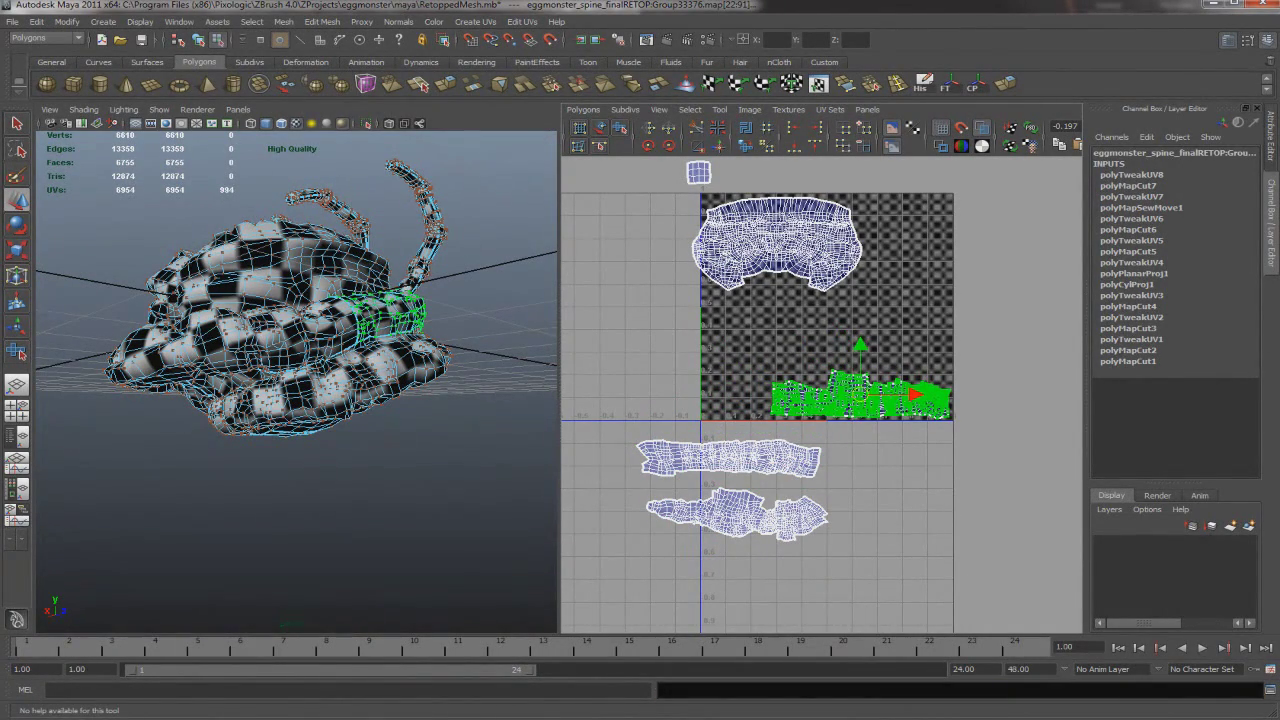
click(1000, 500)
click(728, 458)
click(648, 145)
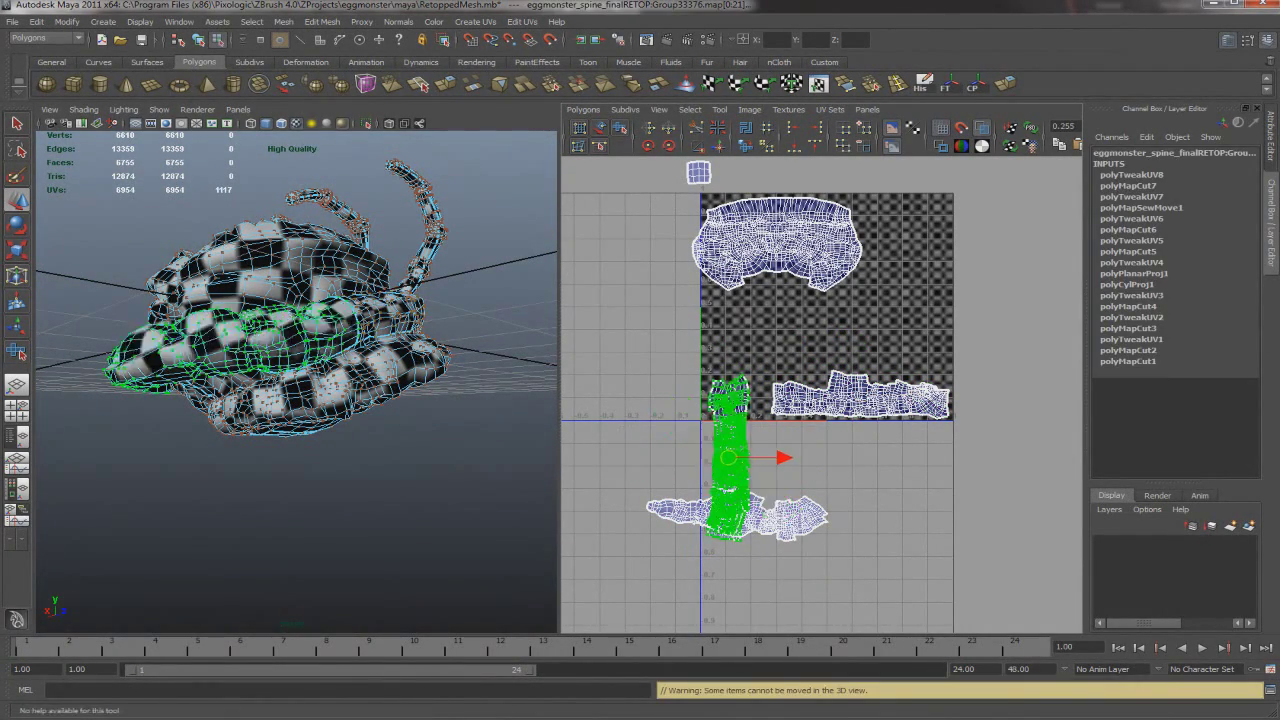
drag(728, 458, 922, 301)
Rotate the lower spine shell to vertical and shift it right
click(737, 515)
click(648, 145)
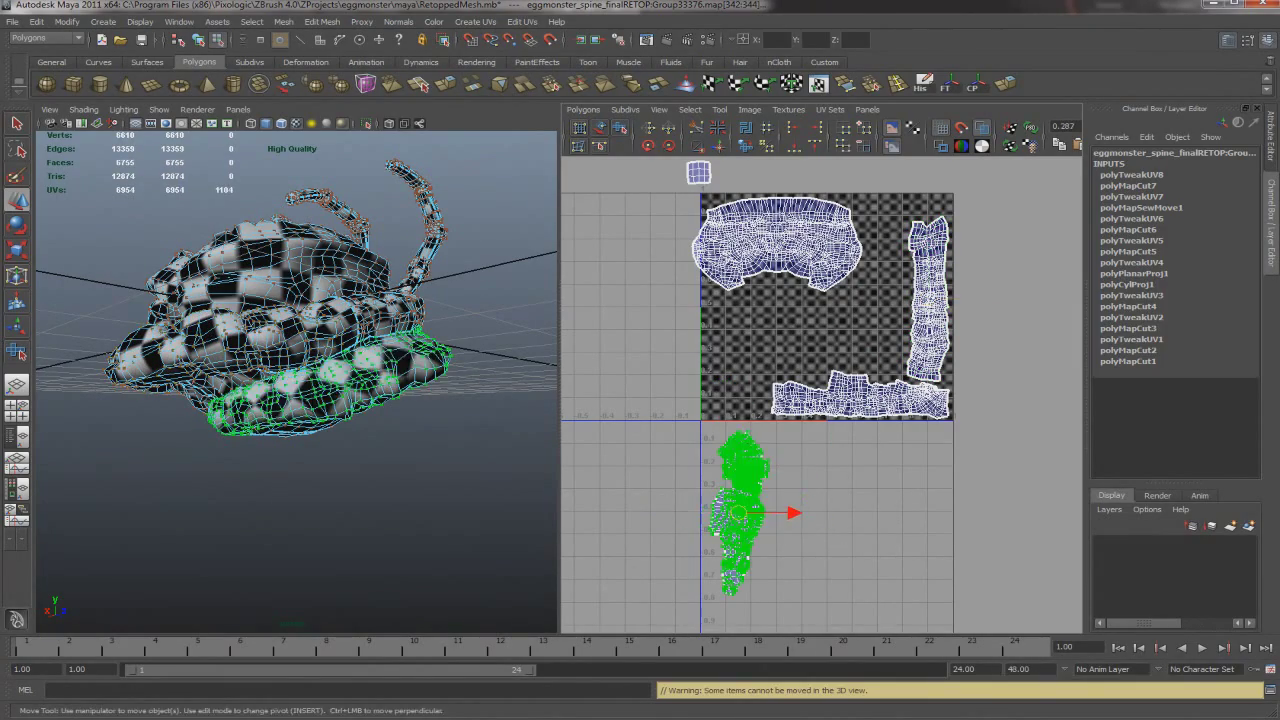
scroll(760, 390, up, 5)
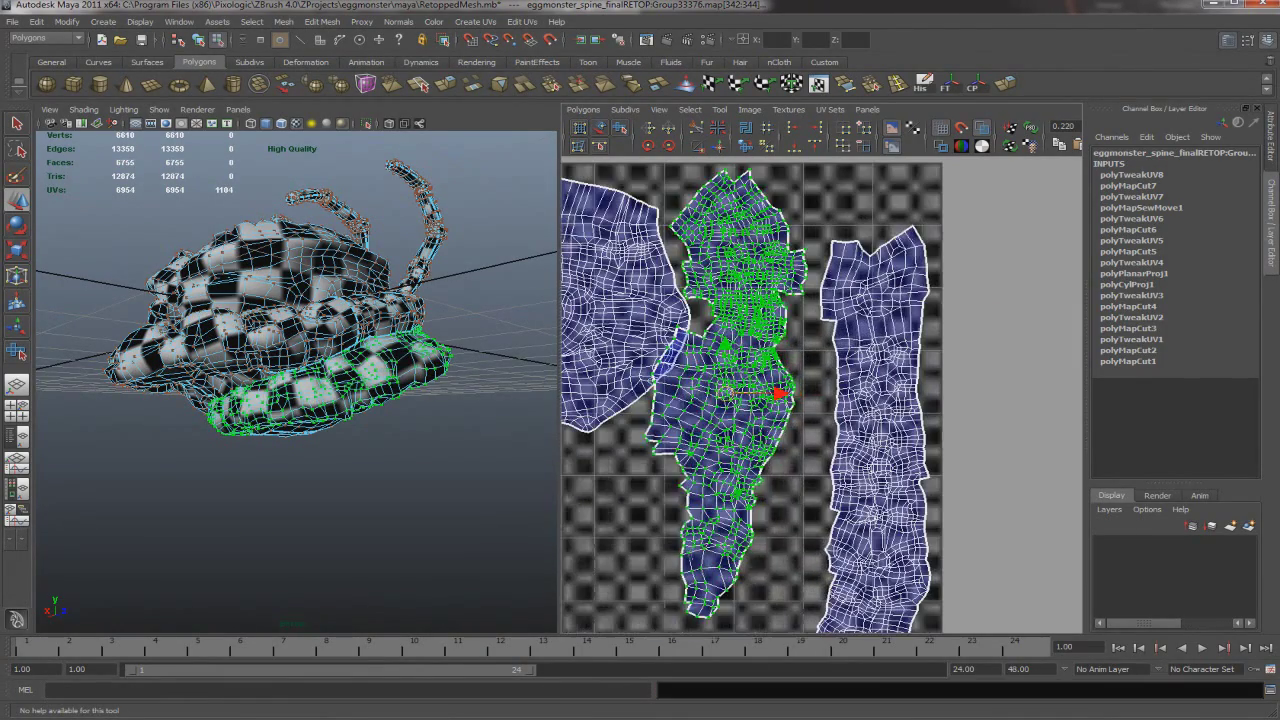
key(e)
drag(725, 395, 805, 388)
Undo the recent spine and body shell layout edits
key(ctrl+z)
key(ctrl+z)
key(ctrl+z)
key(ctrl+z)
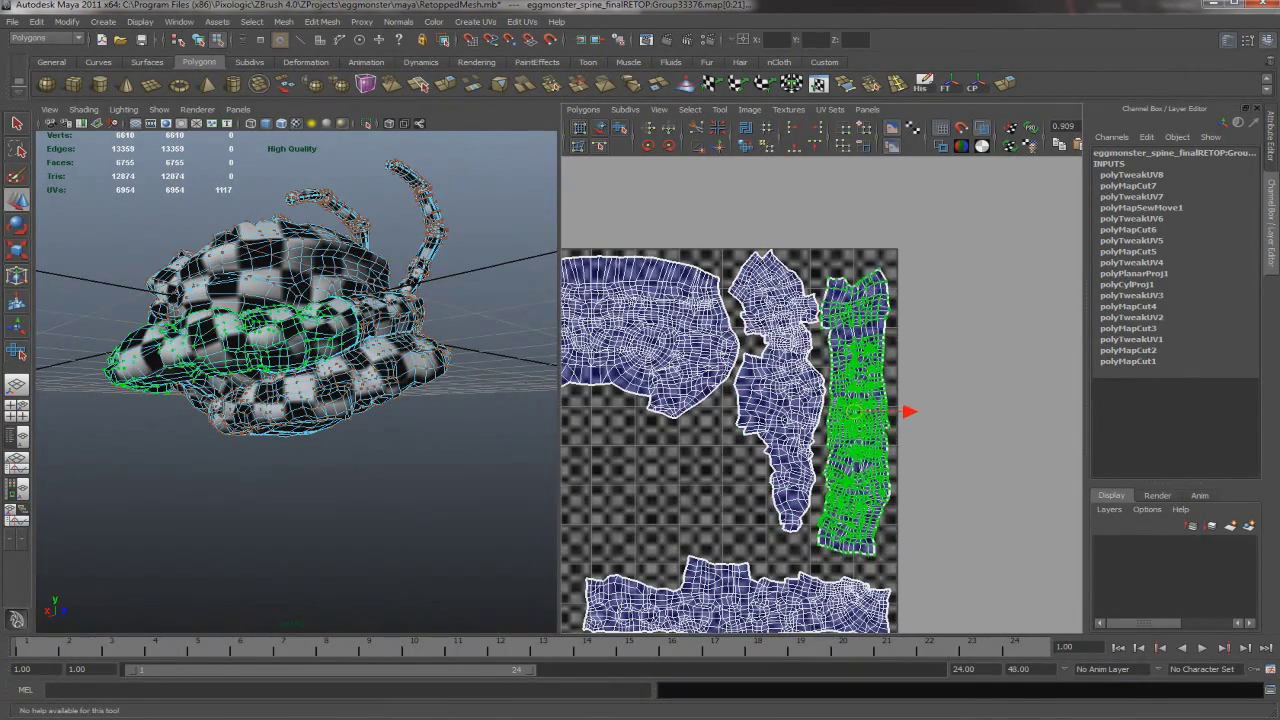
key(ctrl+z)
key(ctrl+z)
key(ctrl+z)
key(ctrl+z)
key(ctrl+z)
key(ctrl+z)
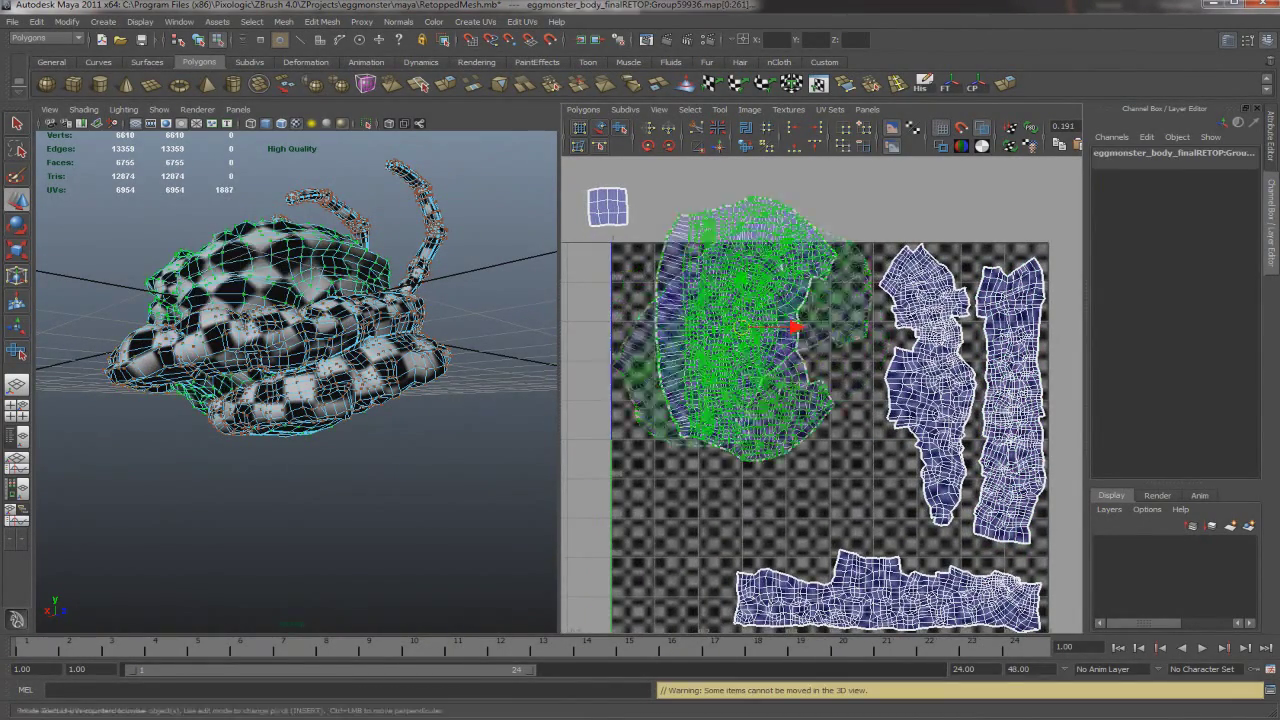
key(ctrl+z)
key(ctrl+z)
key(ctrl+z)
key(ctrl+z)
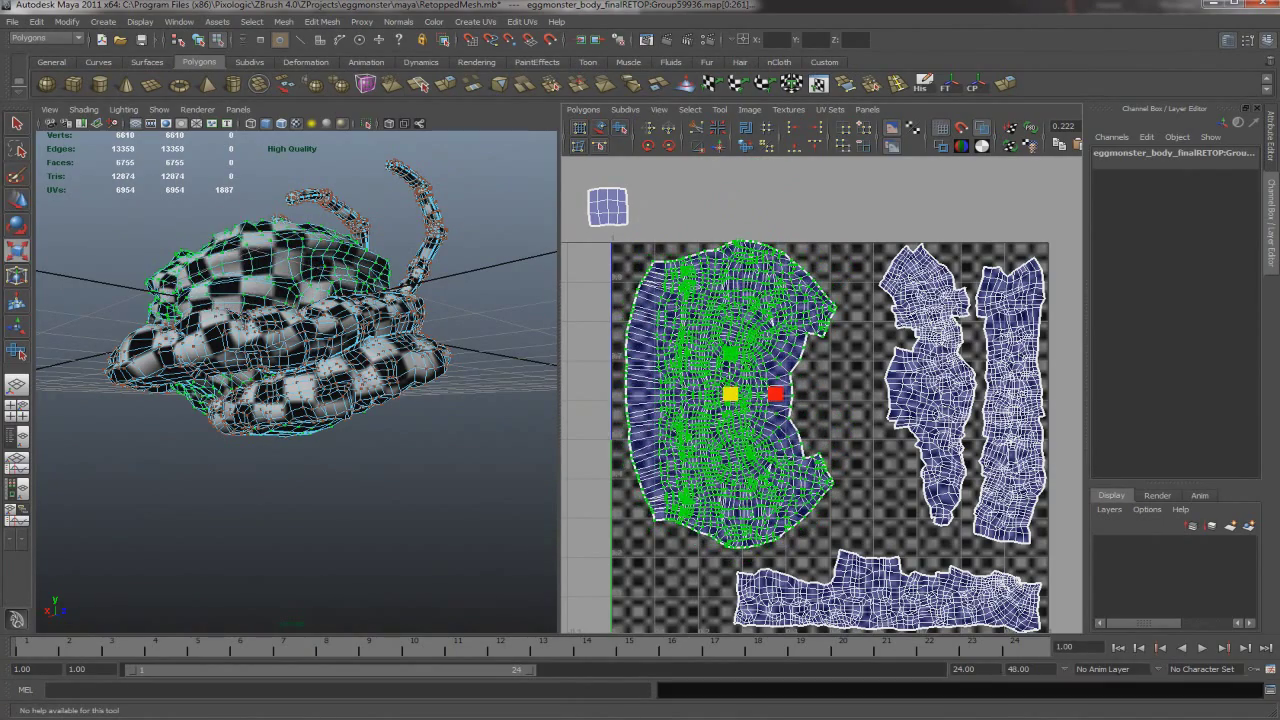
key(ctrl+z)
key(ctrl+z)
key(ctrl+z)
key(ctrl+z)
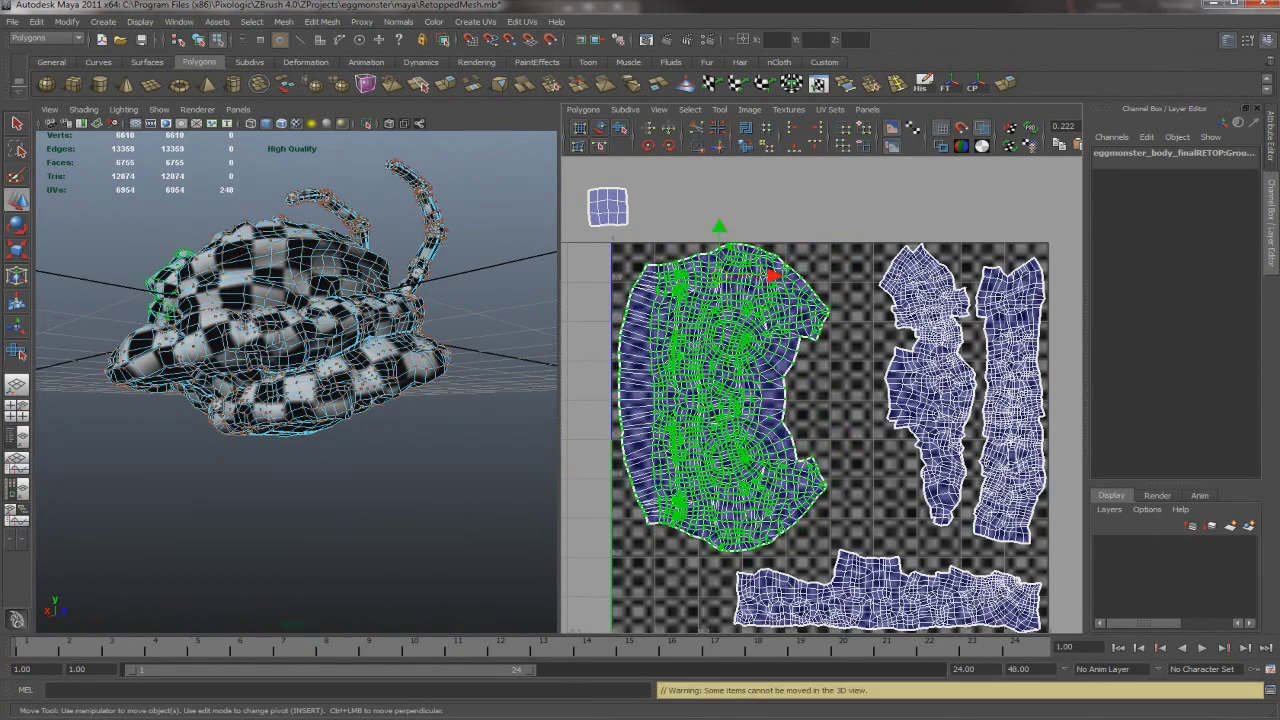
key(ctrl+z)
key(ctrl+z)
key(ctrl+z)
key(ctrl+z)
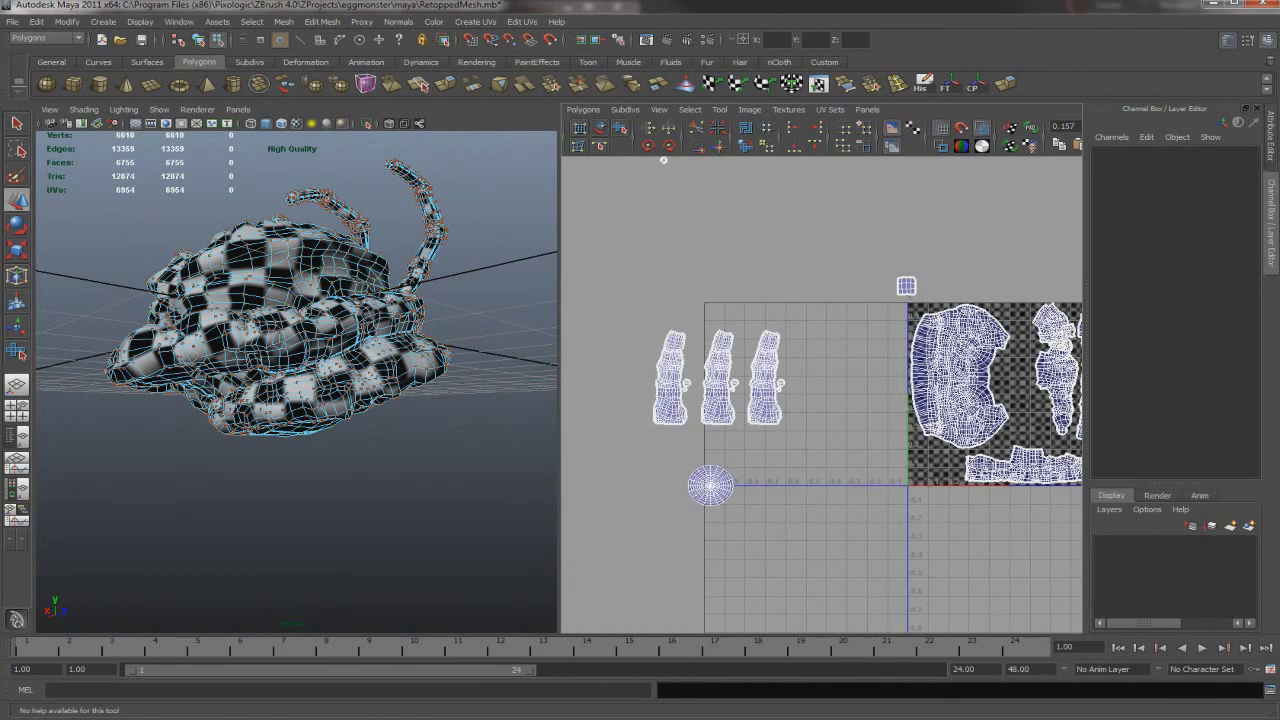
Undo back to the earlier layout with a single finger shell selected
key(ctrl+z)
key(ctrl+z)
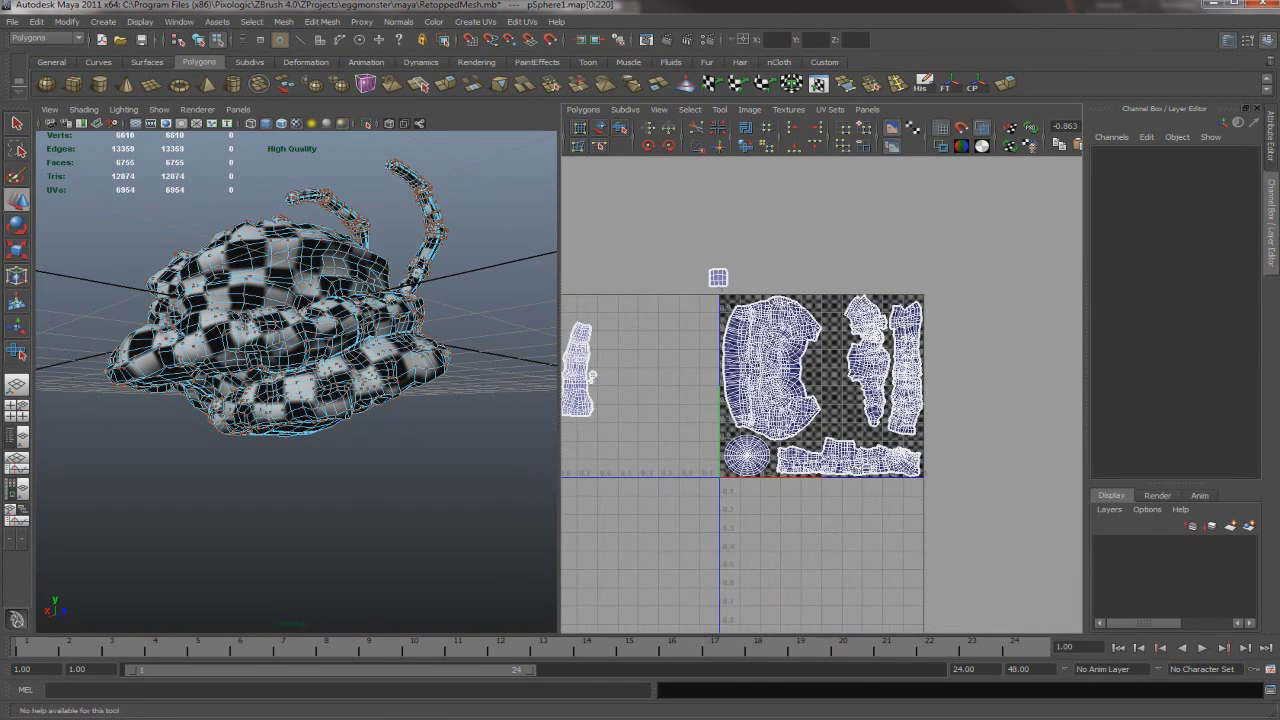
key(ctrl+z)
key(ctrl+z)
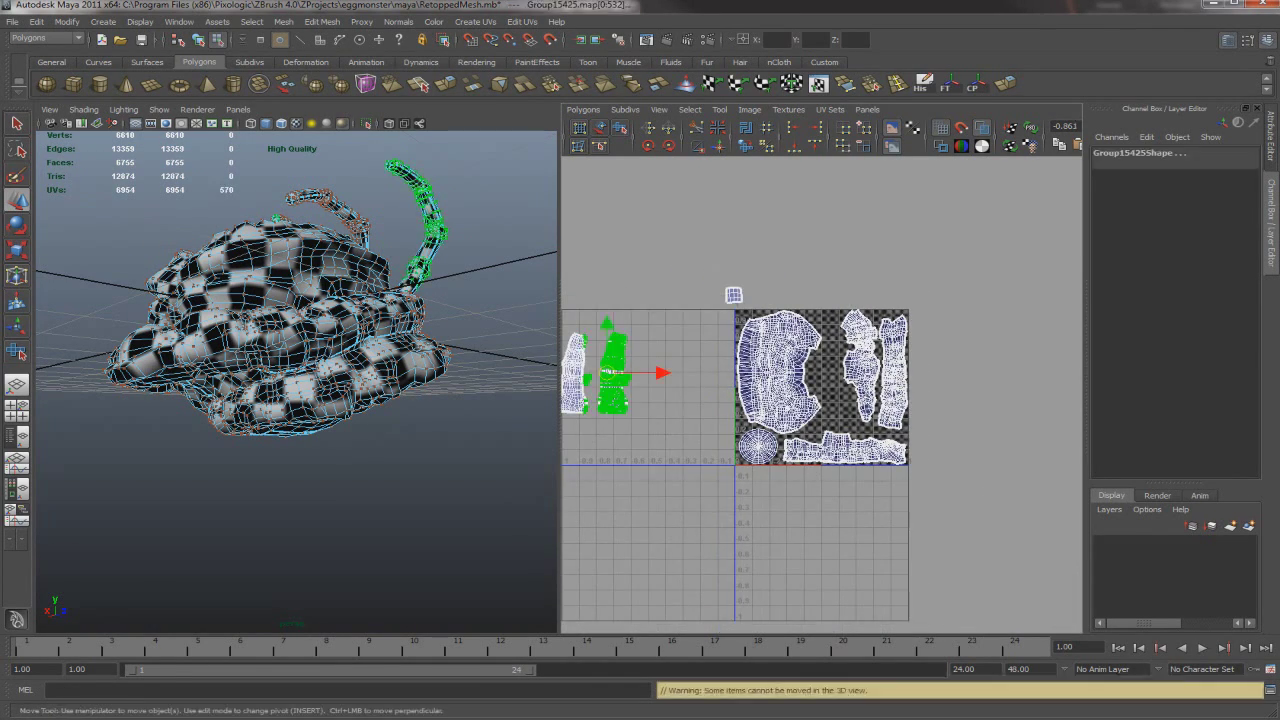
key(ctrl+z)
key(ctrl+z)
key(ctrl+z)
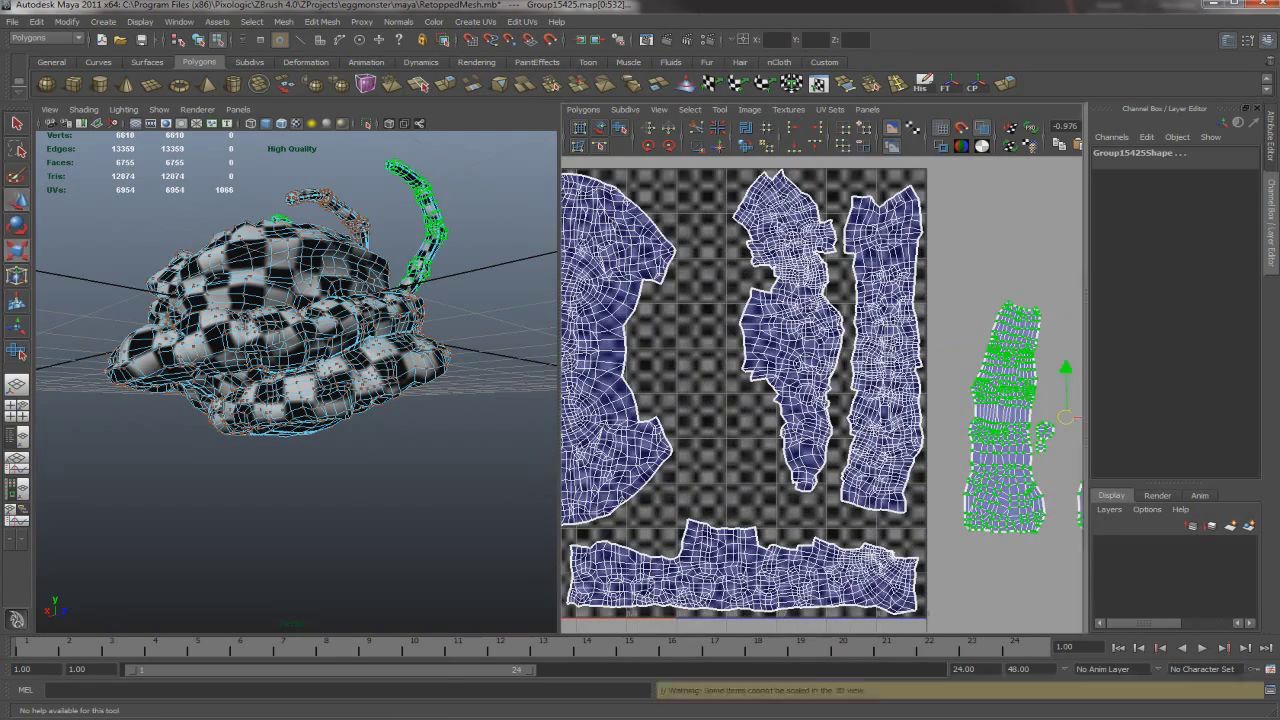
key(ctrl+z)
key(ctrl+z)
key(ctrl+z)
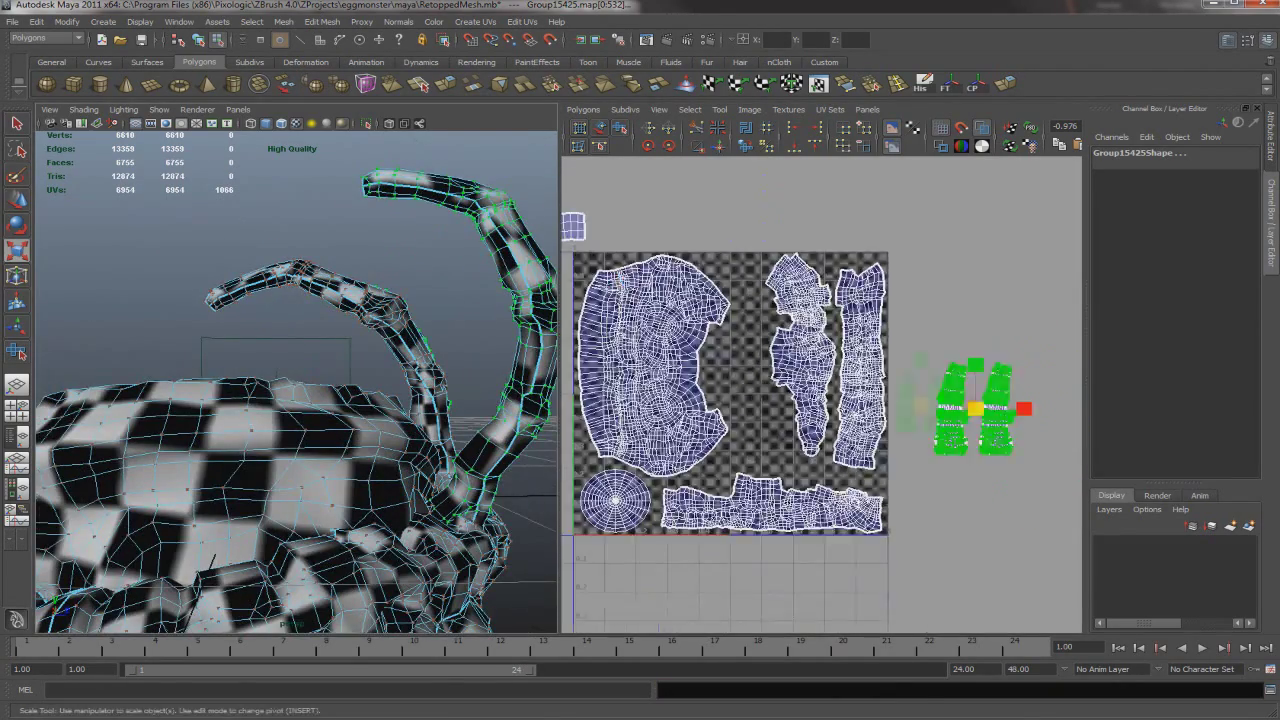
key(ctrl+z)
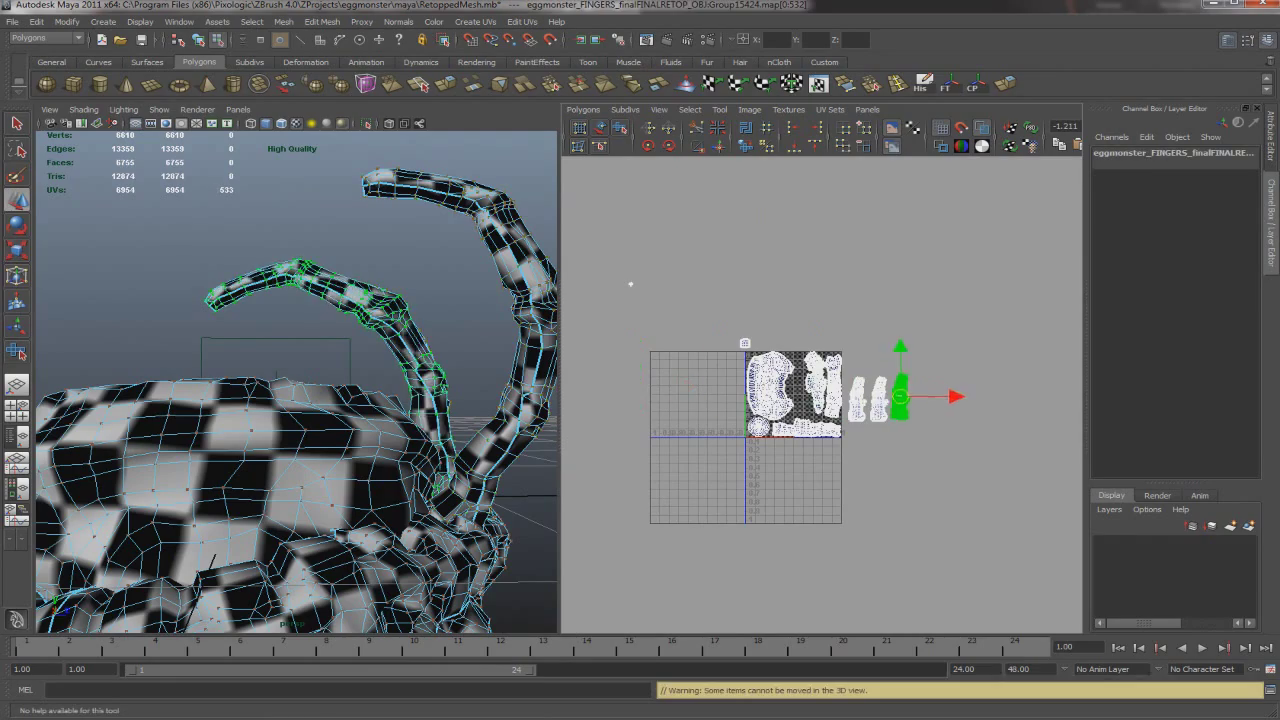
key(ctrl+z)
key(ctrl+z)
key(ctrl+z)
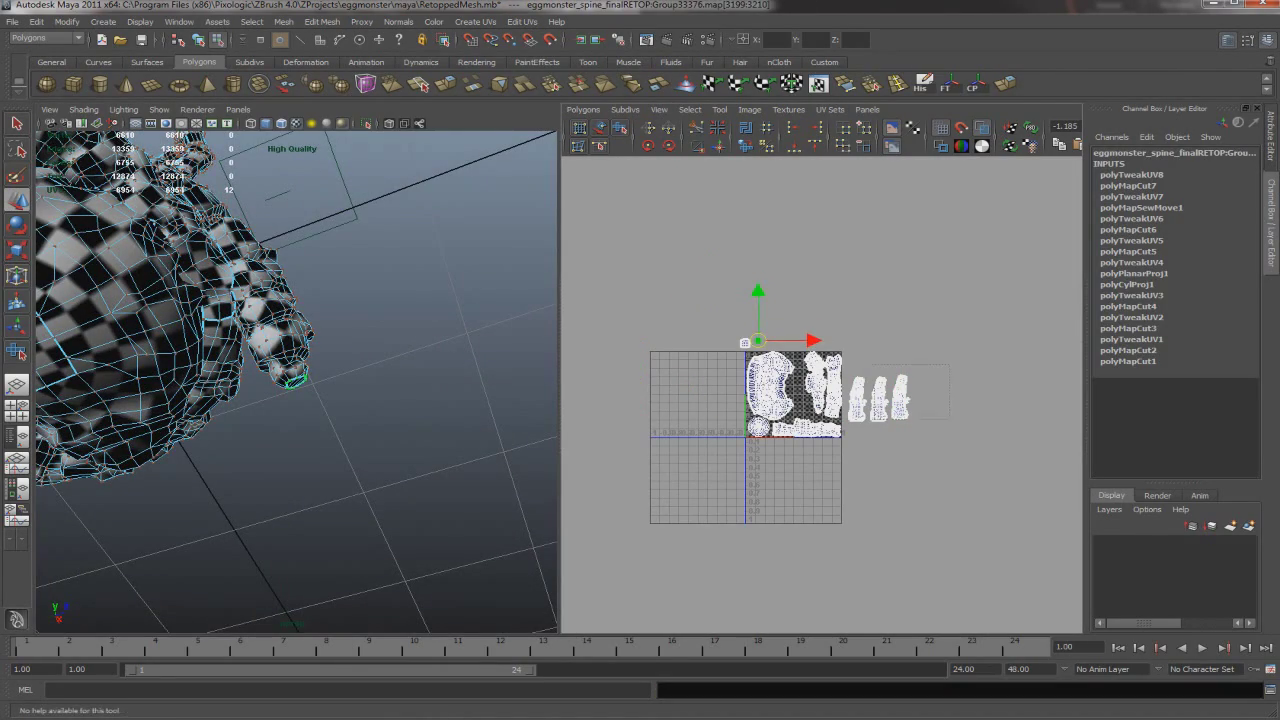
key(ctrl+z)
key(ctrl+z)
key(ctrl+z)
key(ctrl+z)
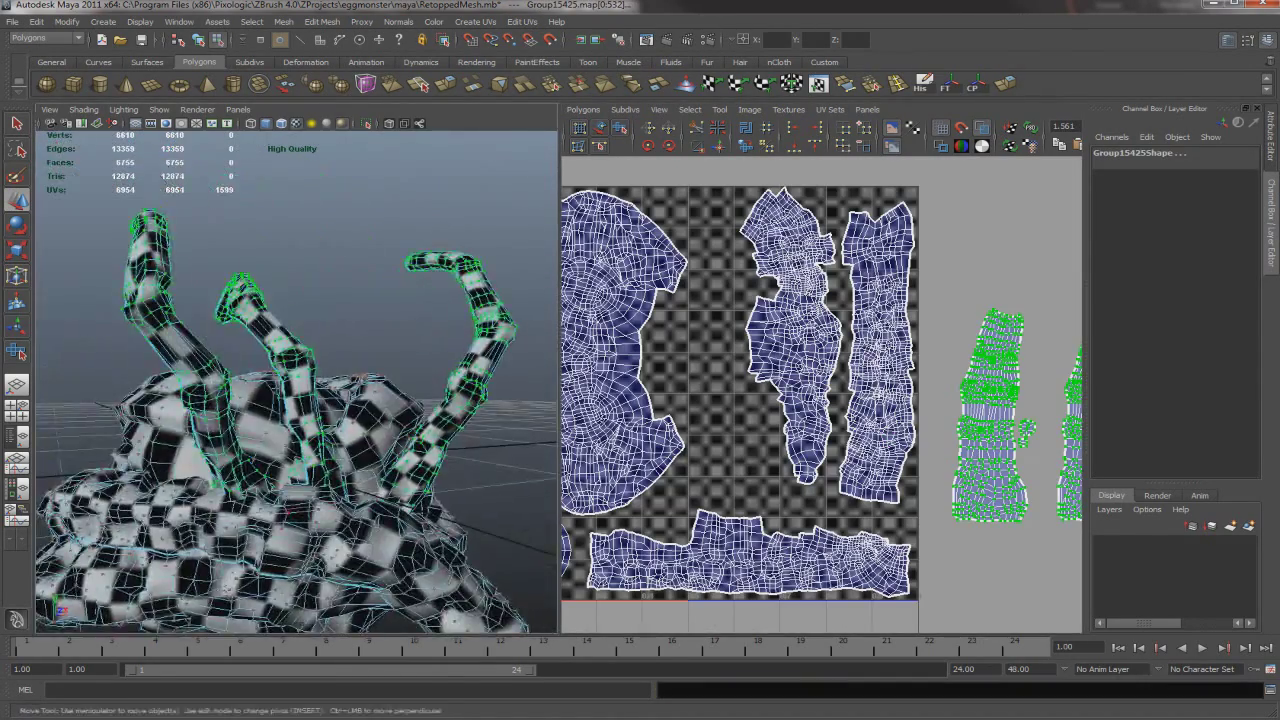
key(ctrl+z)
key(ctrl+z)
key(ctrl+z)
key(ctrl+z)
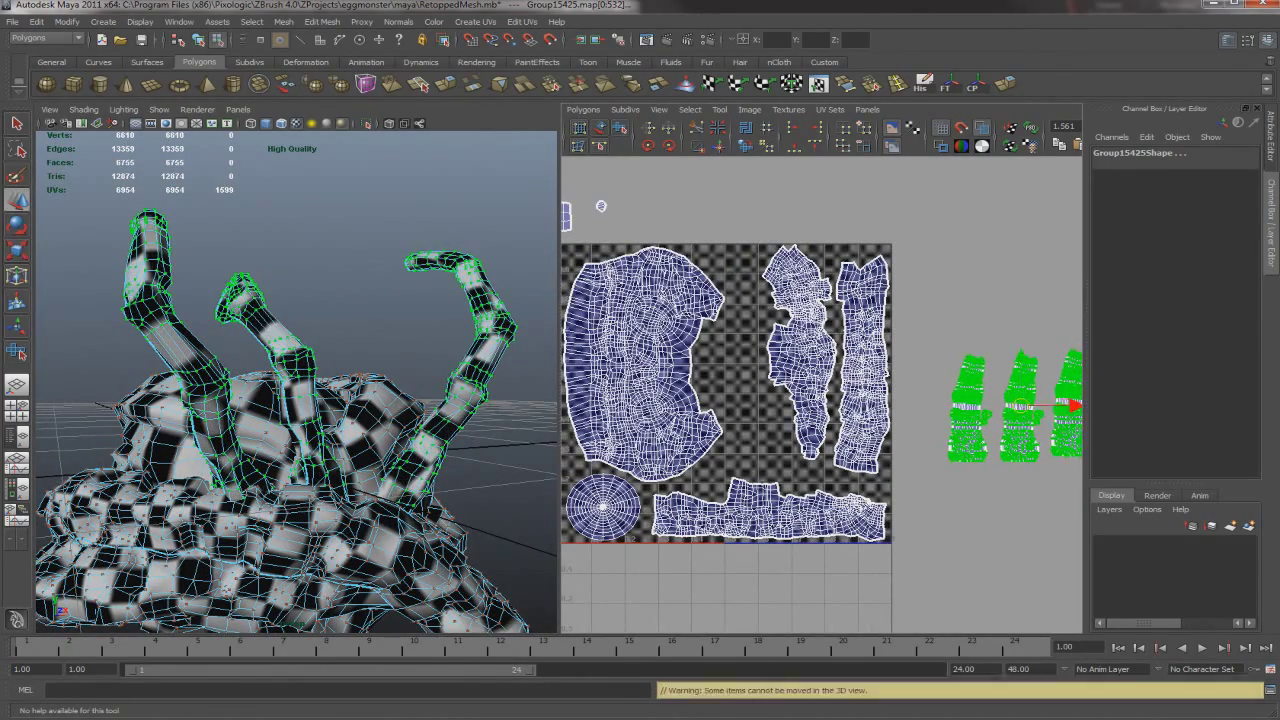
key(ctrl+z)
key(ctrl+z)
key(ctrl+z)
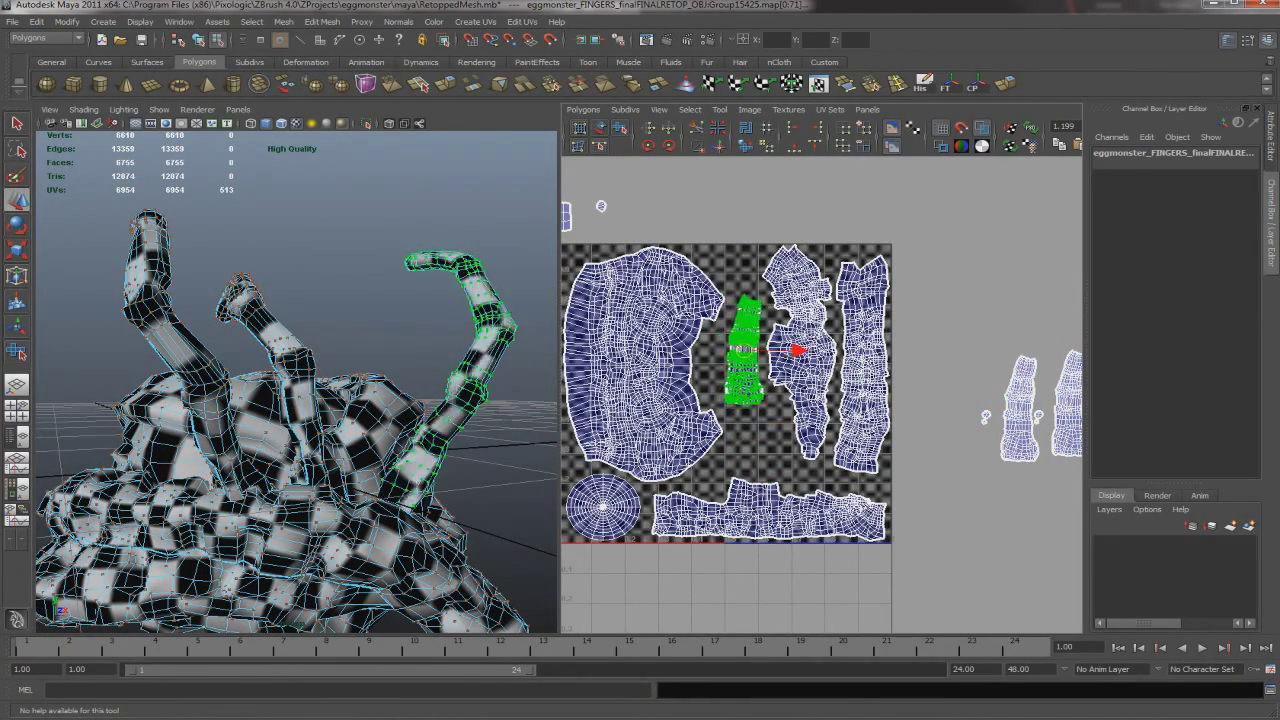
Rotate a finger shell upright and place the right finger shell in a gap near the tile bottom
key(e)
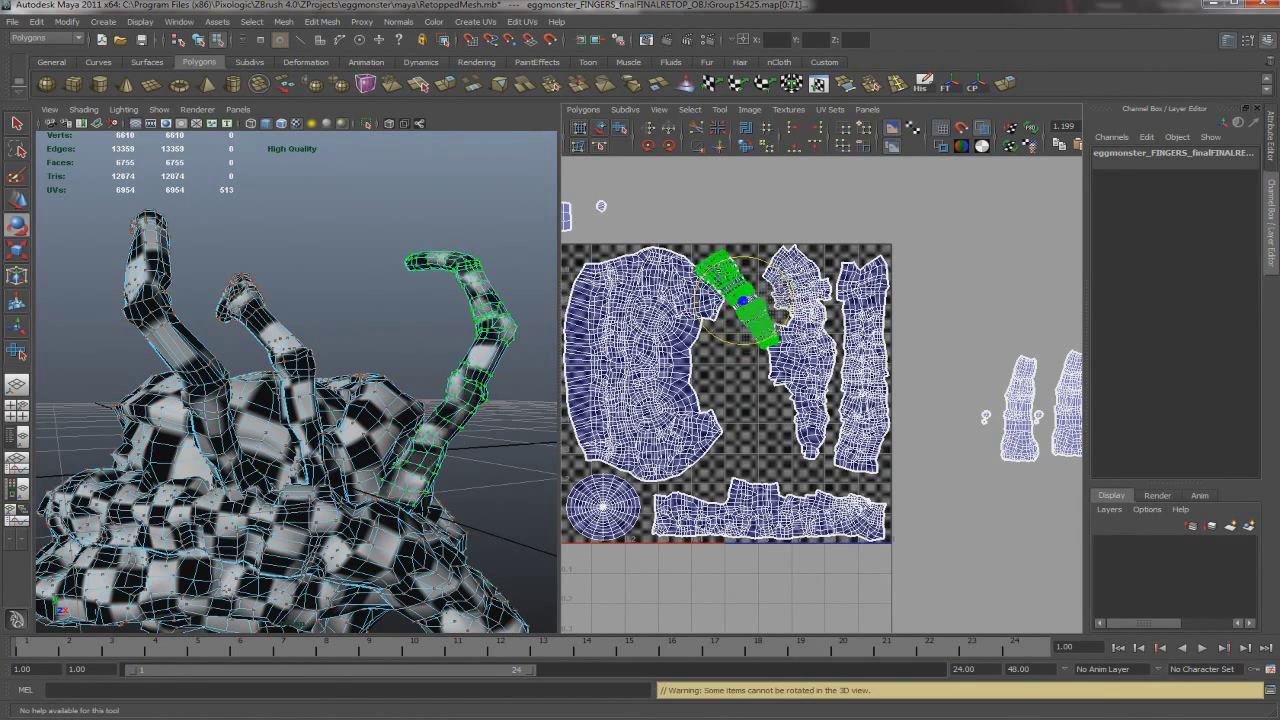
drag(770, 292, 789, 298)
key(w)
alt+middle_drag(725, 400, 722, 382)
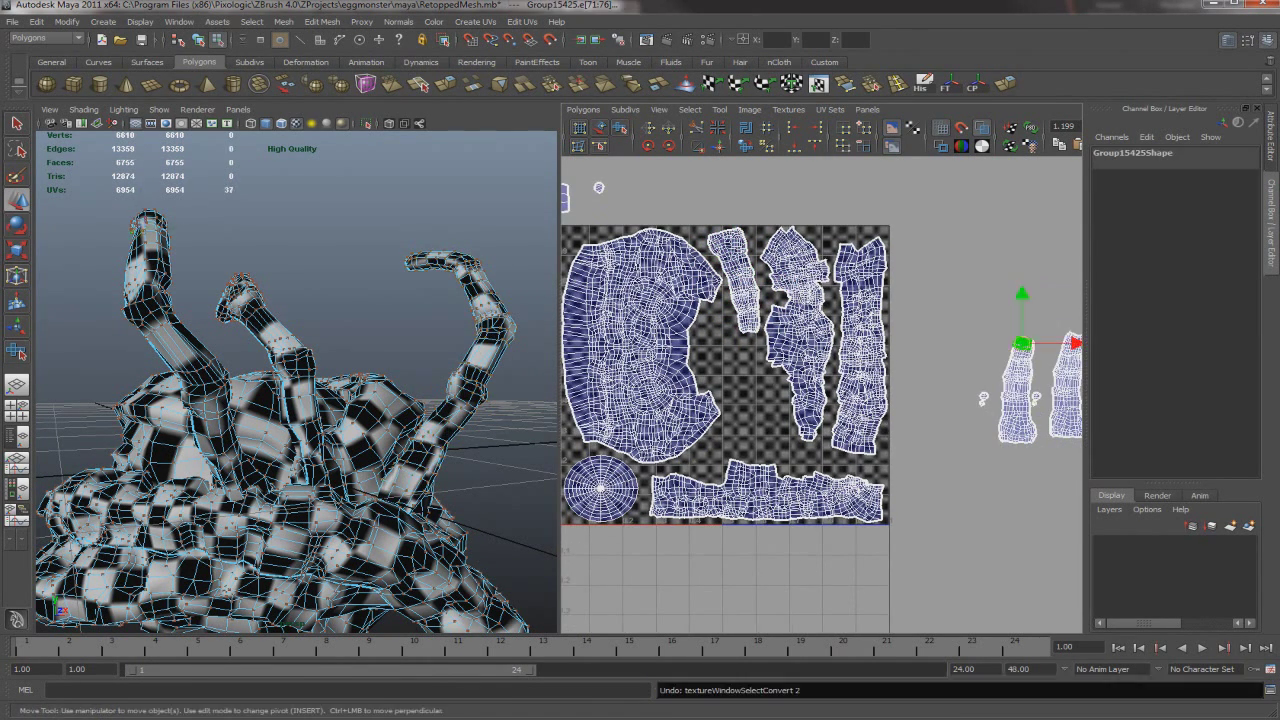
click(1017, 400)
click(668, 145)
drag(1022, 371, 834, 462)
Rotate the next finger shell from outside the tile to fit its gap, then frame the 0–1 tile
scroll(780, 450, up, 5)
scroll(825, 375, down, 4)
key(e)
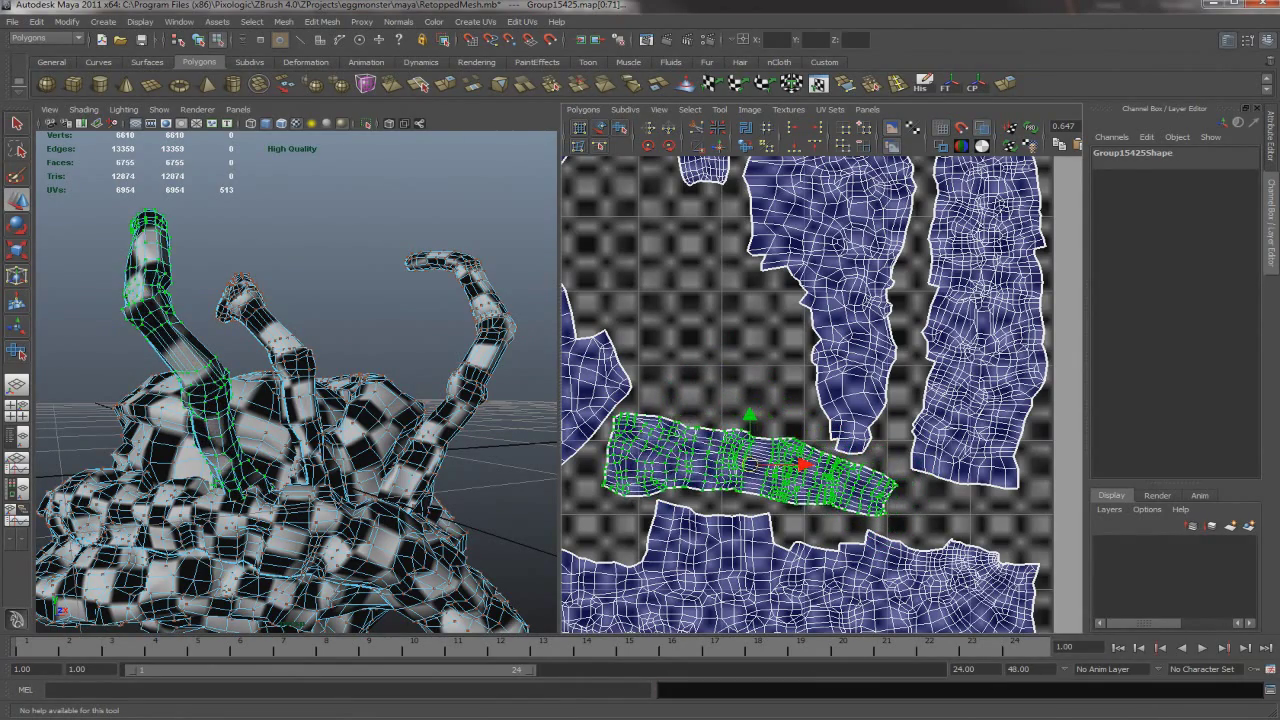
scroll(800, 420, down, 6)
click(1060, 370)
key(w)
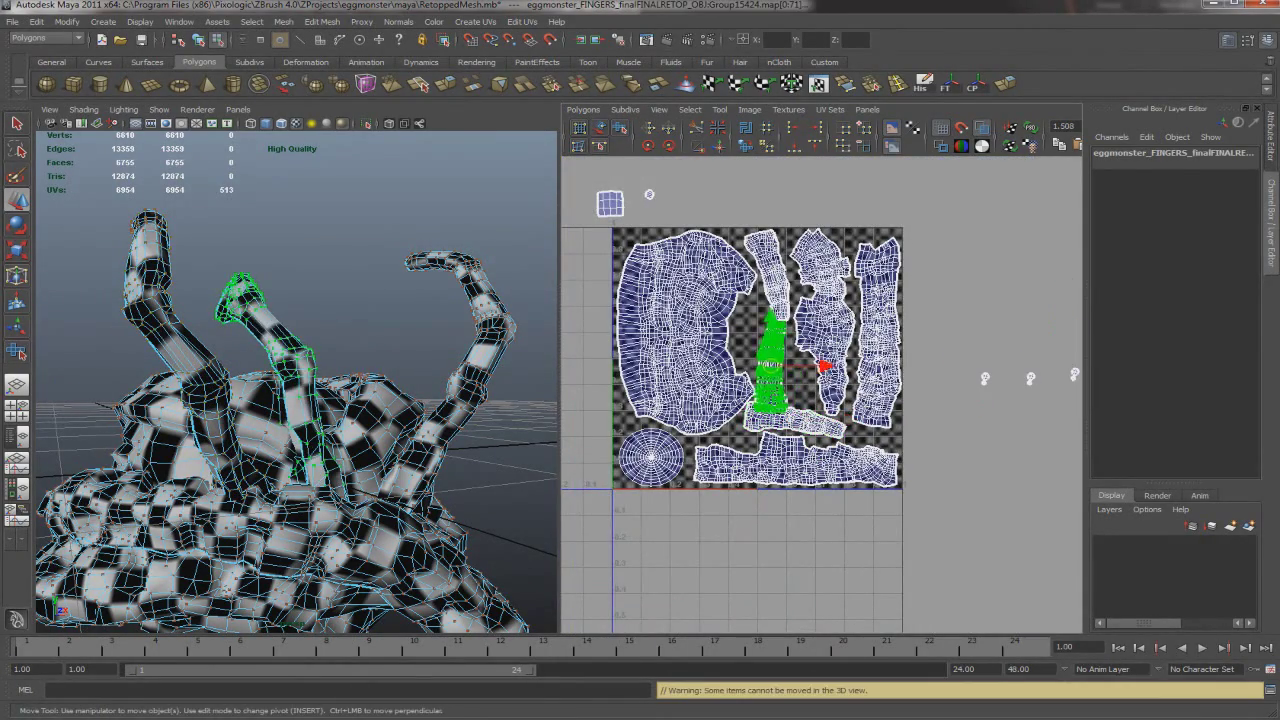
key(f)
key(e)
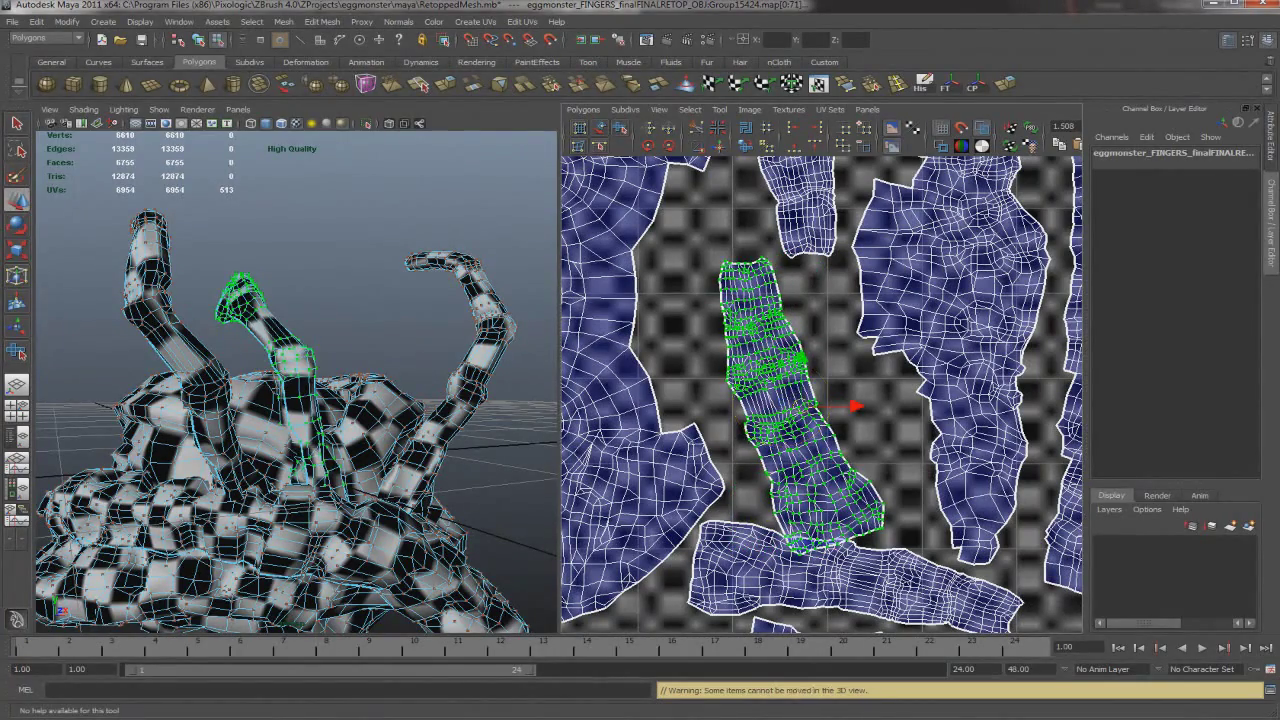
drag(855, 406, 1078, 415)
key(a)
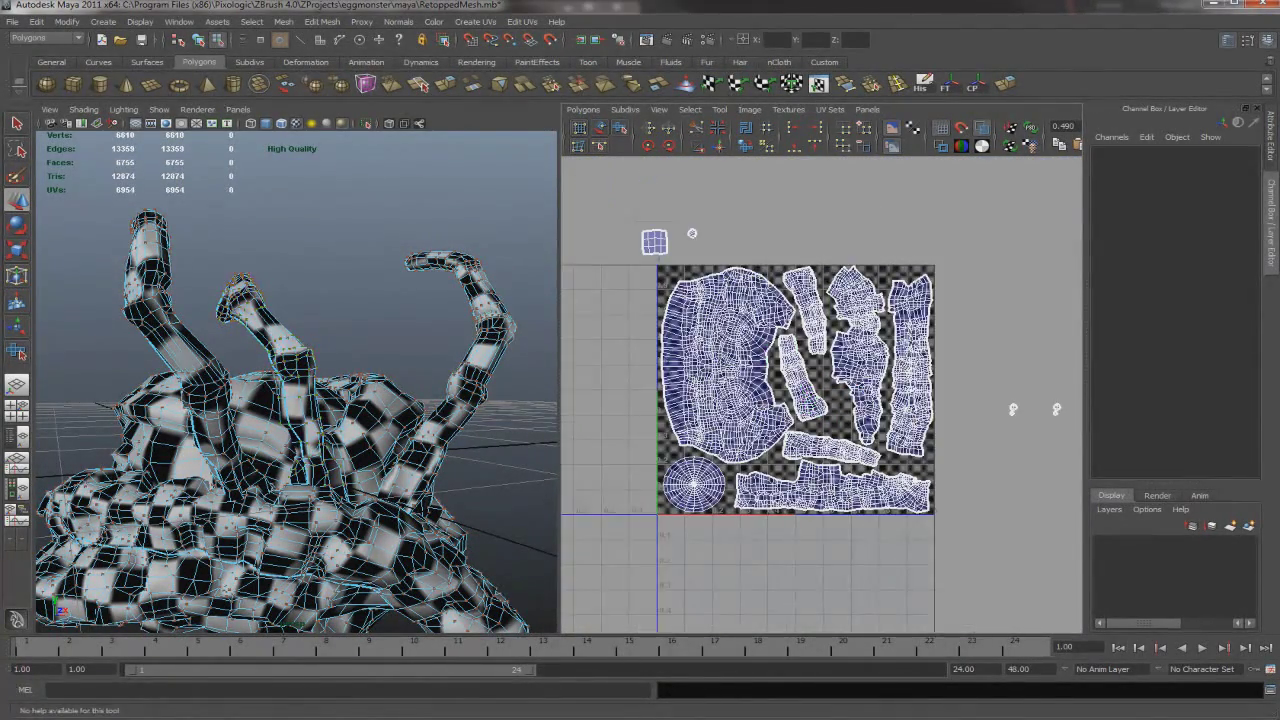
Move the small square shell and the two small round shells into gaps inside the tile
click(829, 330)
drag(829, 330, 838, 390)
key(f)
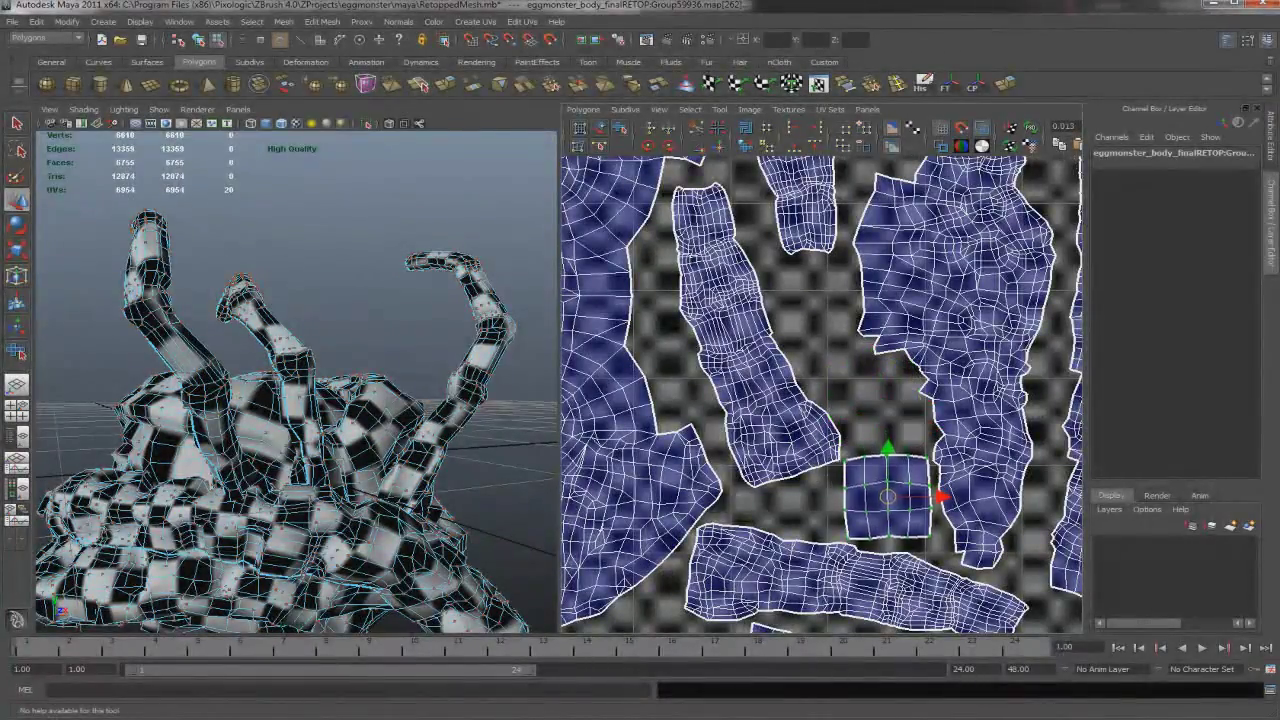
key(r)
scroll(821, 395, down, 3)
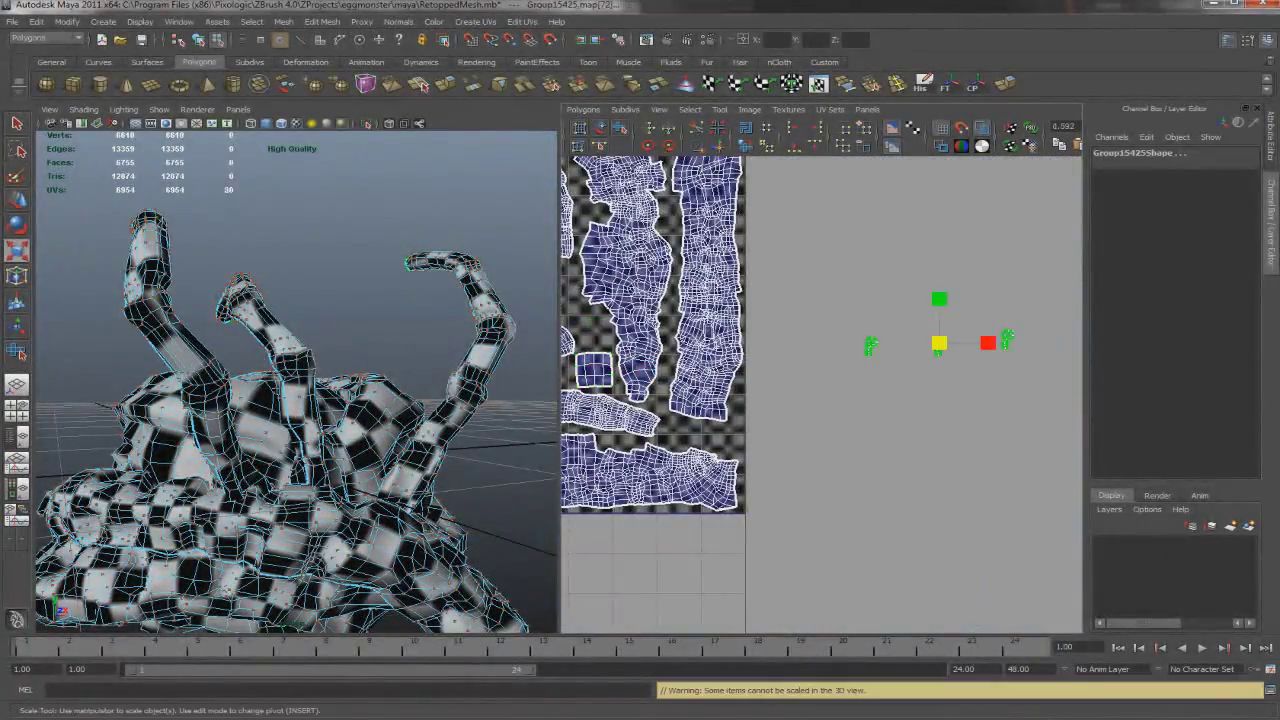
key(a)
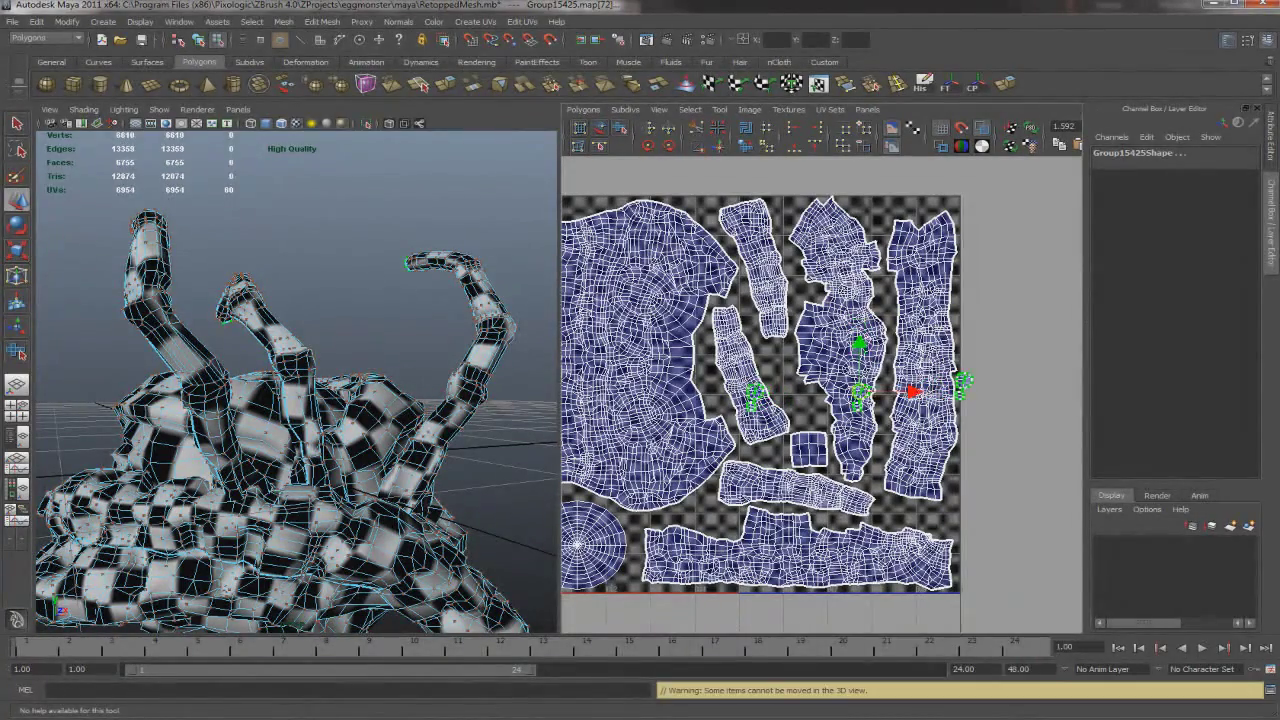
drag(876, 350, 846, 370)
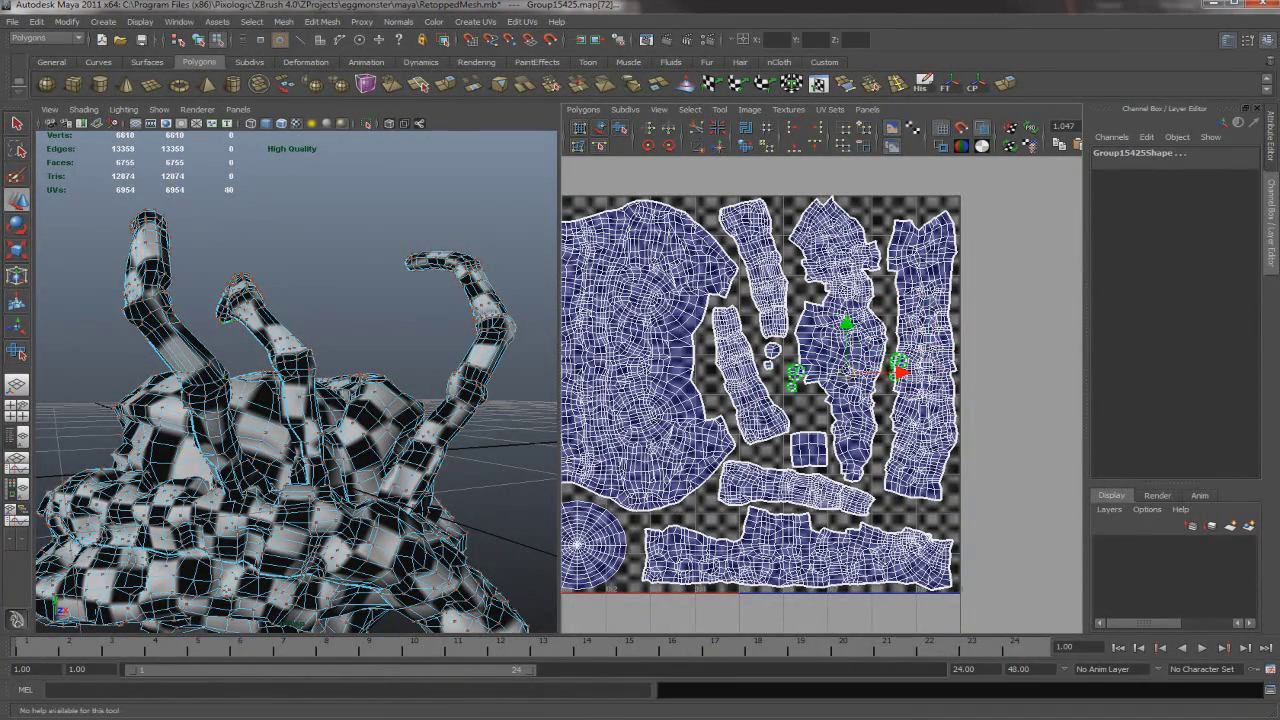
Nudge the bottom spine shell to fit the tile and select the right vertical shell for scaling
click(855, 368)
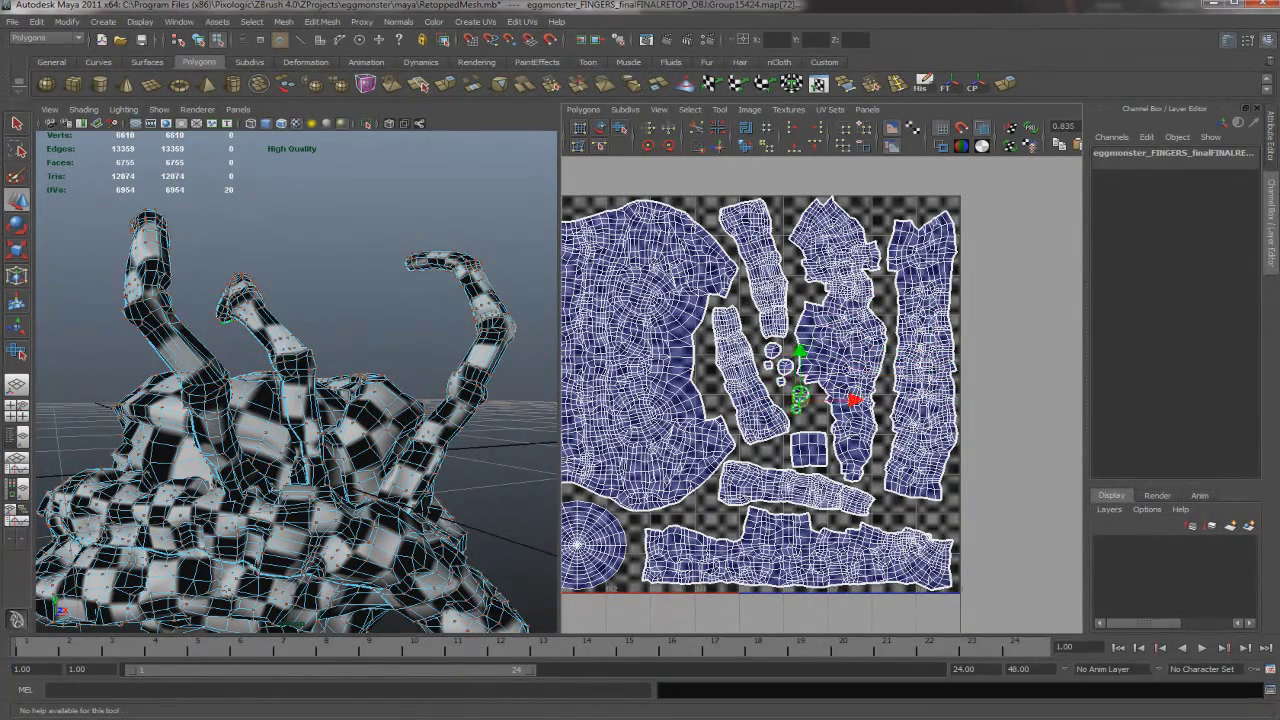
click(848, 548)
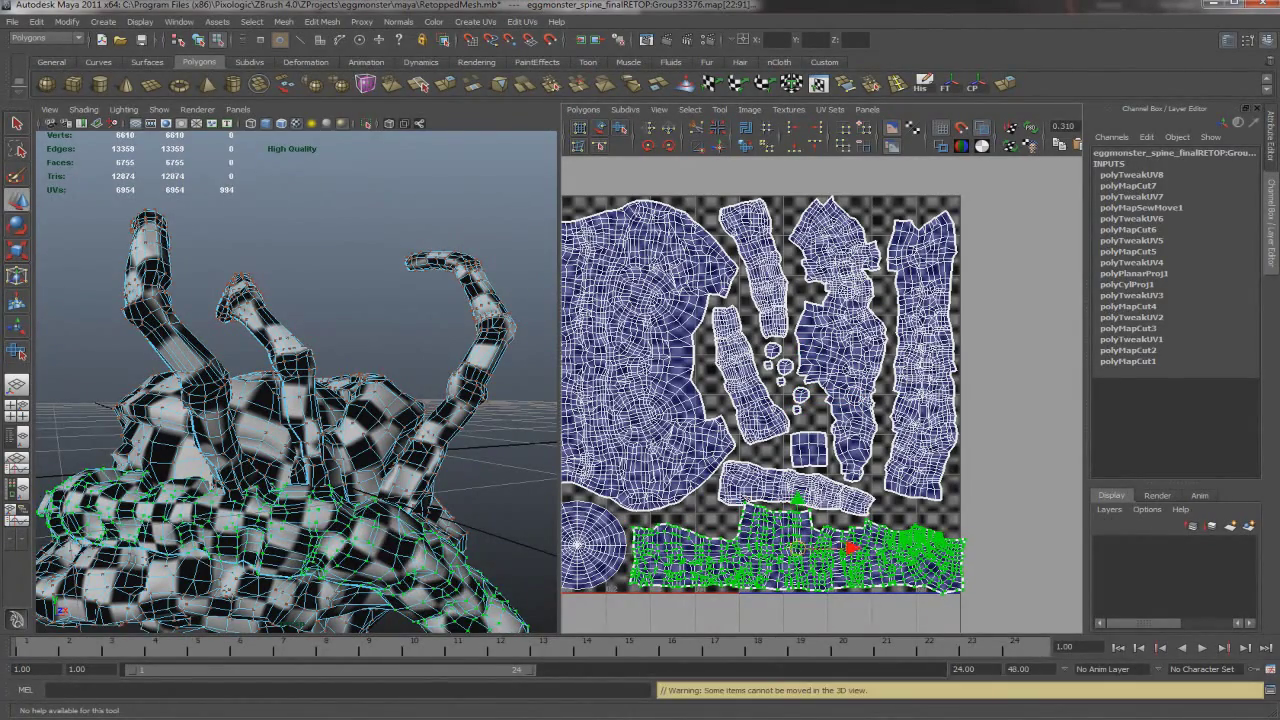
drag(848, 548, 845, 551)
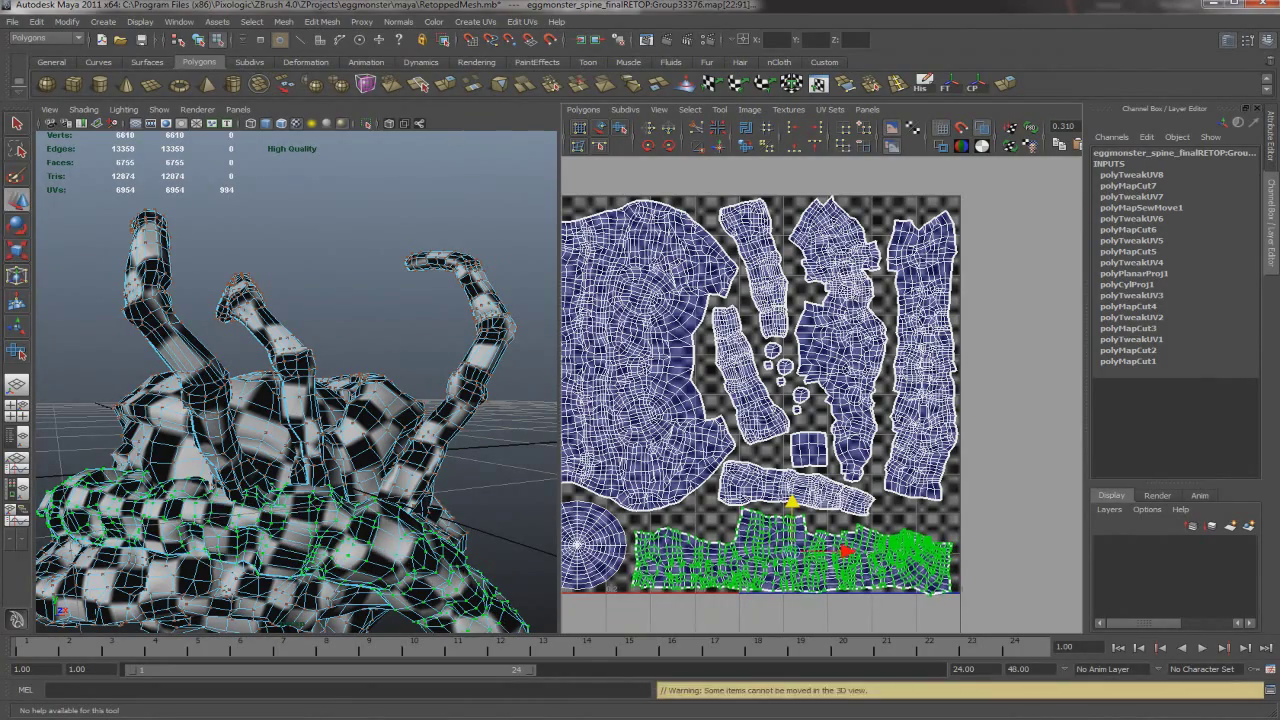
click(1010, 560)
alt+middle_drag(760, 400, 729, 424)
click(892, 380)
key(r)
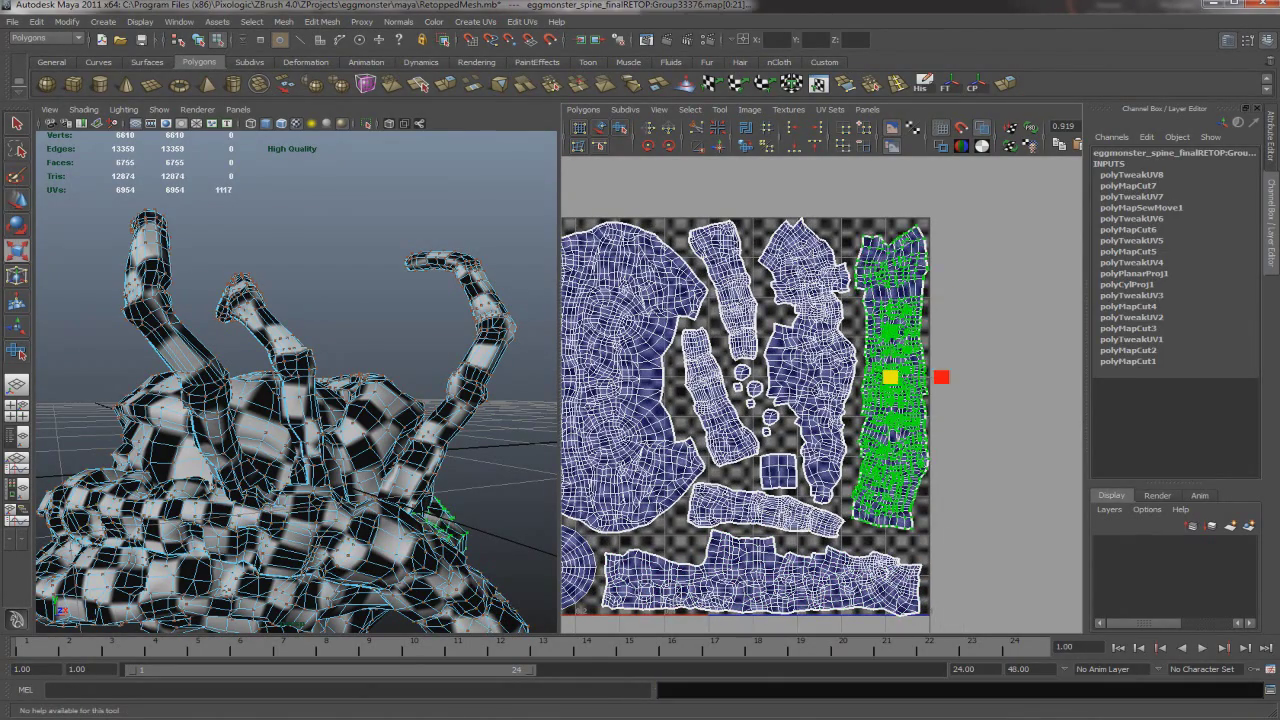
Adjust the middle shell, then return to plain selection and save the scene
click(807, 360)
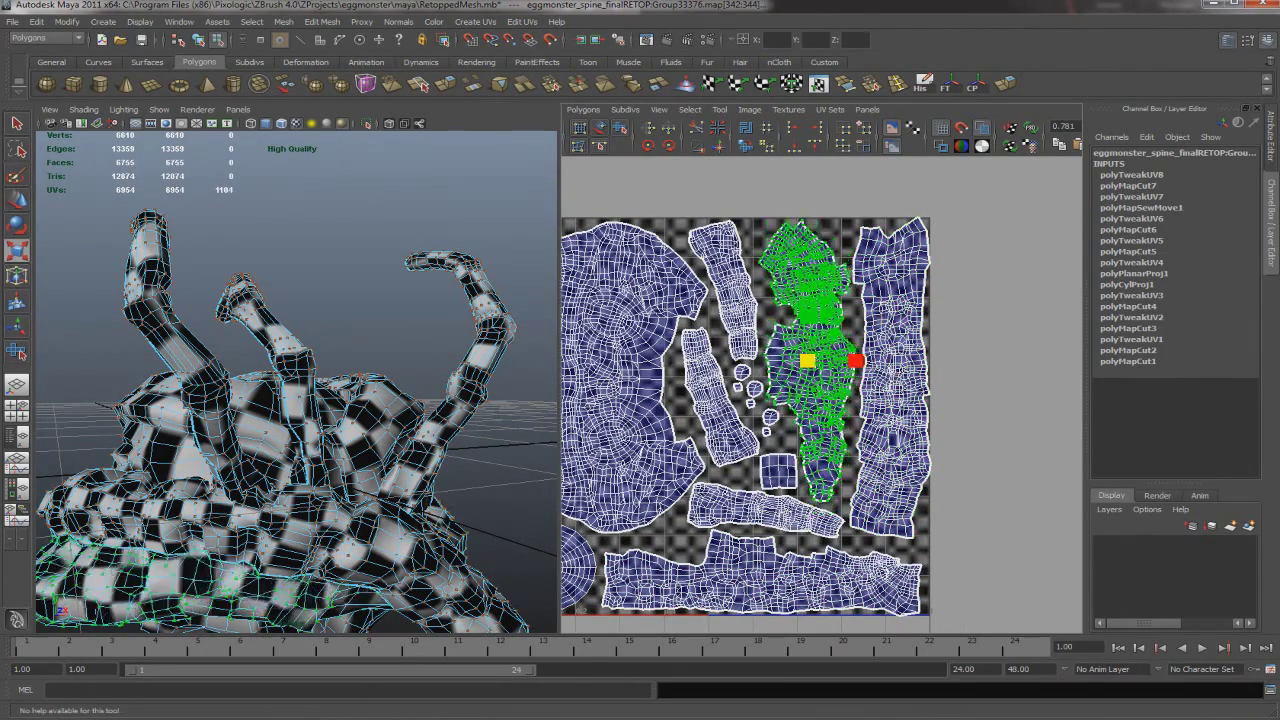
alt+middle_drag(807, 360, 807, 486)
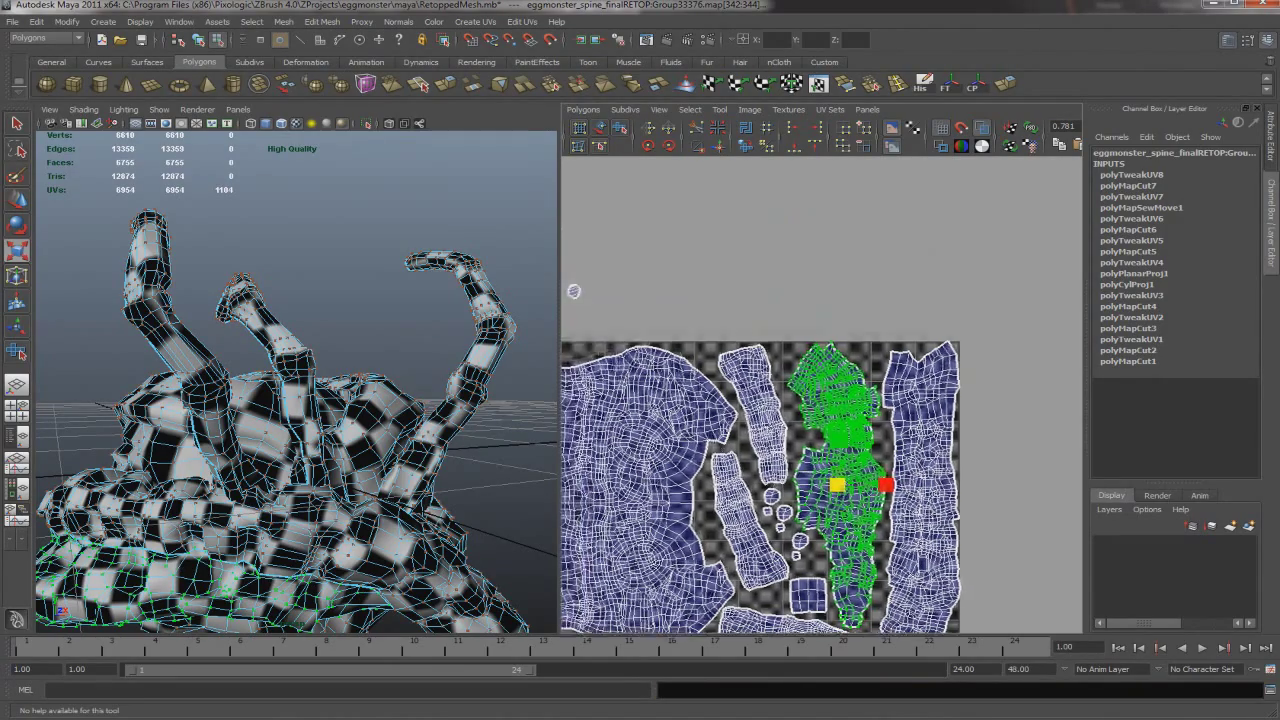
scroll(838, 400, up, 5)
click(838, 293)
scroll(838, 293, down, 10)
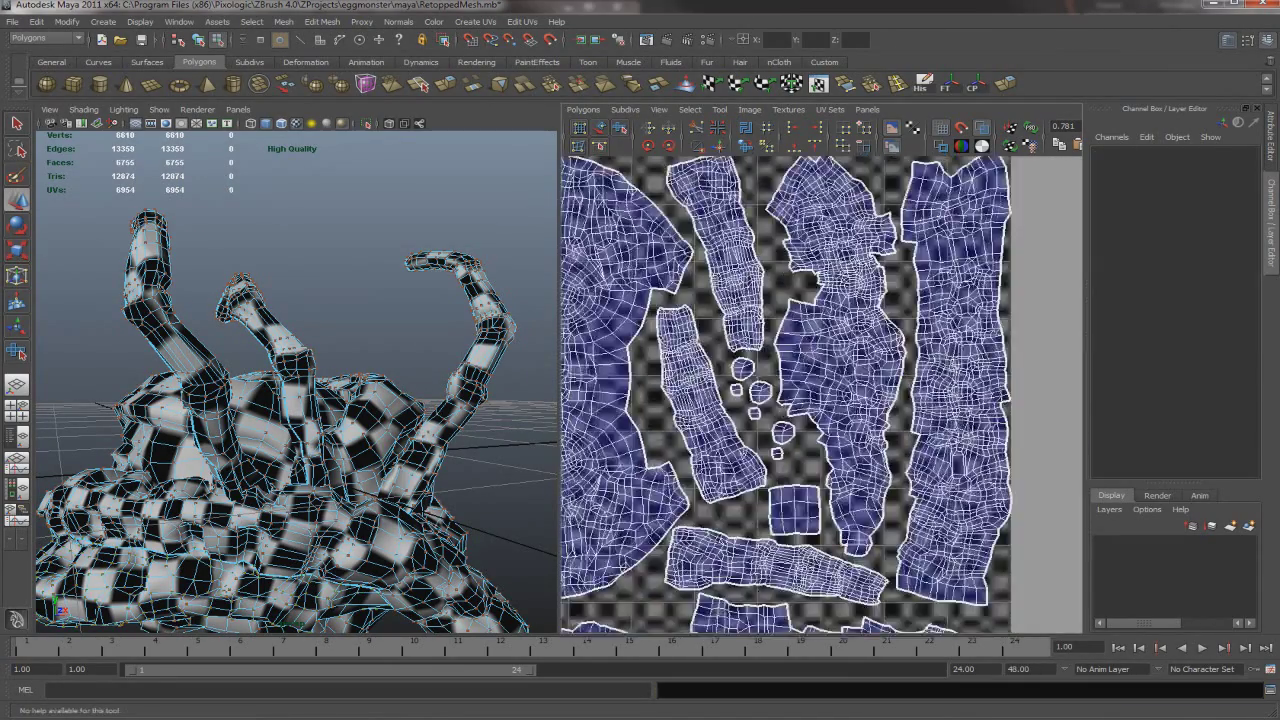
key(q)
key(ctrl+s)
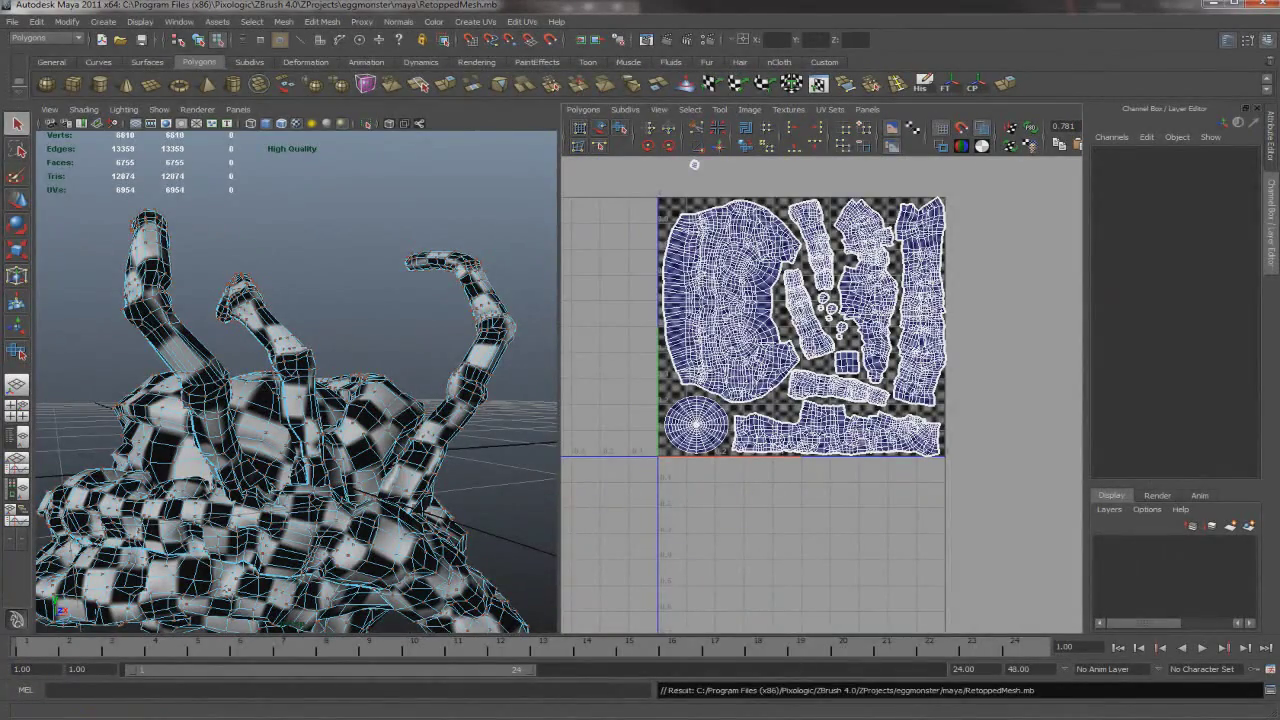
Deselect, orbit around the egg monster, and reselect its mesh for inspection
click(380, 378)
alt+drag(380, 378, 300, 330)
click(300, 400)
click(480, 580)
drag(160, 290, 456, 356)
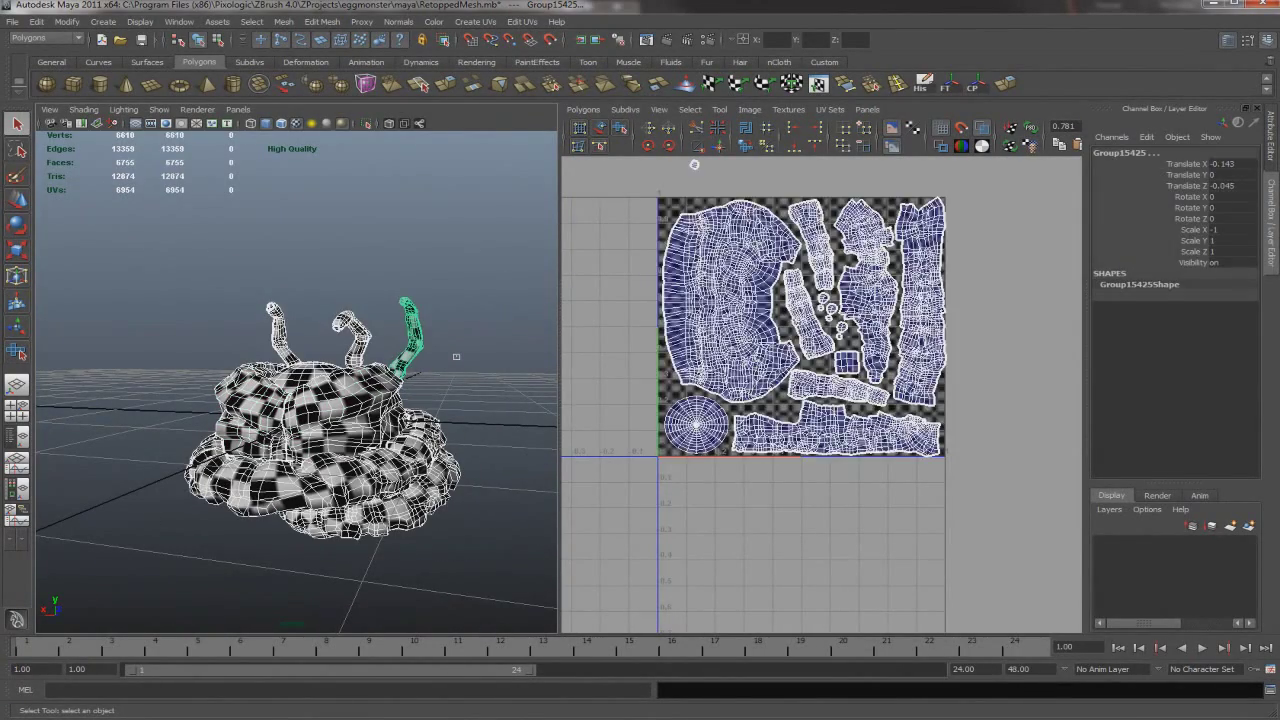
scroll(694, 164, down, 2)
Check the packed UVs in UV component mode, then save RetoppedMesh.mb
key(F12)
click(760, 237)
key(w)
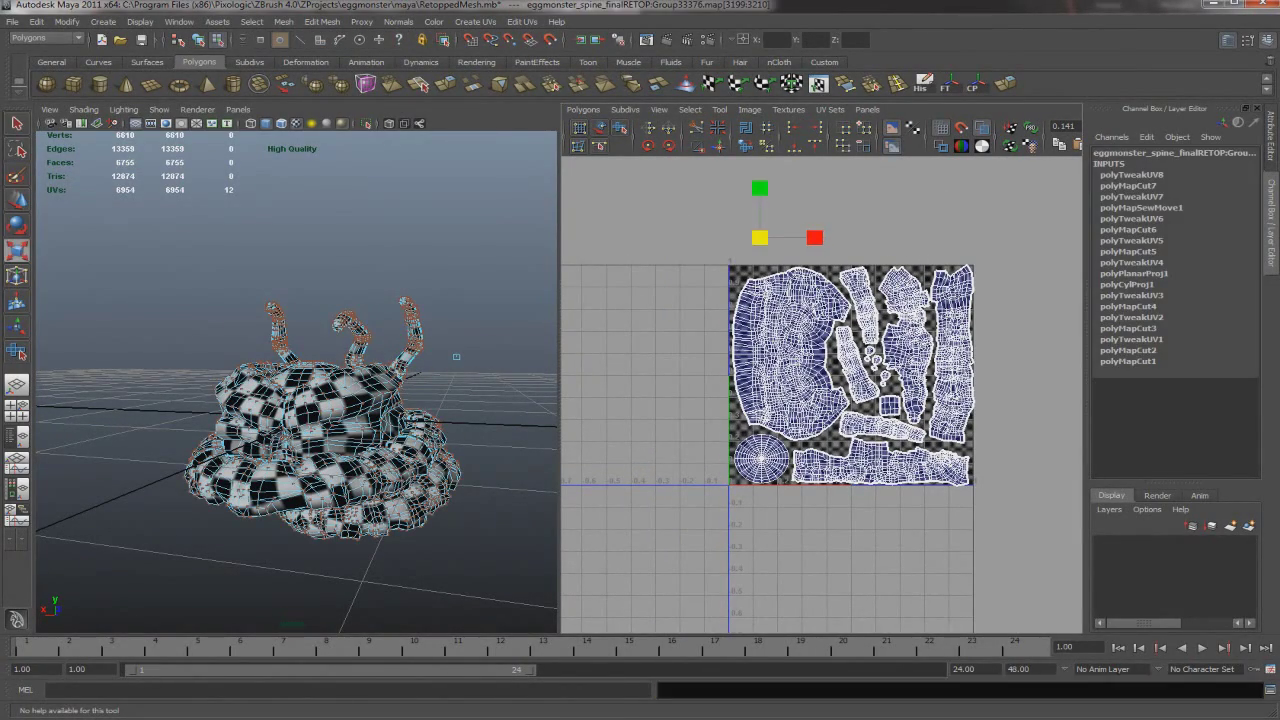
click(456, 356)
key(q)
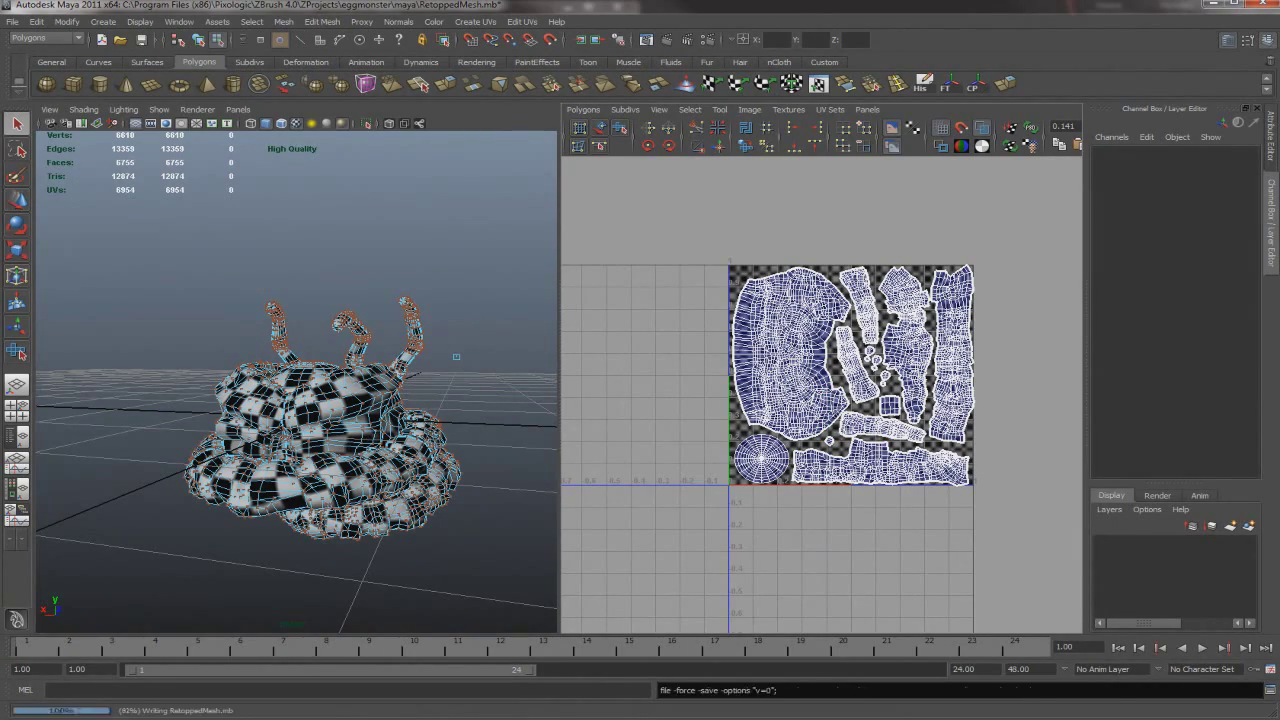
Switch the monster mesh back to Object Mode via the marking menu and deselect it
alt+drag(456, 356, 413, 169)
click(413, 169)
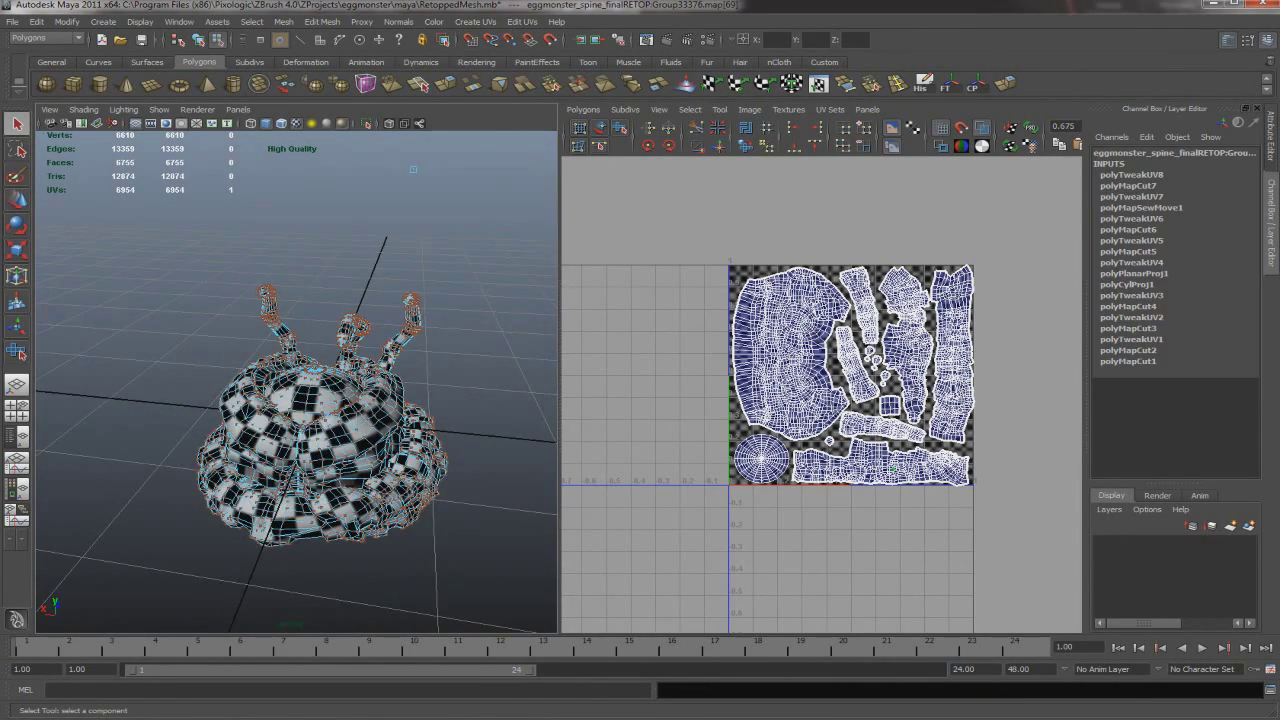
right_drag(400, 400, 455, 370)
alt+drag(455, 370, 390, 380)
click(480, 570)
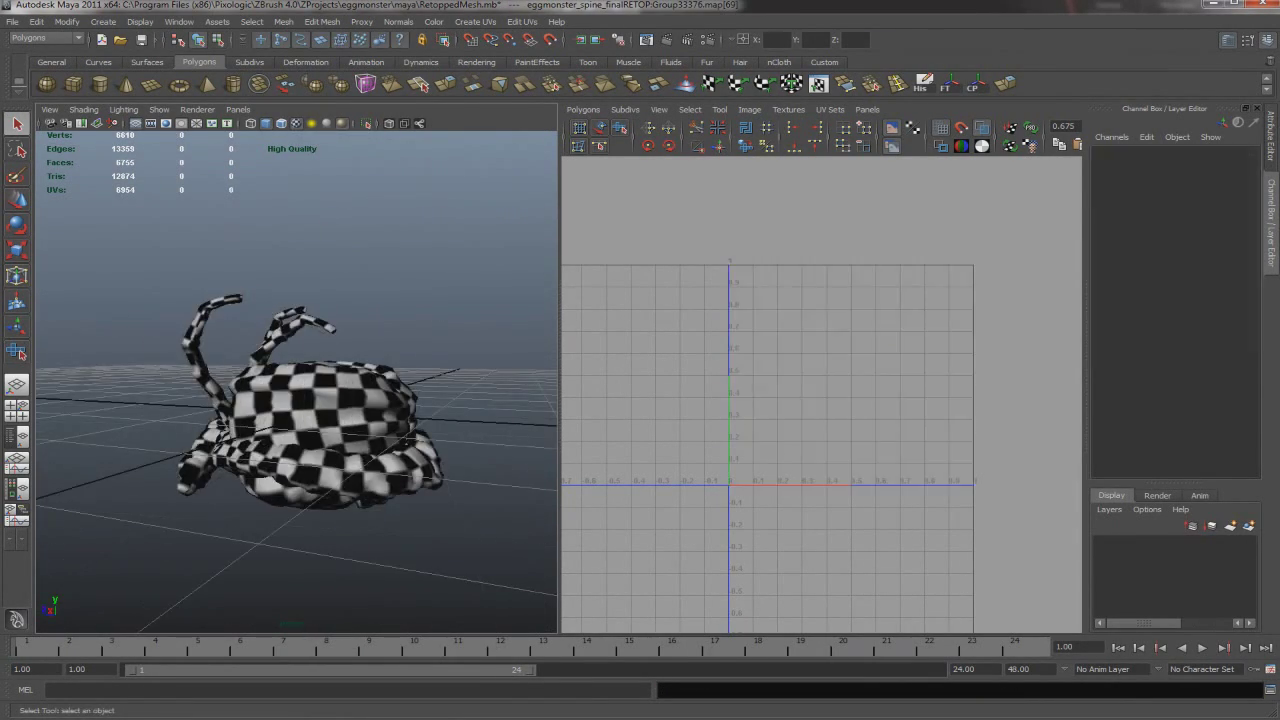
alt+drag(480, 570, 450, 600)
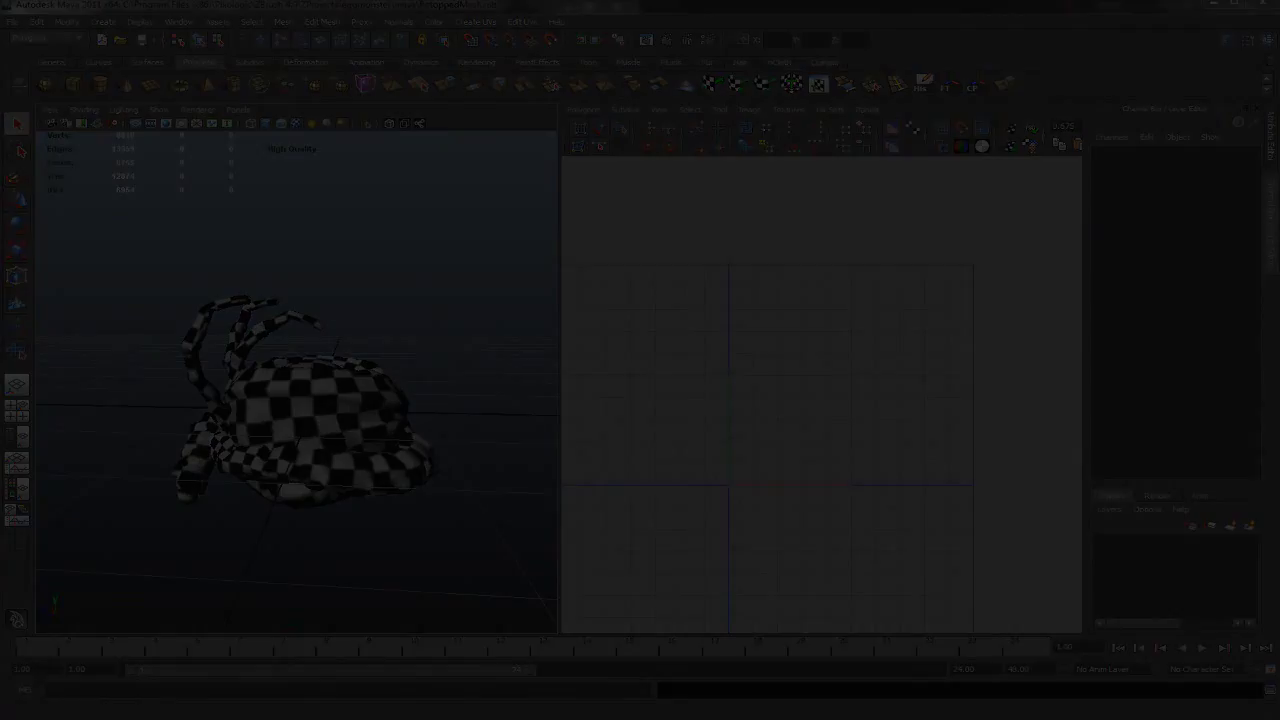